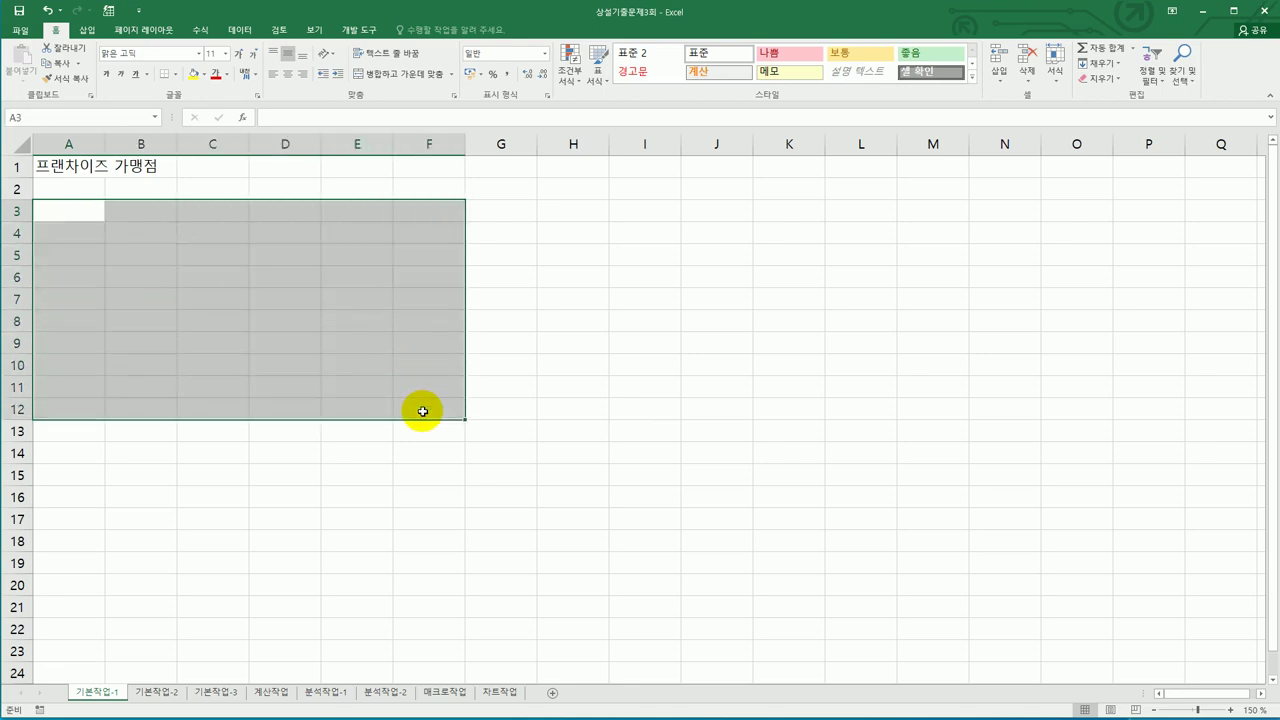
- On sheet 기본작업-2, merge and center the title 지역별 미수금 현황 across A1:G1
{"action": "left_click", "coordinate": [161, 693]}
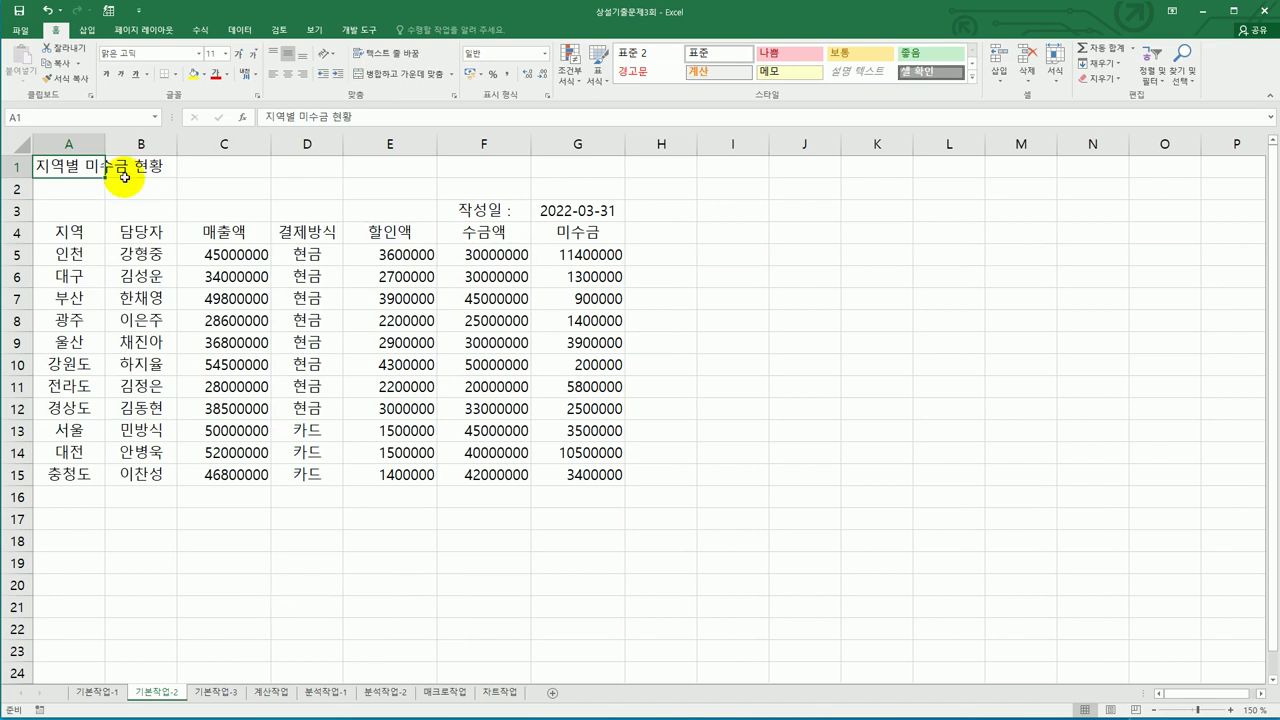
{"action": "left_click_drag", "start_coordinate": [87, 166], "coordinate": [550, 167]}
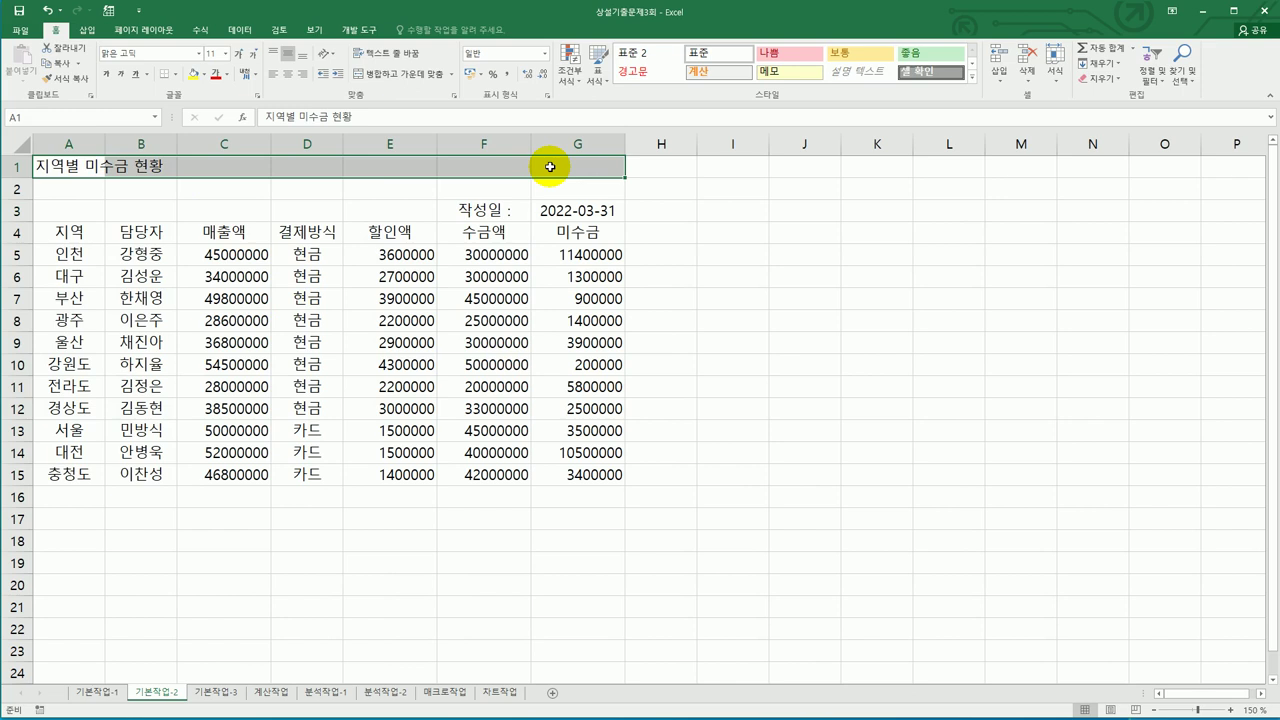
{"action": "left_click", "coordinate": [392, 80]}
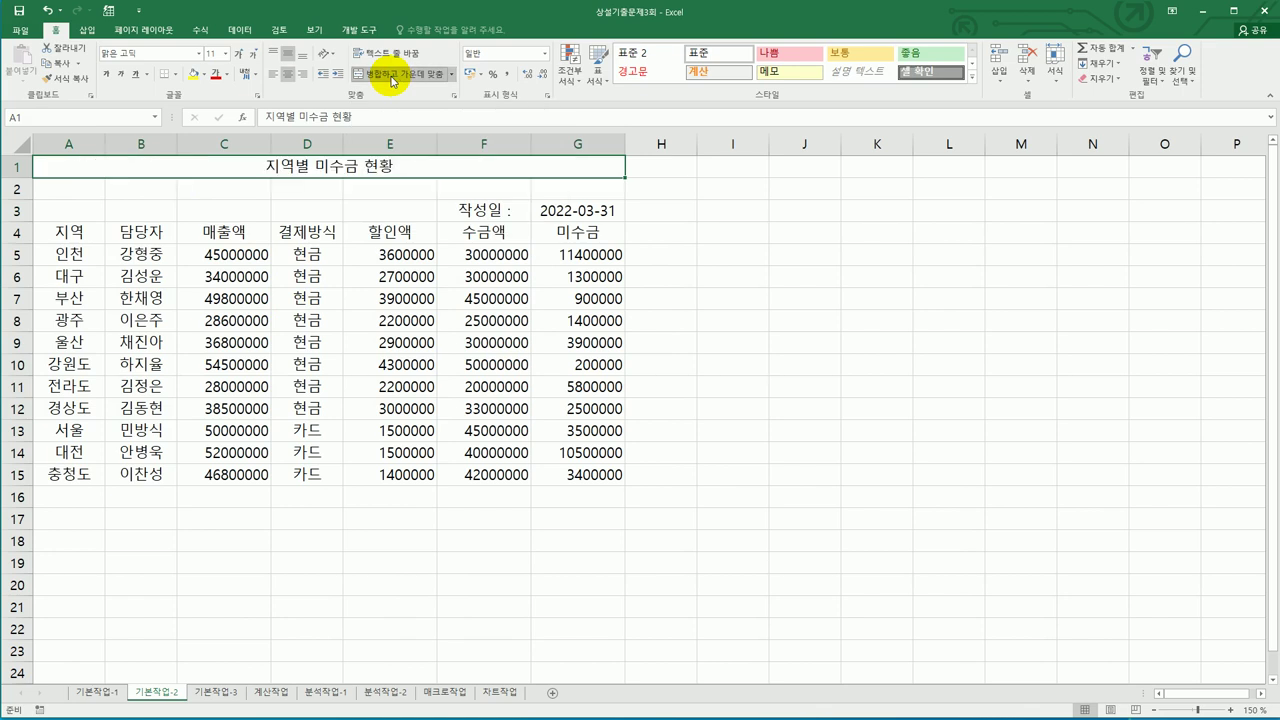
- Format the merged title with font size 18, bold and a single underline
{"action": "left_click", "coordinate": [228, 53]}
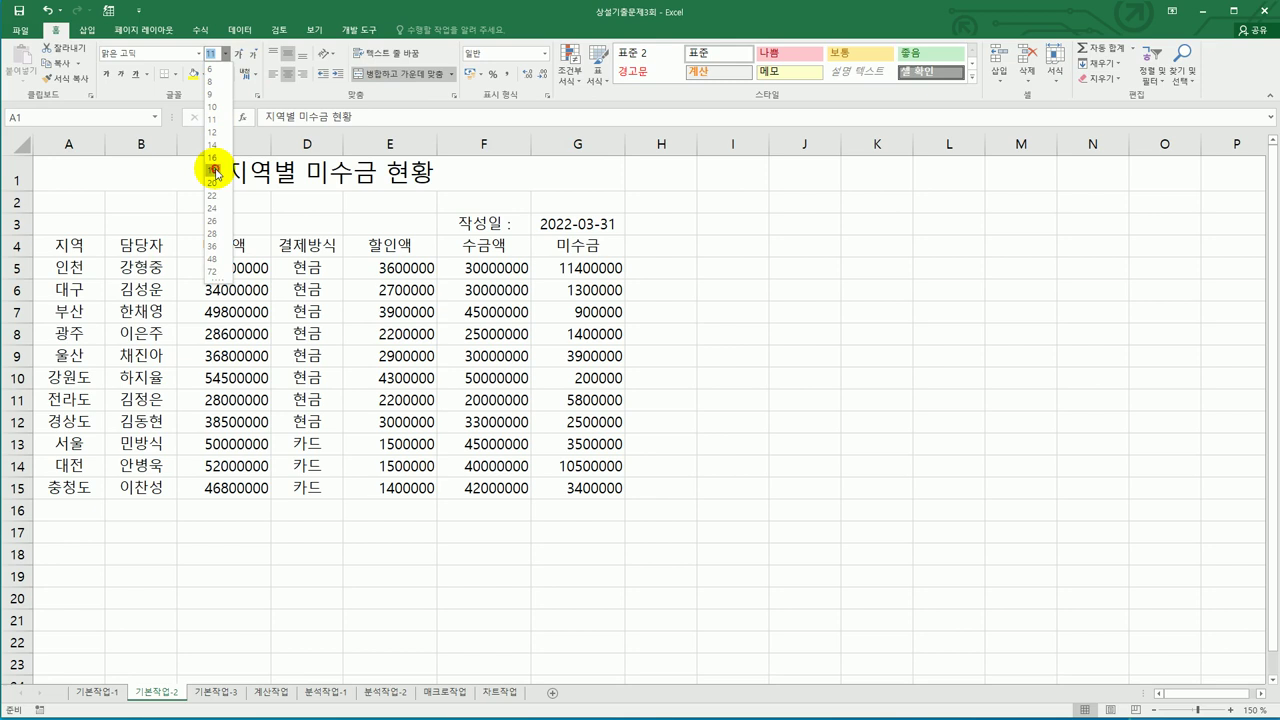
{"action": "left_click", "coordinate": [212, 170]}
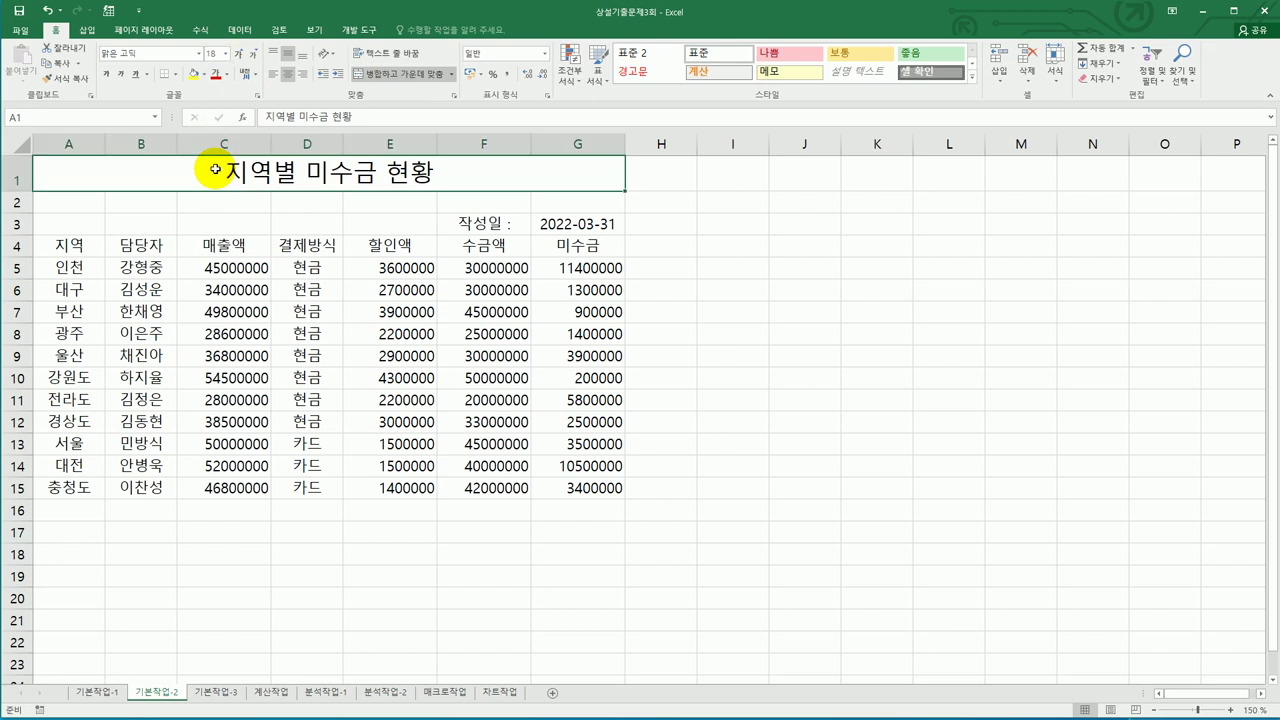
{"action": "left_click", "coordinate": [107, 74]}
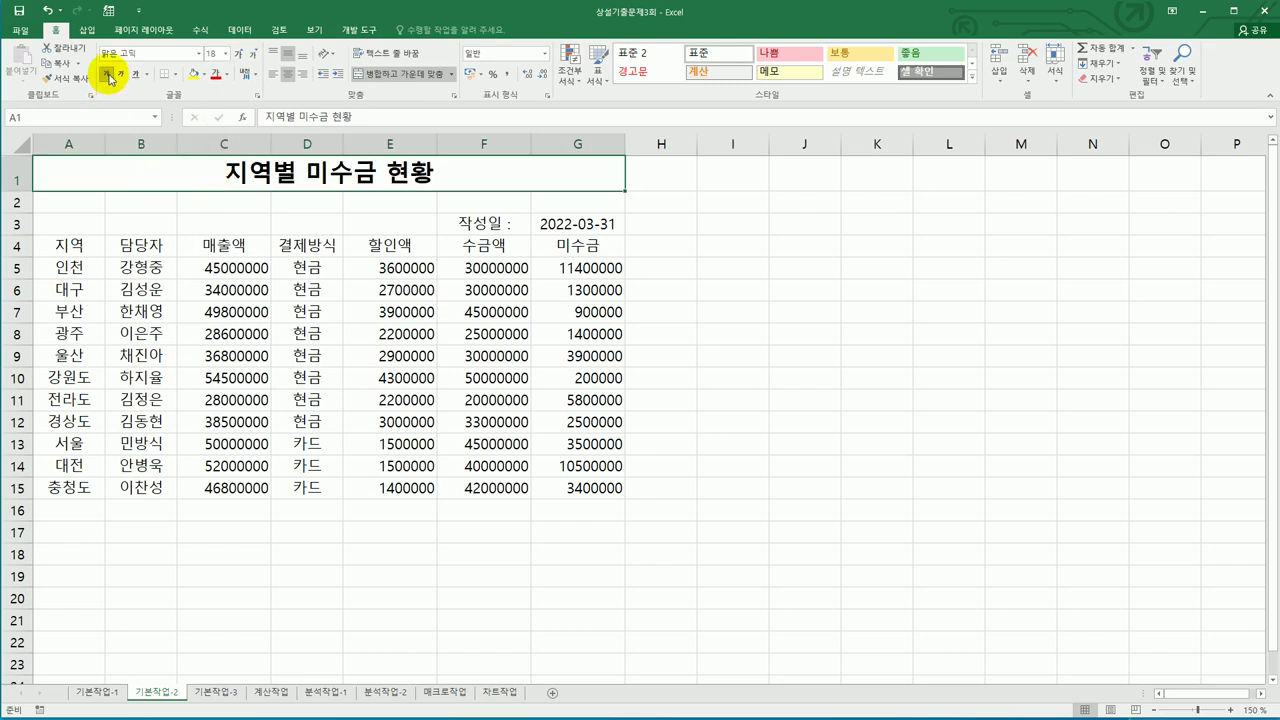
{"action": "left_click", "coordinate": [146, 74]}
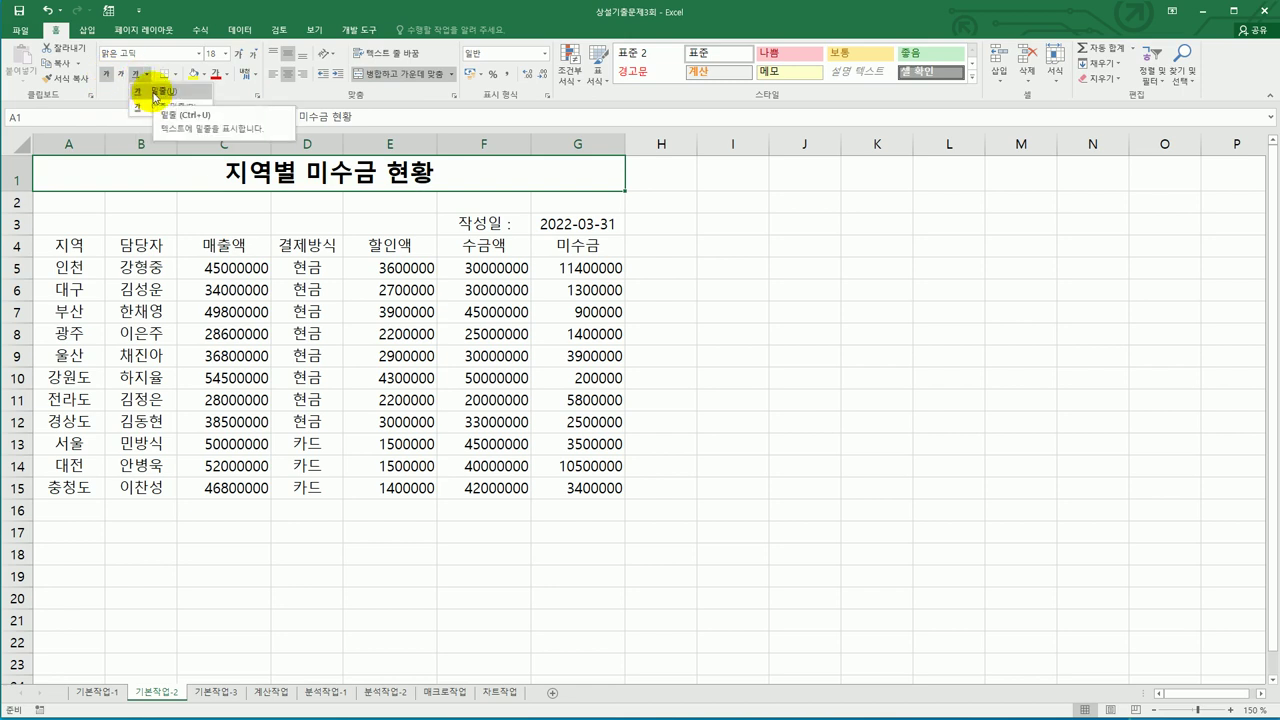
{"action": "left_click", "coordinate": [156, 93]}
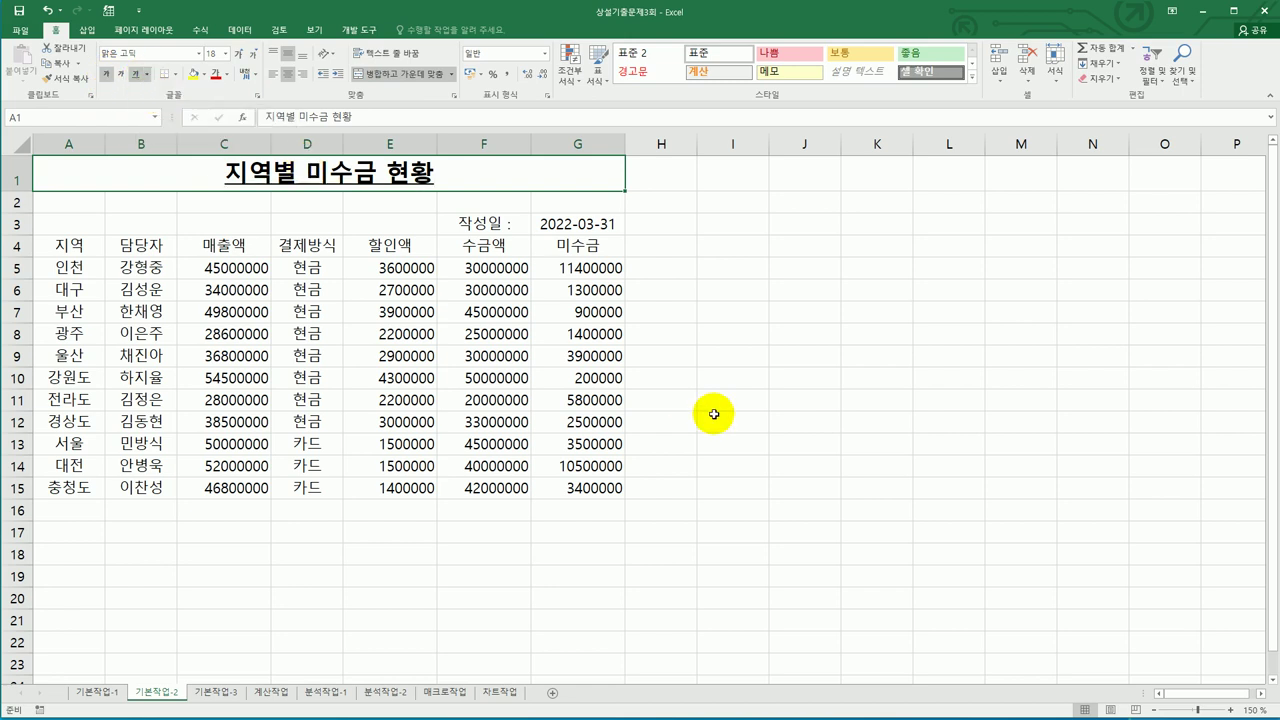
- Check the title's alignment and font in the cell formatting settings and apply the single underline 실선
{"action": "right_click", "coordinate": [418, 177]}
{"action": "left_click", "coordinate": [508, 404]}
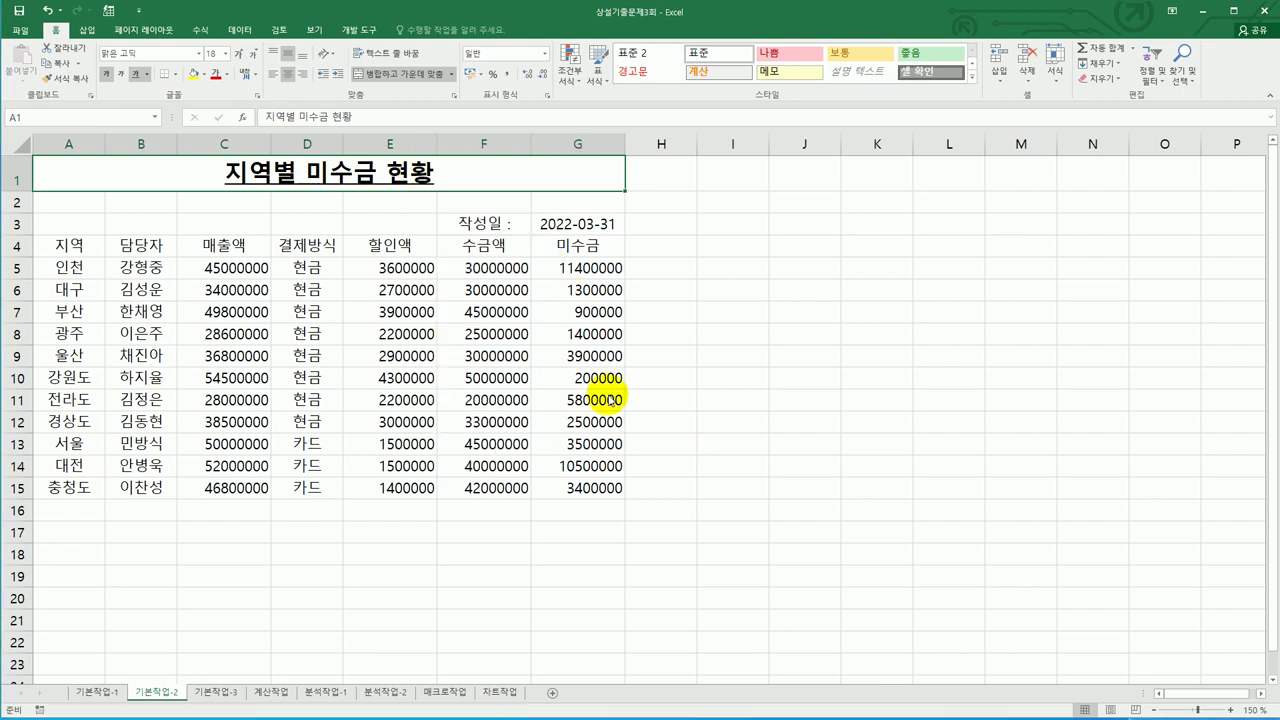
{"action": "left_click_drag", "start_coordinate": [515, 233], "coordinate": [801, 223]}
{"action": "left_click", "coordinate": [686, 245]}
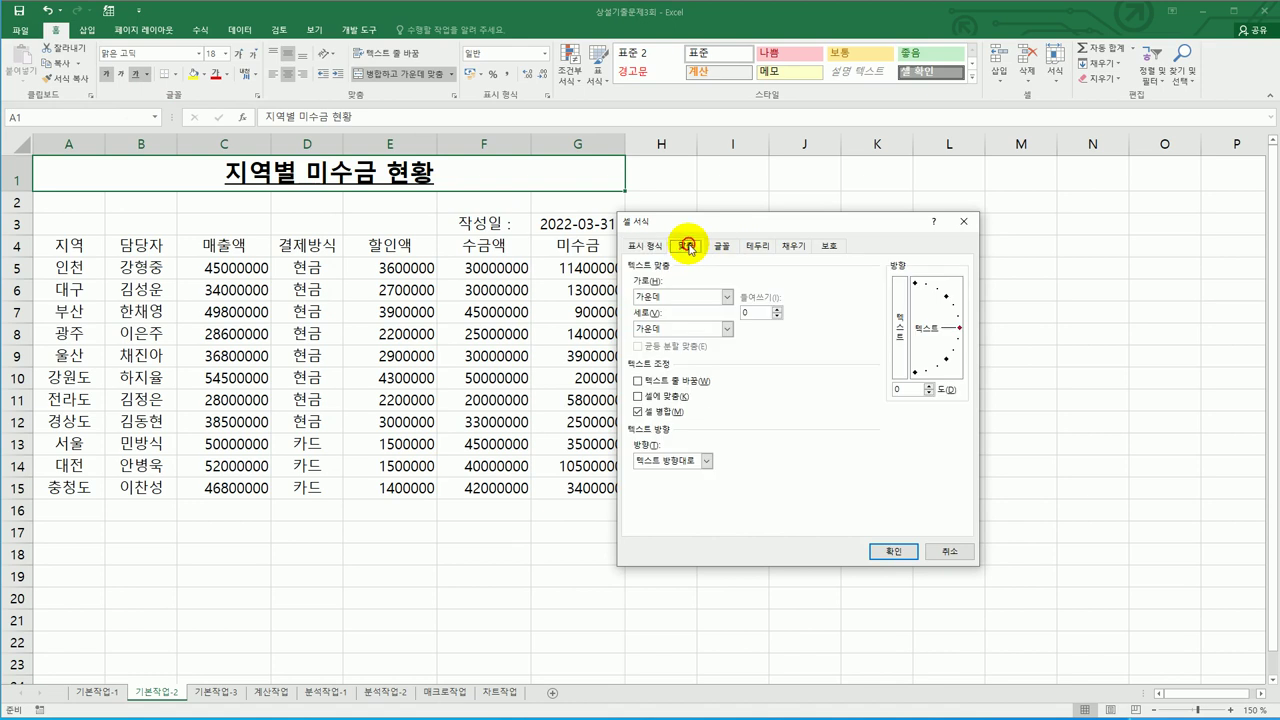
{"action": "left_click", "coordinate": [721, 245]}
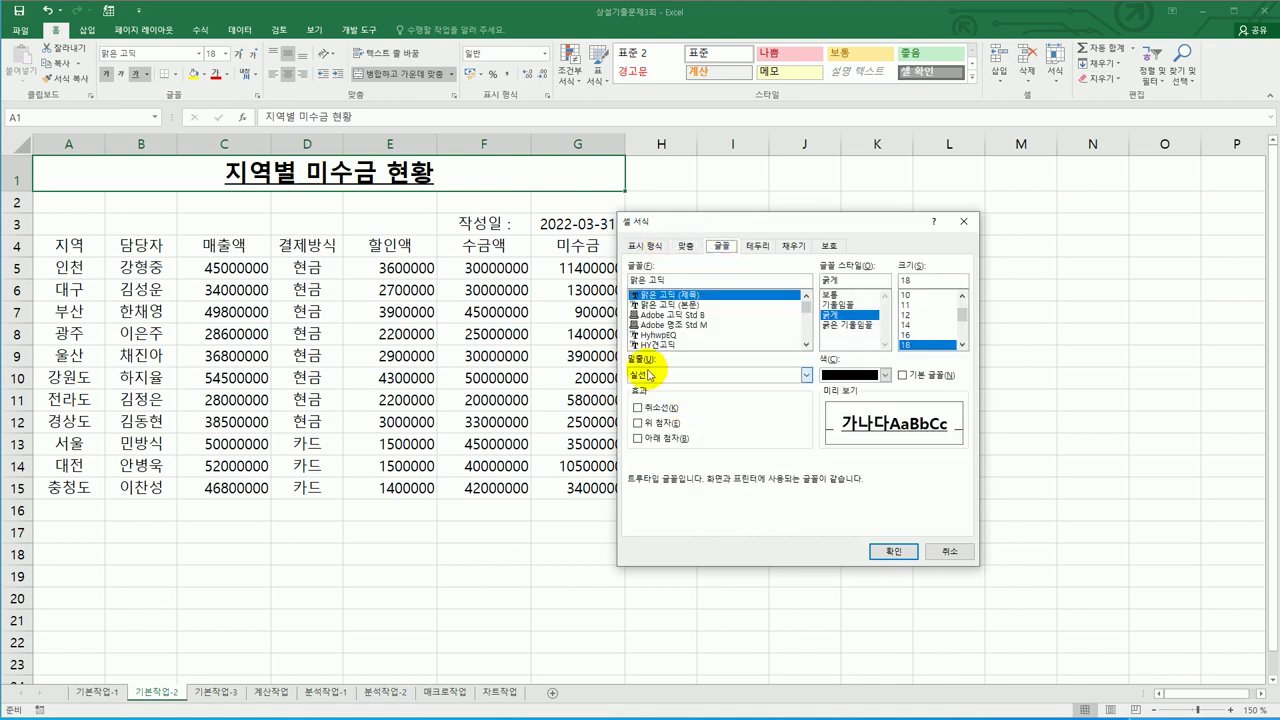
{"action": "left_click", "coordinate": [636, 376]}
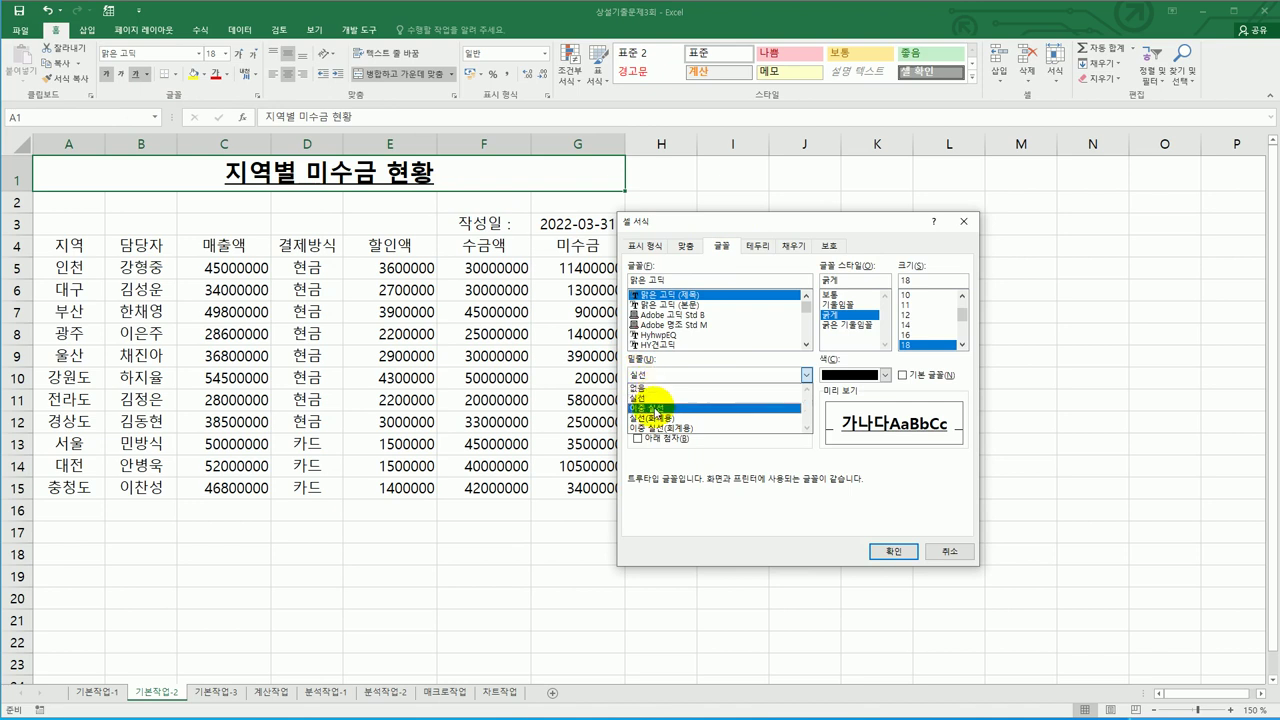
{"action": "left_click", "coordinate": [657, 398]}
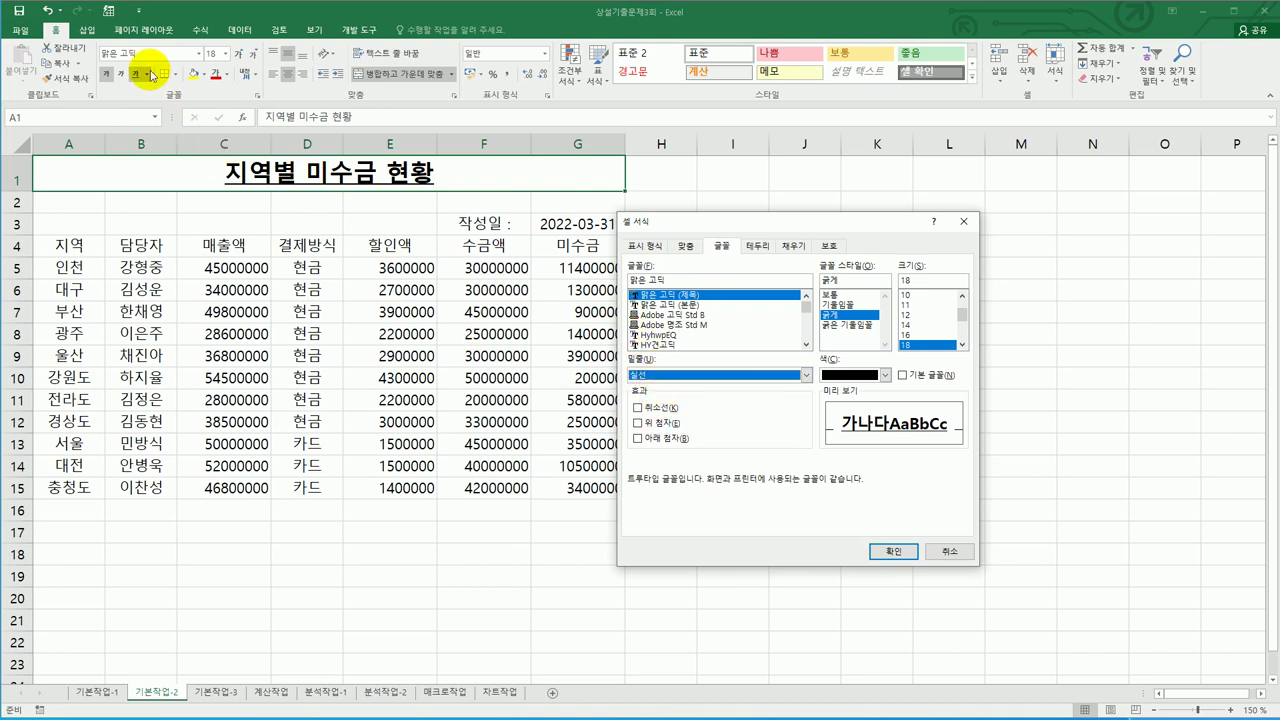
{"action": "left_click", "coordinate": [894, 551]}
{"action": "left_click", "coordinate": [954, 569]}
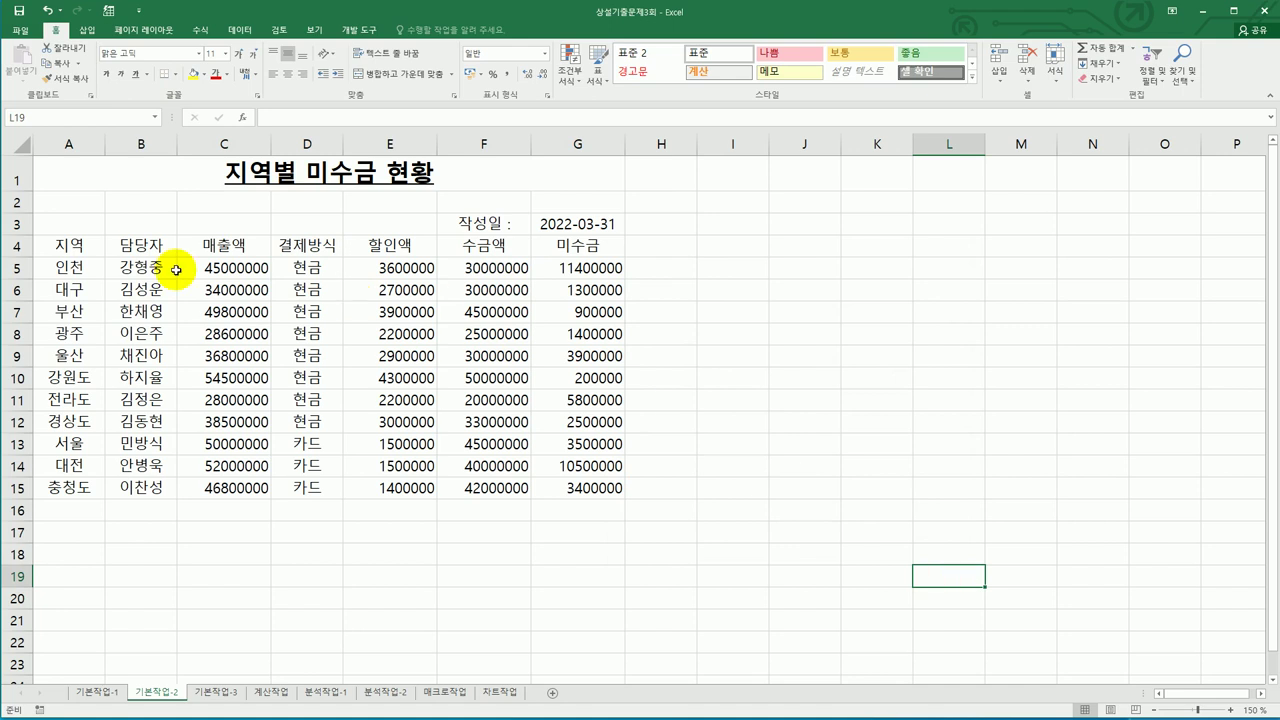
- Fill the header cells A4:G4 with the standard orange color
{"action": "left_click_drag", "start_coordinate": [80, 244], "coordinate": [587, 251]}
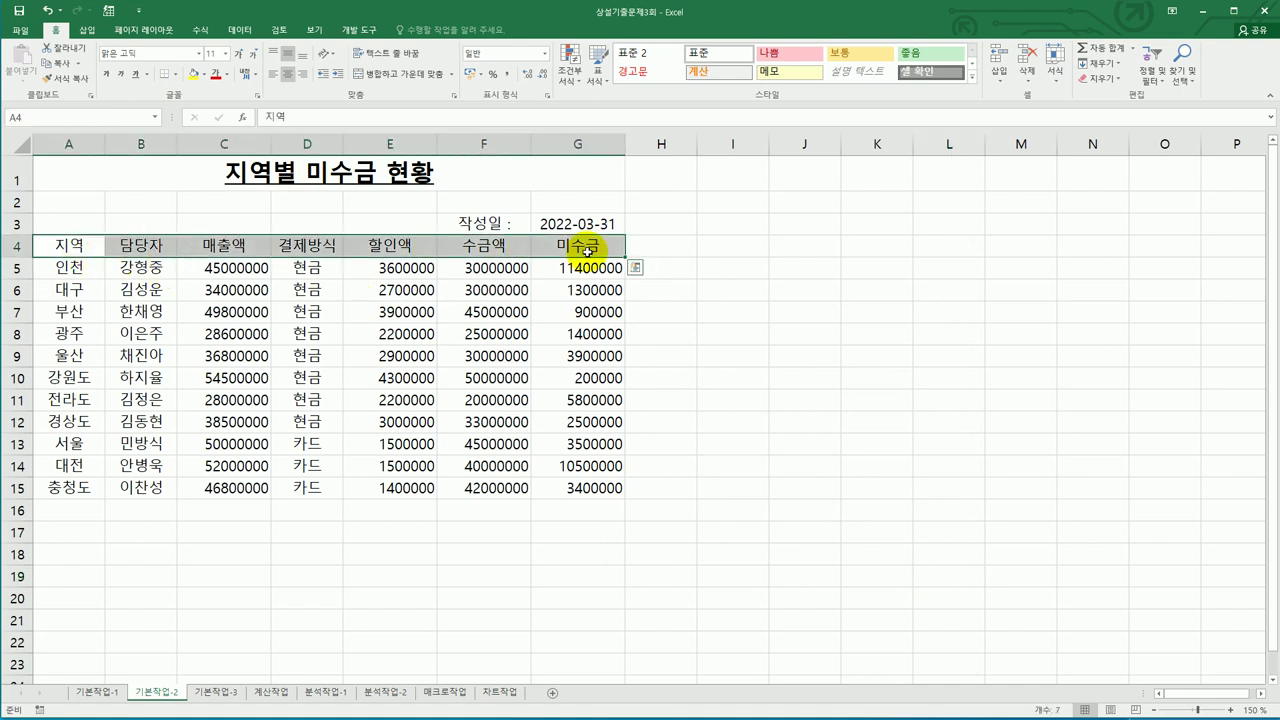
{"action": "left_click", "coordinate": [203, 77]}
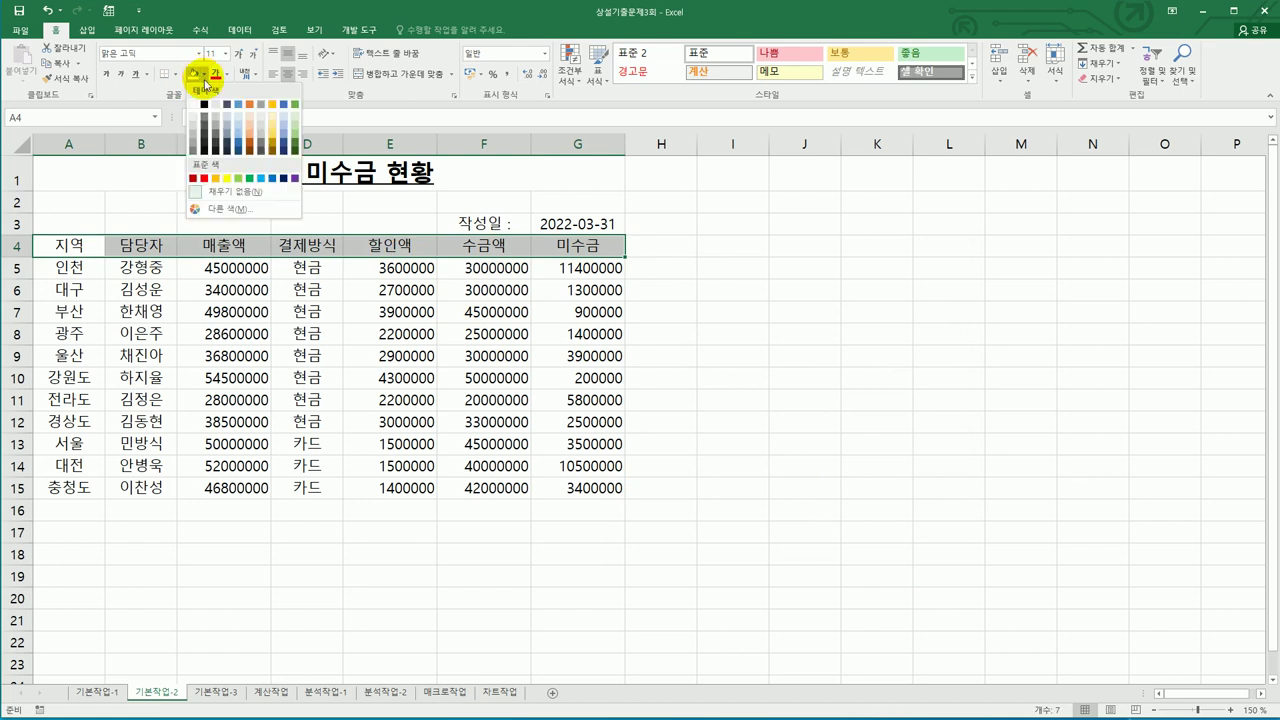
{"action": "left_click", "coordinate": [215, 180]}
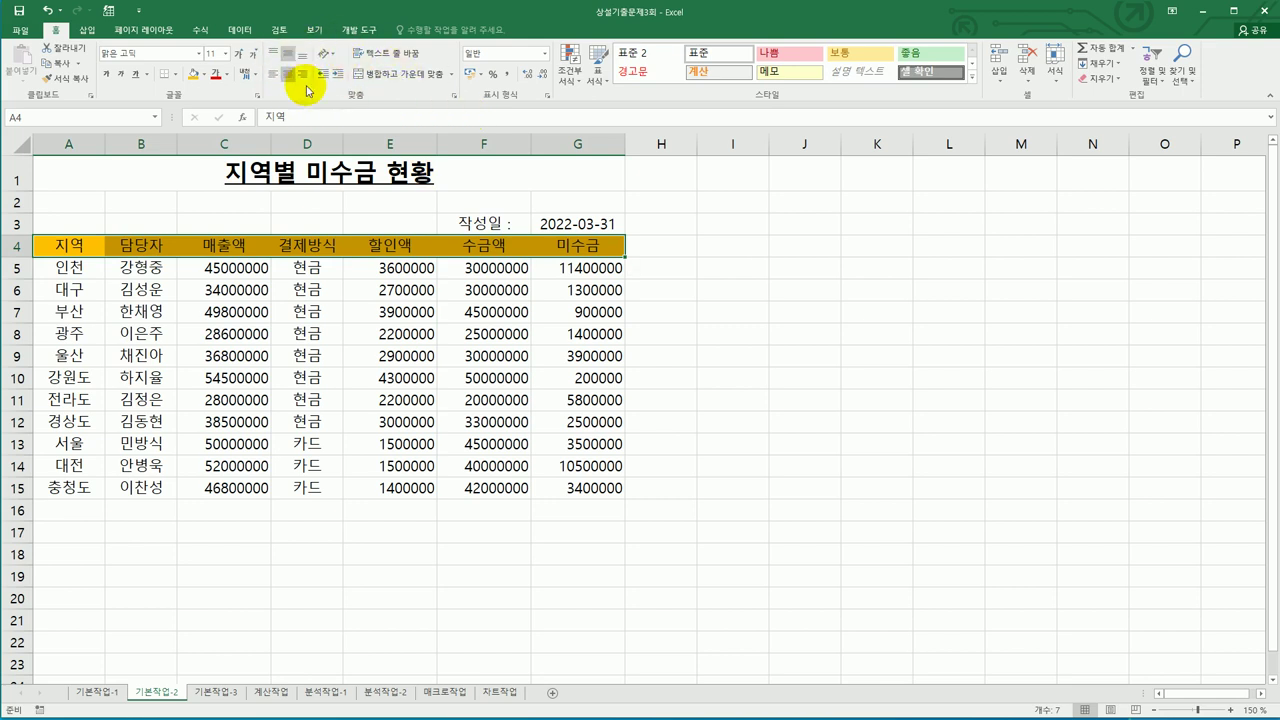
- Set the horizontal alignment of headers A4:G4 to distributed, 균등 분할 (들여쓰기)
{"action": "right_click", "coordinate": [456, 247]}
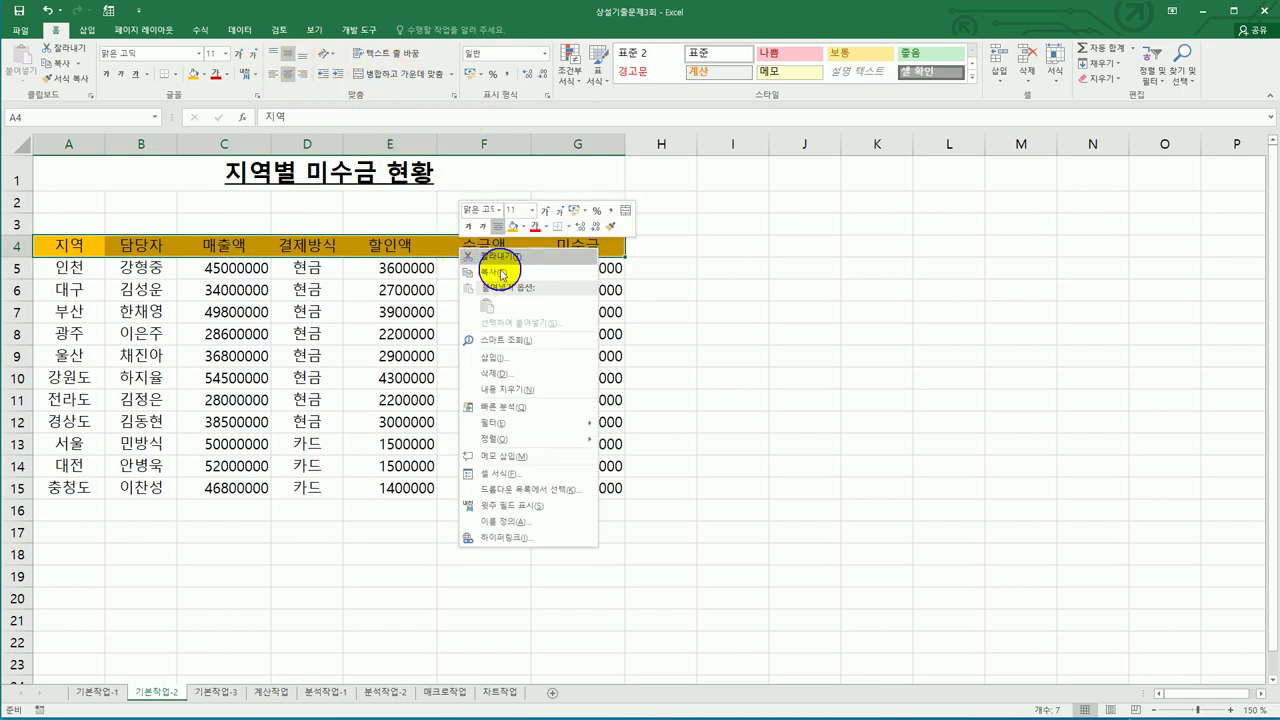
{"action": "left_click", "coordinate": [512, 473]}
{"action": "left_click_drag", "start_coordinate": [576, 305], "coordinate": [936, 221]}
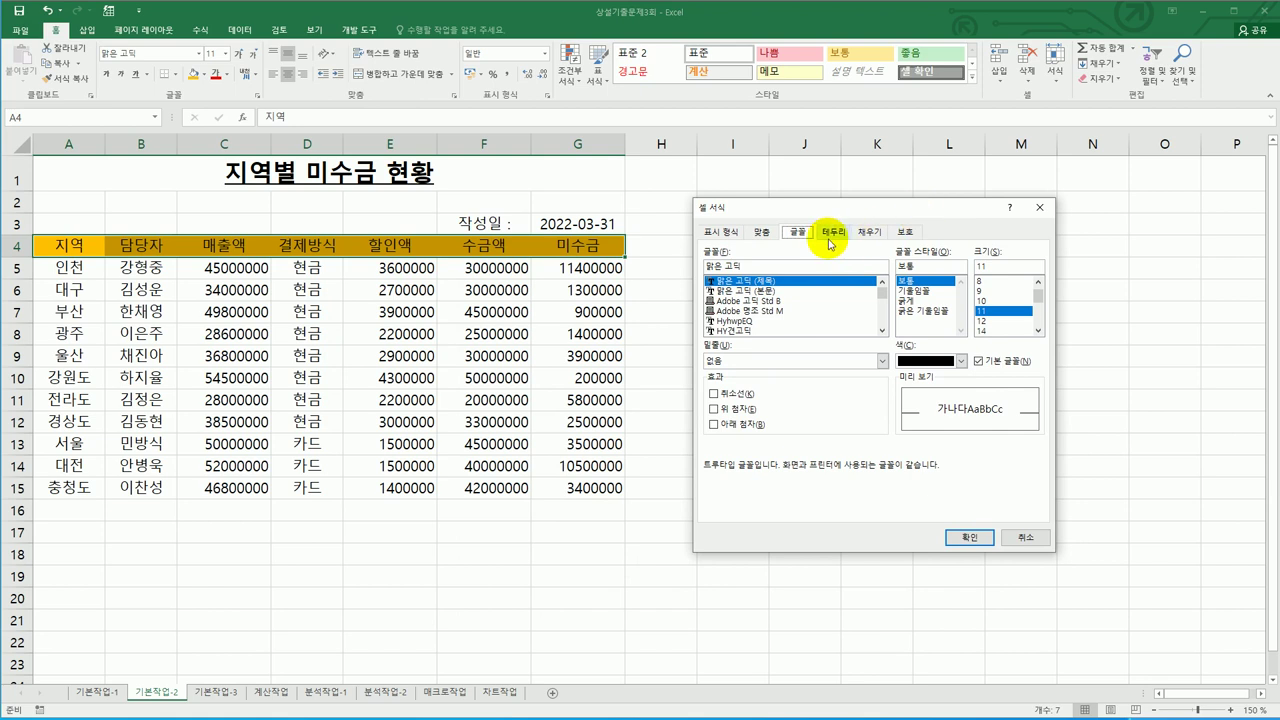
{"action": "left_click", "coordinate": [765, 233]}
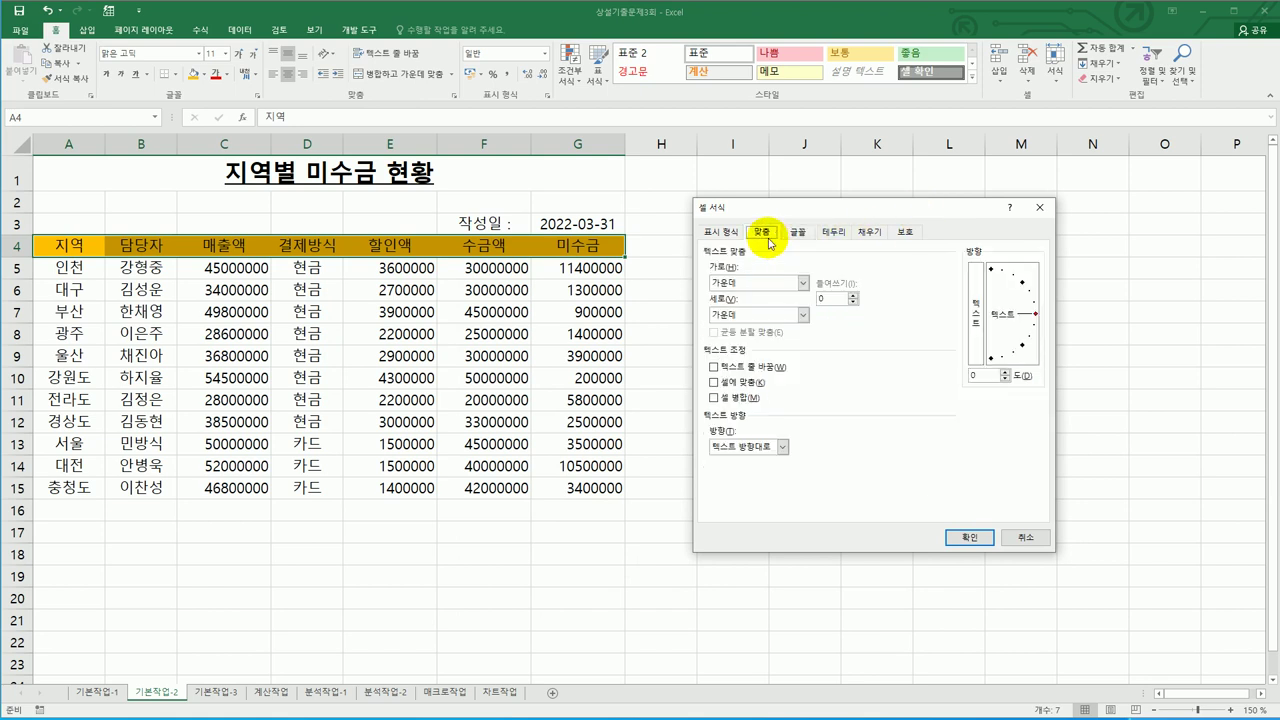
{"action": "left_click", "coordinate": [788, 283]}
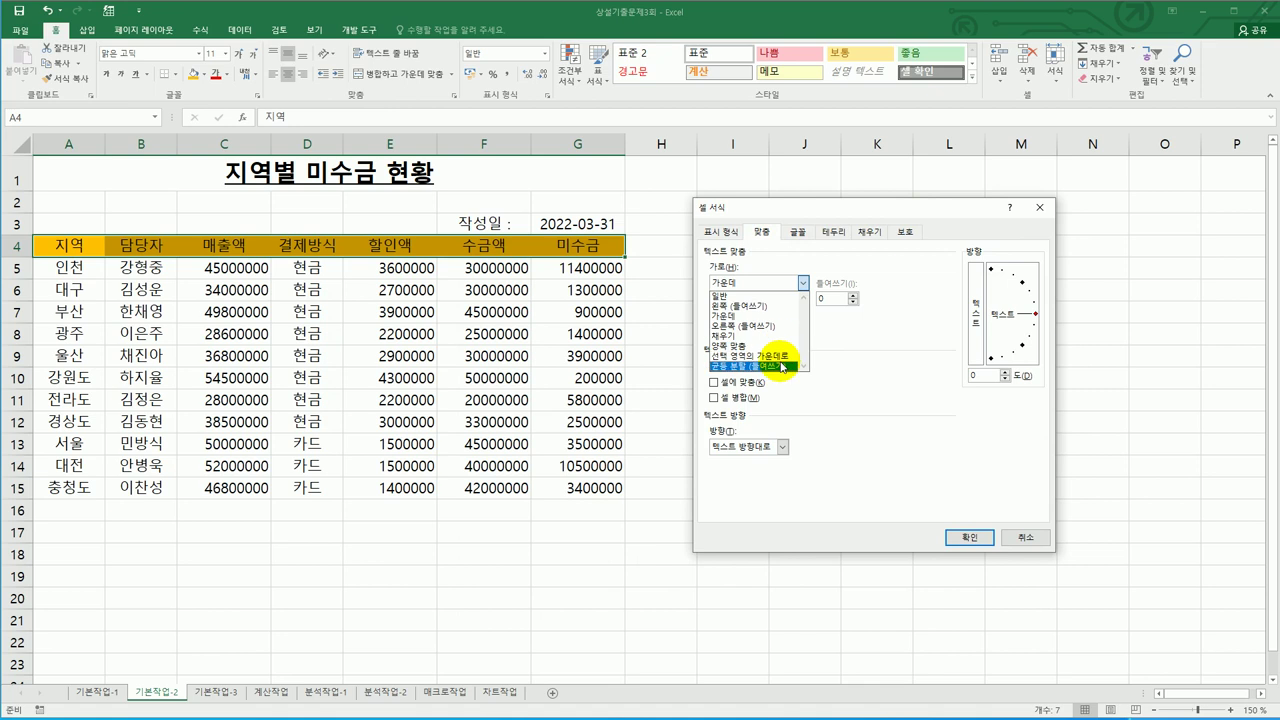
{"action": "left_click", "coordinate": [782, 367]}
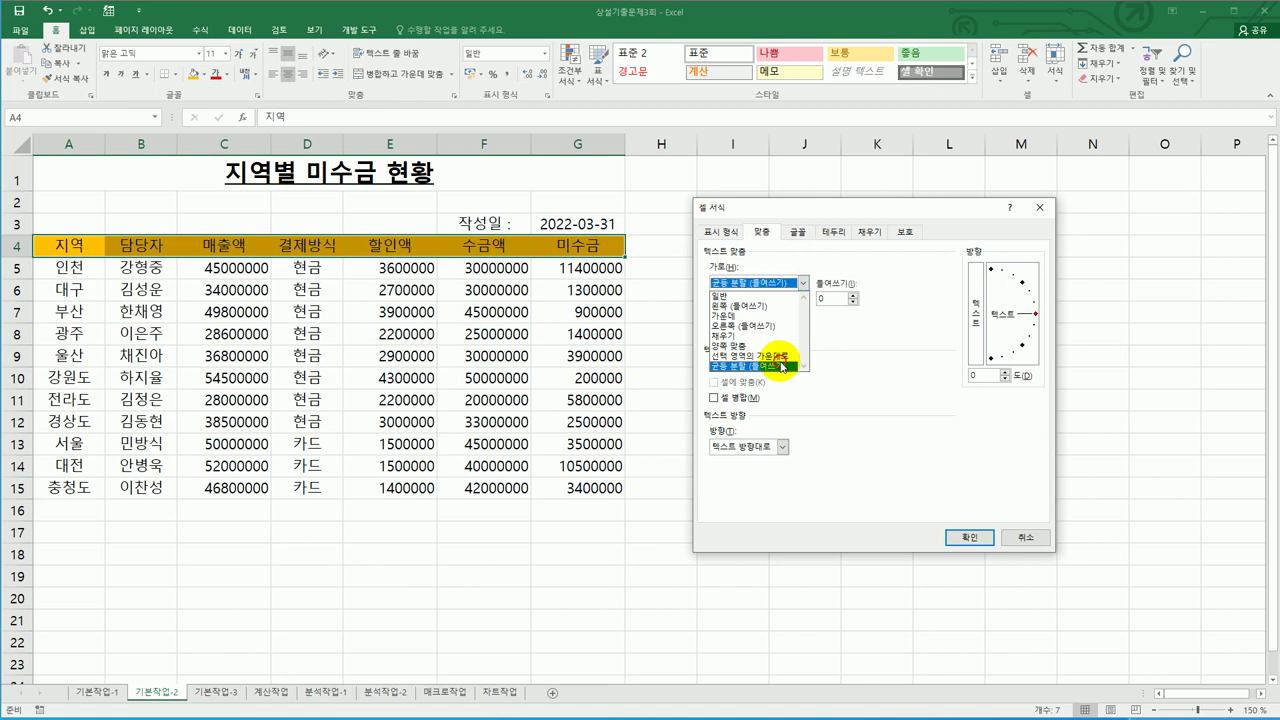
{"action": "left_click", "coordinate": [966, 538]}
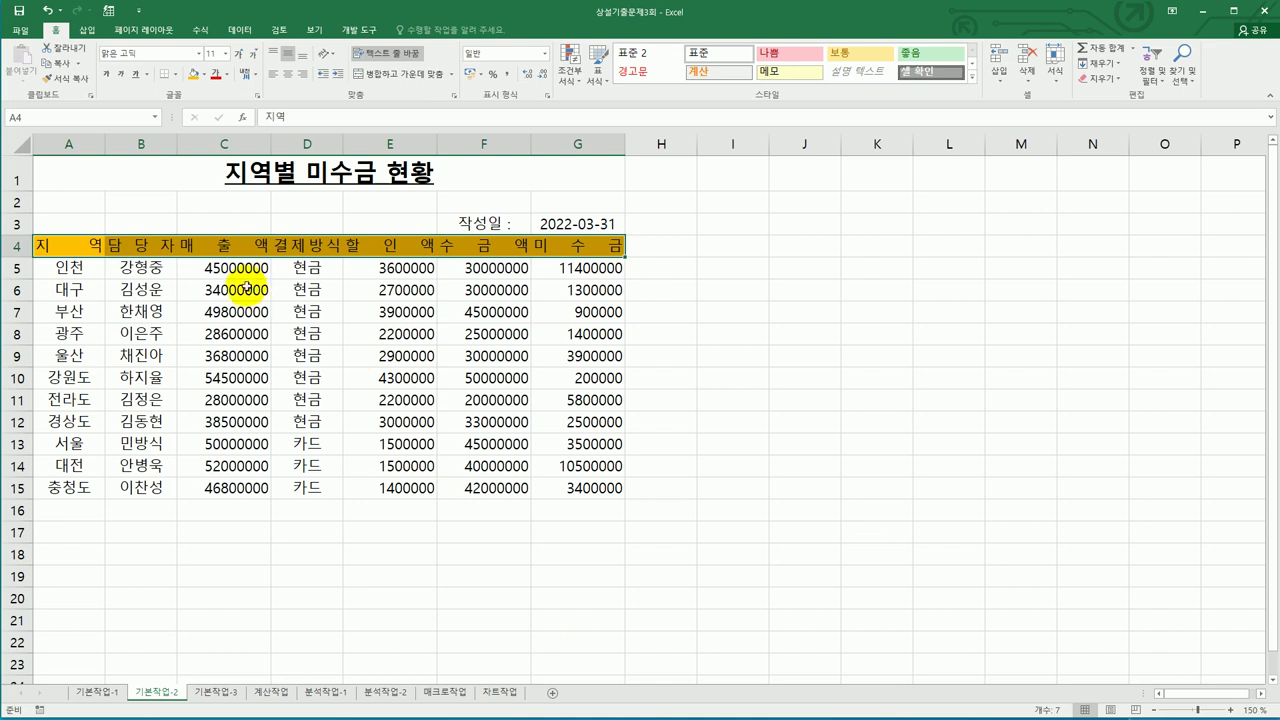
- Apply the accounting number format (회계) to the amounts in C5:C15 and E5:G15
{"action": "left_click_drag", "start_coordinate": [243, 273], "coordinate": [240, 489]}
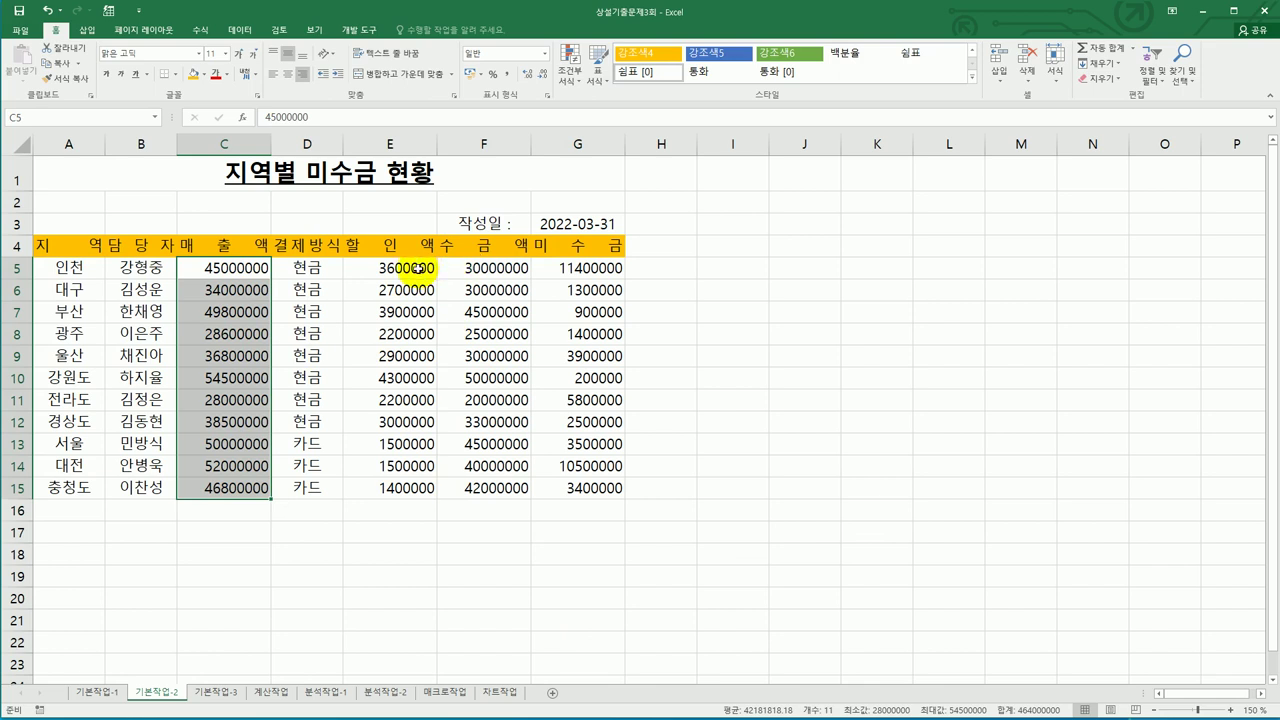
{"action": "left_click_drag", "start_coordinate": [418, 268], "coordinate": [579, 479]}
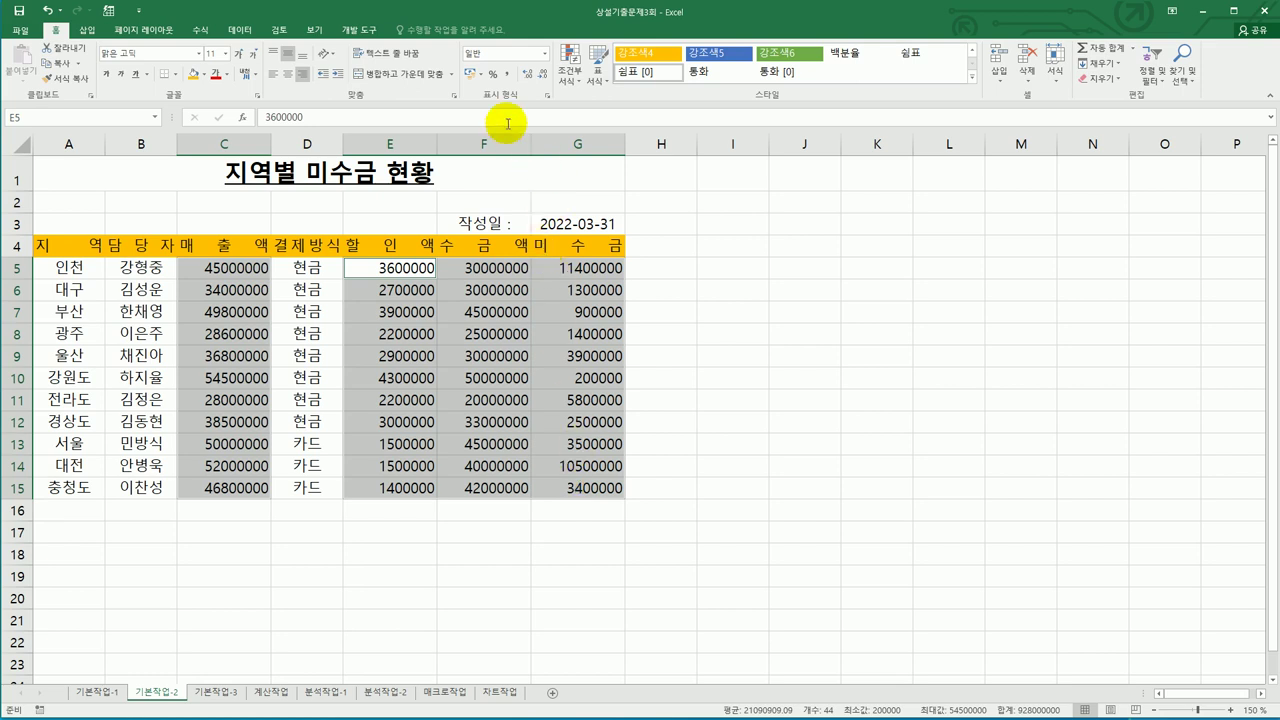
{"action": "left_click", "coordinate": [545, 55]}
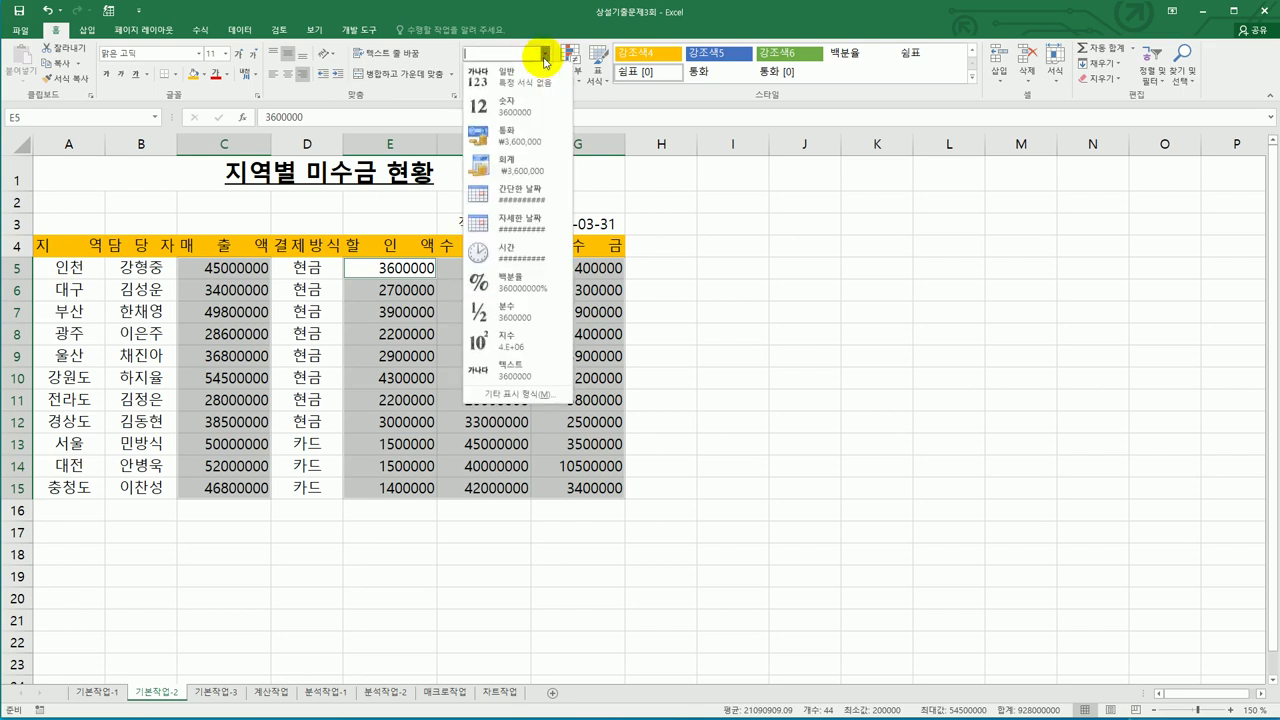
{"action": "left_click", "coordinate": [528, 166]}
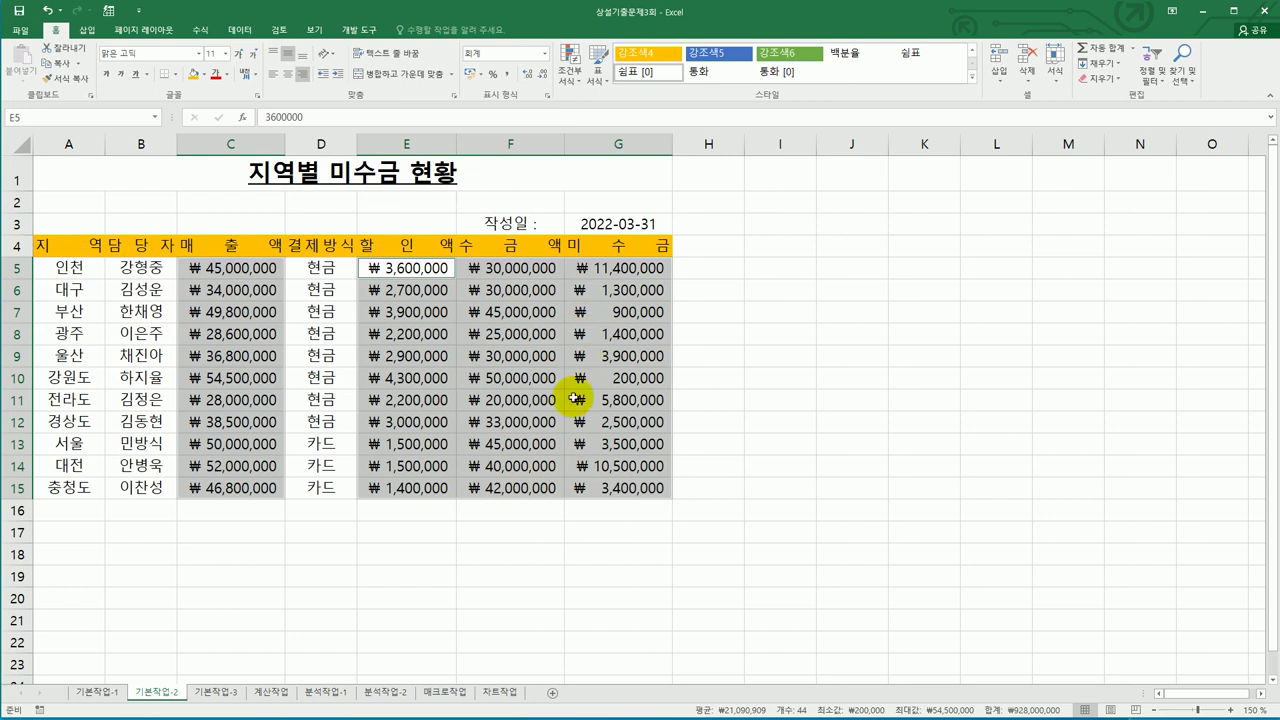
{"action": "left_click", "coordinate": [764, 481]}
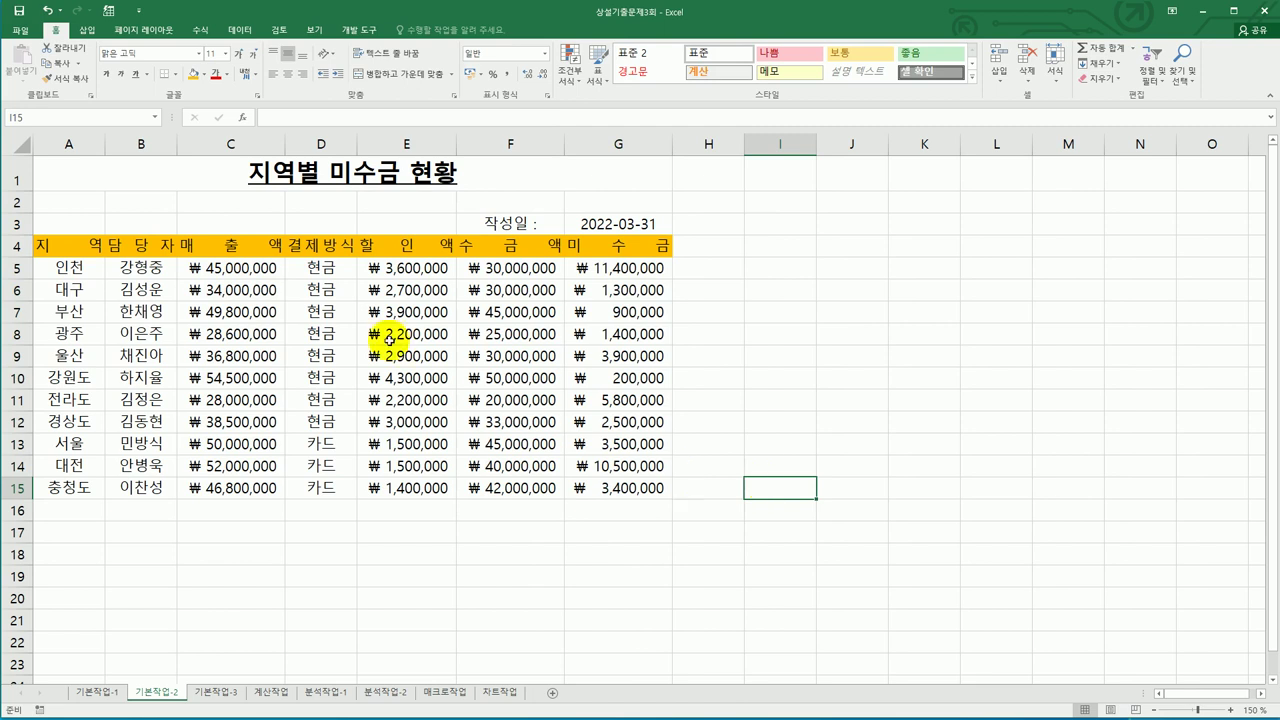
- Reselect C5:C15 and E5:G15 and apply the accounting display format (회계 표시 형식) to them
{"action": "left_click", "coordinate": [441, 271]}
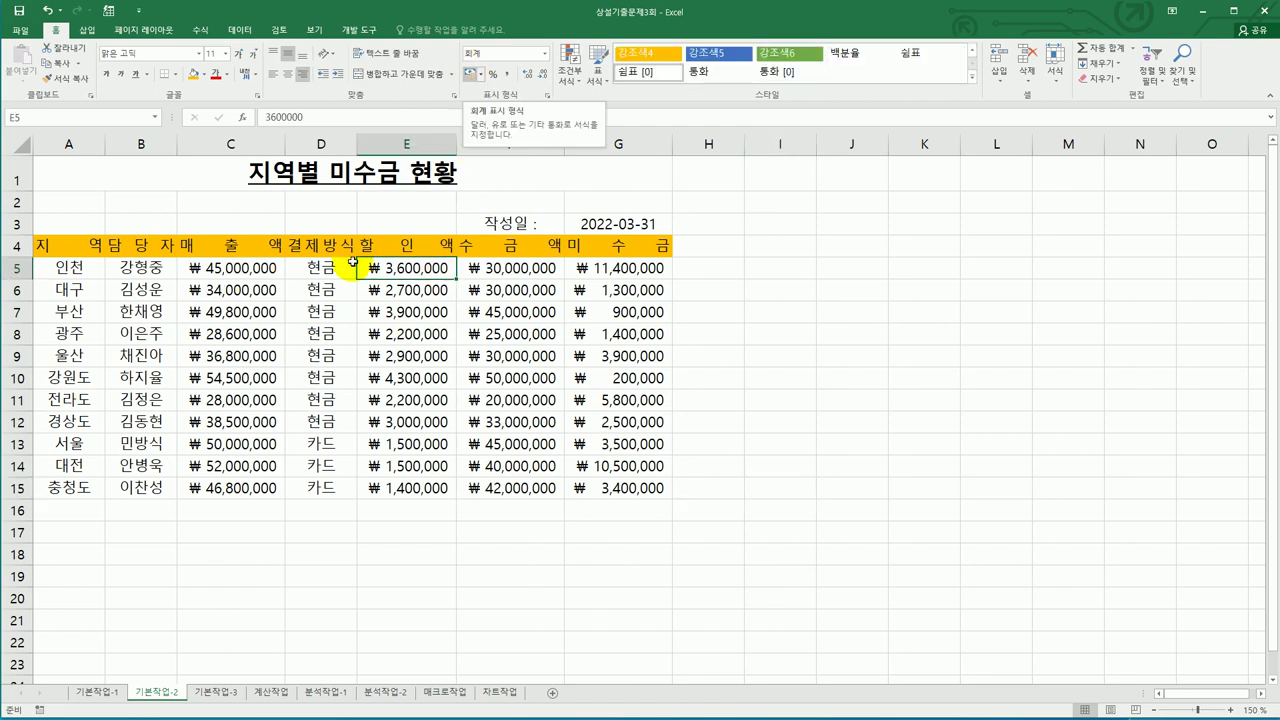
{"action": "left_click", "coordinate": [247, 268]}
{"action": "left_click_drag", "start_coordinate": [247, 268], "coordinate": [257, 488]}
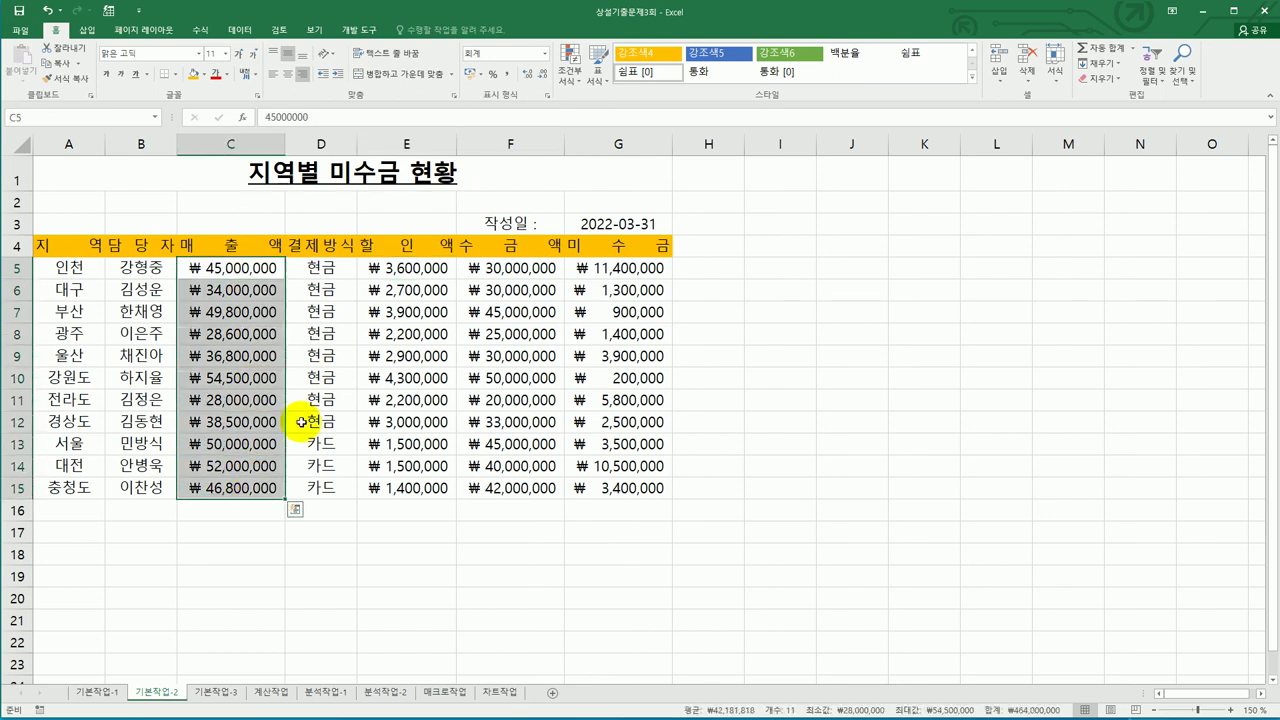
{"action": "left_click", "coordinate": [433, 265], "text": "ctrl"}
{"action": "left_click_drag", "start_coordinate": [433, 265], "coordinate": [612, 488]}
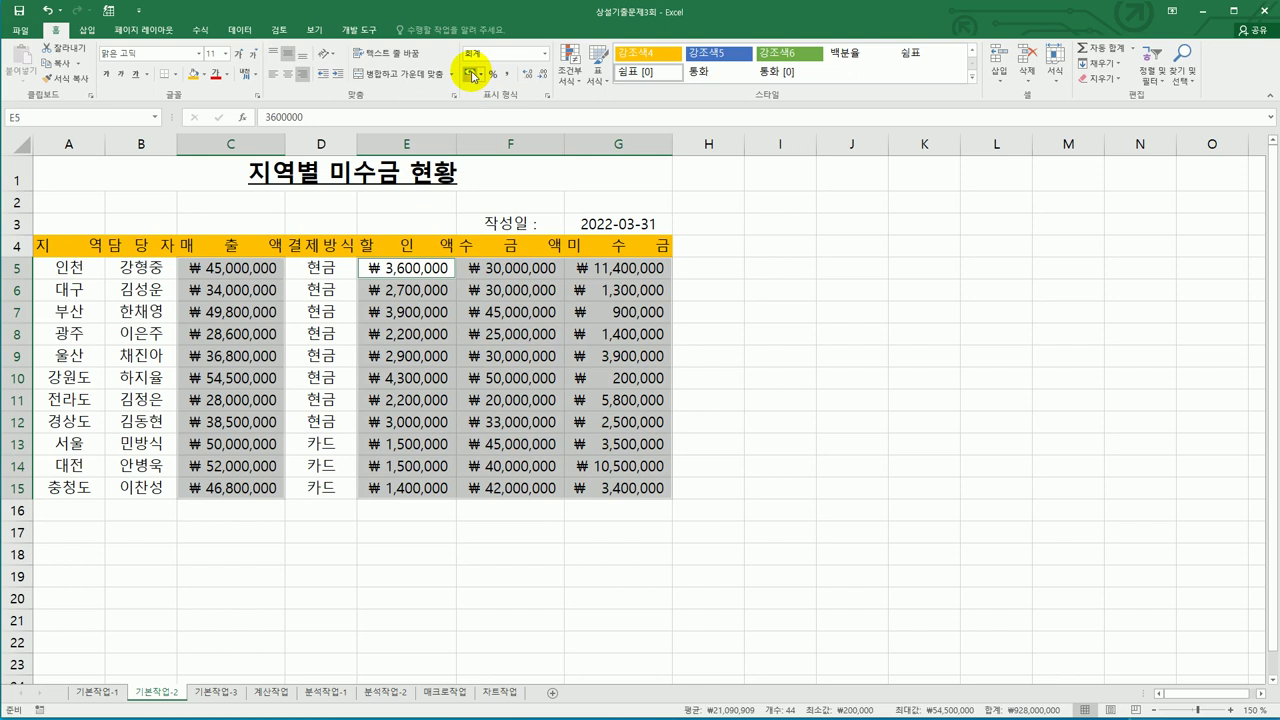
{"action": "left_click", "coordinate": [473, 76]}
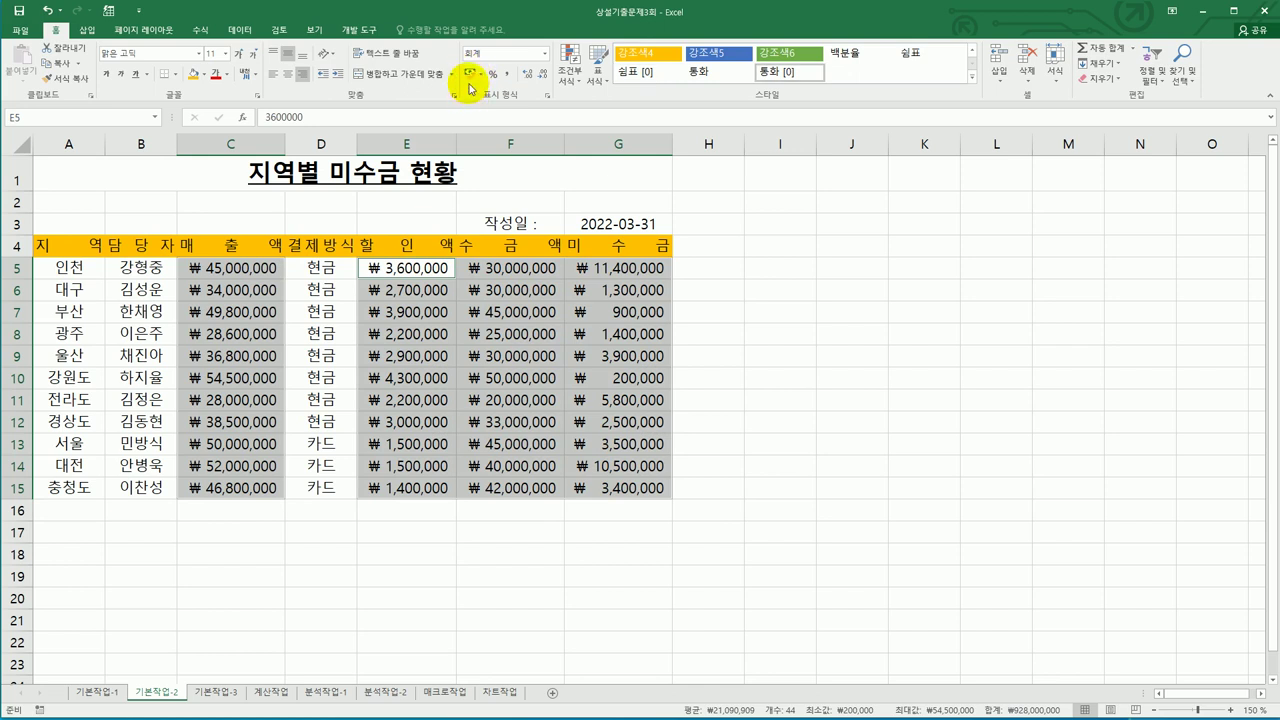
- Examine the accounting format (회계) of the selected amounts in the number format choices and the cell formatting settings
{"action": "left_click", "coordinate": [545, 53]}
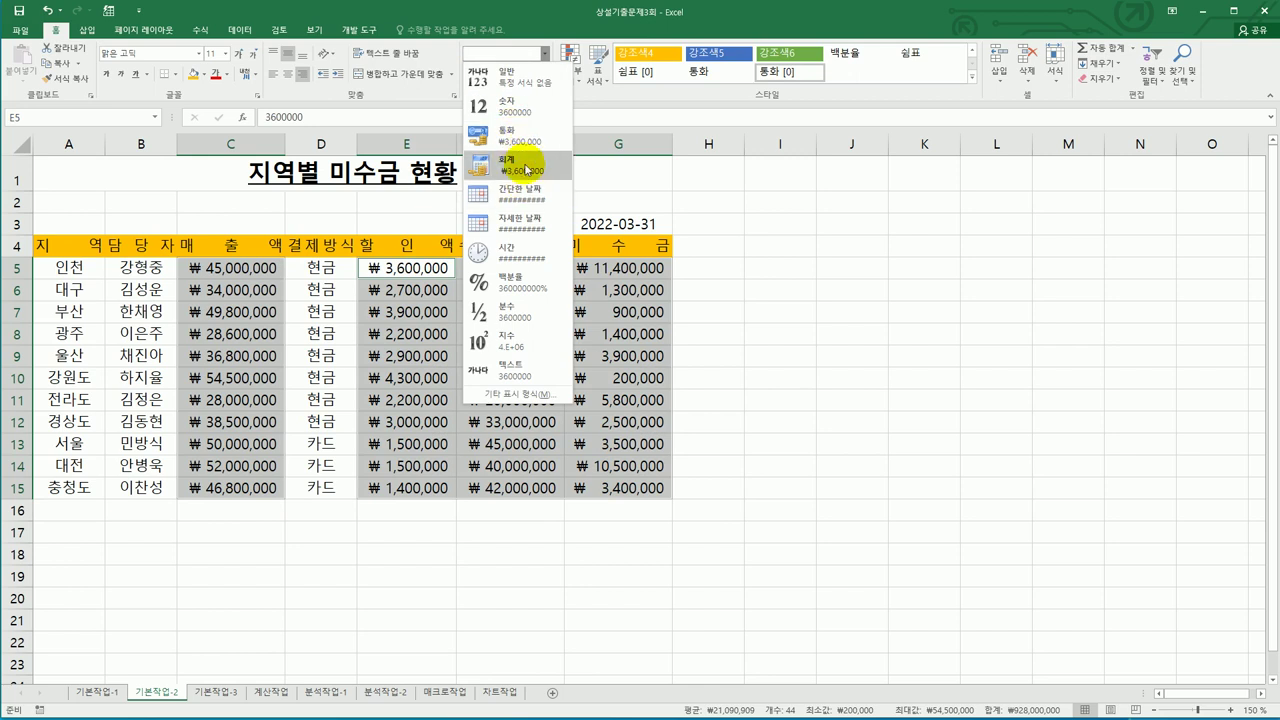
{"action": "left_click", "coordinate": [737, 358]}
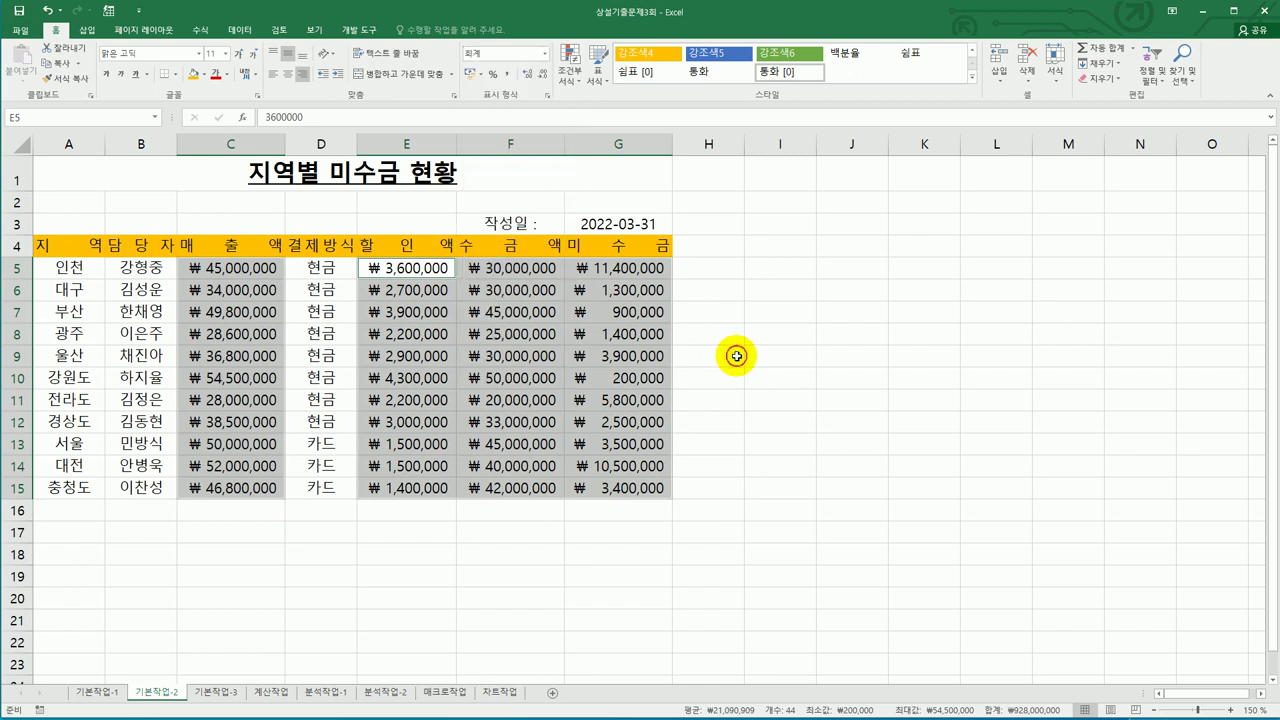
{"action": "right_click", "coordinate": [525, 343]}
{"action": "left_click", "coordinate": [588, 586]}
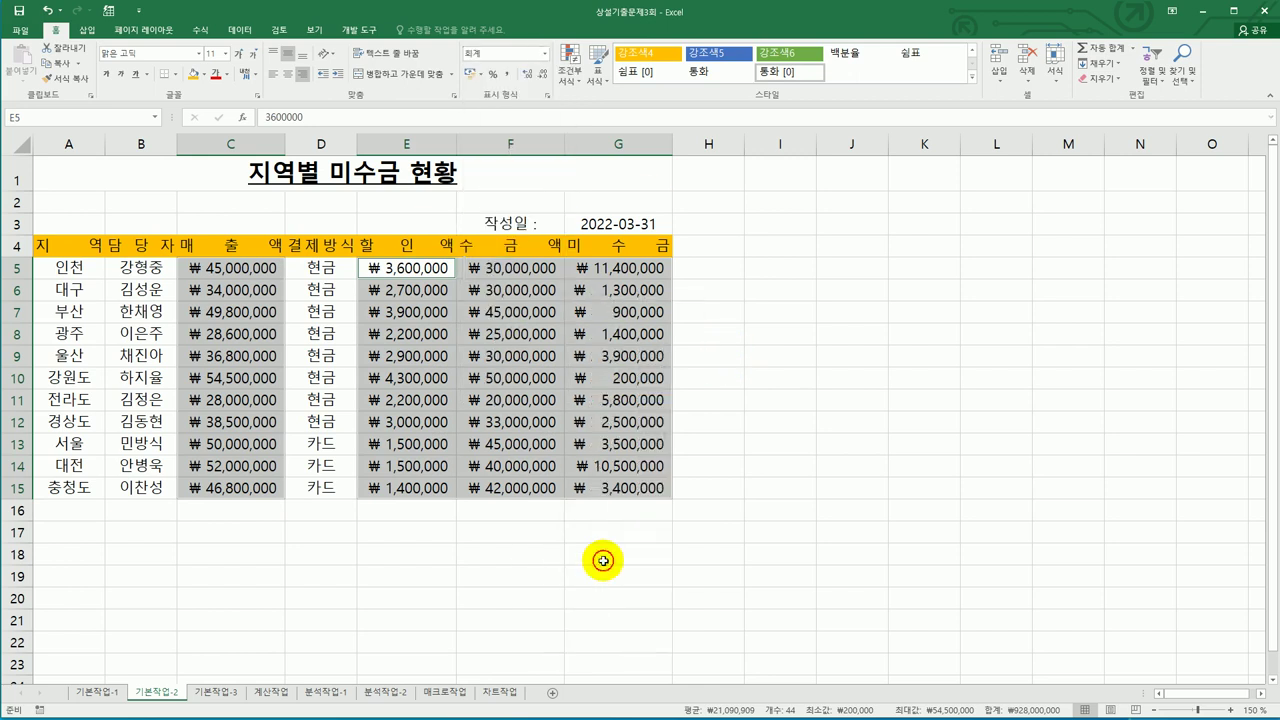
{"action": "left_click_drag", "start_coordinate": [600, 412], "coordinate": [916, 185]}
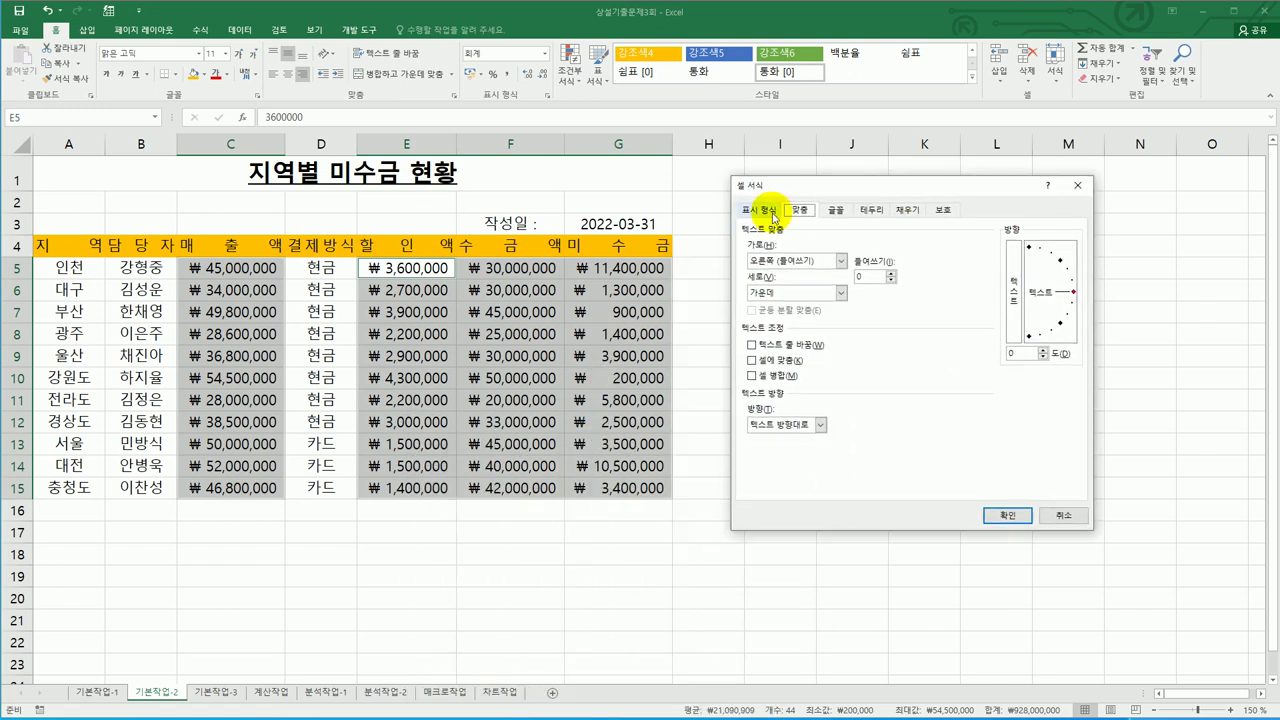
{"action": "left_click", "coordinate": [757, 210]}
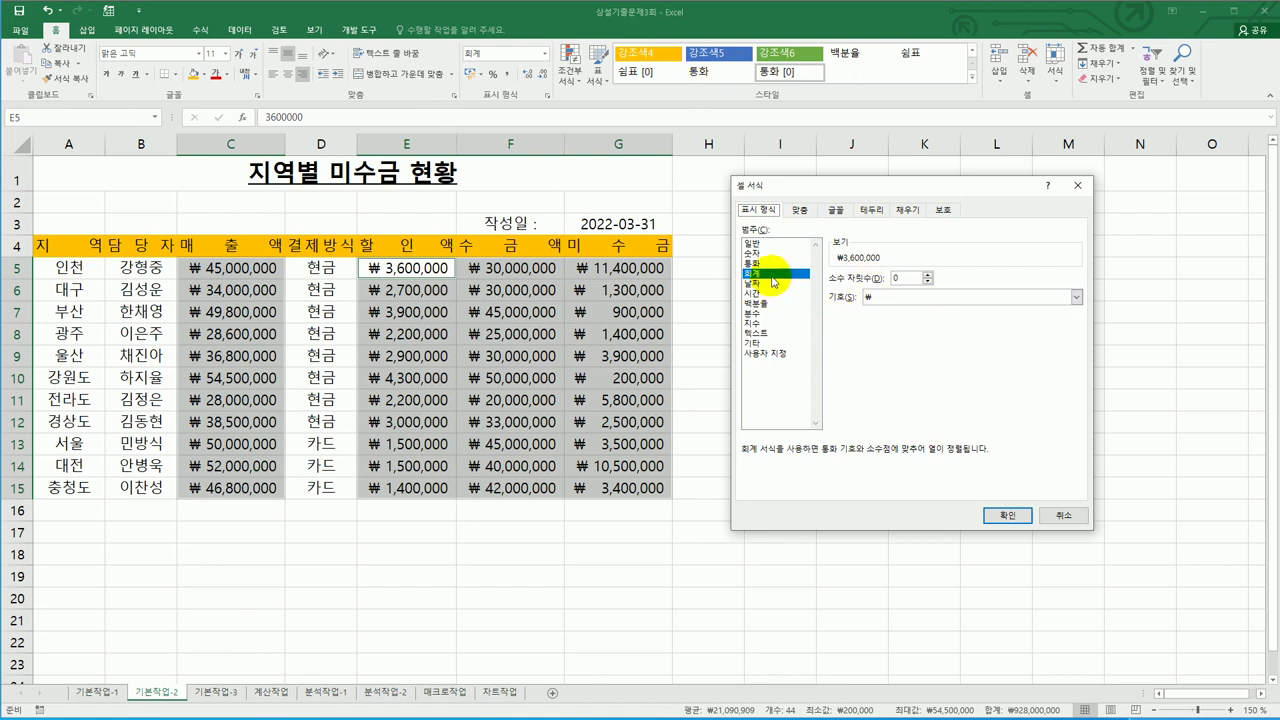
{"action": "left_click", "coordinate": [1066, 522]}
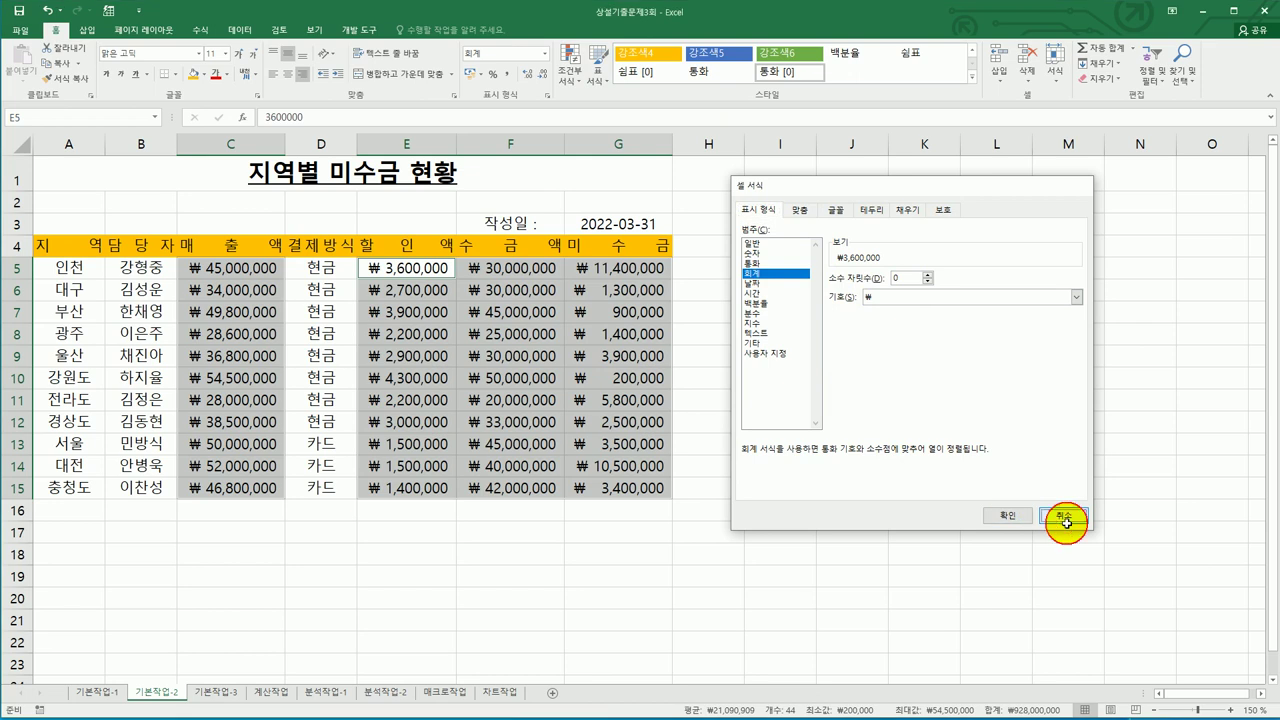
{"action": "left_click", "coordinate": [549, 55]}
{"action": "left_click", "coordinate": [510, 161]}
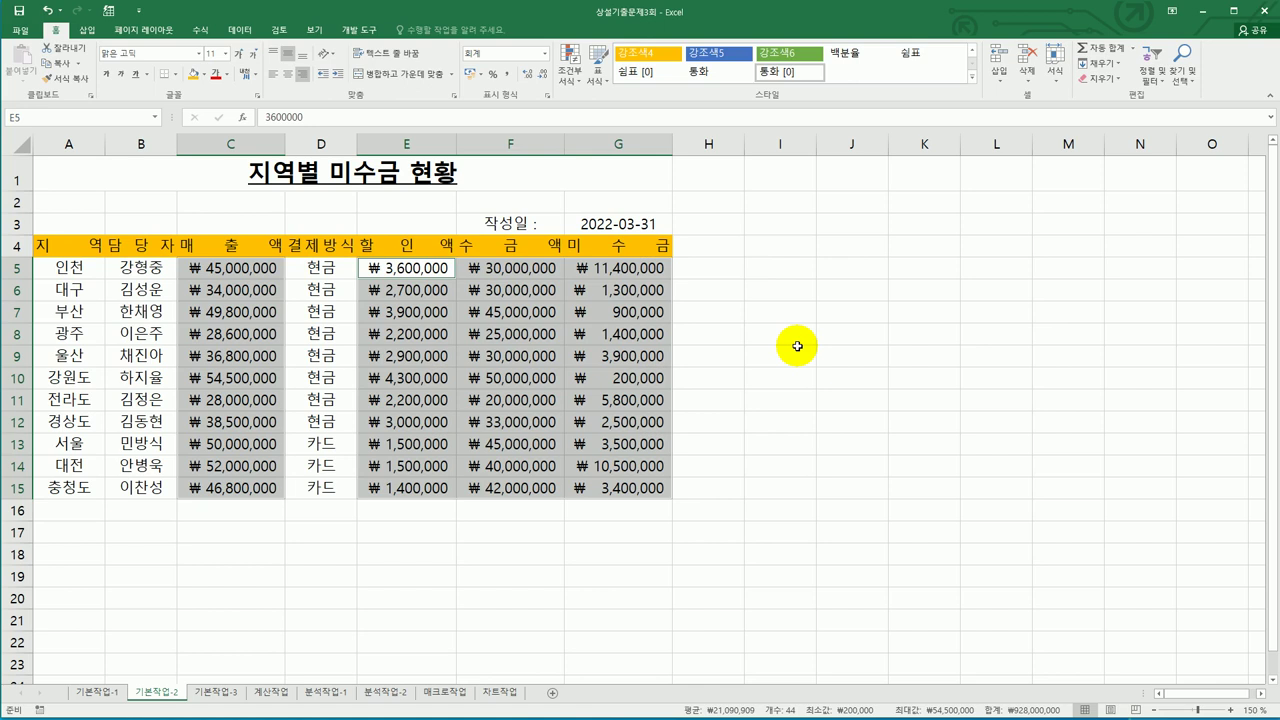
- Start a custom number format (사용자 지정) for the date in cell G3
{"action": "left_click", "coordinate": [633, 220]}
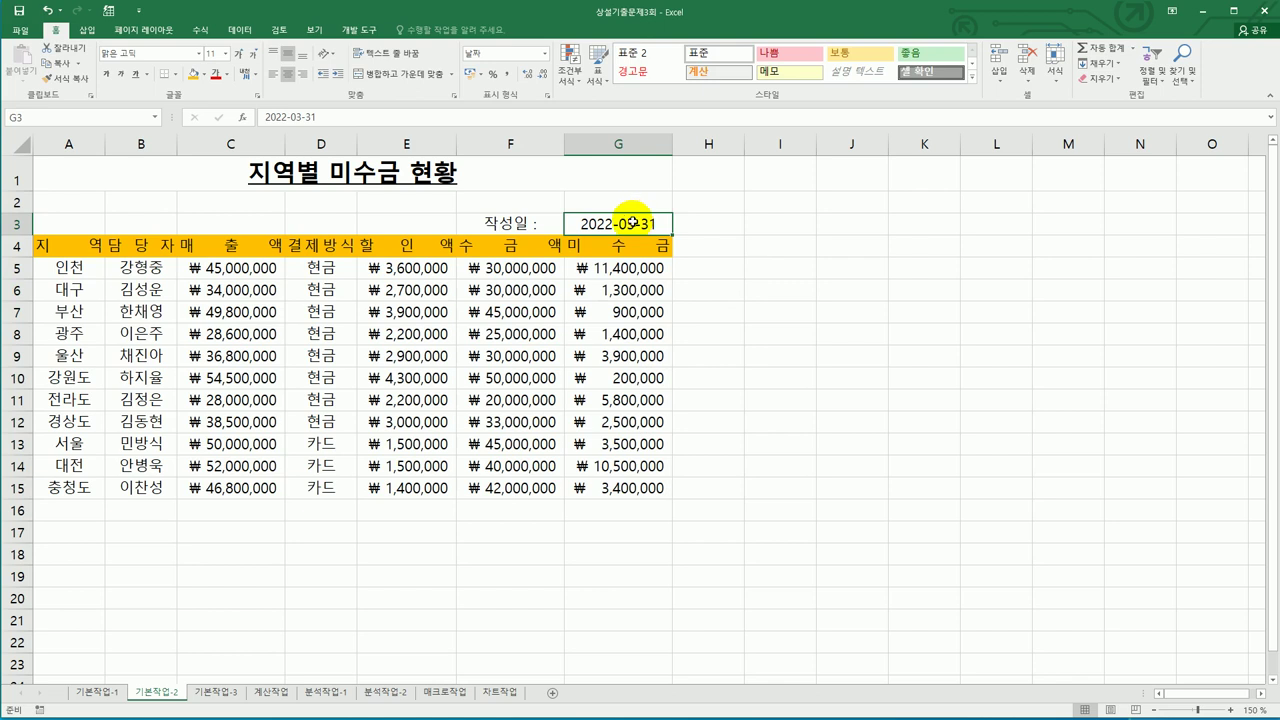
{"action": "right_click", "coordinate": [633, 221]}
{"action": "left_click", "coordinate": [706, 453]}
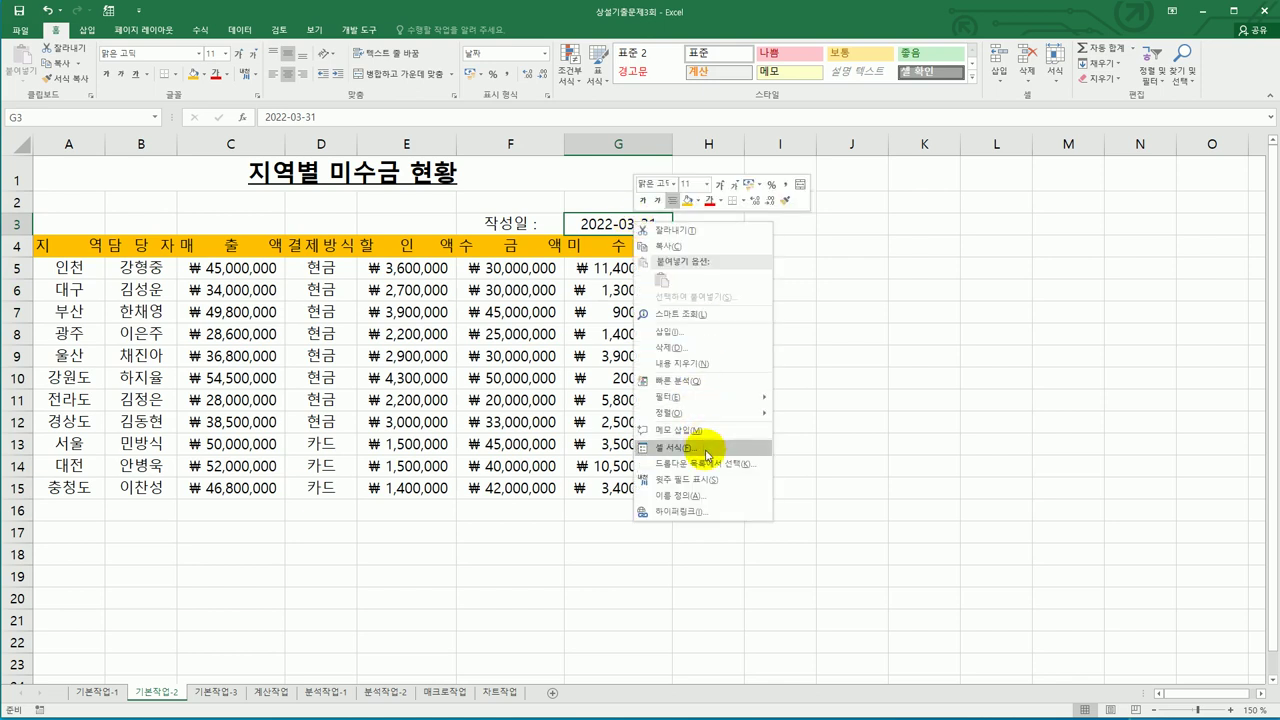
{"action": "left_click_drag", "start_coordinate": [706, 273], "coordinate": [910, 200]}
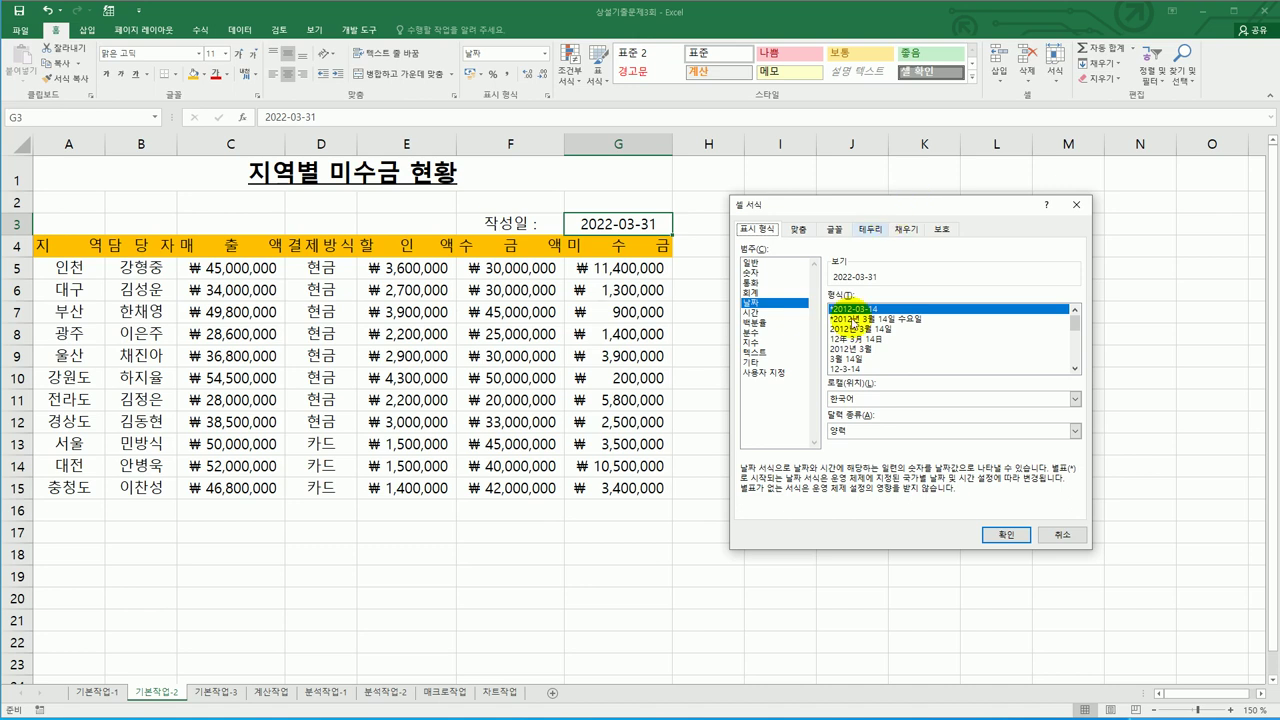
{"action": "left_click", "coordinate": [765, 372]}
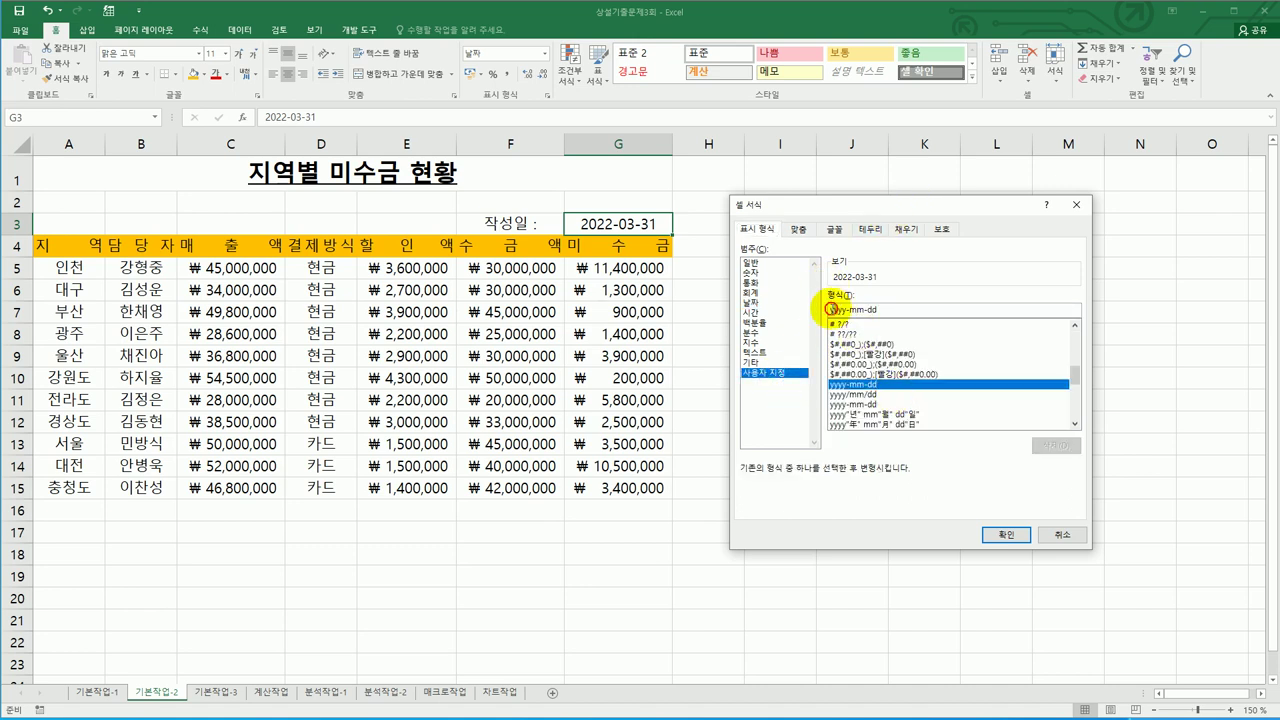
- Change the custom format code for the date in G3 to yy/mm/dd and apply it
{"action": "left_click", "coordinate": [828, 310]}
{"action": "key", "text": "Delete"}
{"action": "key", "text": "Delete"}
{"action": "key", "text": "Right"}
{"action": "key", "text": "Right"}
{"action": "key", "text": "Delete"}
{"action": "type", "text": "/"}
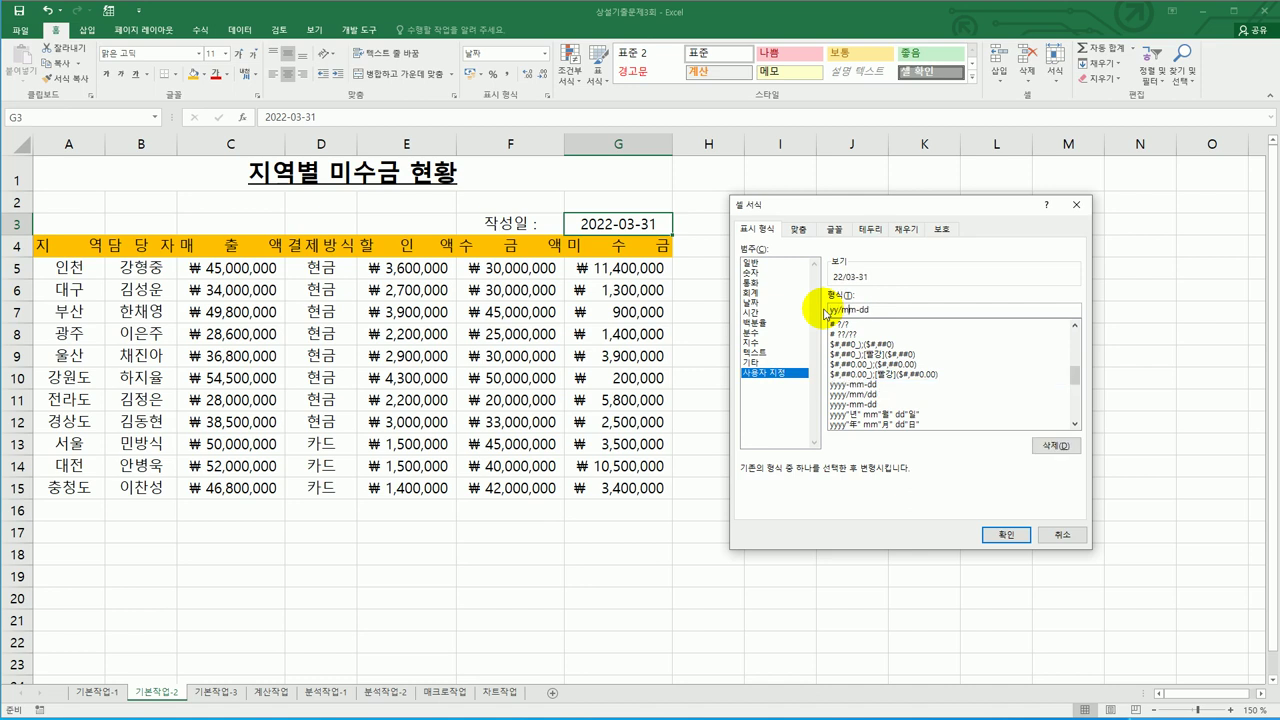
{"action": "key", "text": "Right"}
{"action": "key", "text": "Right"}
{"action": "key", "text": "Delete"}
{"action": "type", "text": "/"}
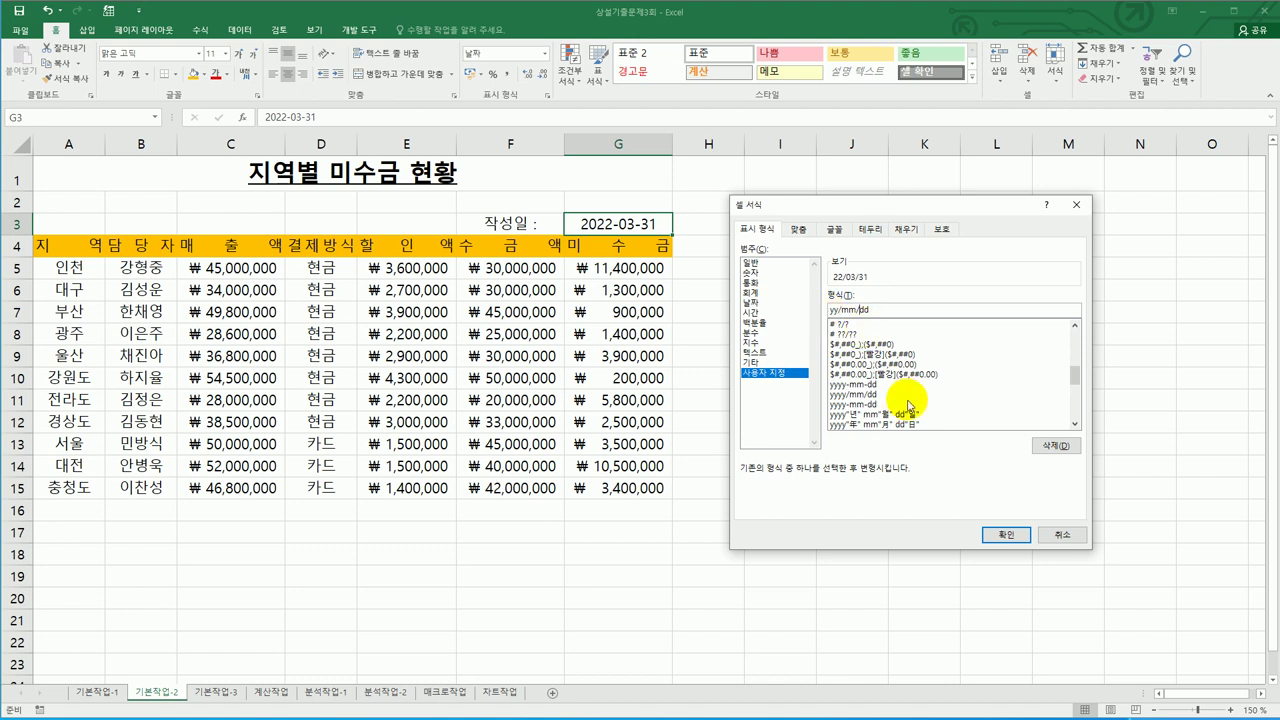
{"action": "left_click", "coordinate": [1000, 536]}
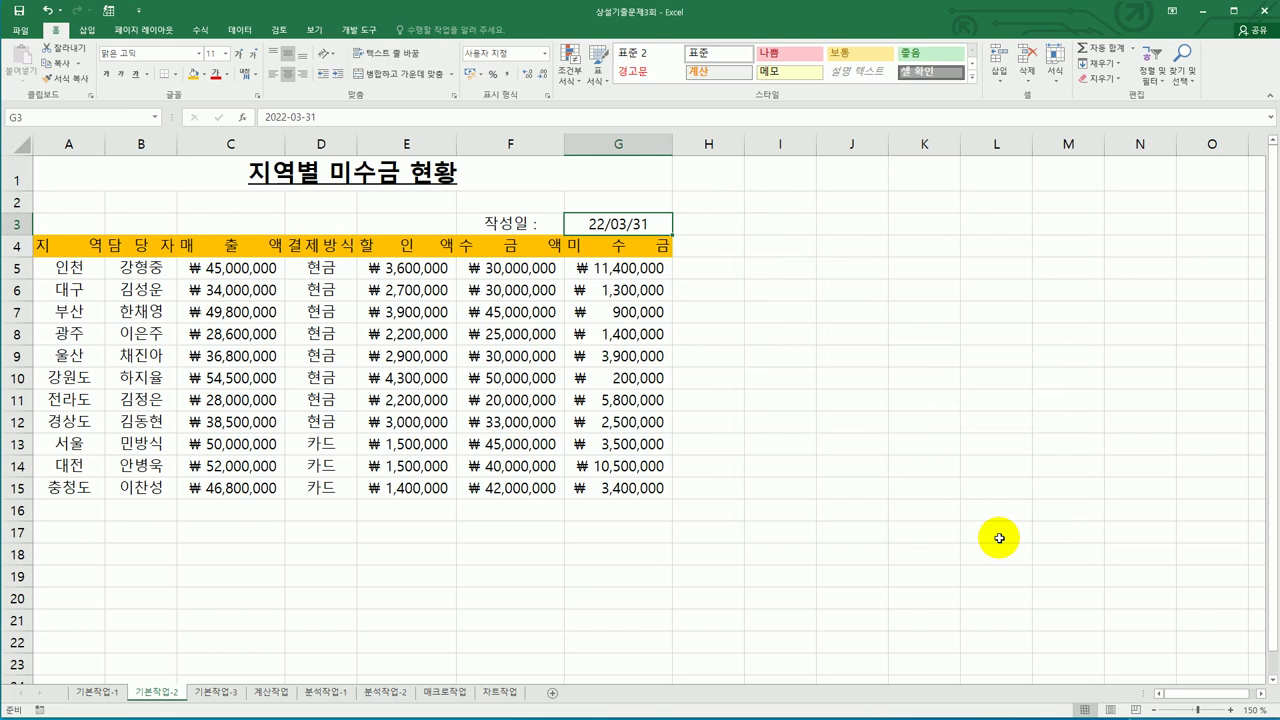
- Apply all borders (모든 테두리) and a thick outside border (굵은 바깥쪽 테두리) to A4:G15
{"action": "left_click_drag", "start_coordinate": [90, 245], "coordinate": [618, 484]}
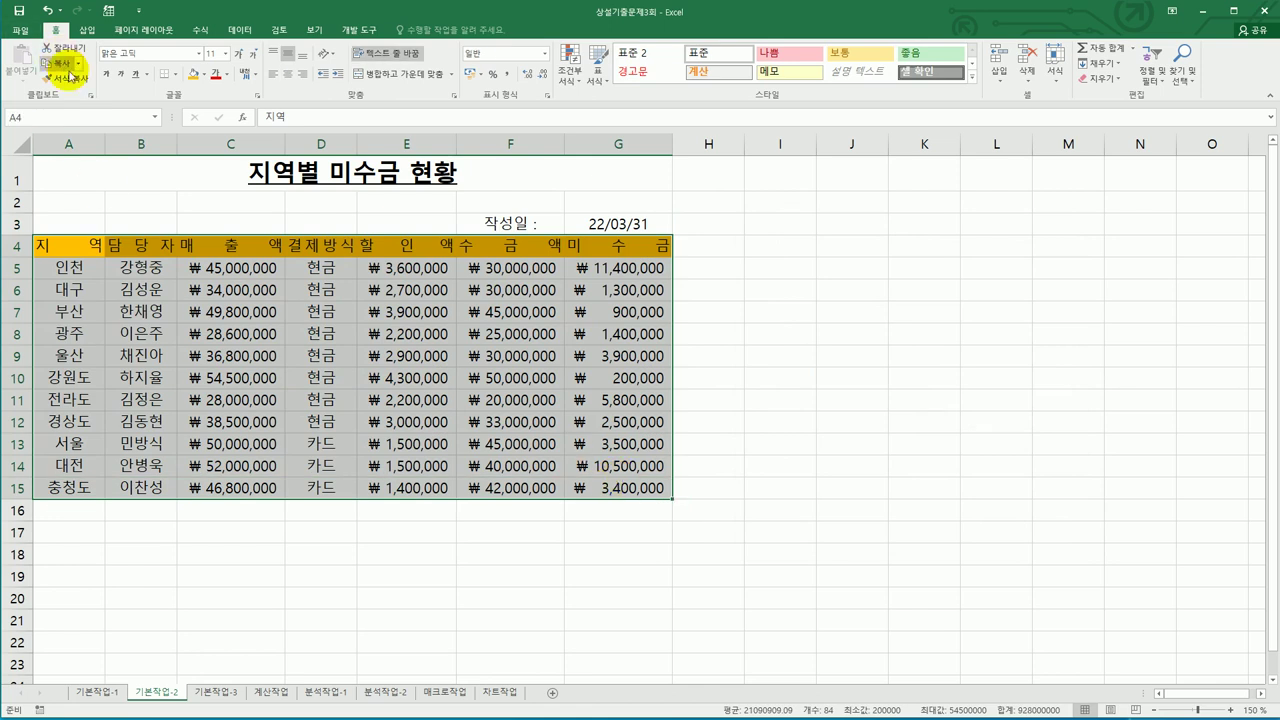
{"action": "left_click", "coordinate": [177, 78]}
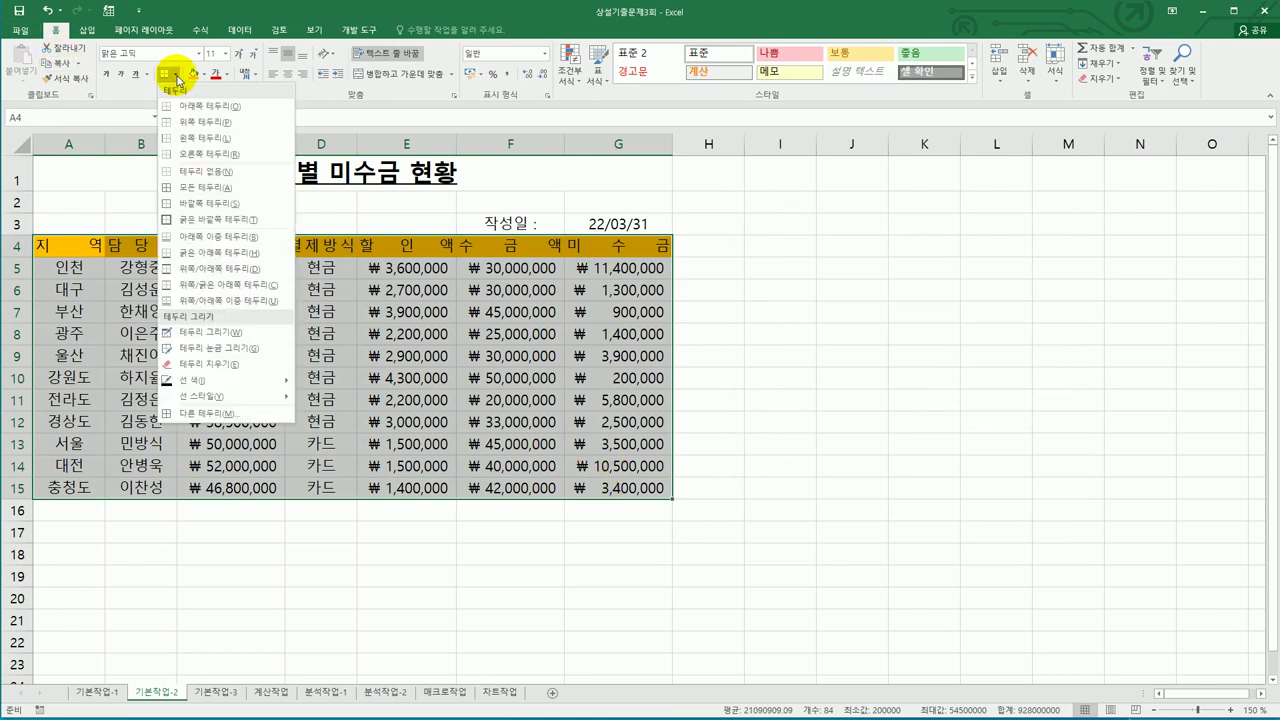
{"action": "left_click", "coordinate": [201, 178]}
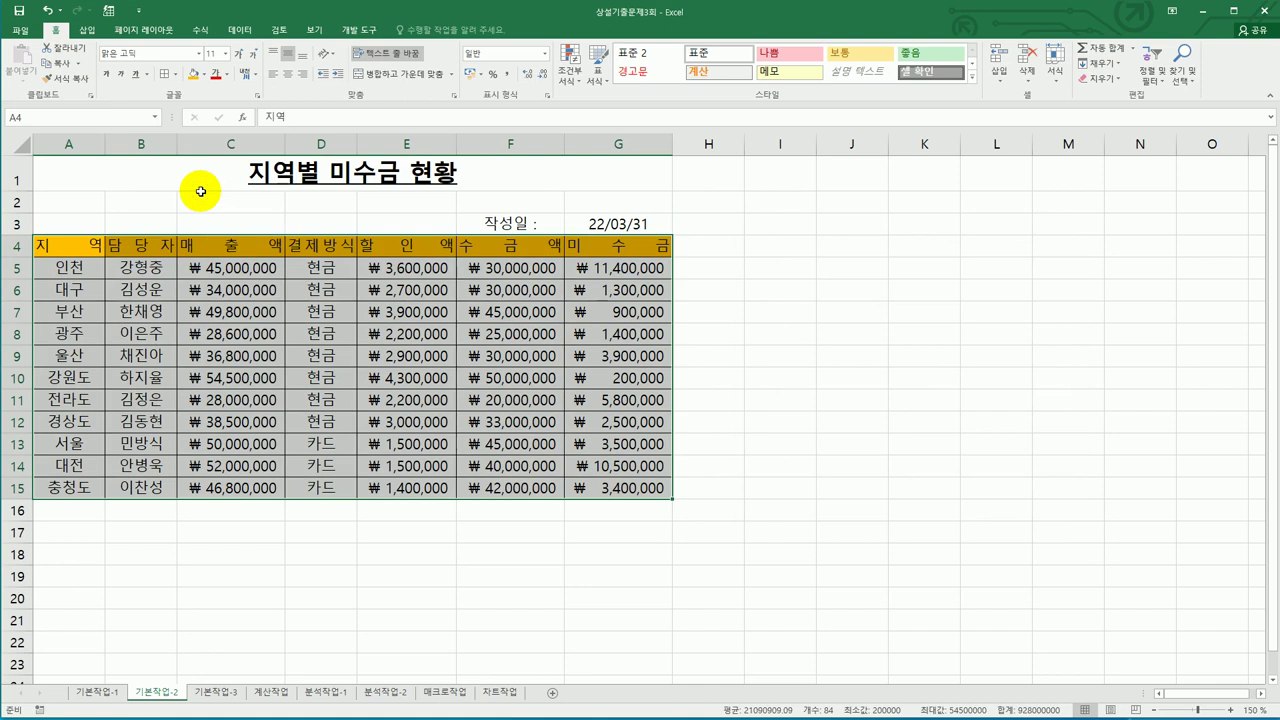
{"action": "left_click", "coordinate": [176, 75]}
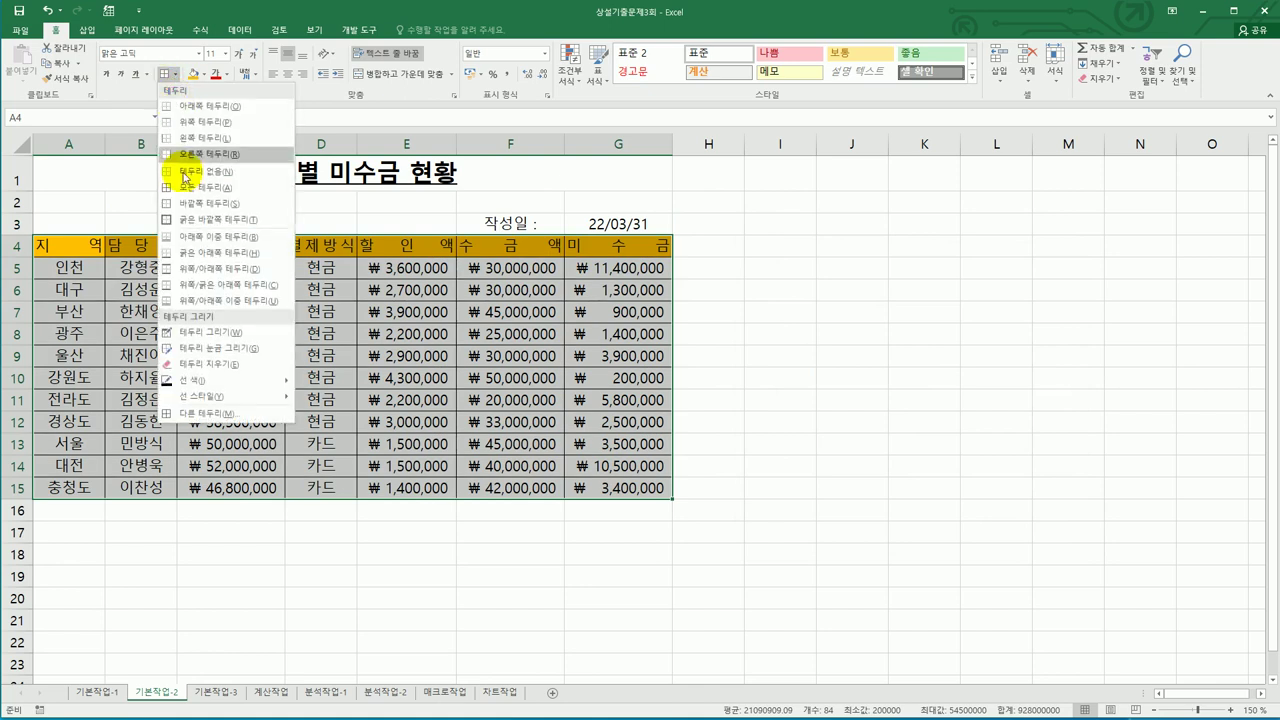
{"action": "left_click", "coordinate": [187, 228]}
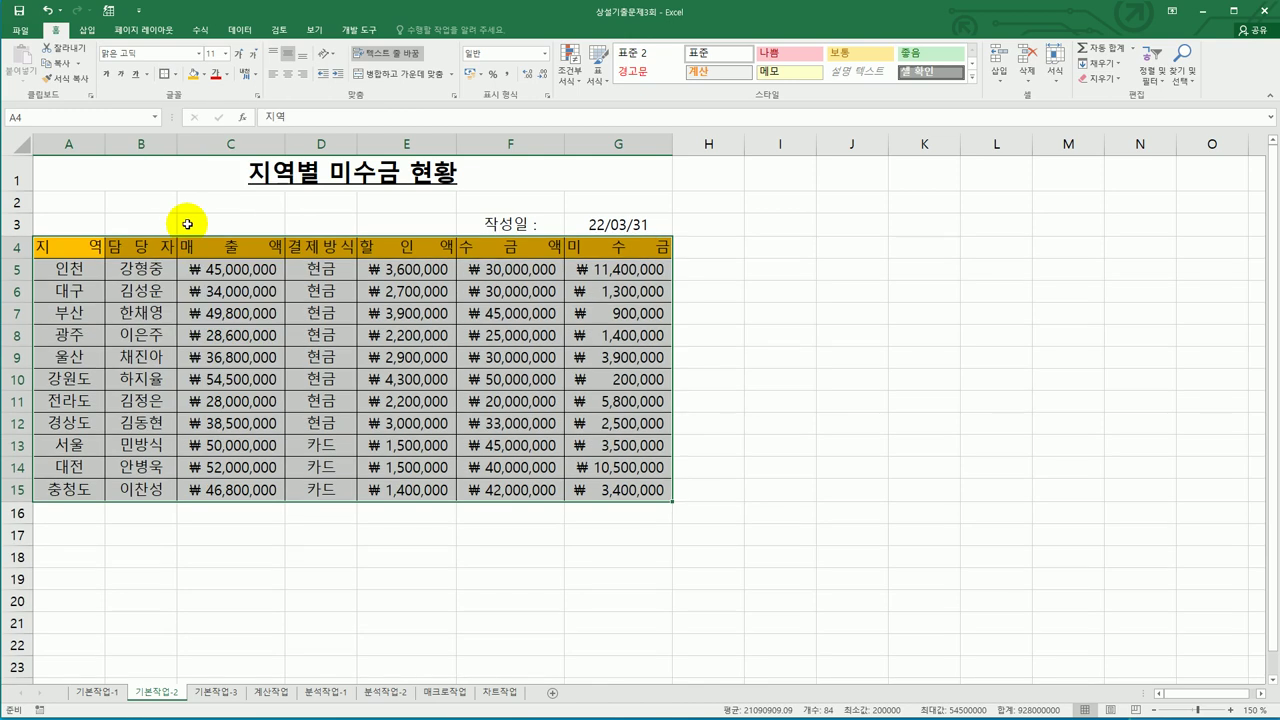
{"action": "left_click", "coordinate": [806, 563]}
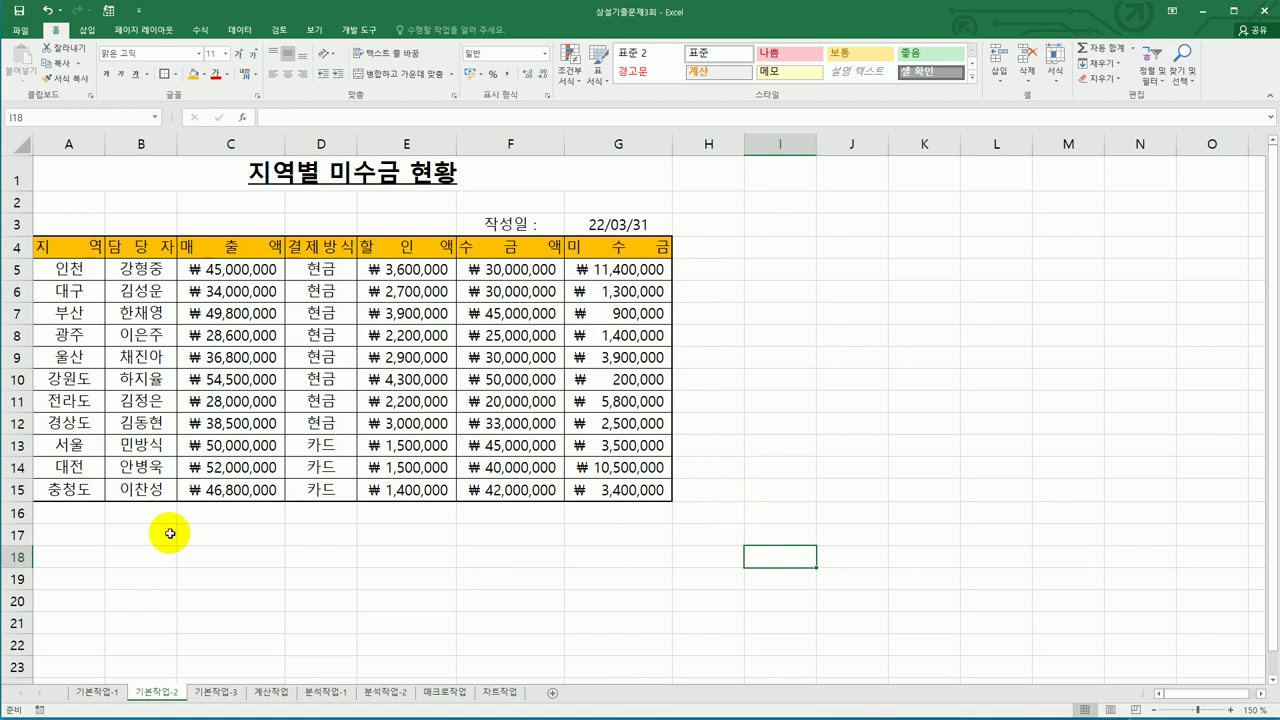
- On sheet 기본작업-3, create a new conditional formatting rule for A4:F20 that uses a formula to decide which cells to format
{"action": "left_click", "coordinate": [218, 693]}
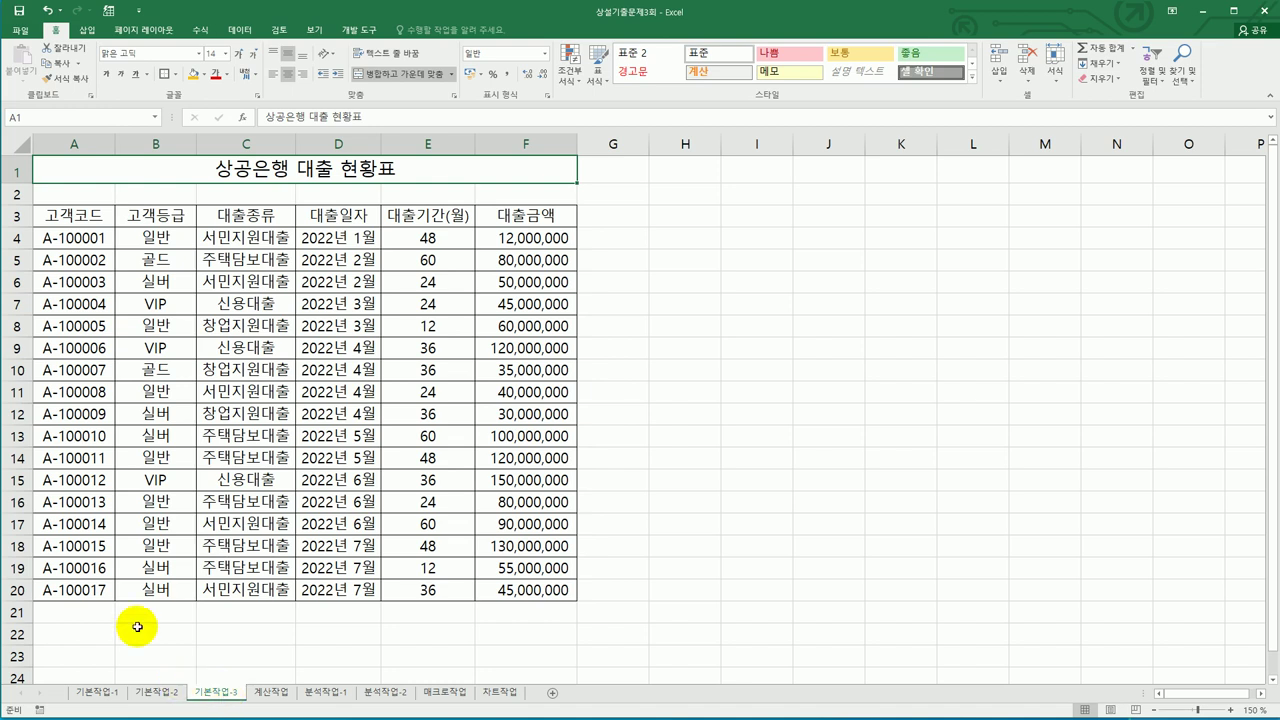
{"action": "left_click", "coordinate": [76, 212]}
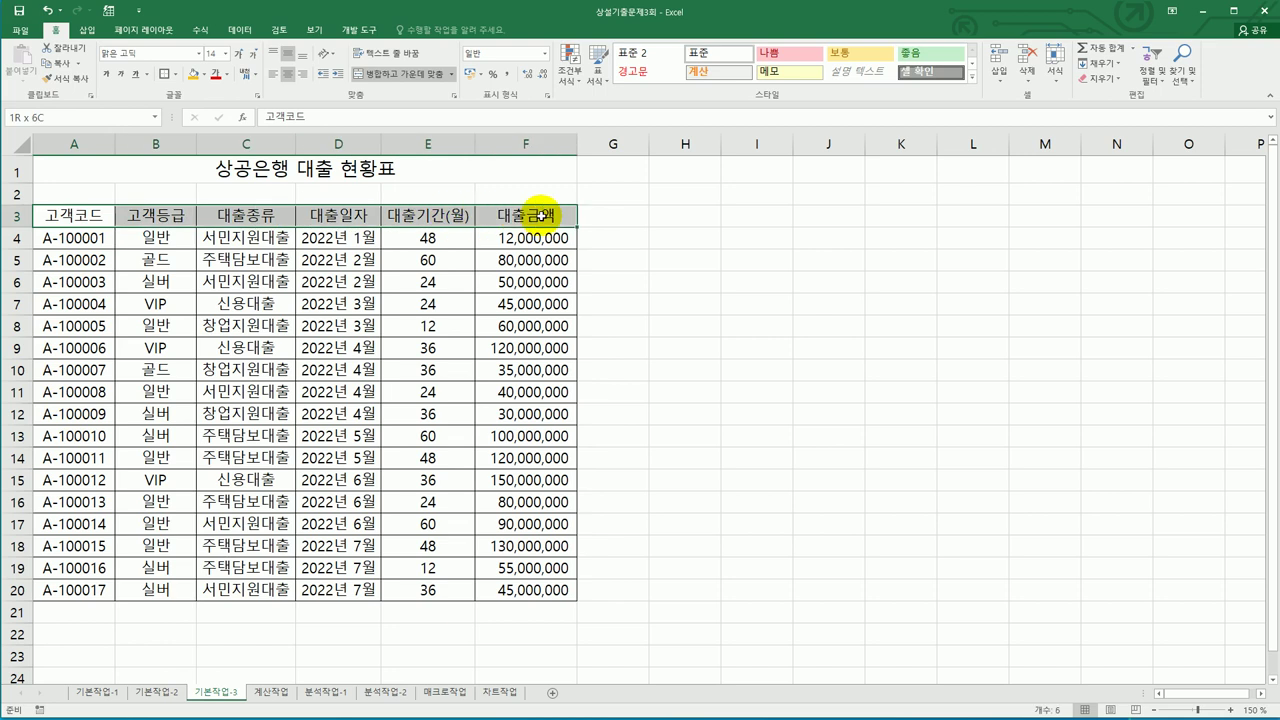
{"action": "left_click_drag", "start_coordinate": [106, 236], "coordinate": [512, 601]}
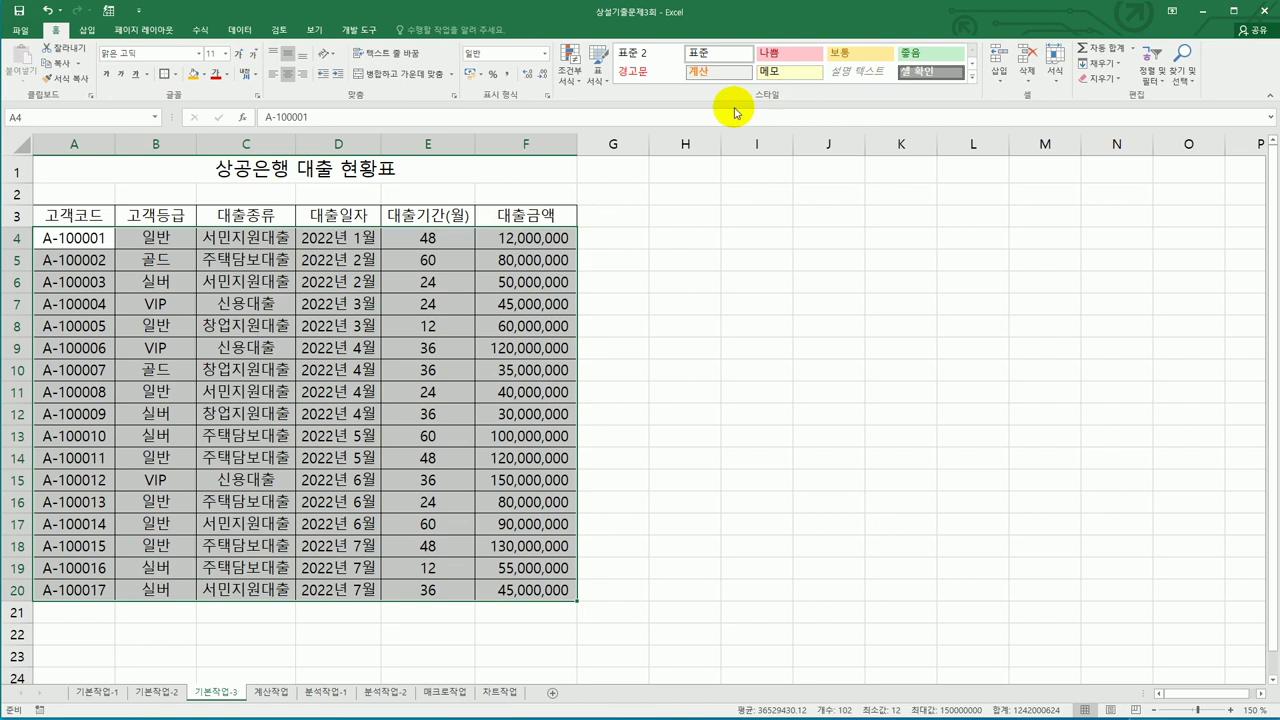
{"action": "left_click", "coordinate": [567, 63]}
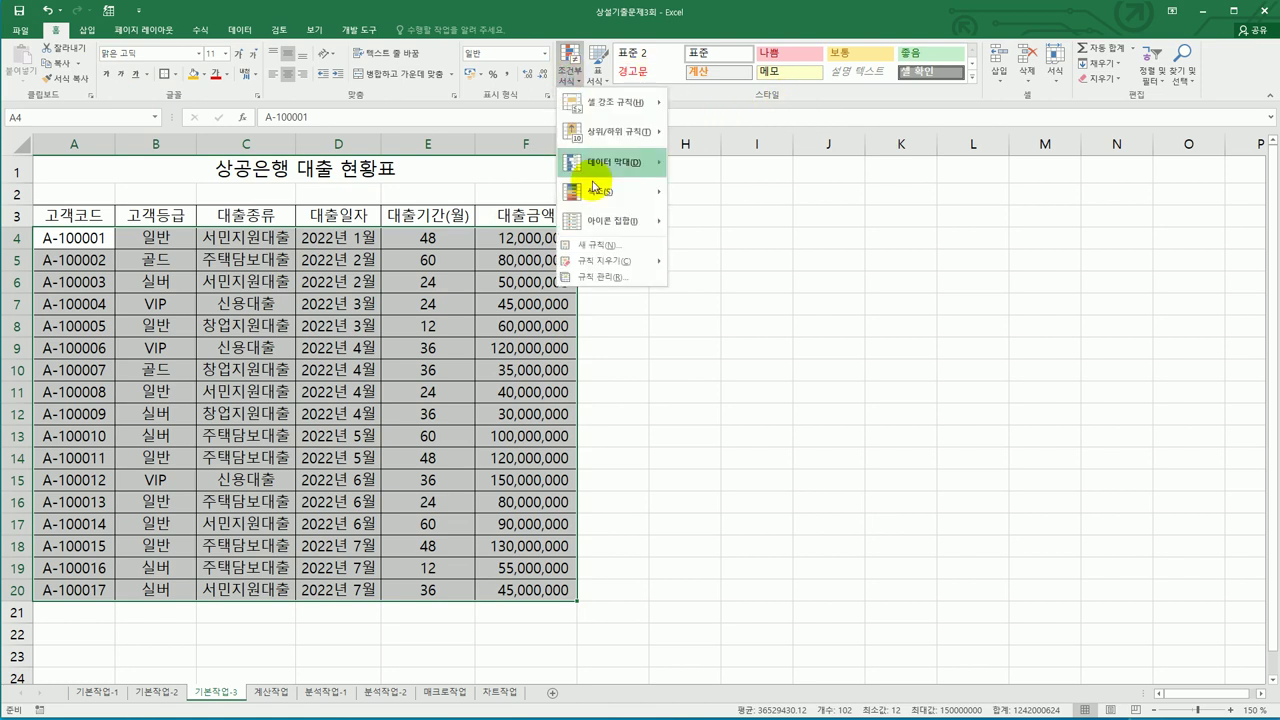
{"action": "left_click", "coordinate": [600, 245]}
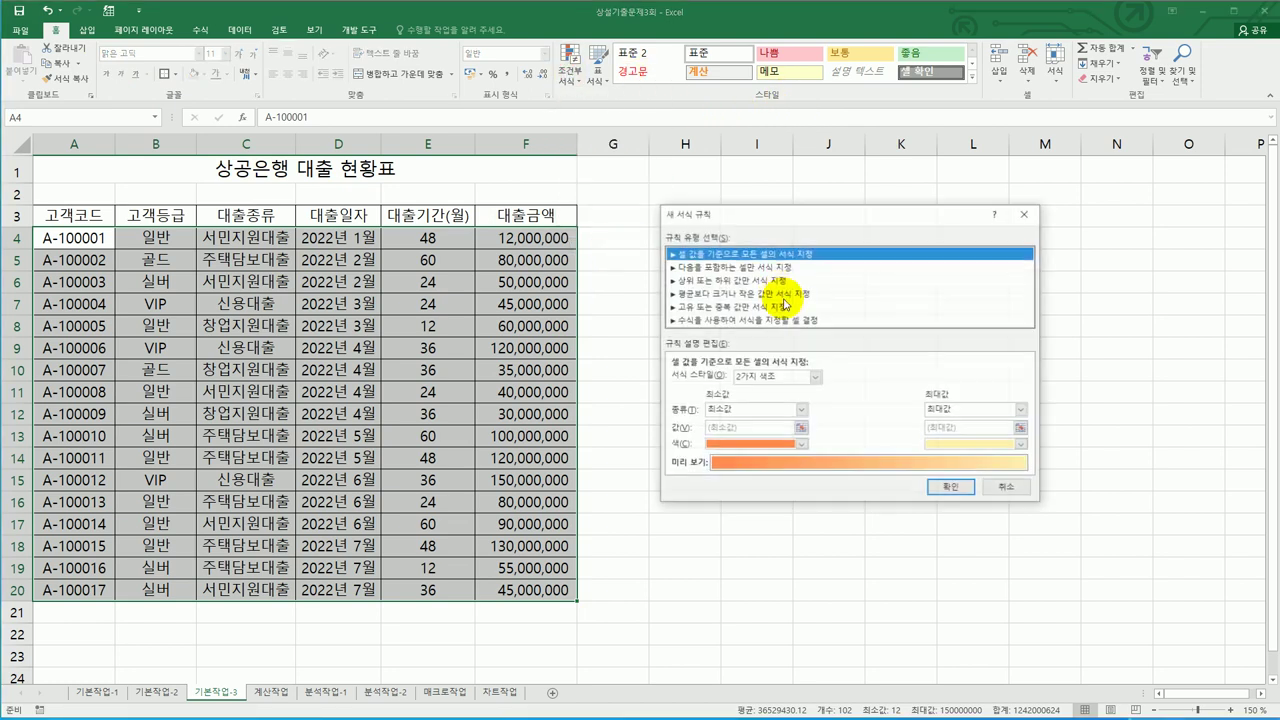
{"action": "left_click", "coordinate": [797, 320]}
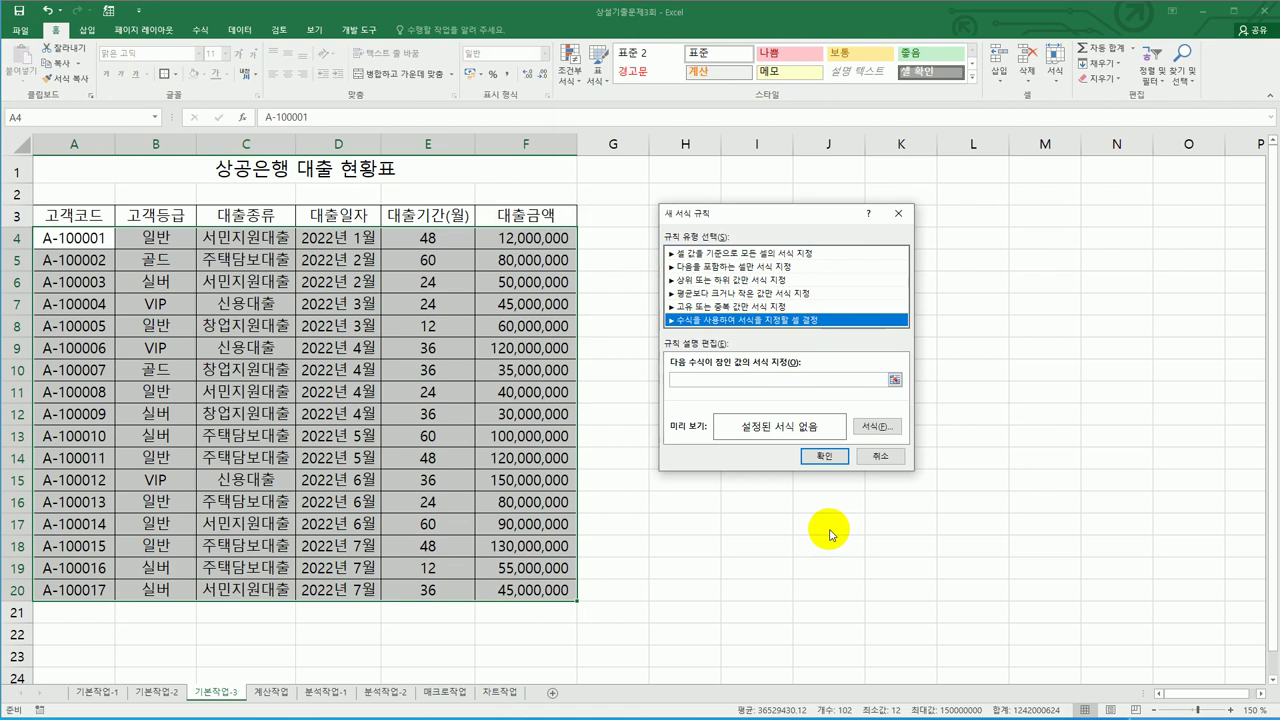
- Begin the rule formula with =and( and a reference to C4 with only the column fixed, $C4
{"action": "left_click", "coordinate": [688, 378]}
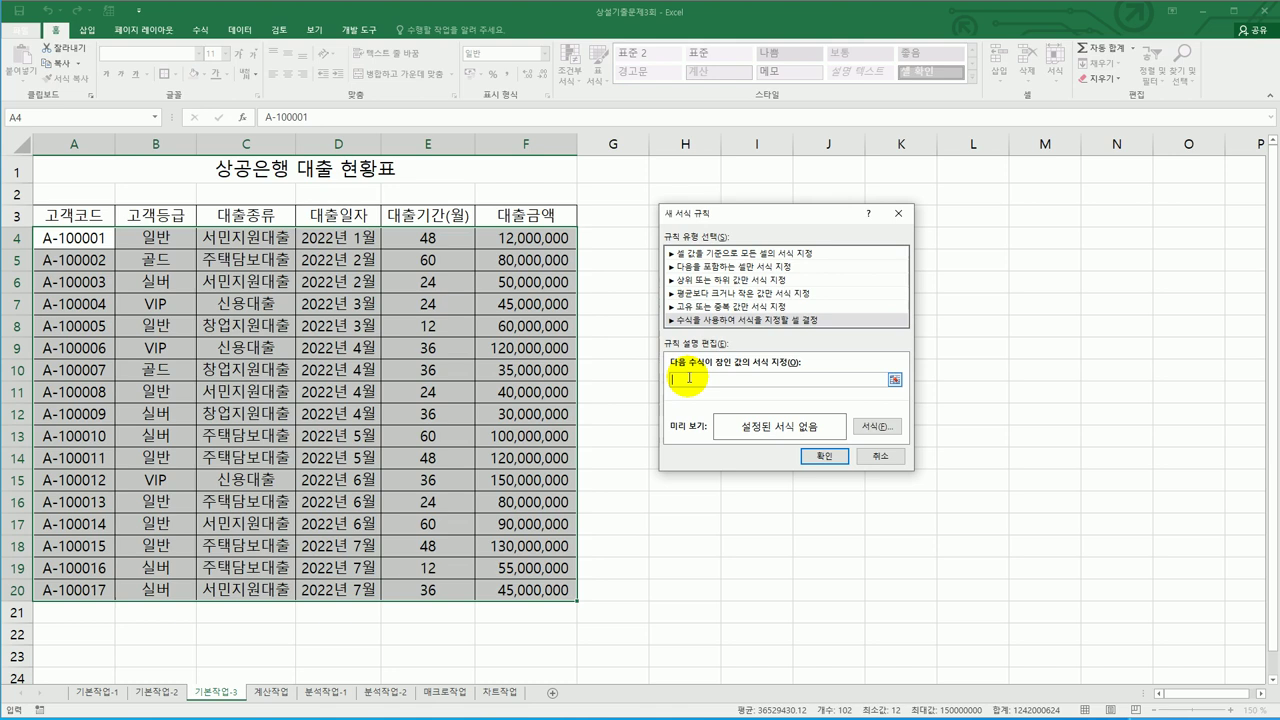
{"action": "type", "text": "=and("}
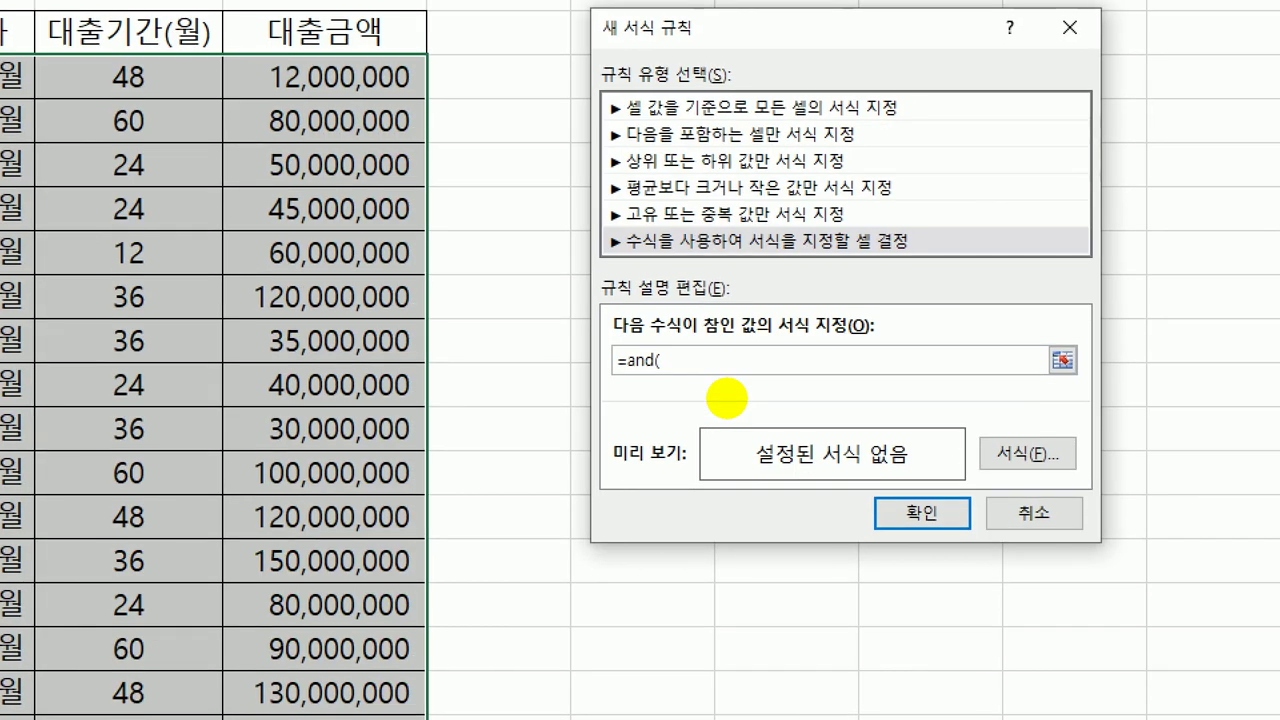
{"action": "left_click", "coordinate": [712, 393]}
{"action": "mouse_move", "coordinate": [697, 389]}
{"action": "left_mouse_down"}
{"action": "mouse_move", "coordinate": [612, 372]}
{"action": "mouse_move", "coordinate": [690, 378]}
{"action": "left_mouse_up"}
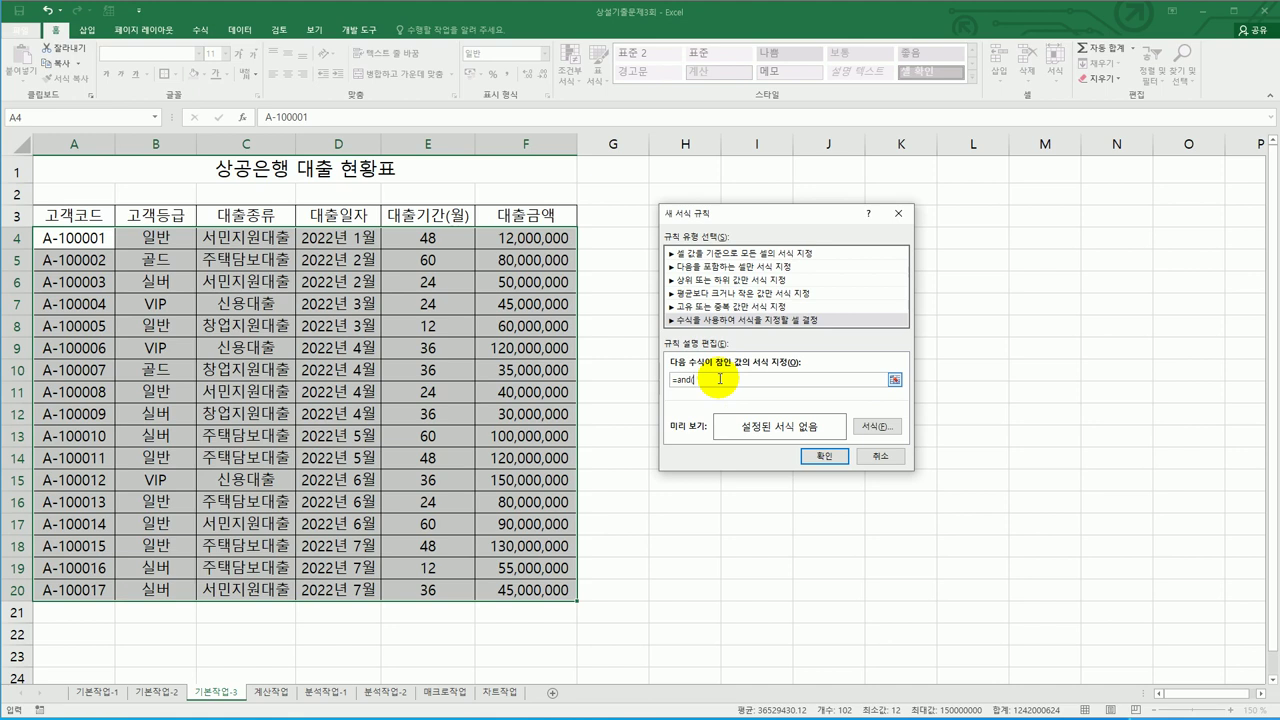
{"action": "left_click", "coordinate": [257, 237]}
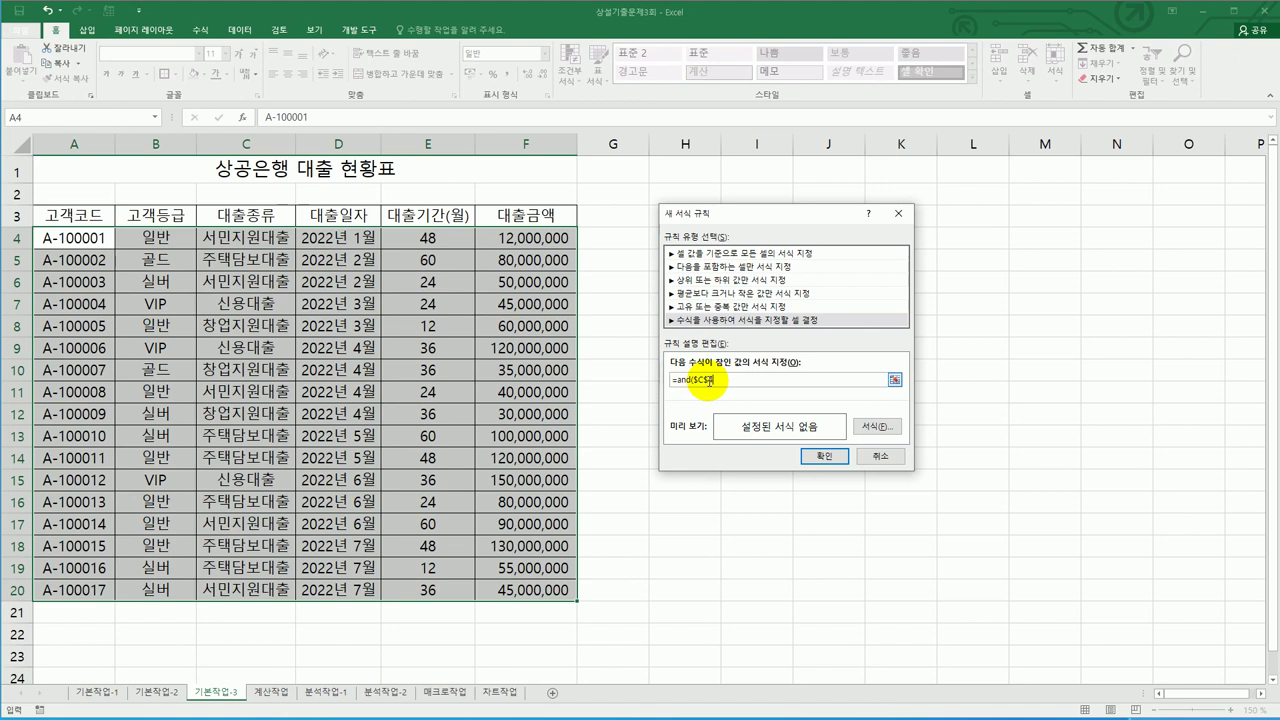
{"action": "type", "text": "4"}
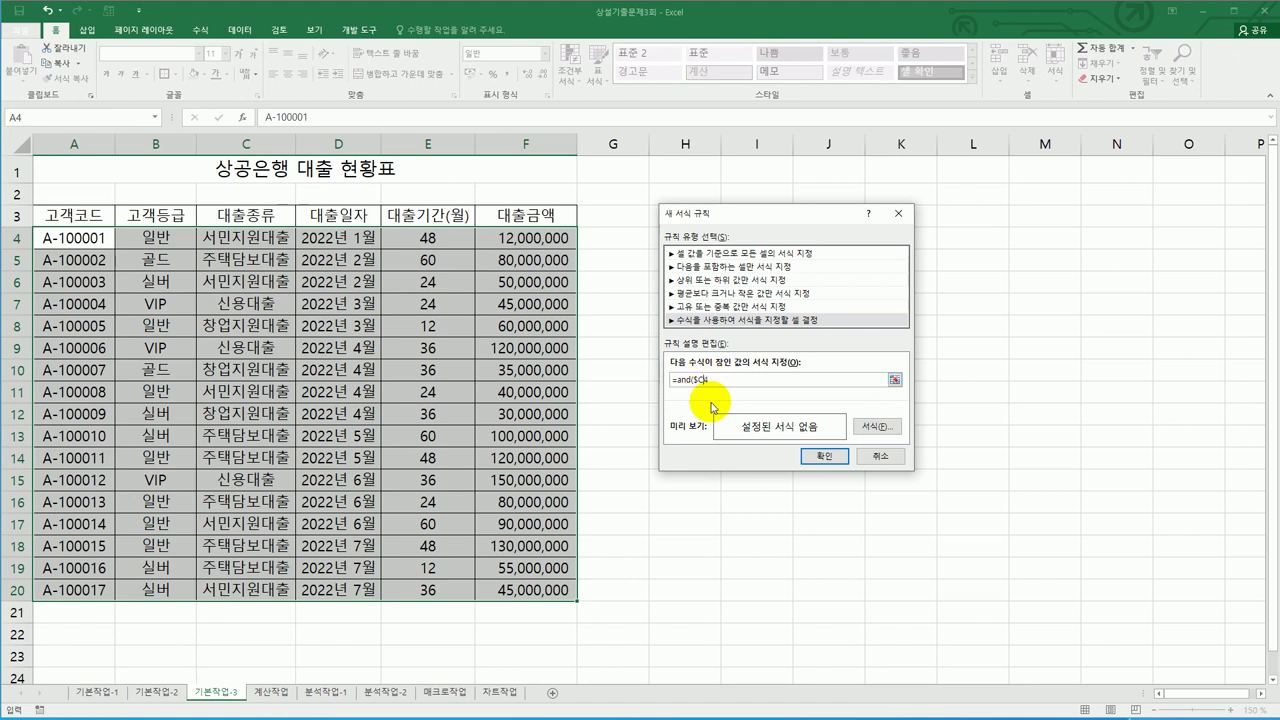
{"action": "key", "text": "Left"}
{"action": "key", "text": "BackSpace"}
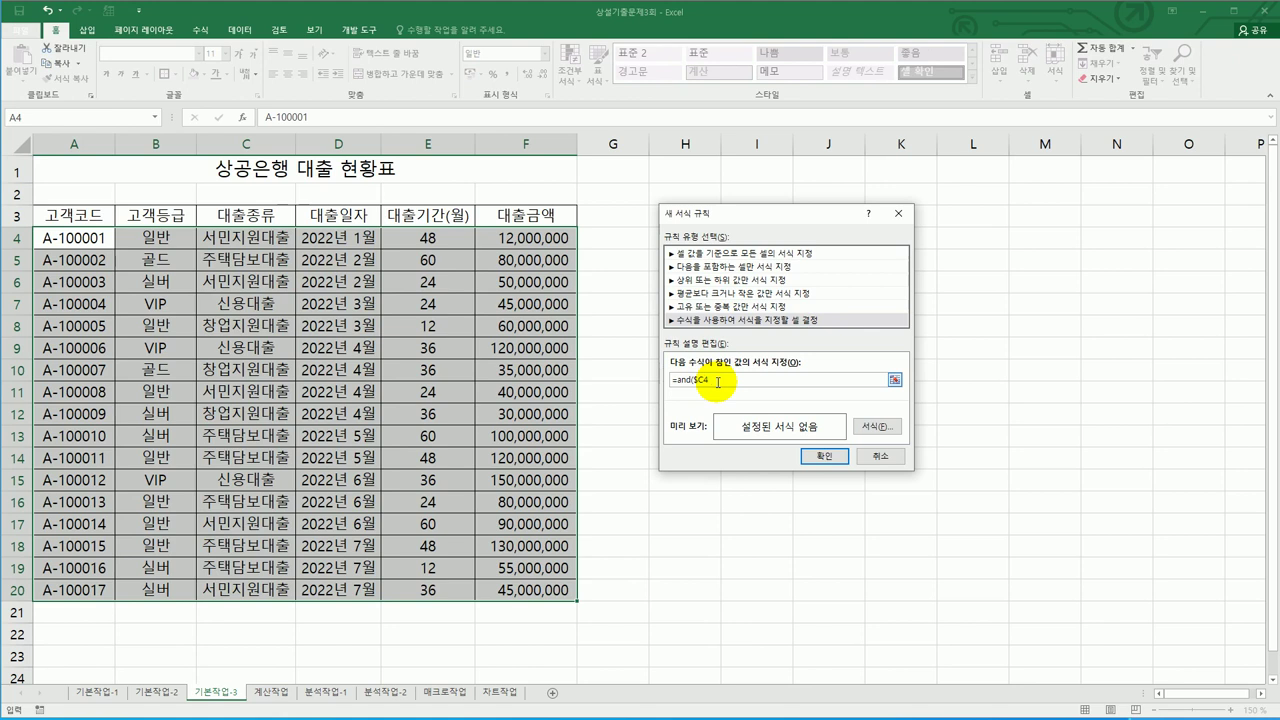
- Complete the formula's first condition so that $C4 equals "주택담보대출", followed by a comma
{"action": "type", "text": "="}
{"action": "type", "text": "\""}
{"action": "type", "text": "일"}
{"action": "type", "text": "택담보"}
{"action": "type", "text": "대"}
{"action": "type", "text": "출"}
{"action": "type", "text": "\","}
- Add the second condition $E4>=24 to the rule formula and close the parenthesis
{"action": "left_click", "coordinate": [432, 238]}
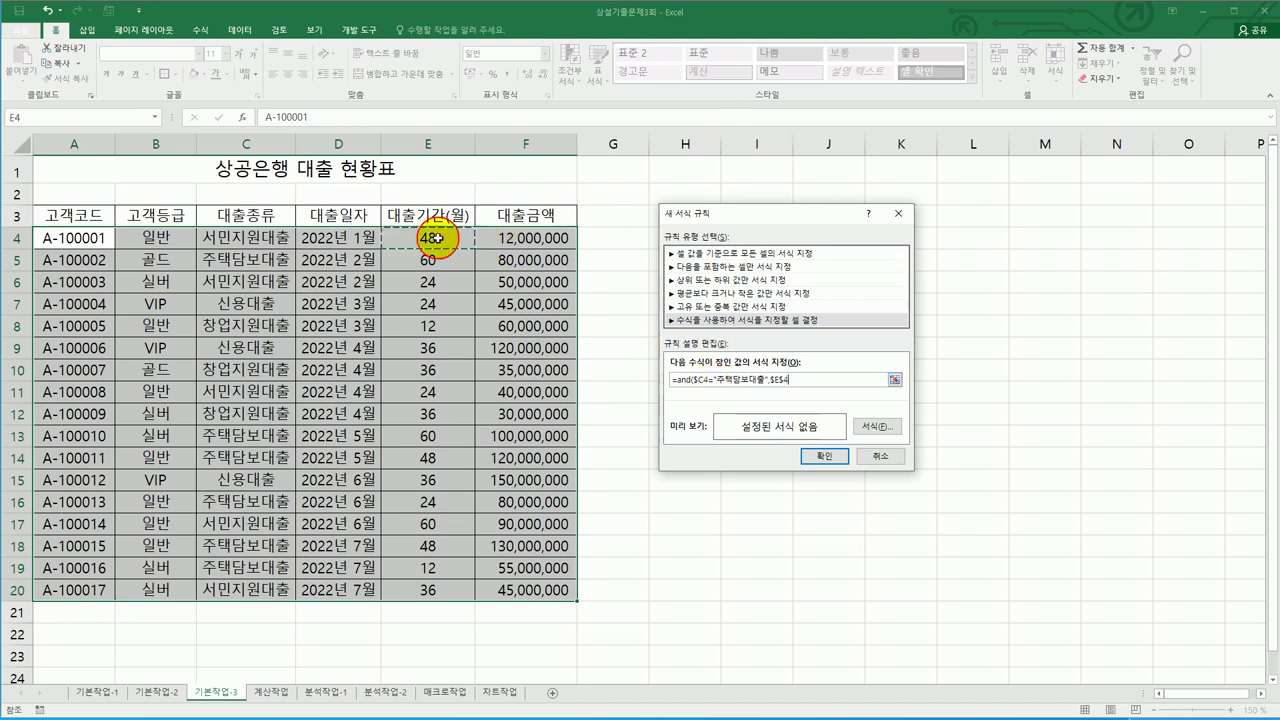
{"action": "left_click", "coordinate": [781, 381]}
{"action": "key", "text": "BackSpace"}
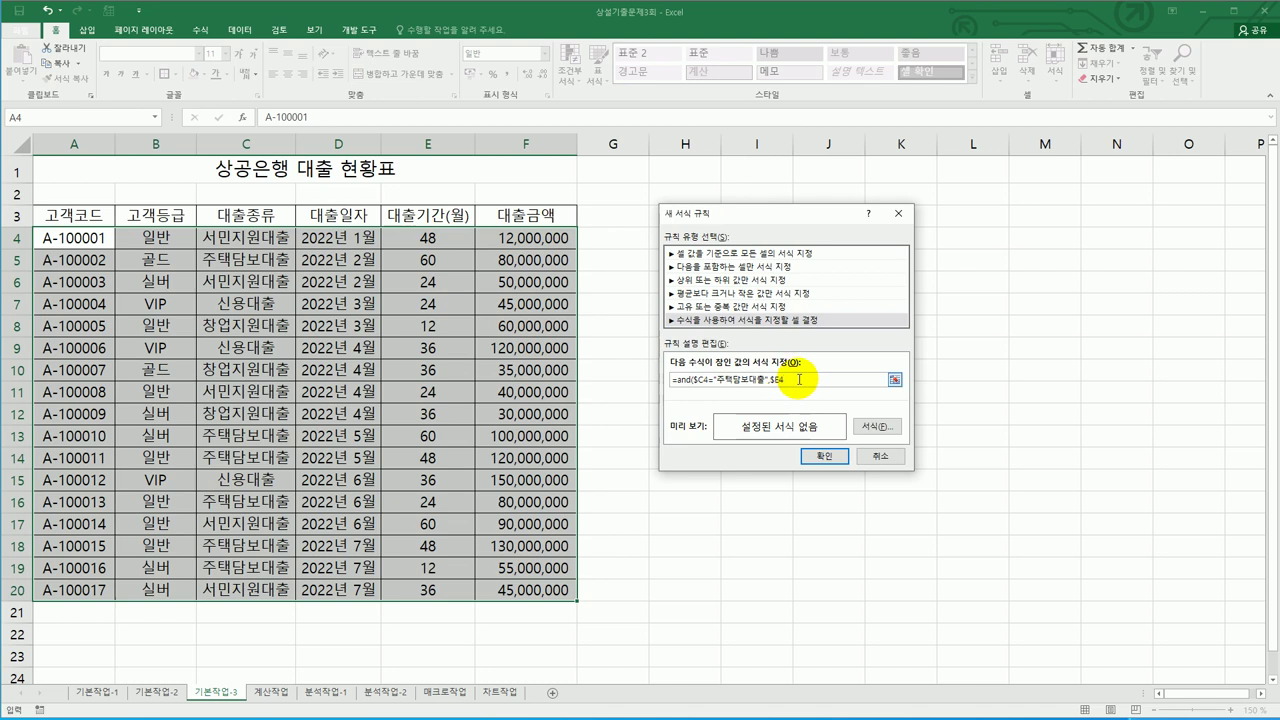
{"action": "type", "text": ">=24"}
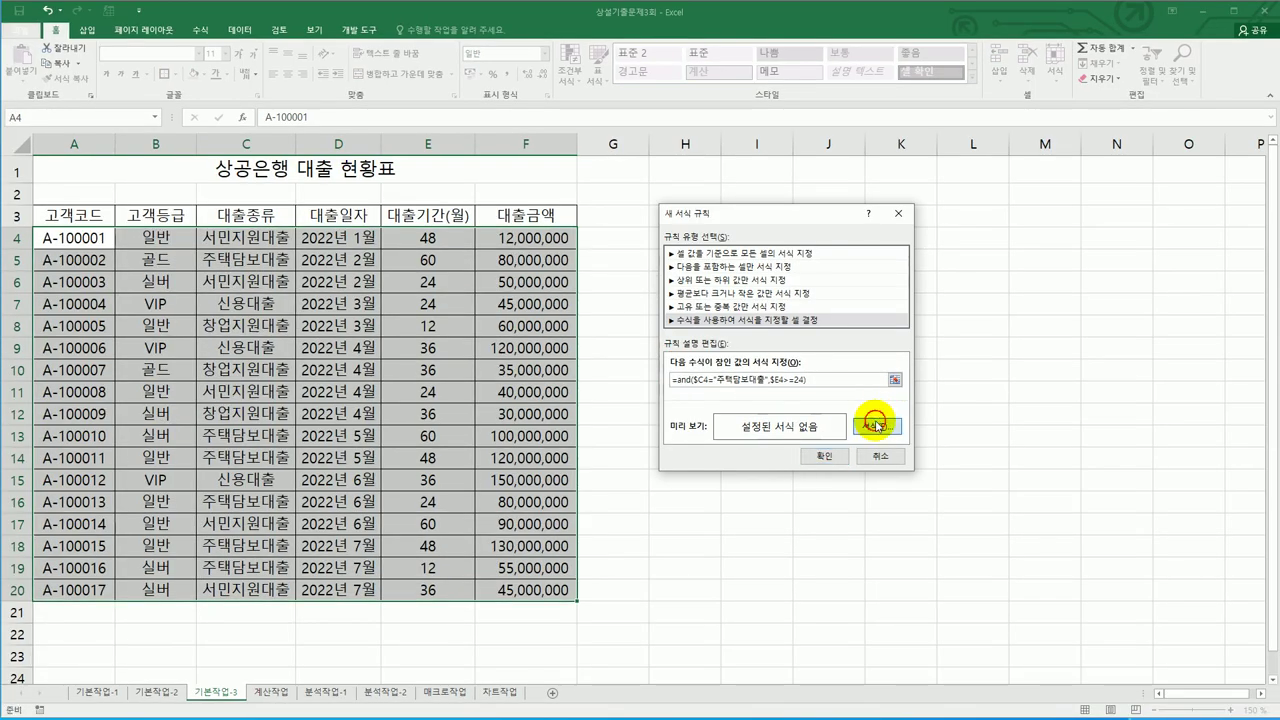
- Give the rule a bold font in the standard blue colour, apply it to A4:F20, and widen column F to fit its amounts
{"action": "left_click", "coordinate": [1000, 370]}
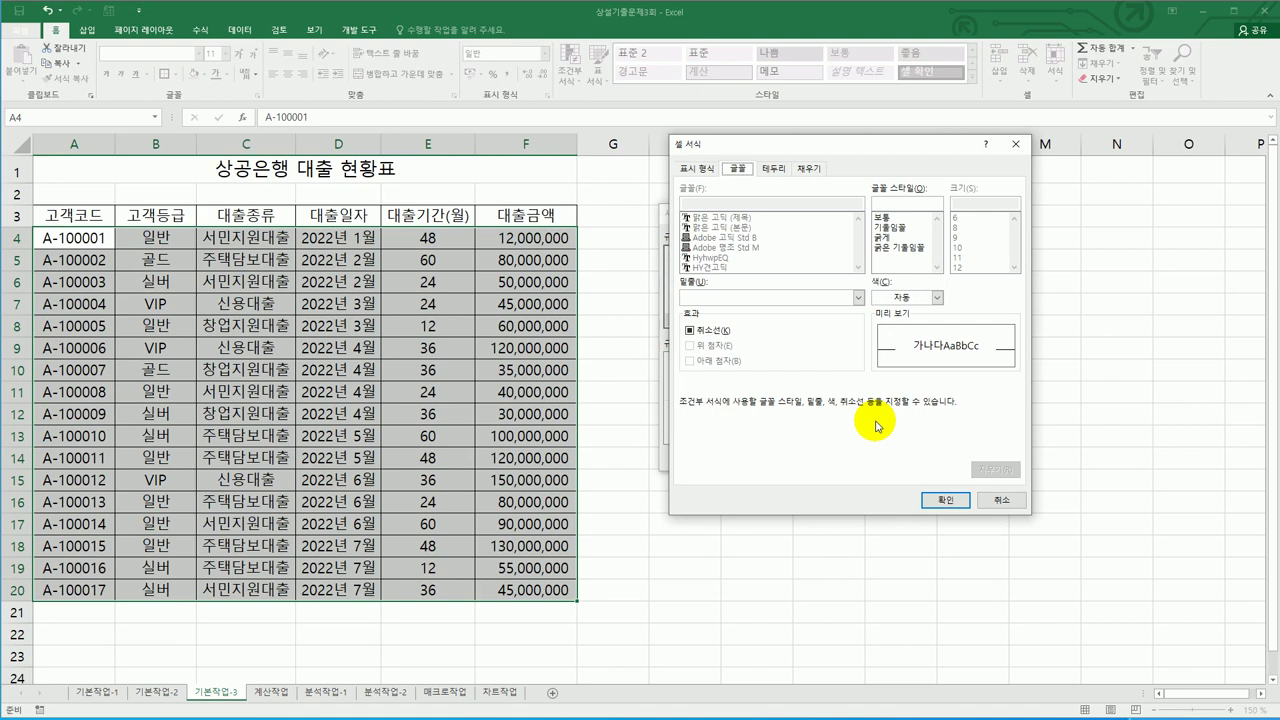
{"action": "left_click", "coordinate": [884, 247]}
{"action": "left_click", "coordinate": [884, 238]}
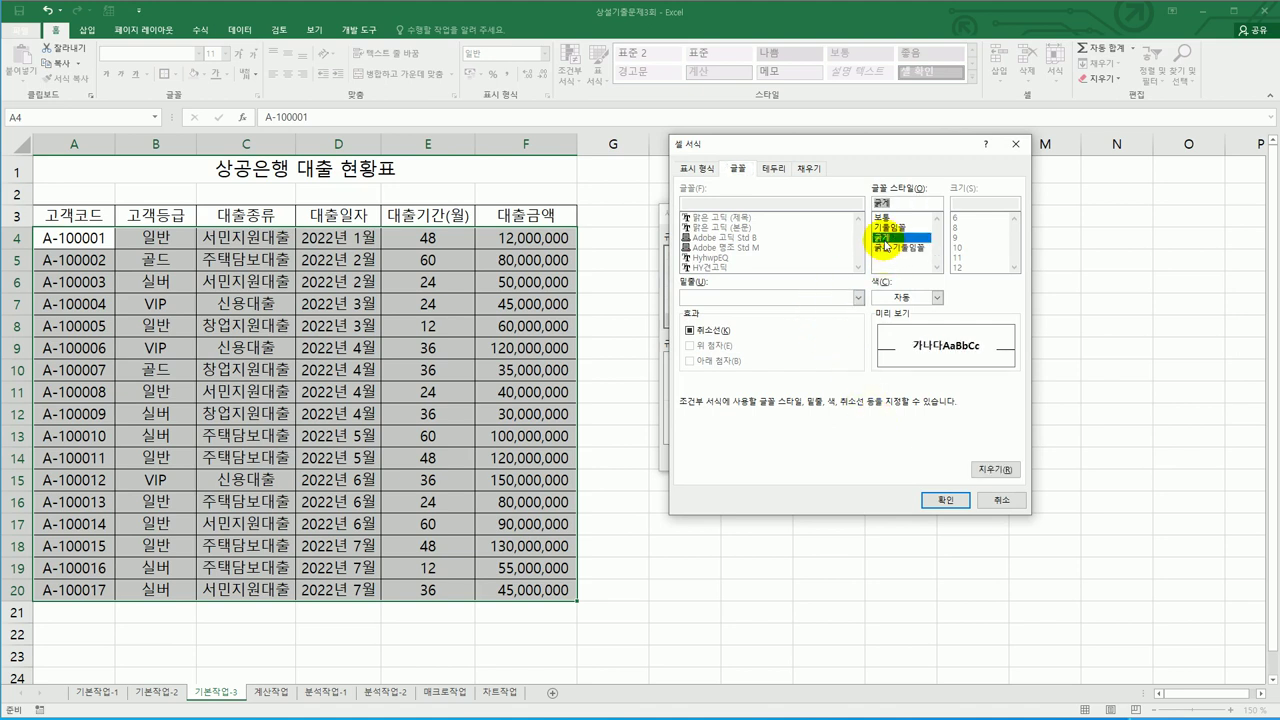
{"action": "left_click", "coordinate": [937, 297]}
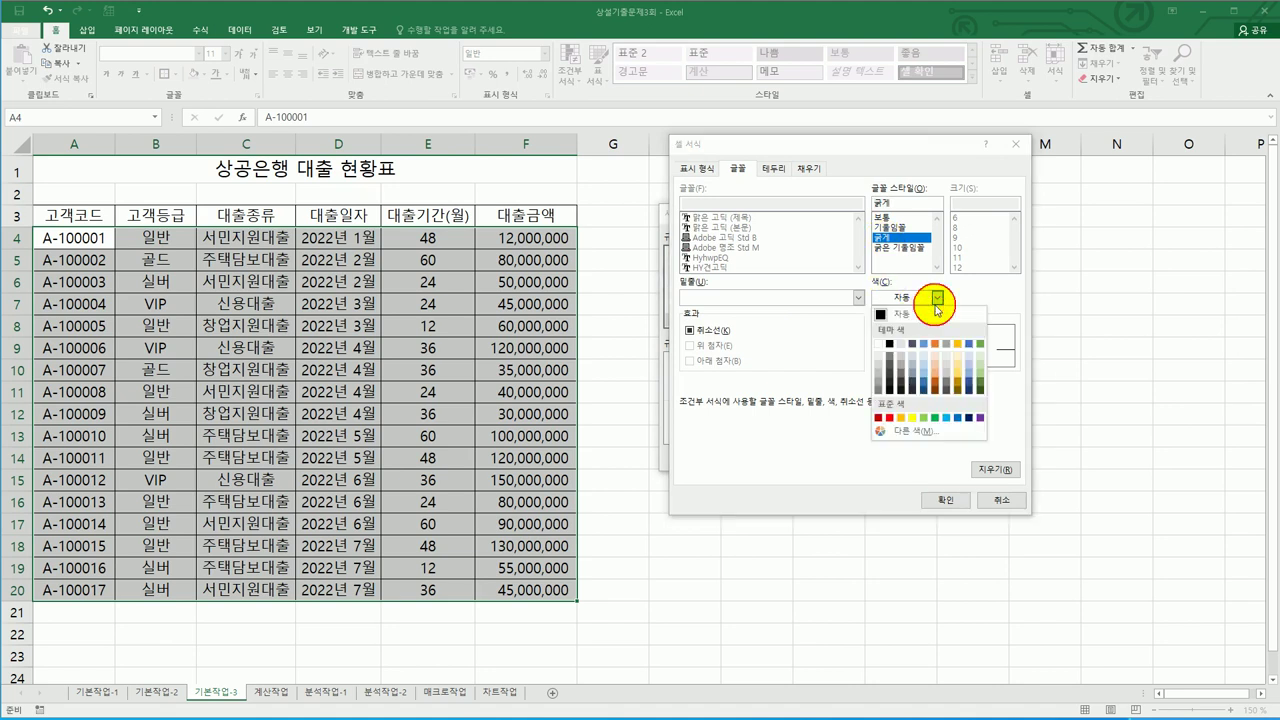
{"action": "left_click", "coordinate": [957, 418]}
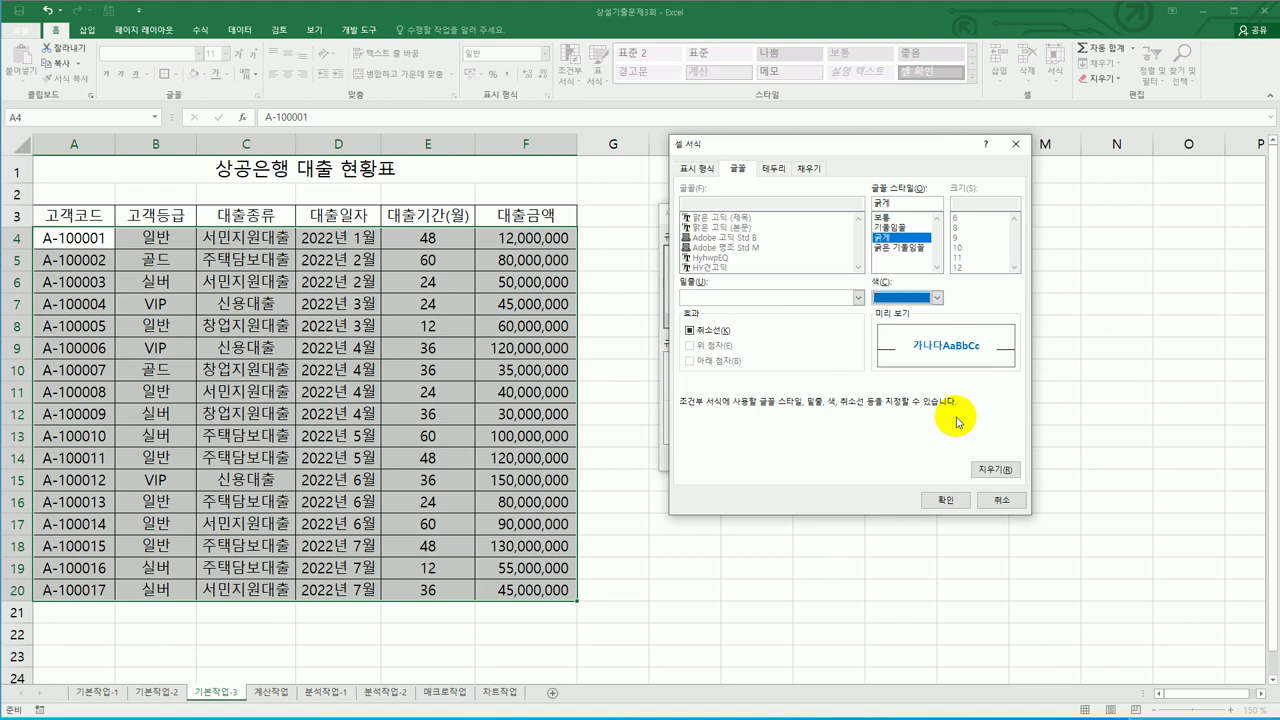
{"action": "left_click", "coordinate": [947, 502]}
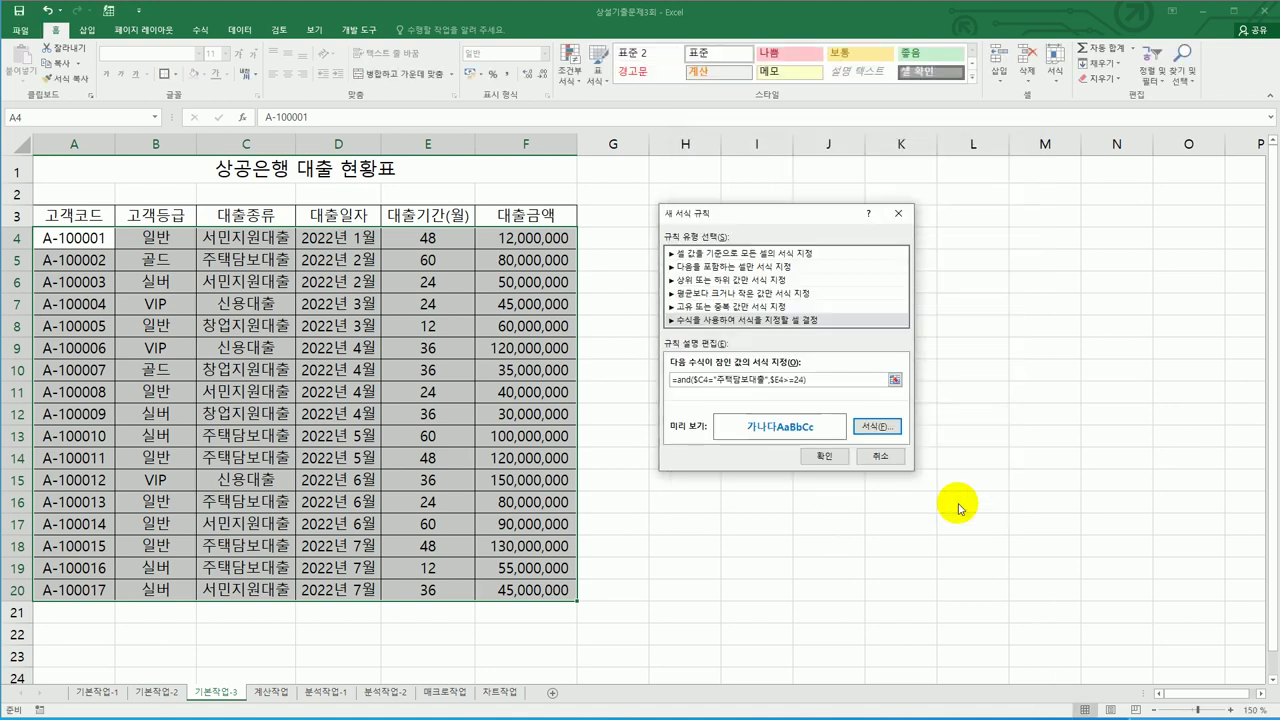
{"action": "left_click", "coordinate": [818, 456]}
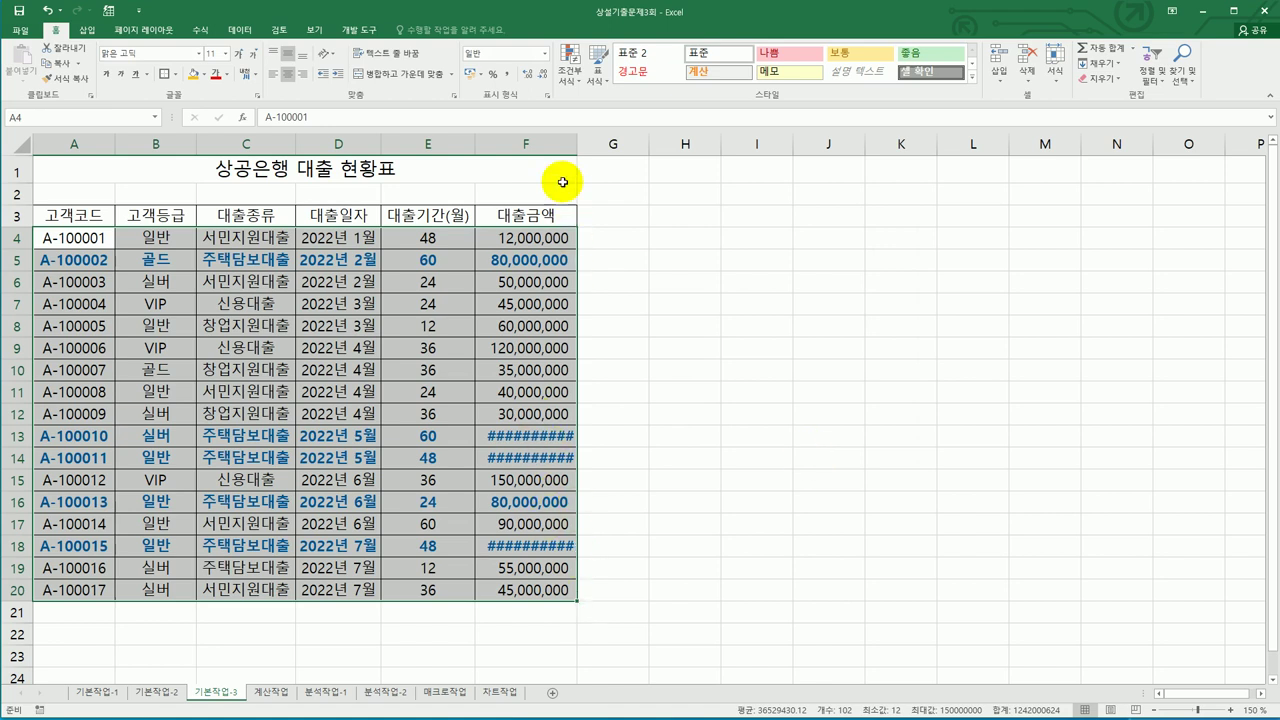
{"action": "left_click_drag", "start_coordinate": [577, 142], "coordinate": [595, 142]}
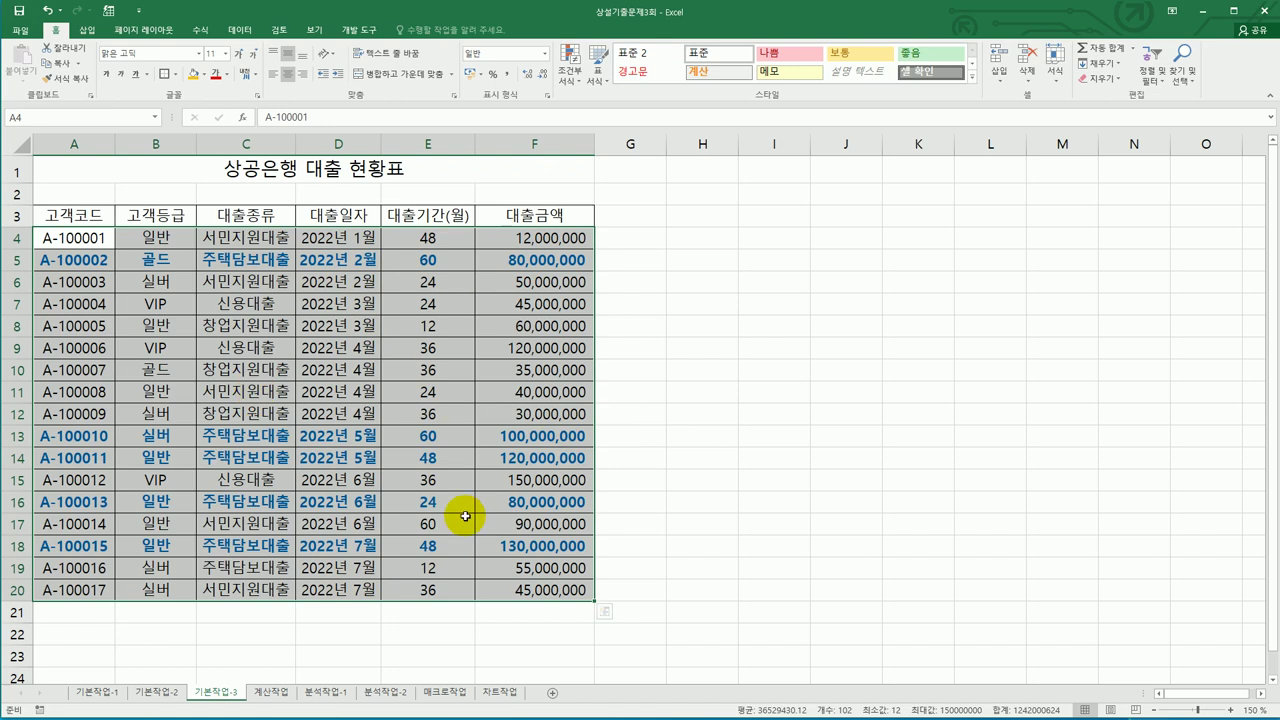
- Switch to sheet 계산작업 and select D3, the first 근무기간 cell of 표1
{"action": "left_click", "coordinate": [280, 692]}
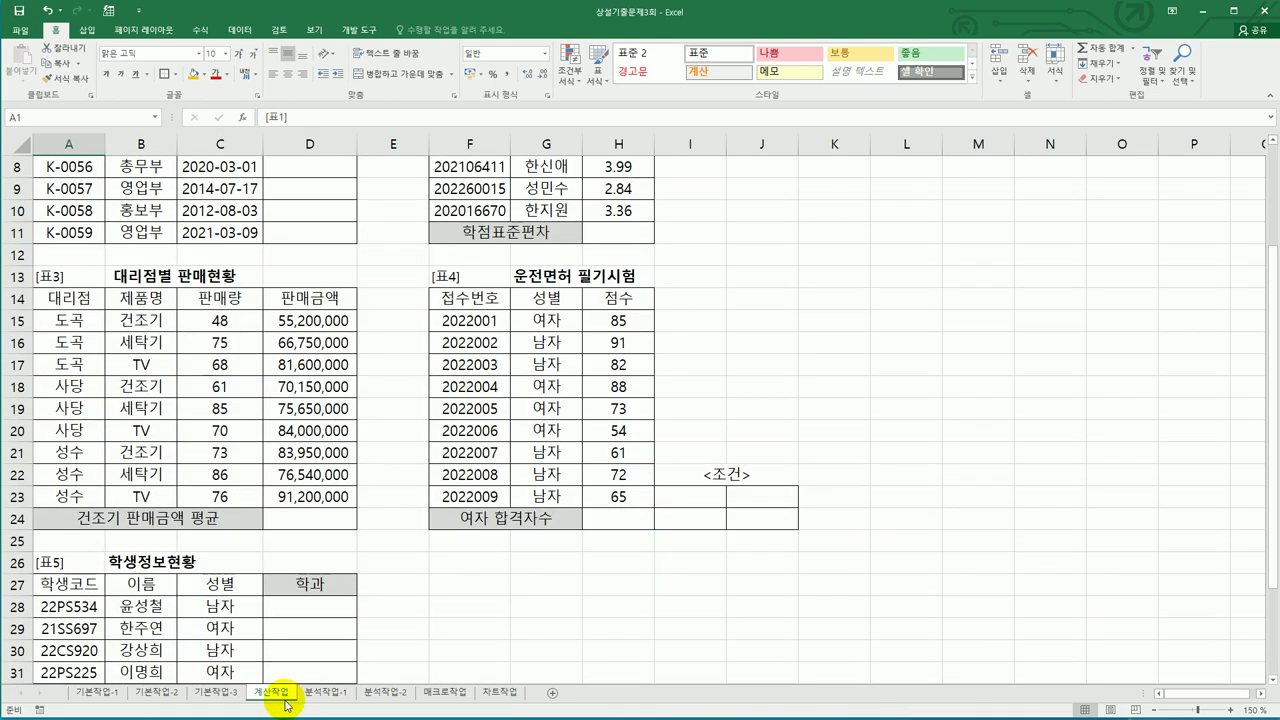
{"action": "scroll", "coordinate": [384, 411], "scroll_direction": "up", "scroll_amount": 3}
{"action": "left_click", "coordinate": [316, 211]}
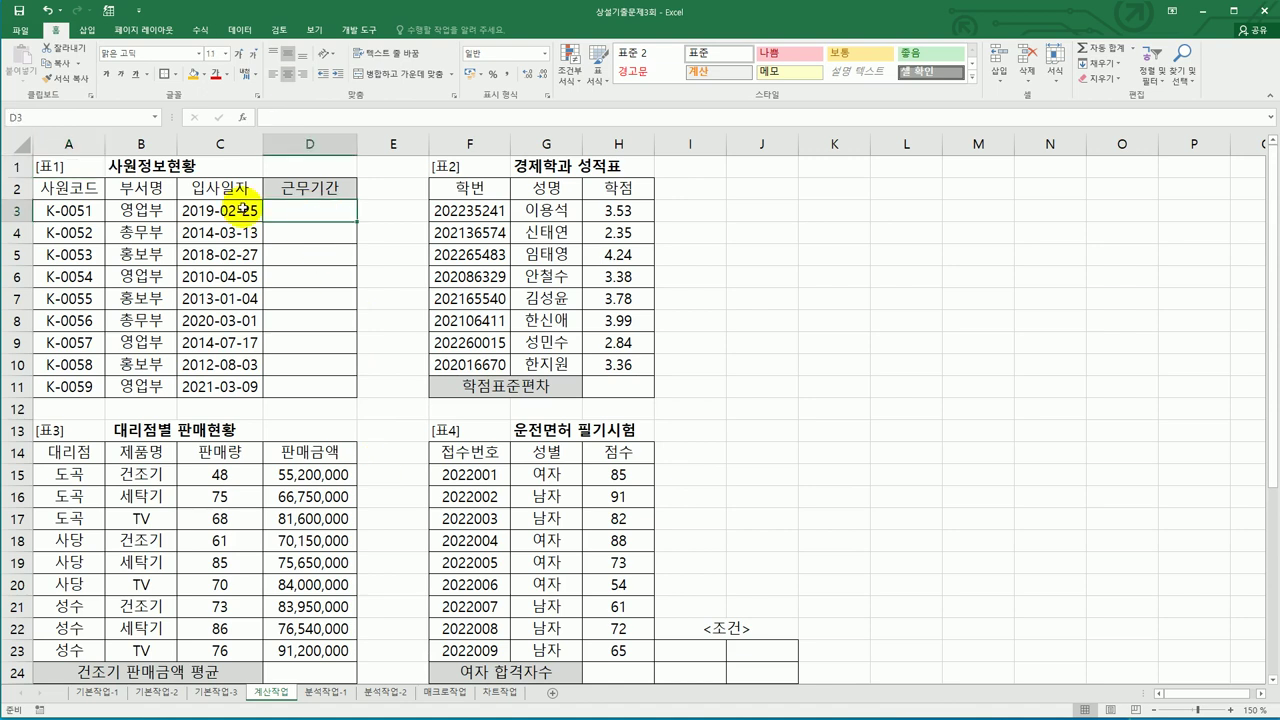
{"action": "left_click", "coordinate": [230, 210]}
{"action": "left_click", "coordinate": [303, 206]}
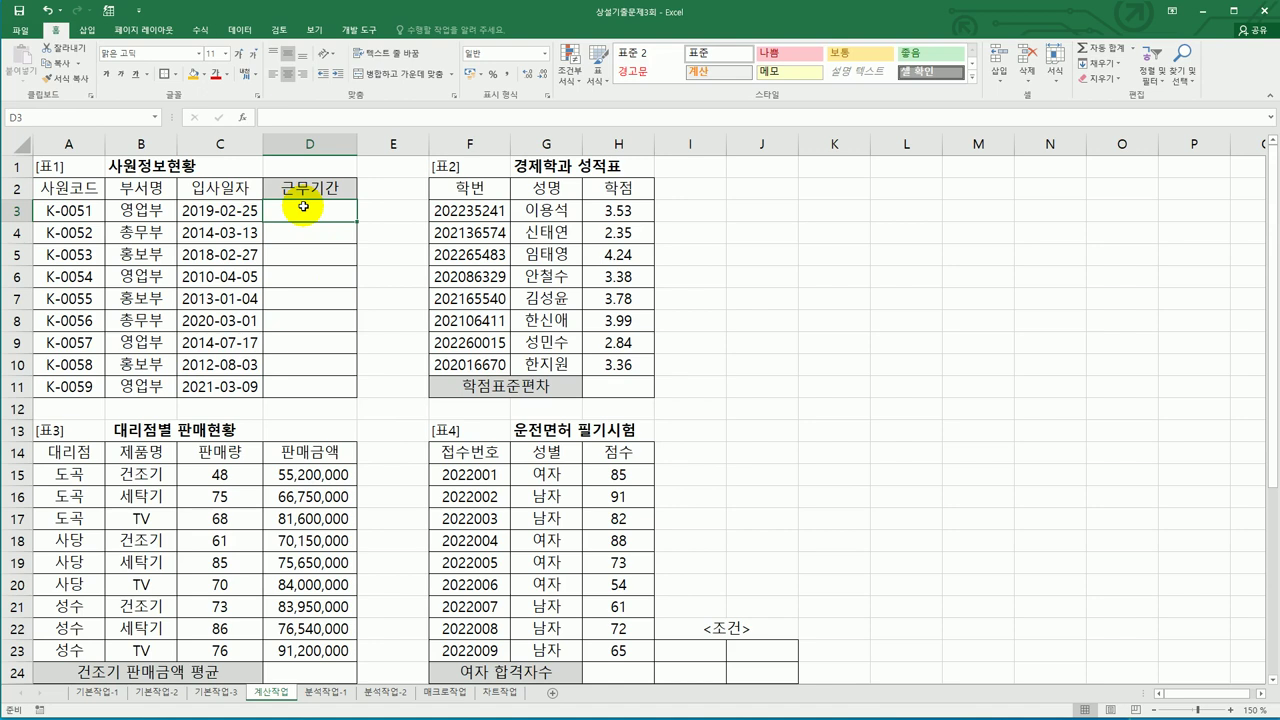
{"action": "type", "text": "="}
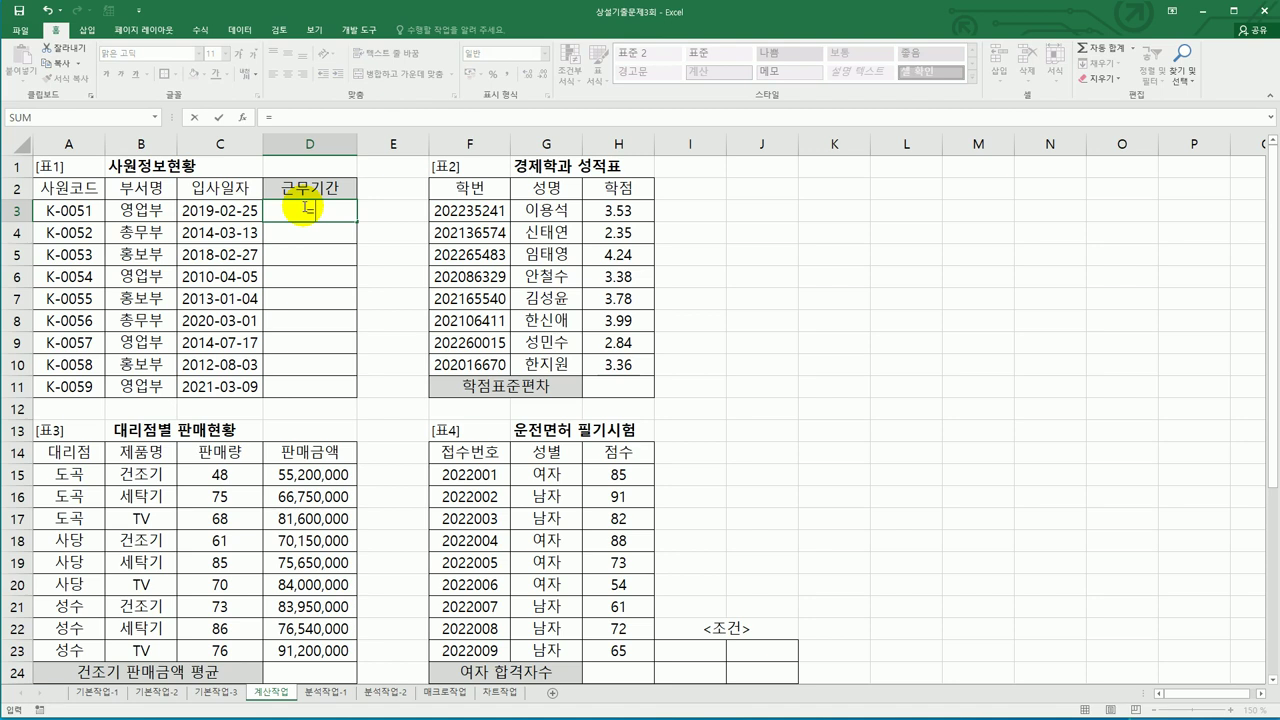
{"action": "type", "text": "ㅆ"}
{"action": "key", "text": "BackSpace"}
{"action": "type", "text": "year"}
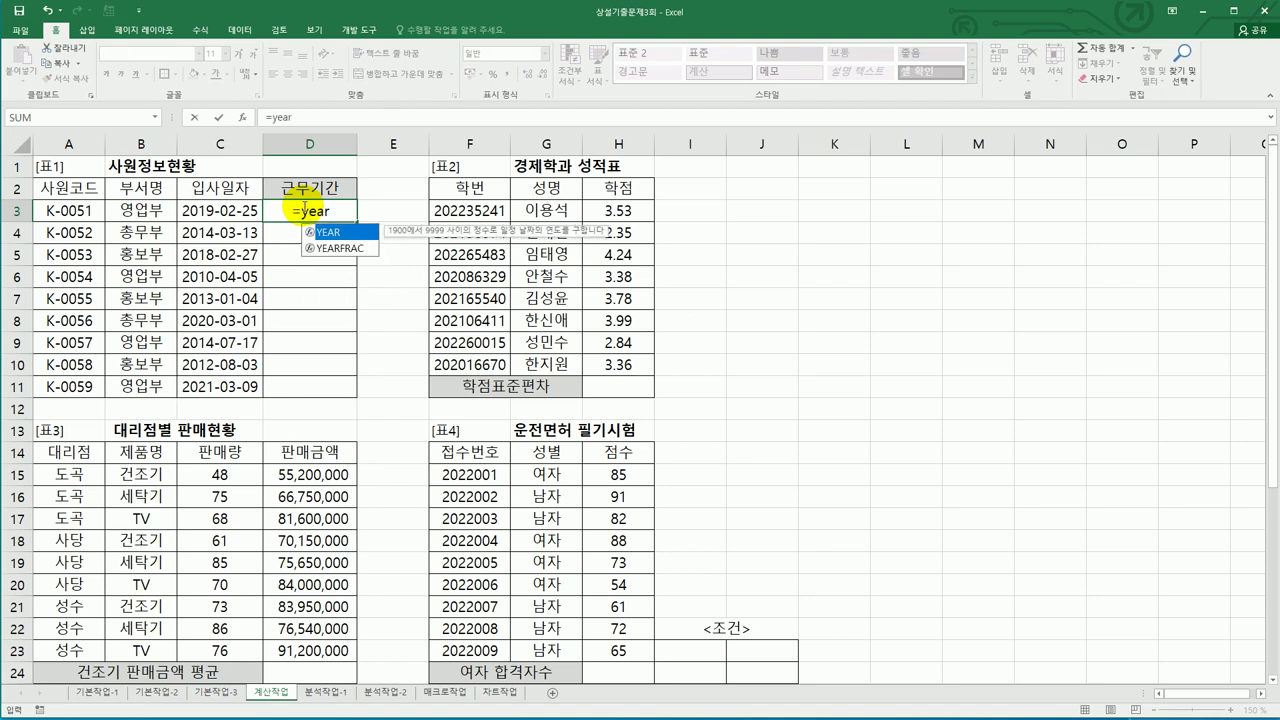
{"action": "key", "text": "Left"}
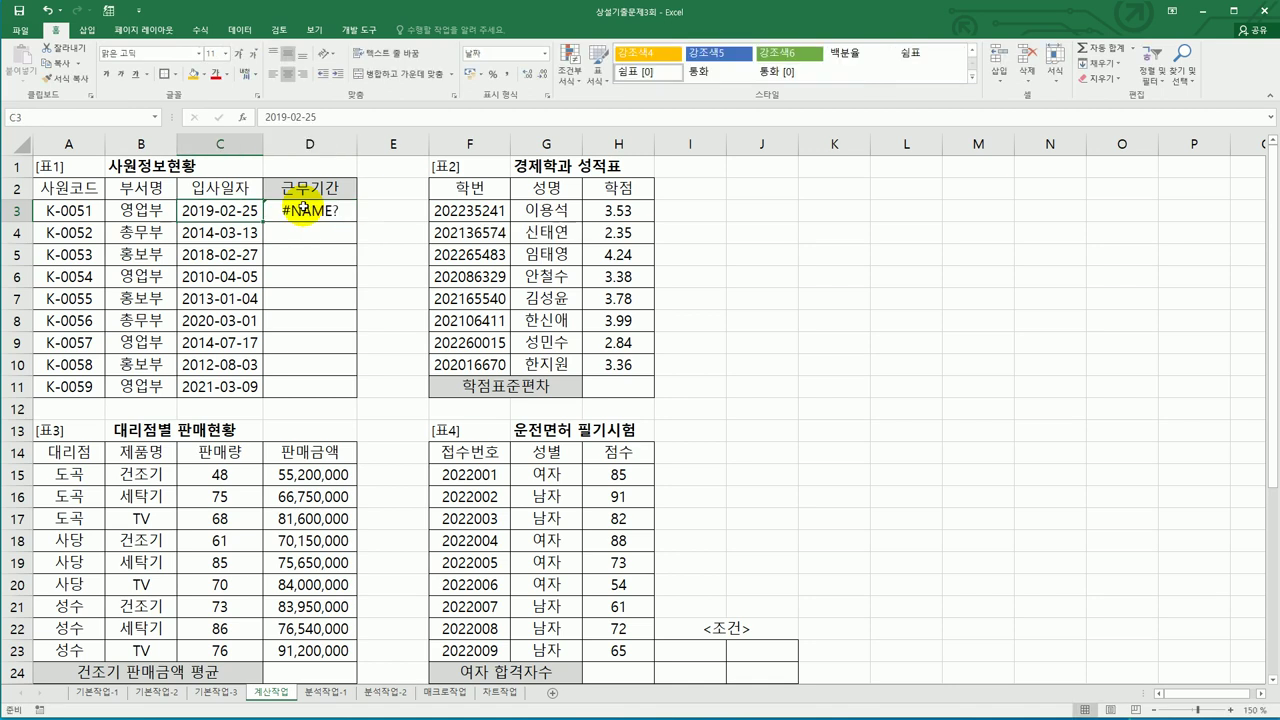
{"action": "key", "text": "BackSpace"}
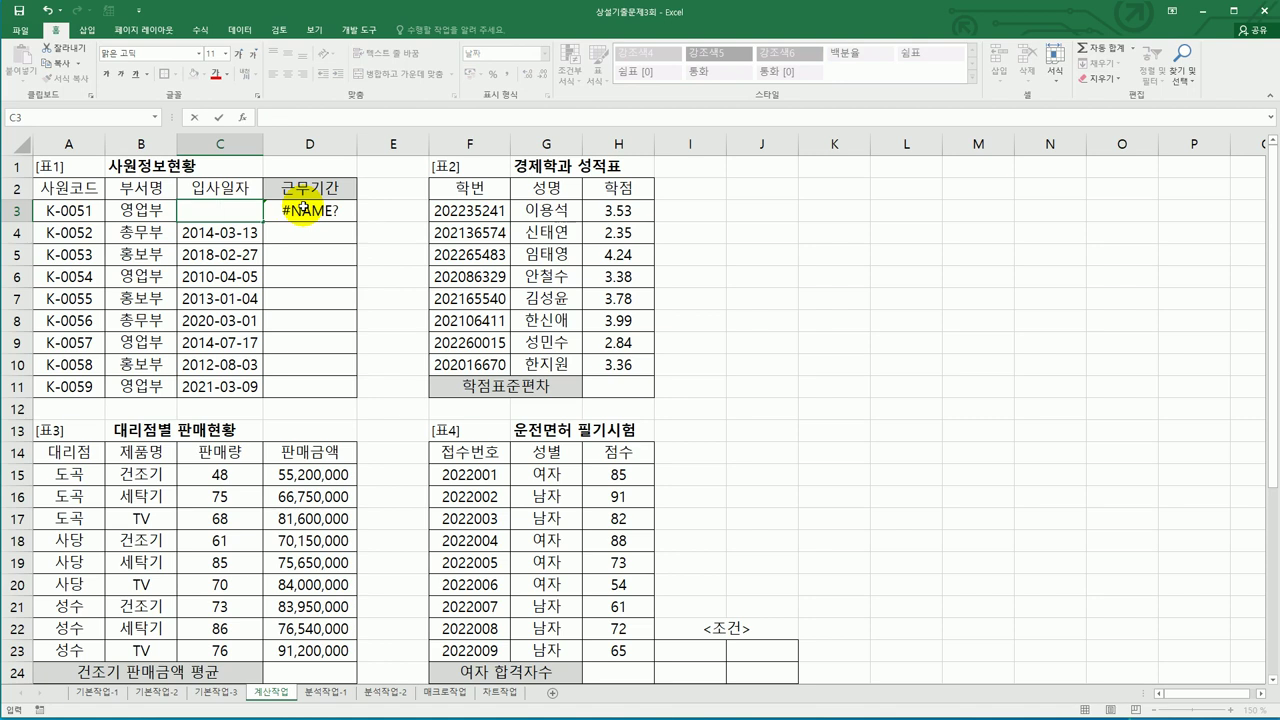
{"action": "key", "text": "Escape"}
- Enter the formula =YEAR(TODAY())-YEAR(C3) in D3 to calculate the years worked since the 입사일자
{"action": "left_click", "coordinate": [303, 207]}
{"action": "type", "text": "="}
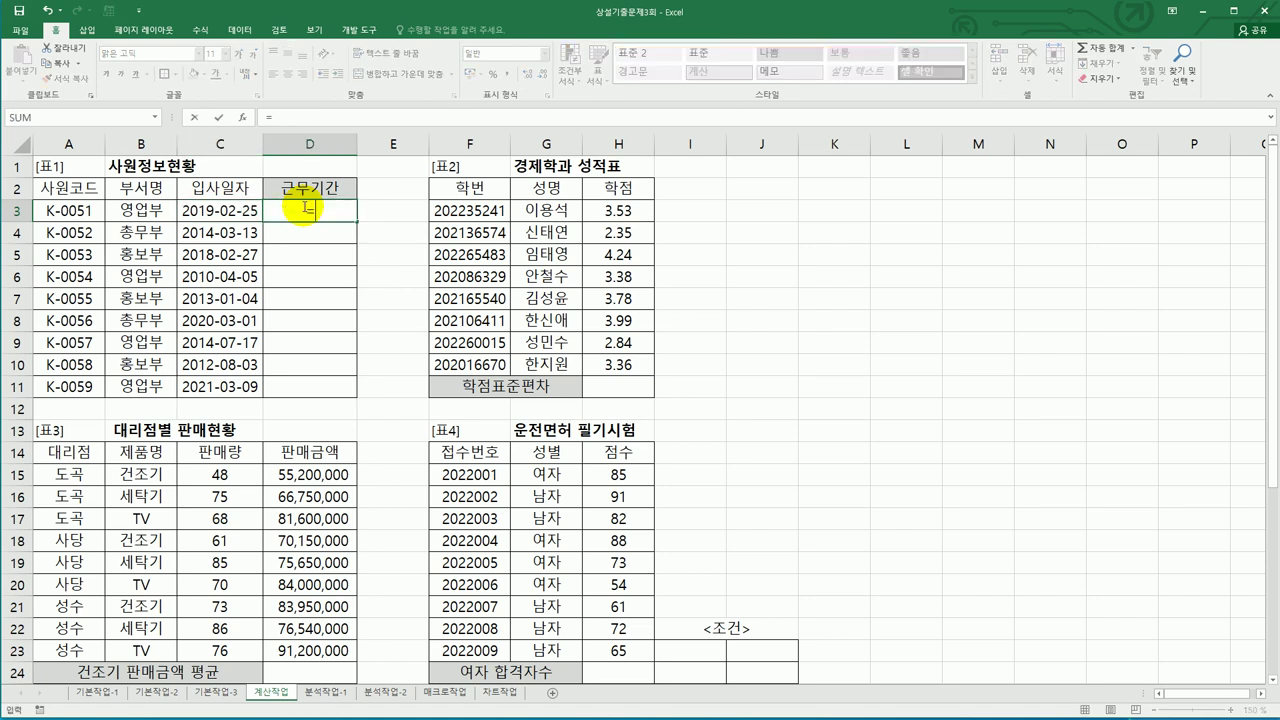
{"action": "type", "text": "y"}
{"action": "key", "text": "Tab"}
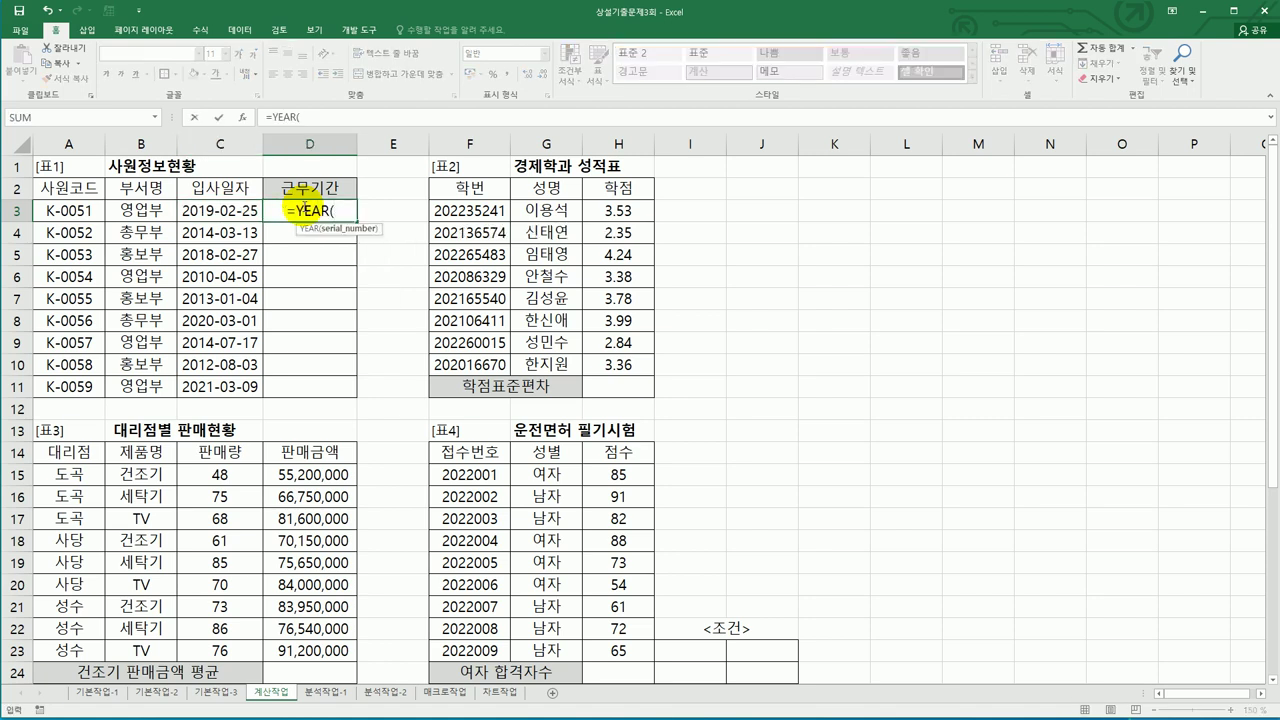
{"action": "type", "text": "today())"}
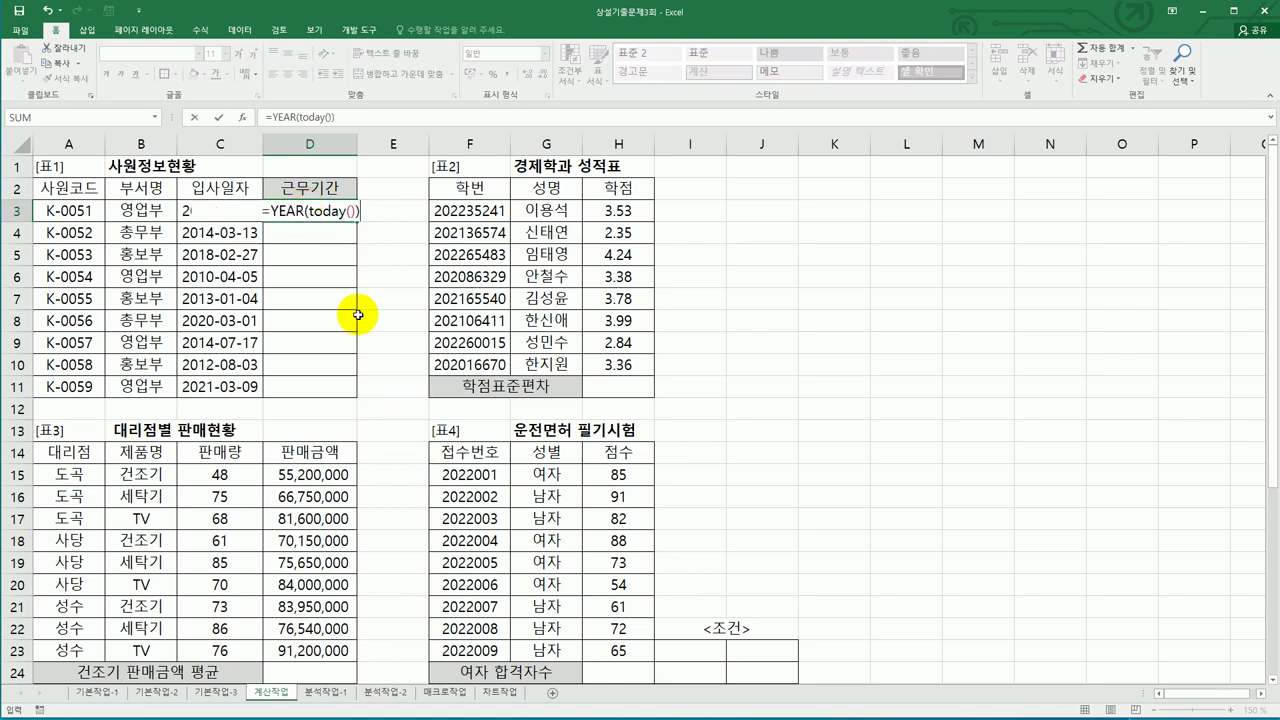
{"action": "type", "text": "-"}
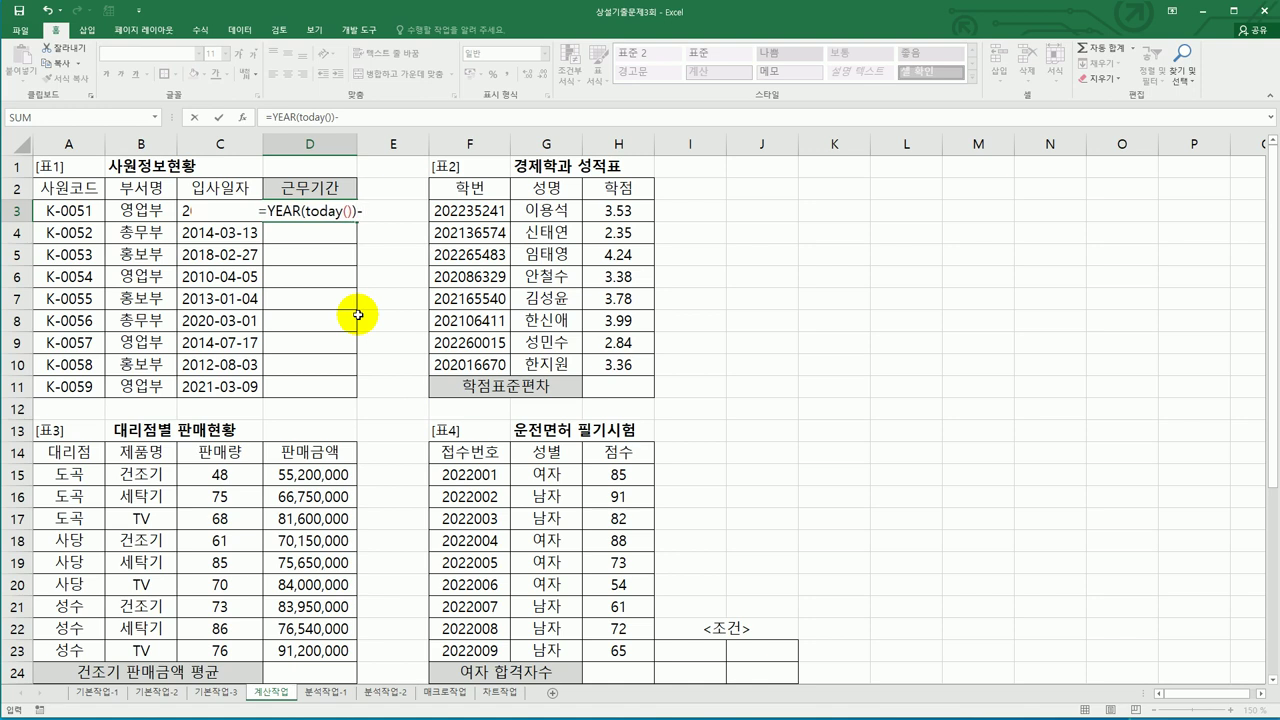
{"action": "type", "text": "year("}
{"action": "key", "text": "Left"}
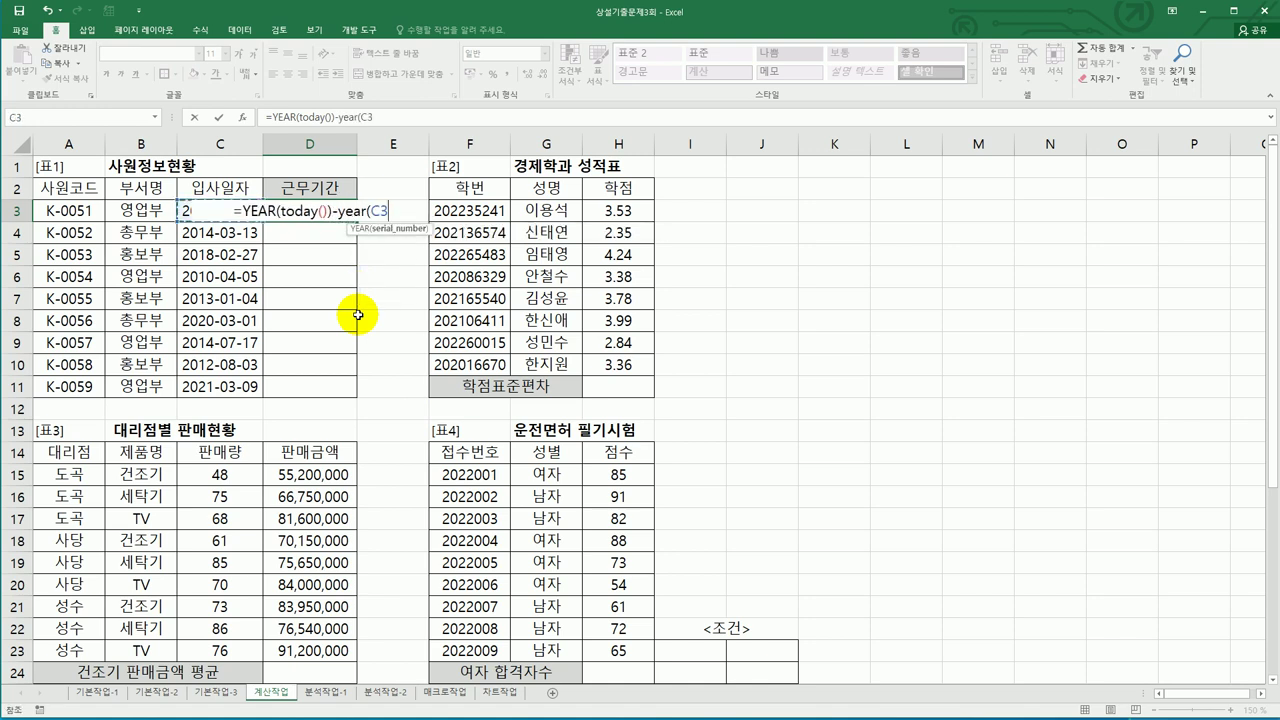
{"action": "type", "text": ")"}
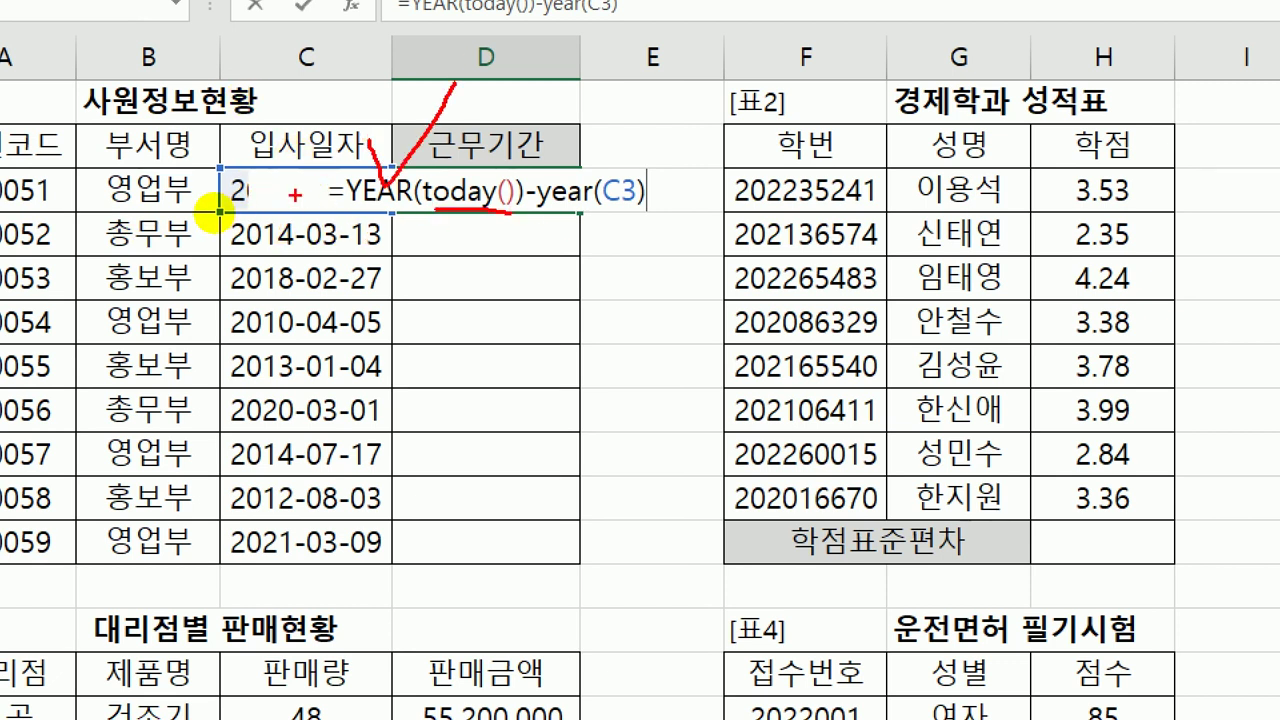
{"action": "left_click_drag", "start_coordinate": [290, 197], "coordinate": [305, 100]}
{"action": "left_click_drag", "start_coordinate": [220, 160], "coordinate": [228, 205]}
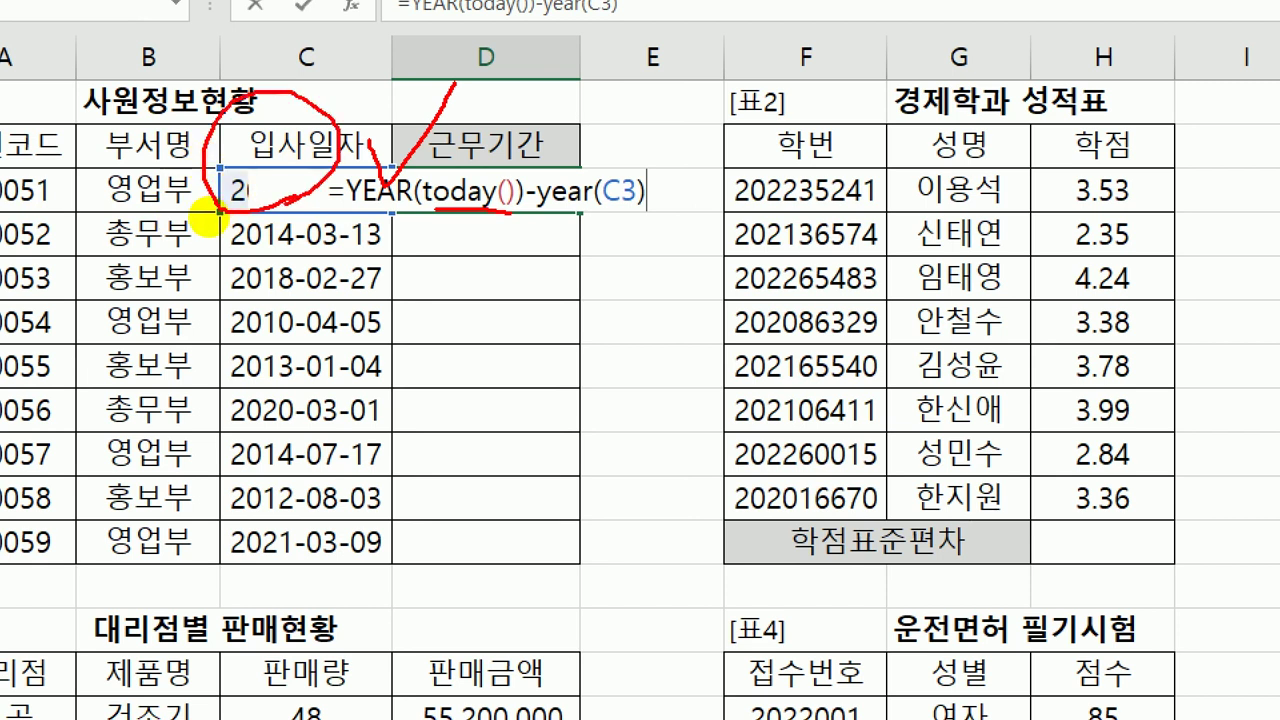
{"action": "left_click_drag", "start_coordinate": [632, 211], "coordinate": [525, 214]}
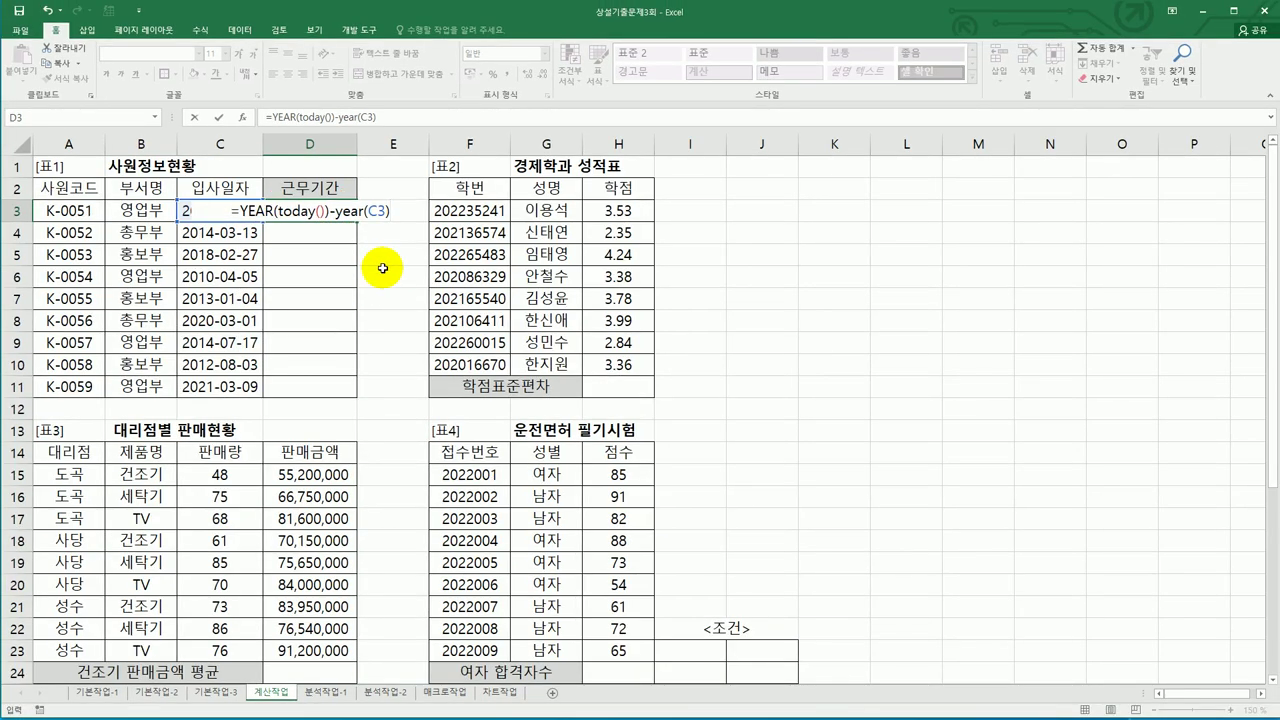
{"action": "key", "text": "Return"}
- Examine the number format settings of D3, and leave them without applying anything
{"action": "left_click", "coordinate": [338, 211]}
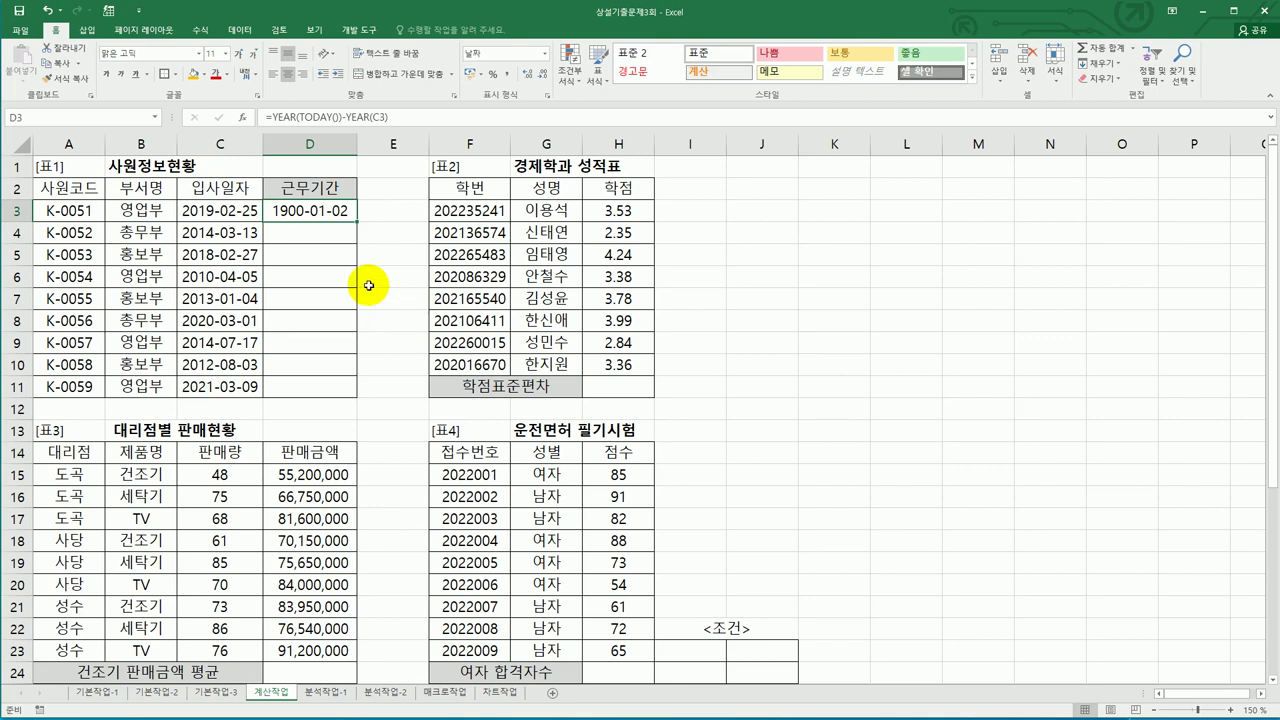
{"action": "right_click", "coordinate": [325, 213]}
{"action": "left_click", "coordinate": [430, 410]}
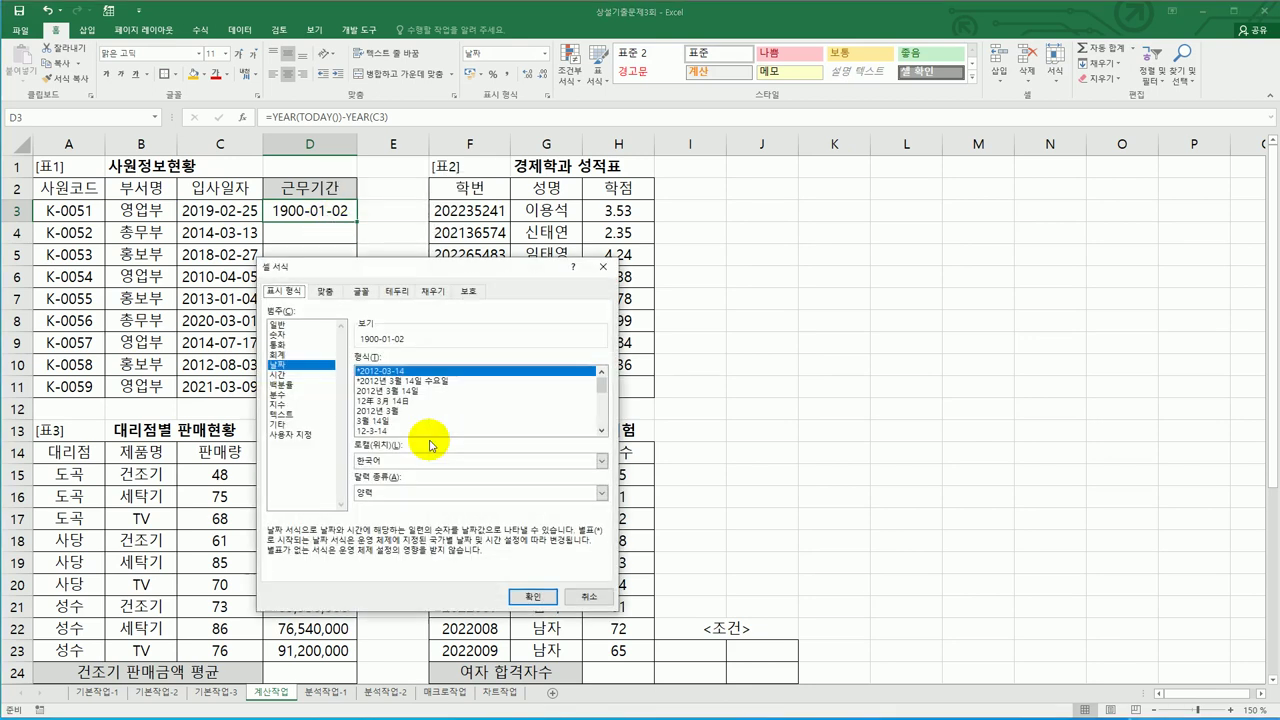
{"action": "left_click", "coordinate": [575, 594]}
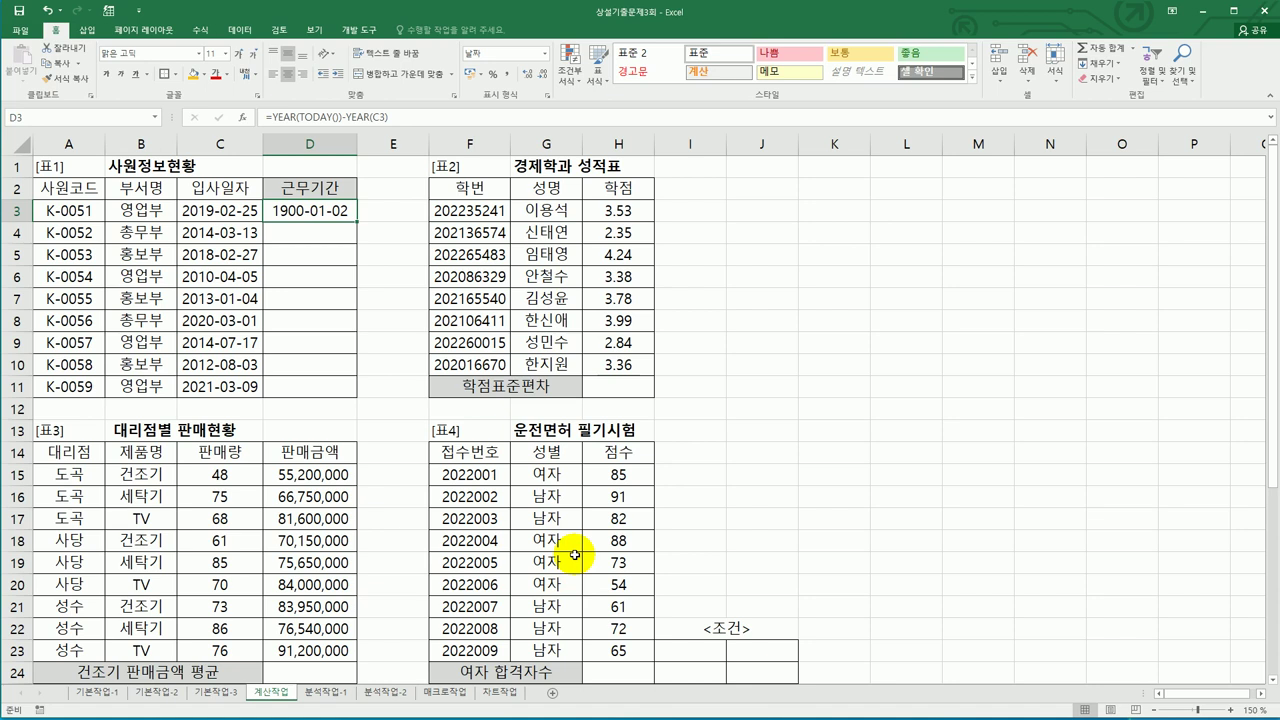
- Wrap the D3 formula in an IF function that tests whether YEAR(TODAY())-YEAR(C3)>=5, followed by a comma
{"action": "double_click", "coordinate": [295, 215]}
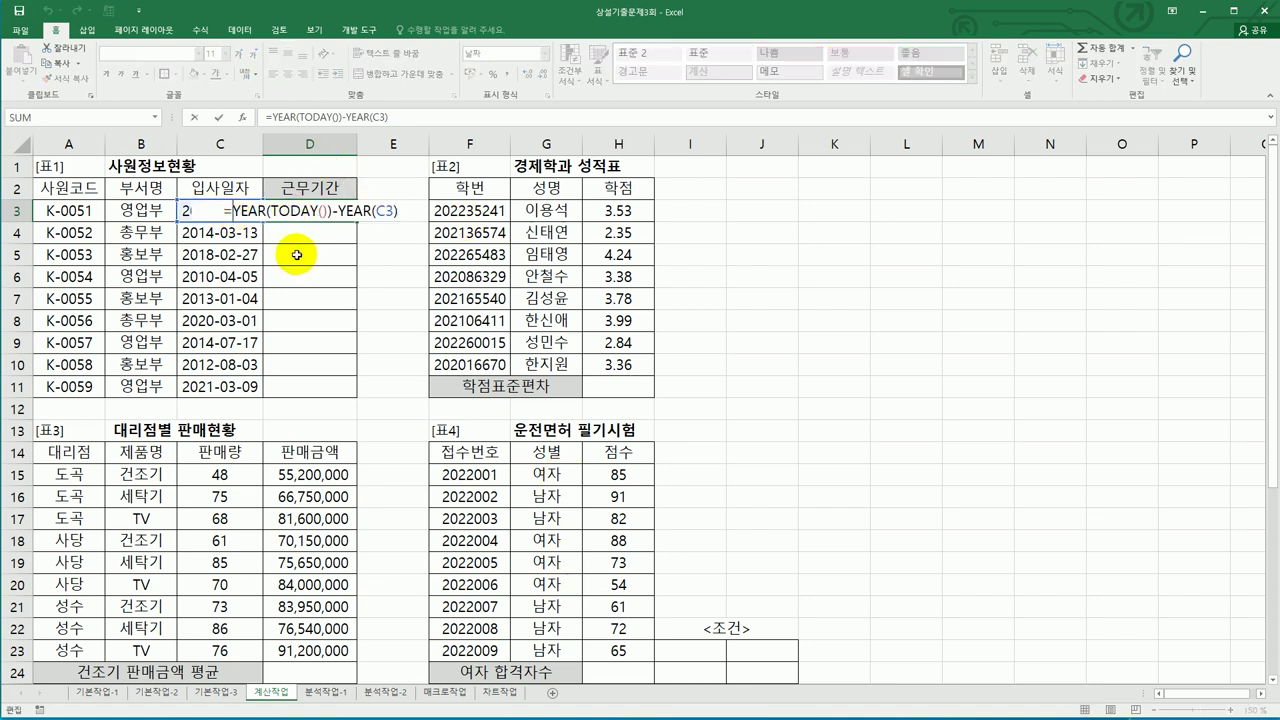
{"action": "type", "text": "IF("}
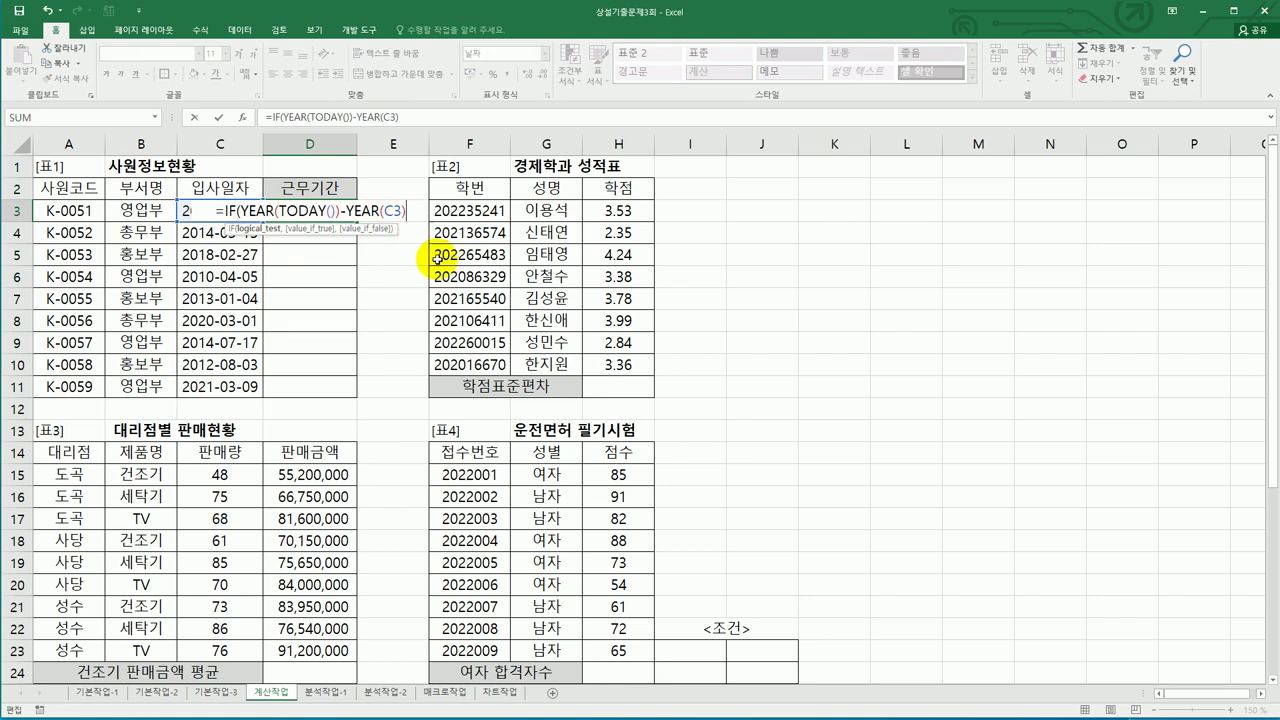
{"action": "type", "text": ">=5,"}
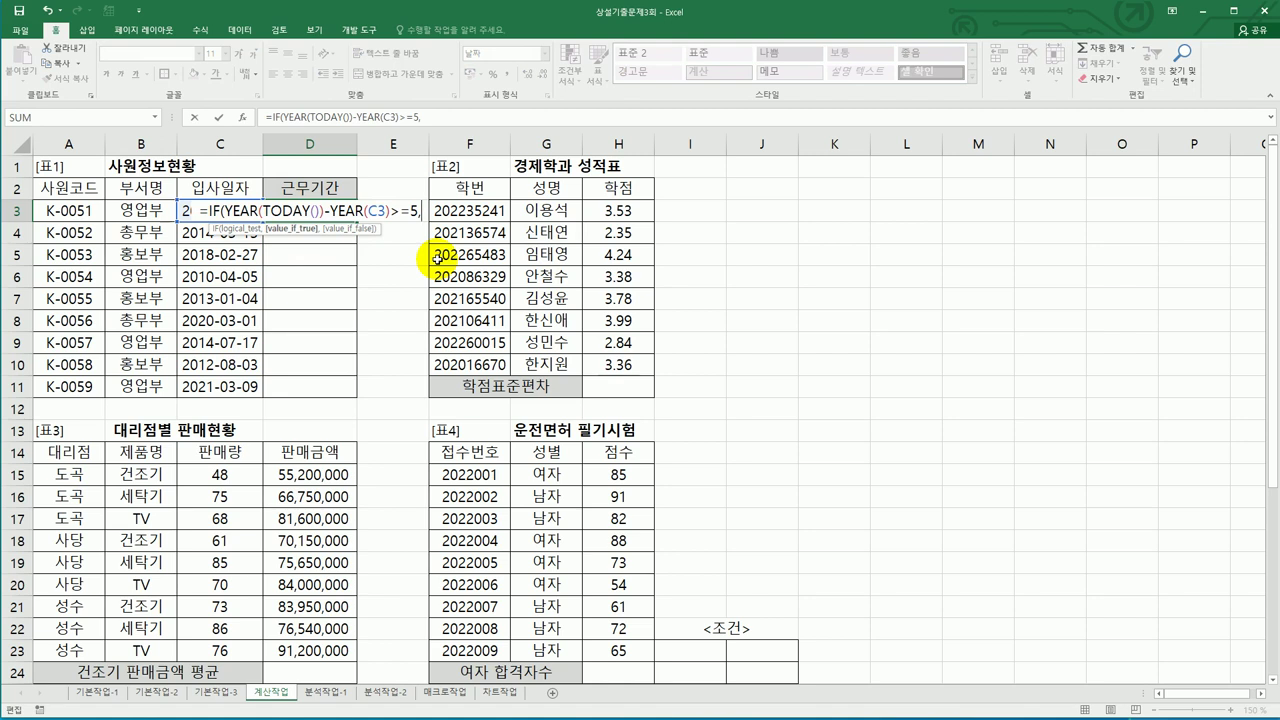
- Copy YEAR(TODAY())-YEAR(C3) from the condition and paste it as the IF function's value-if-true argument
{"action": "left_click_drag", "start_coordinate": [221, 210], "coordinate": [392, 211]}
{"action": "key", "text": "ctrl+c"}
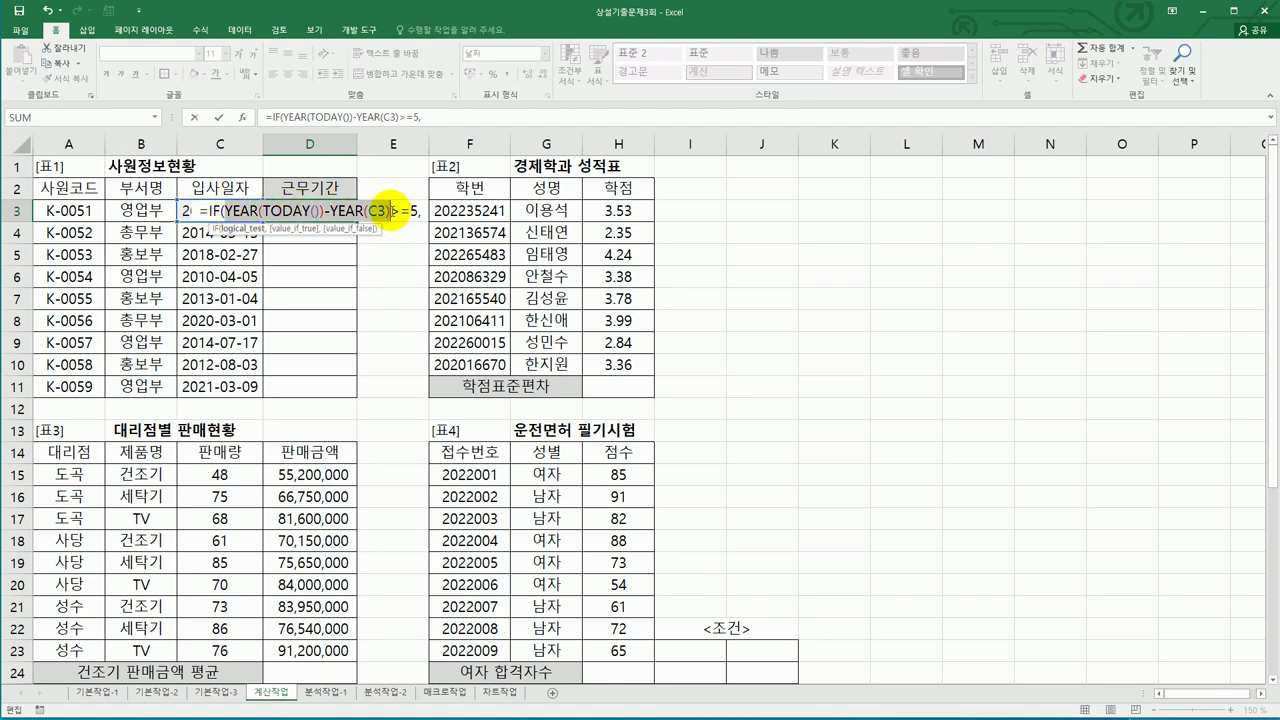
{"action": "left_click", "coordinate": [422, 213]}
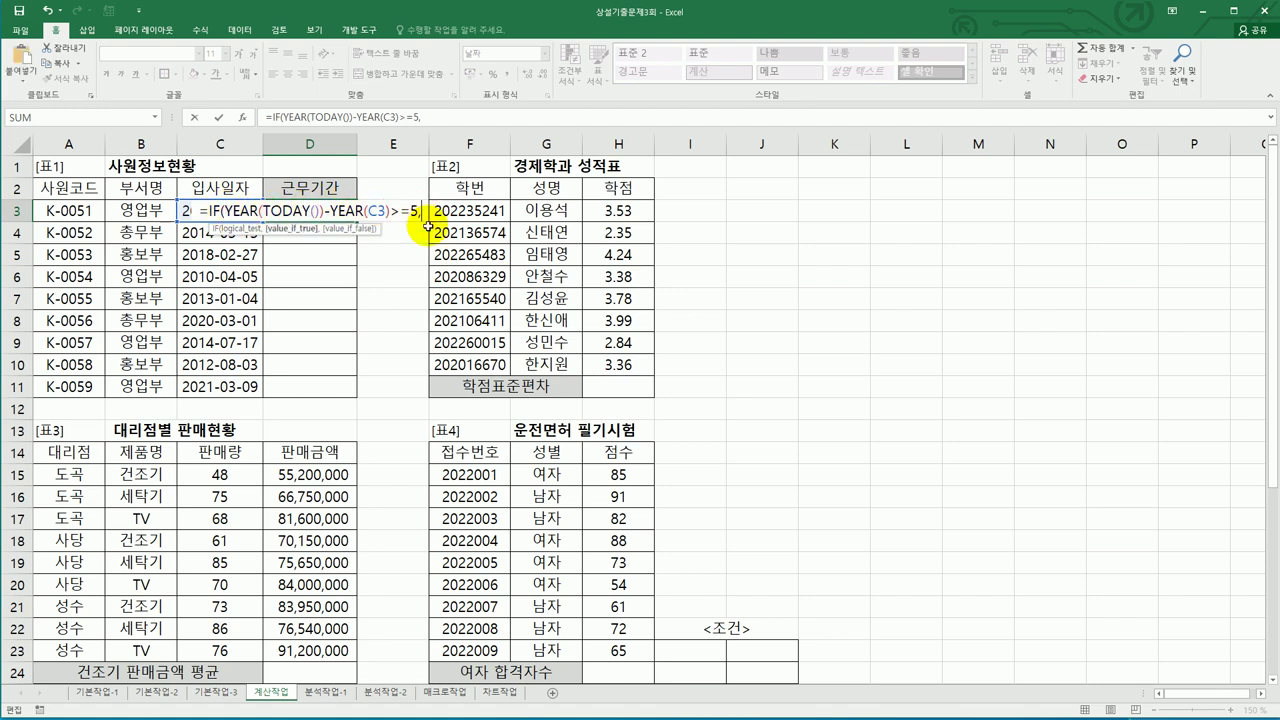
{"action": "key", "text": "ctrl+v"}
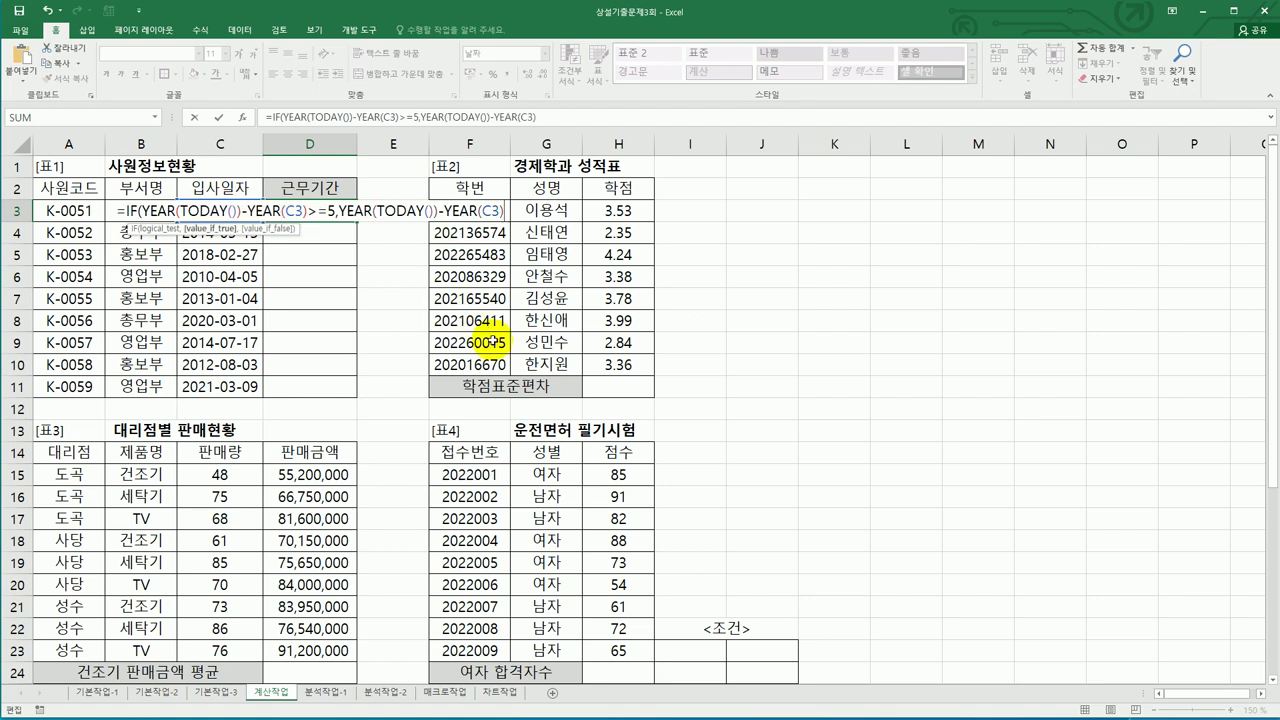
- Append &"년" to the value-if-true argument, add "" as the value-if-false argument, and close the IF parenthesis
{"action": "type", "text": "&\""}
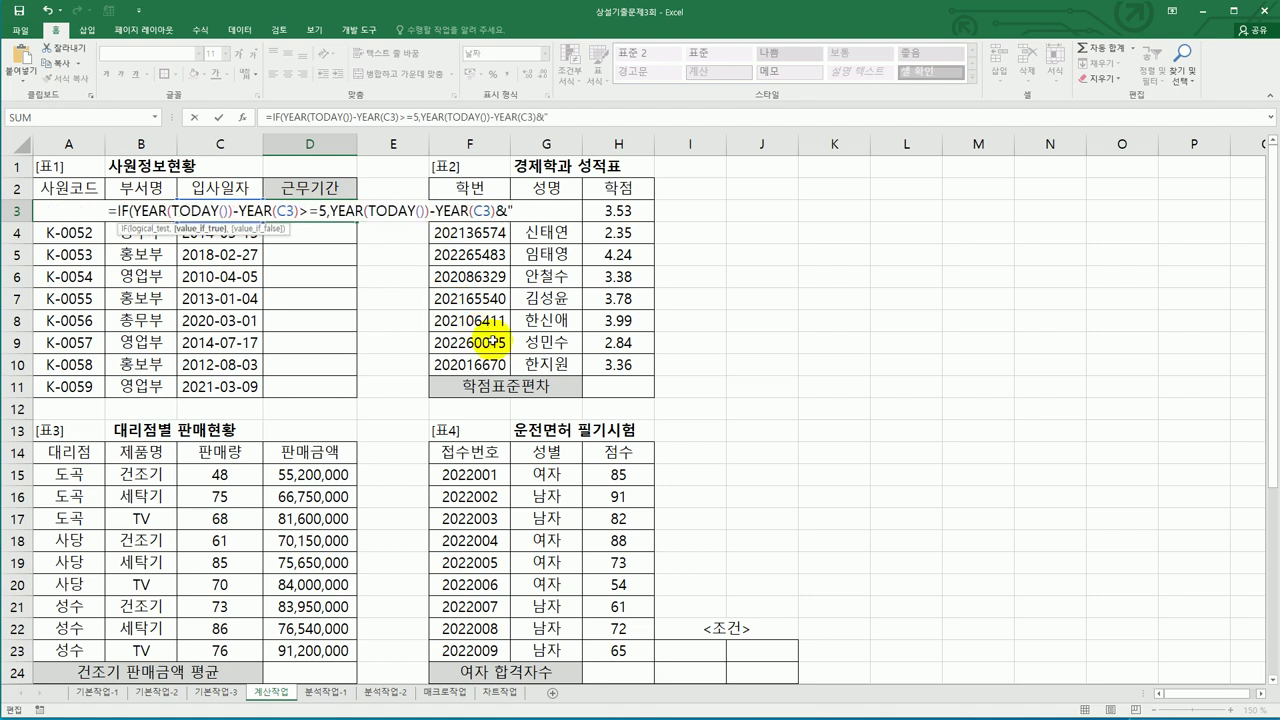
{"action": "type", "text": "년"}
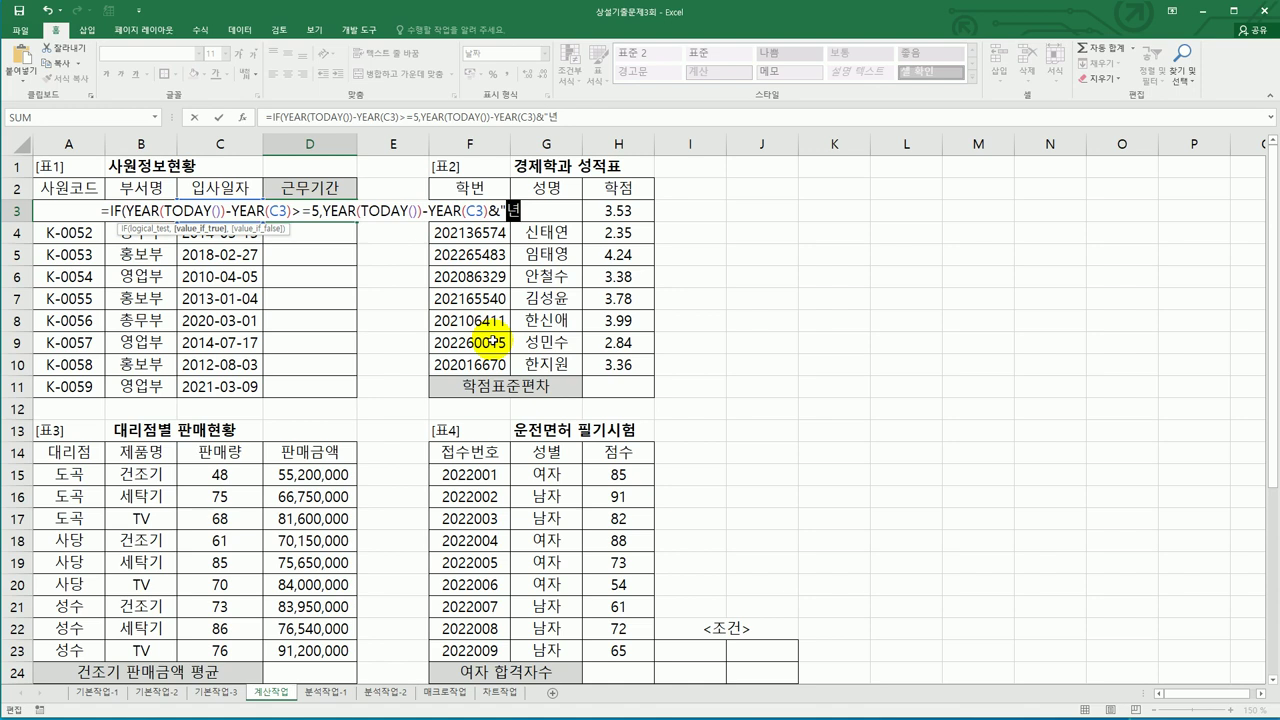
{"action": "type", "text": "\""}
{"action": "type", "text": ",\"\""}
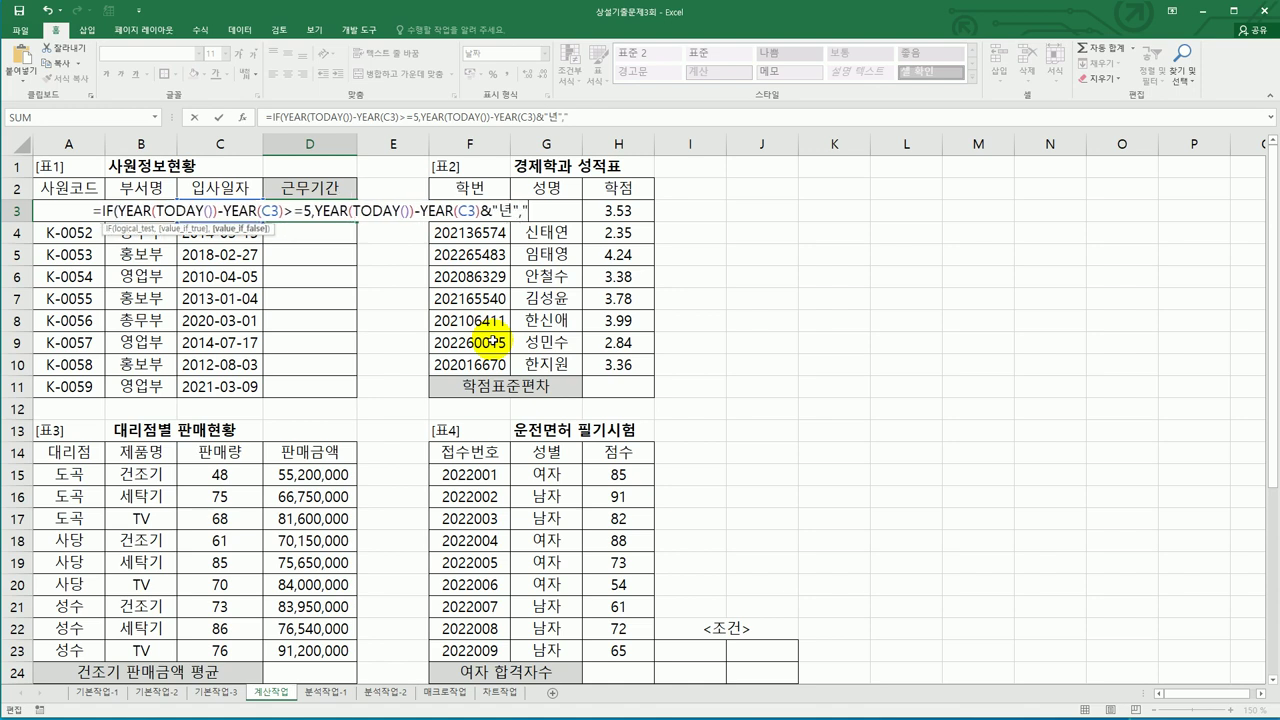
{"action": "type", "text": ")"}
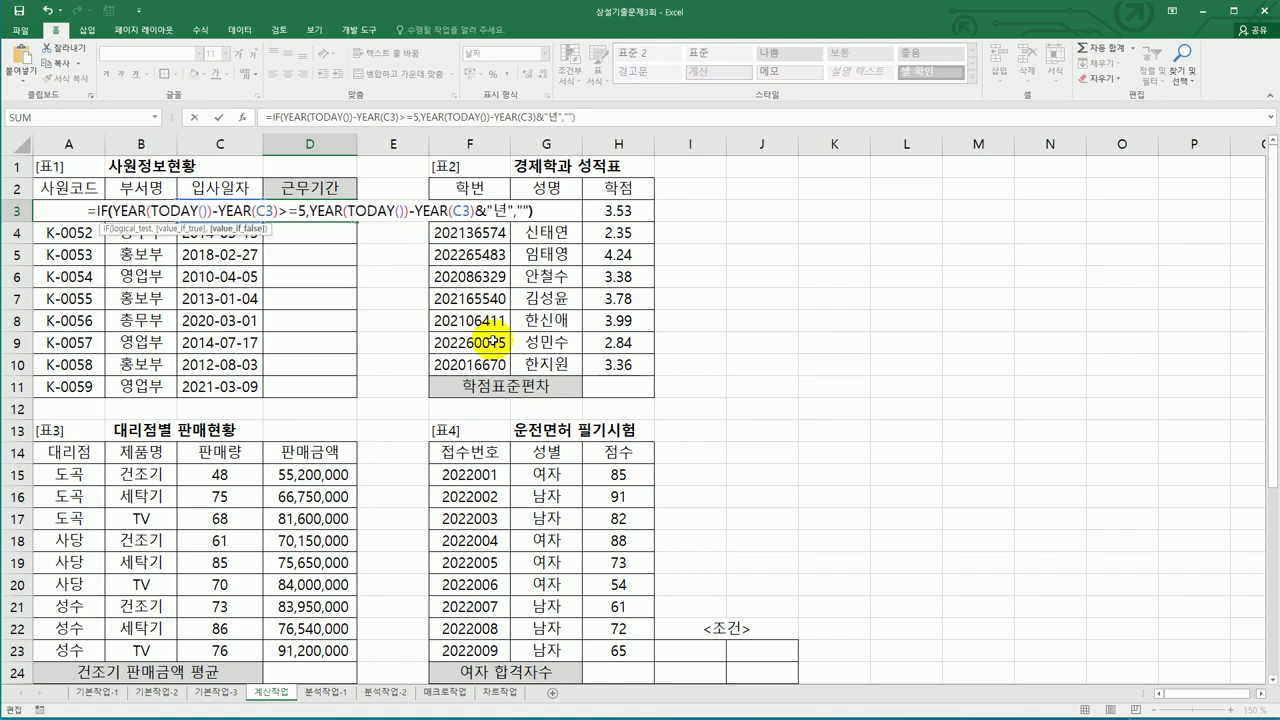
- Commit the 근무기간 formula in D3 and fill it down through D11
{"action": "left_click", "coordinate": [622, 117]}
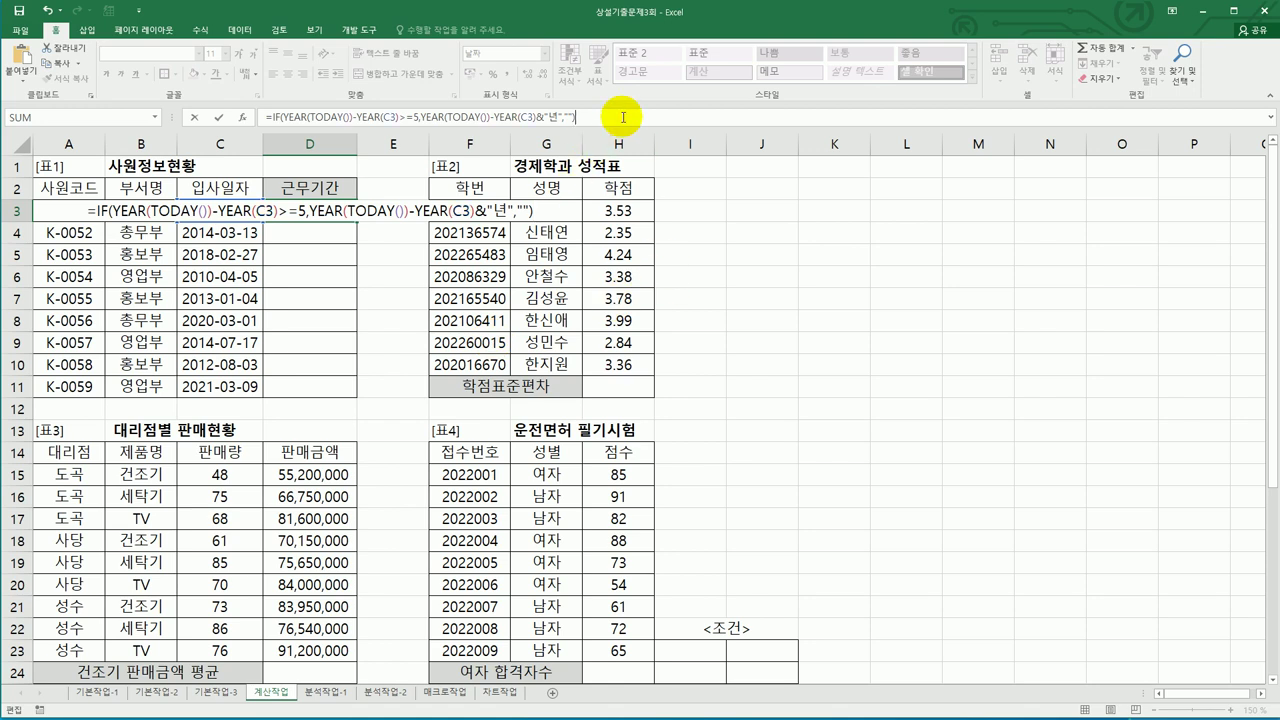
{"action": "key", "text": "Return"}
{"action": "left_click", "coordinate": [343, 208]}
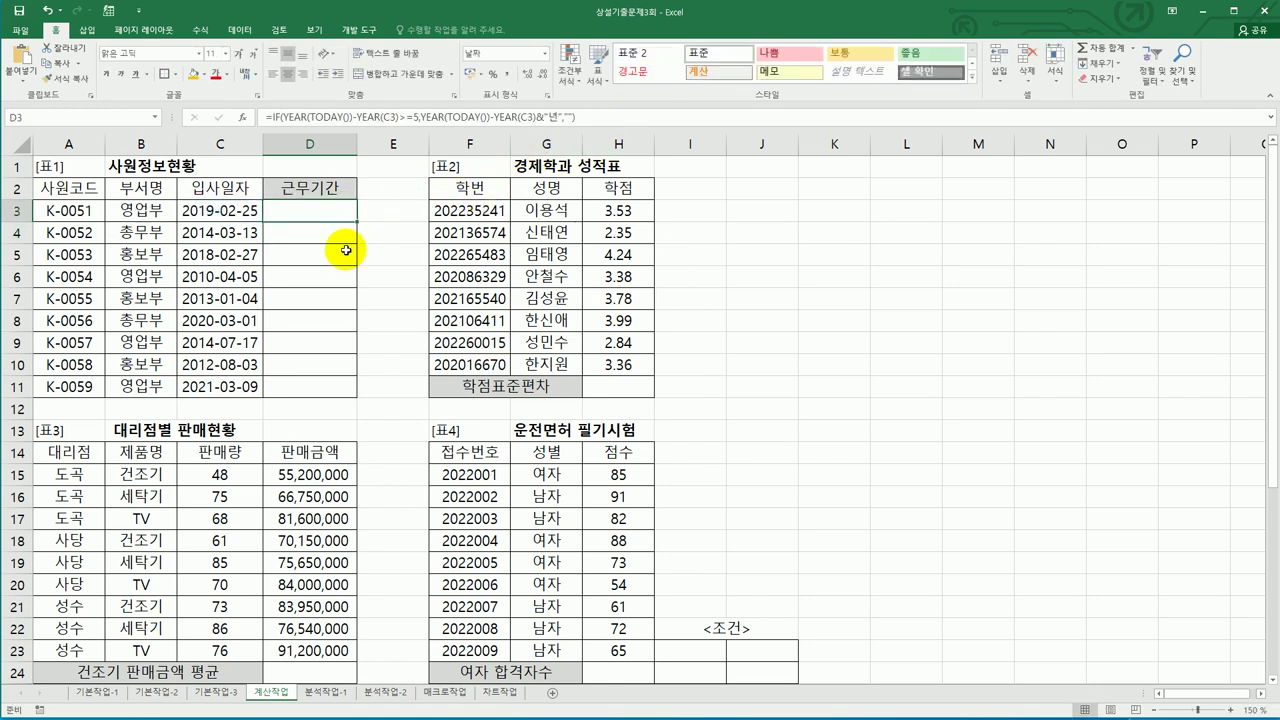
{"action": "left_click_drag", "start_coordinate": [356, 220], "coordinate": [352, 388]}
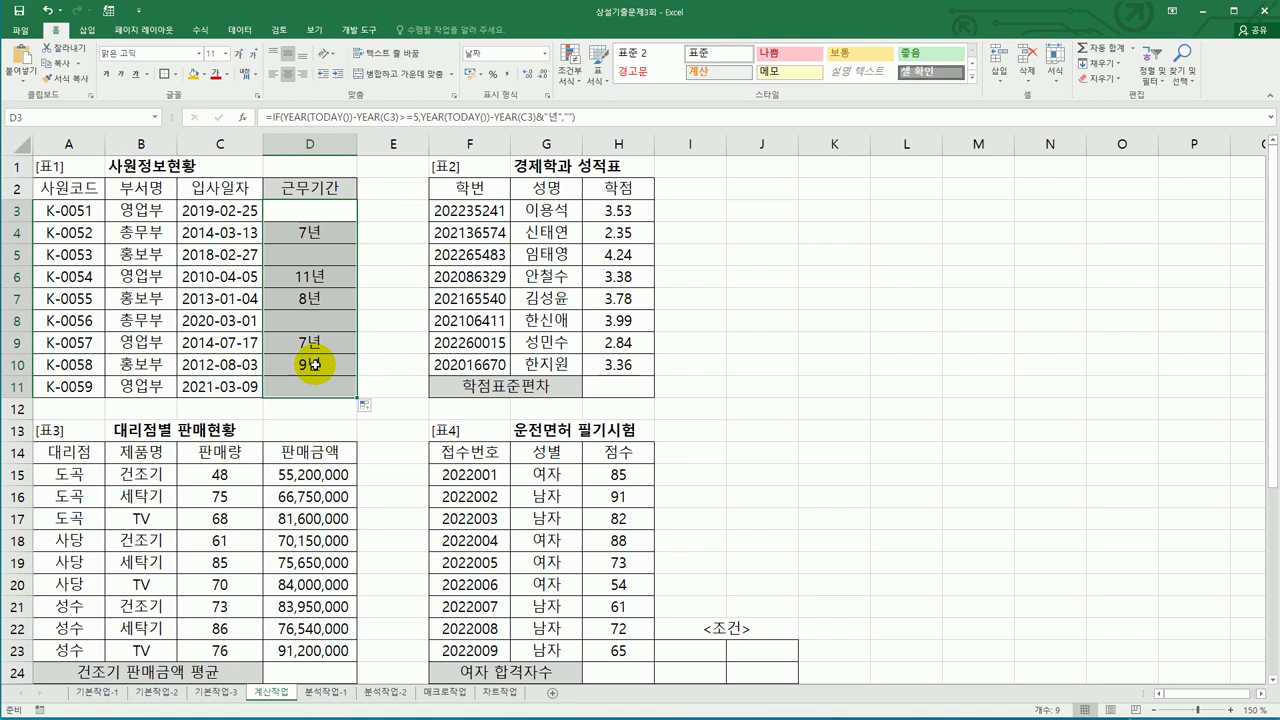
- Examine the condition, value-if-true and value-if-false arguments of the IF formula in D3
{"action": "left_click", "coordinate": [320, 210]}
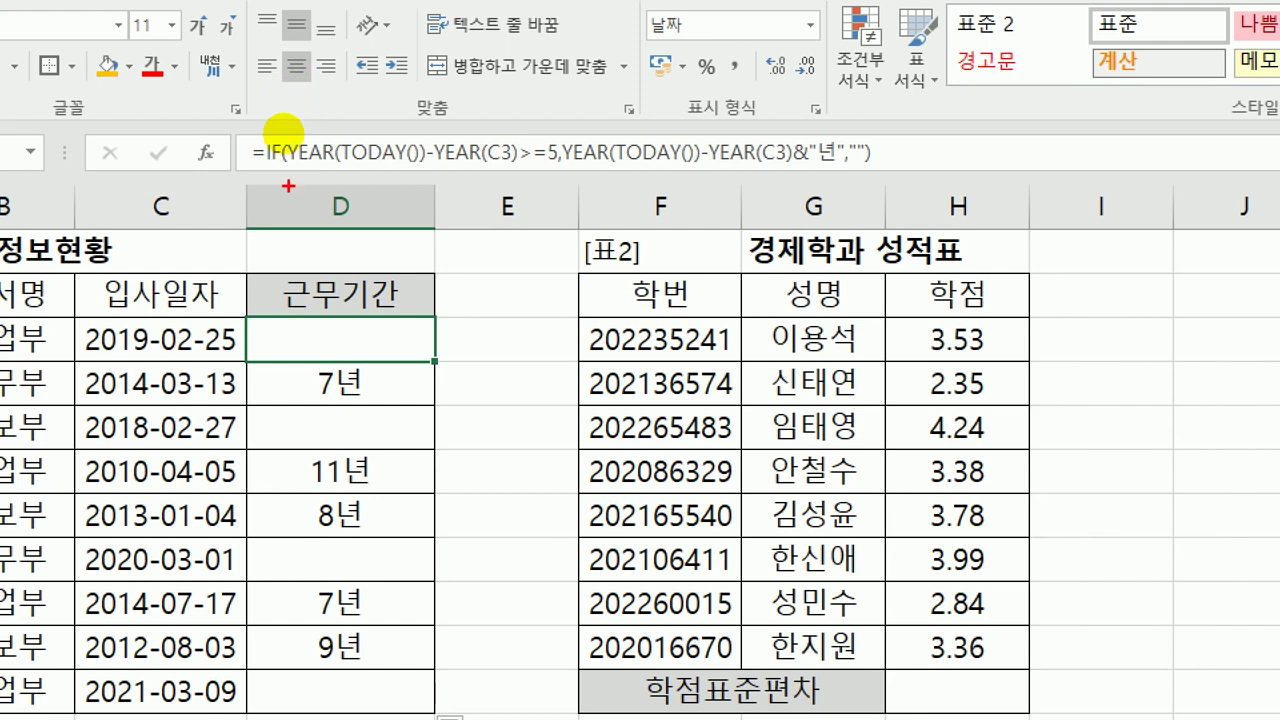
{"action": "left_click_drag", "start_coordinate": [310, 120], "coordinate": [344, 121]}
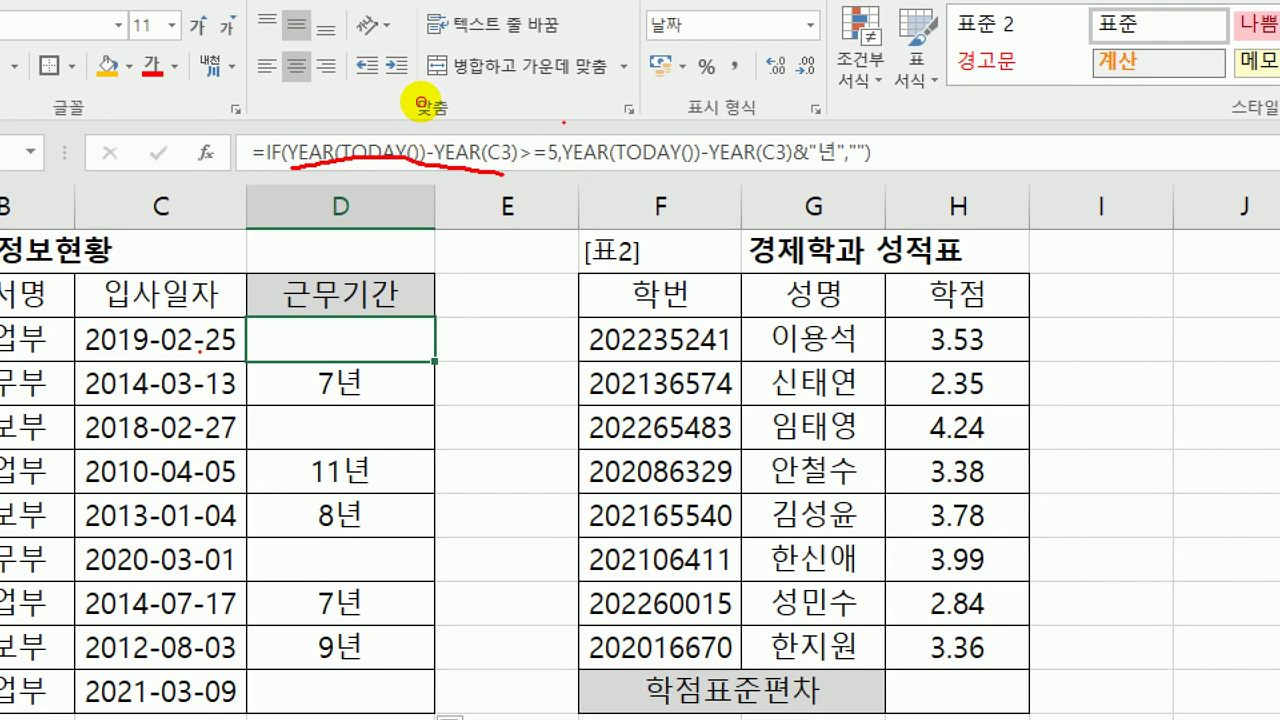
{"action": "left_click_drag", "start_coordinate": [566, 122], "coordinate": [543, 196]}
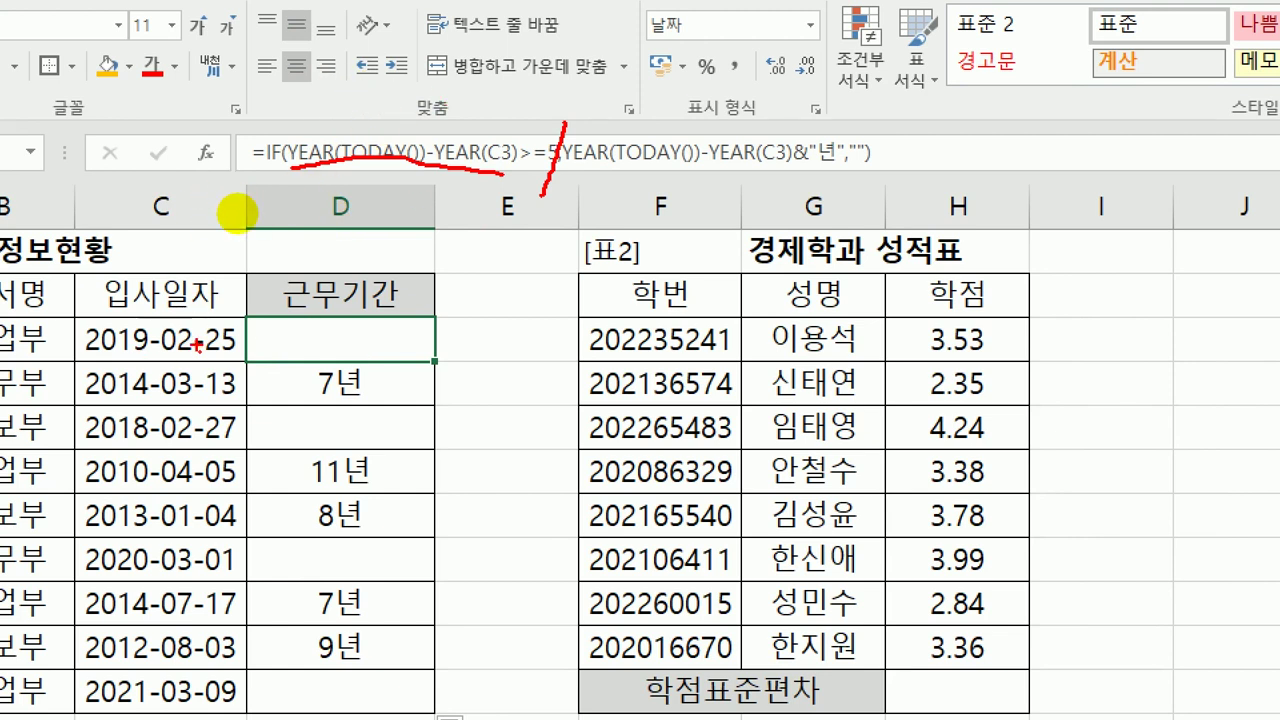
{"action": "left_click_drag", "start_coordinate": [578, 172], "coordinate": [760, 170]}
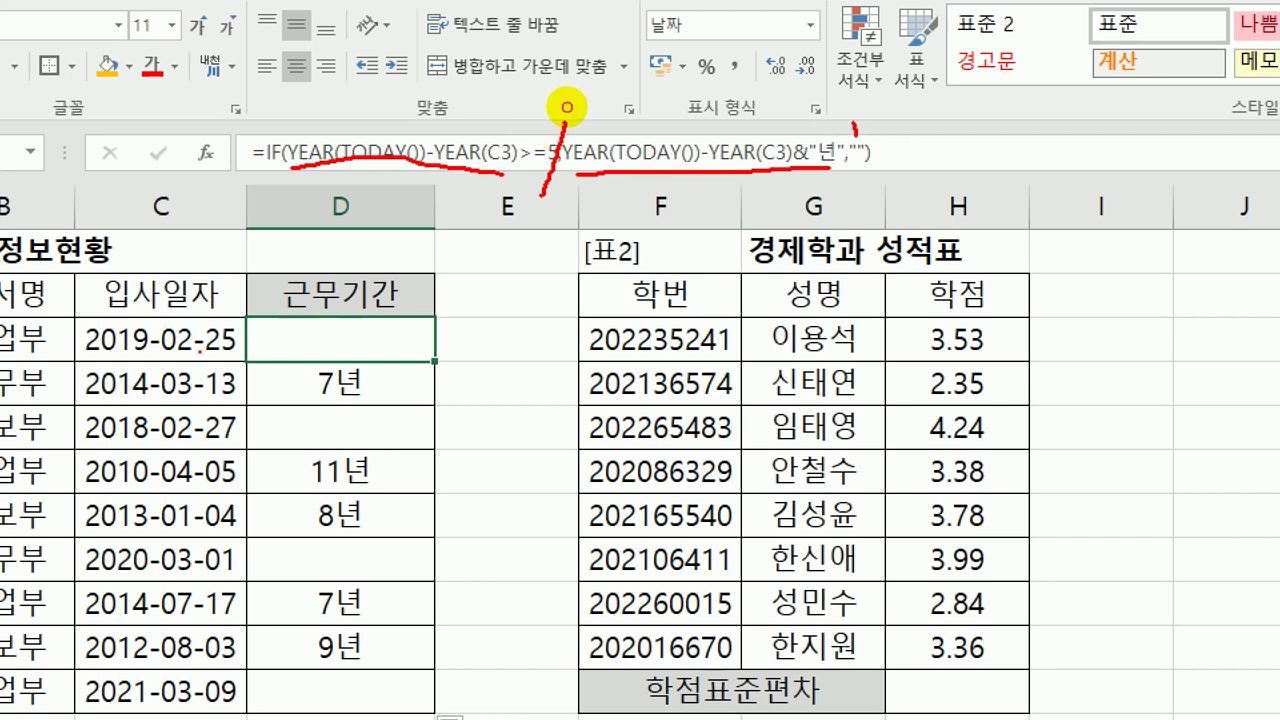
{"action": "left_click_drag", "start_coordinate": [851, 121], "coordinate": [877, 123]}
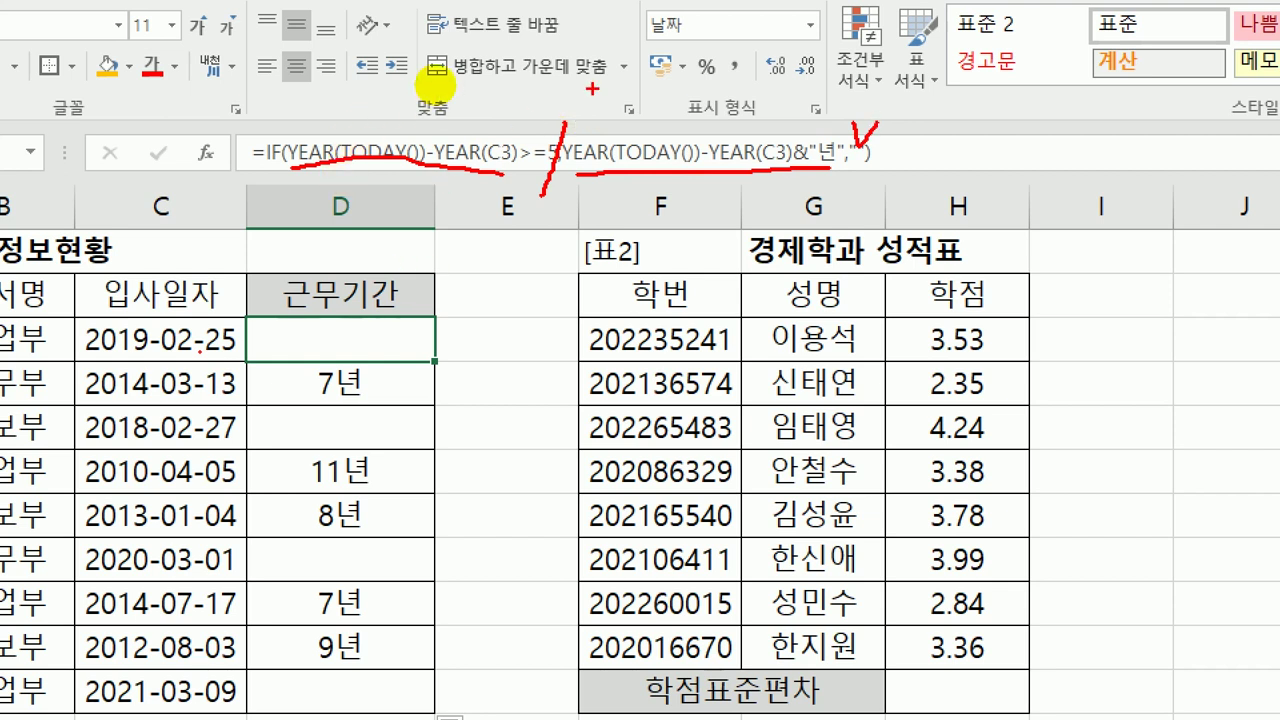
{"action": "left_click_drag", "start_coordinate": [574, 85], "coordinate": [557, 168]}
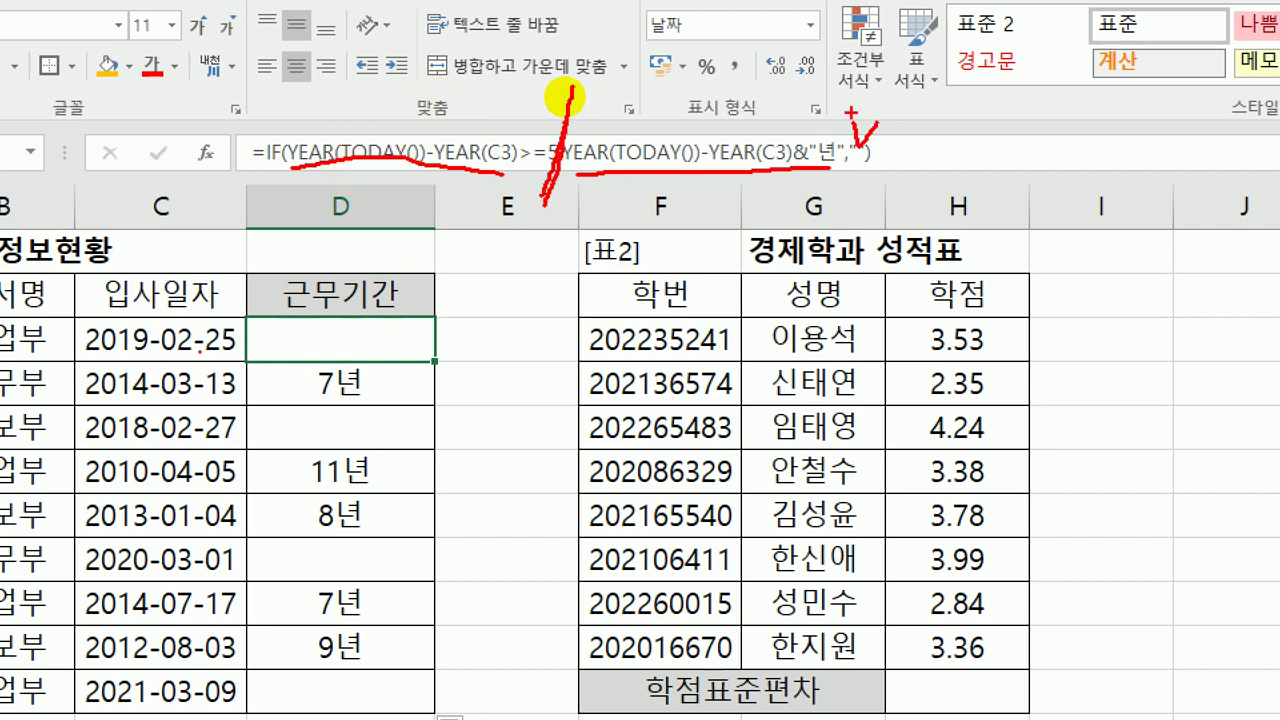
{"action": "left_click_drag", "start_coordinate": [733, 186], "coordinate": [765, 180]}
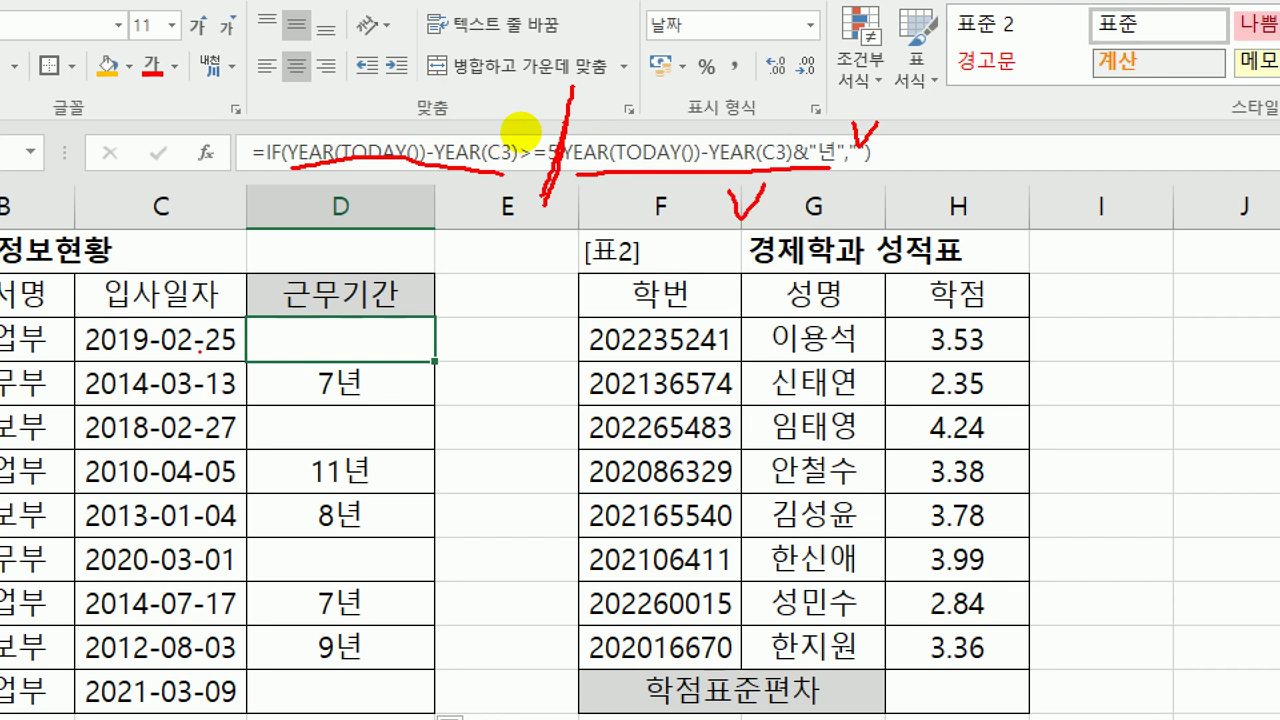
{"action": "left_click_drag", "start_coordinate": [848, 170], "coordinate": [880, 158]}
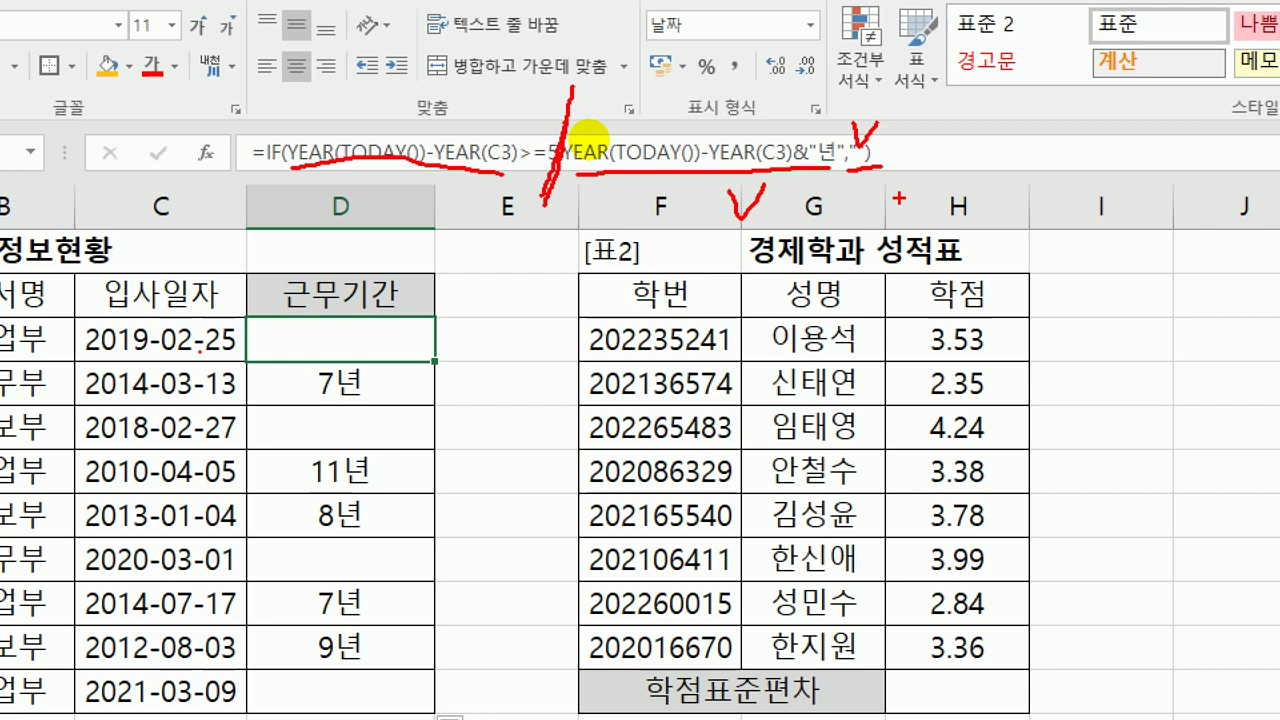
{"action": "key", "text": "Escape"}
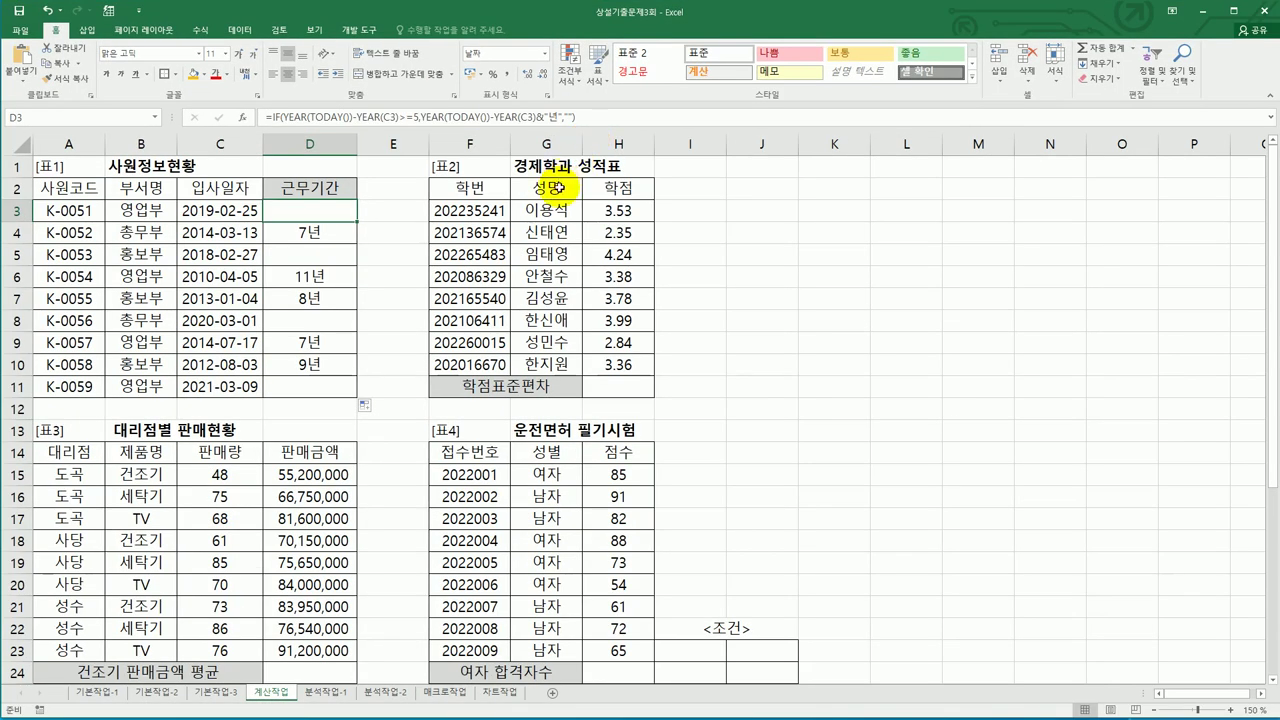
- Calculate the 학점표준편차 in H11 of 표2 with the STDEV function over H3:H10
{"action": "left_click", "coordinate": [628, 390]}
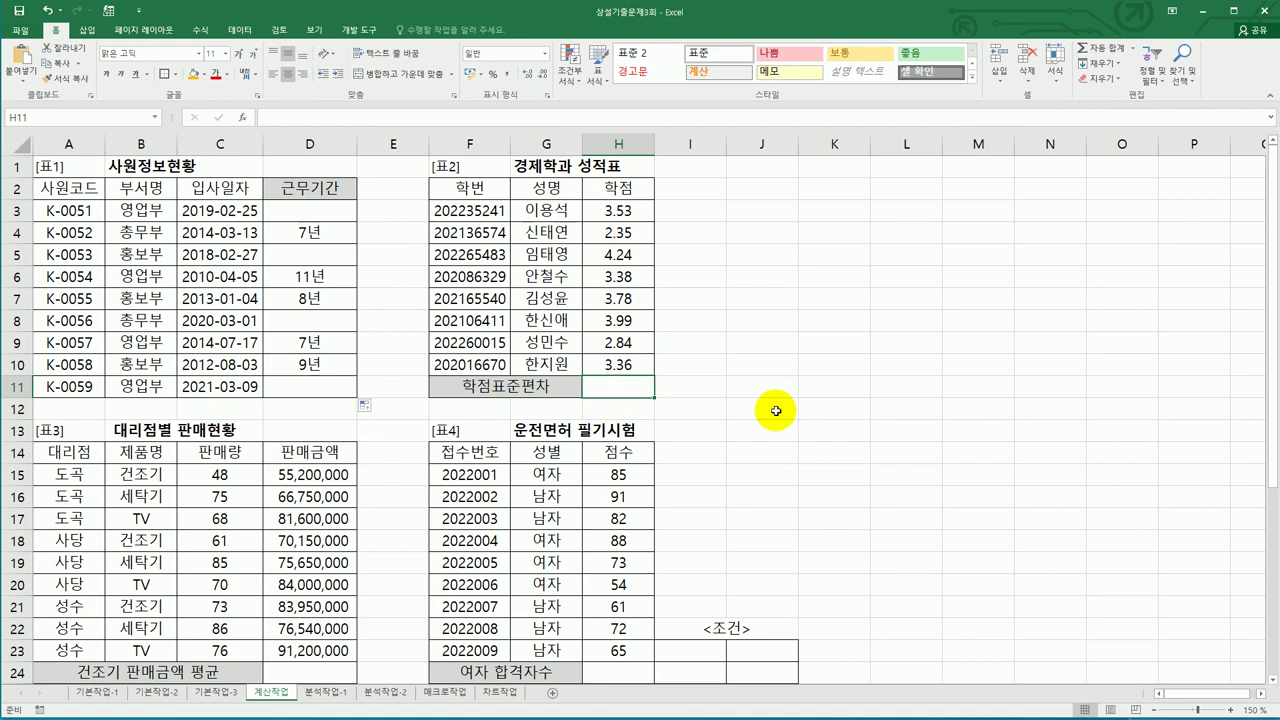
{"action": "type", "text": "=ㄴ"}
{"action": "key", "text": "BackSpace"}
{"action": "type", "text": "st"}
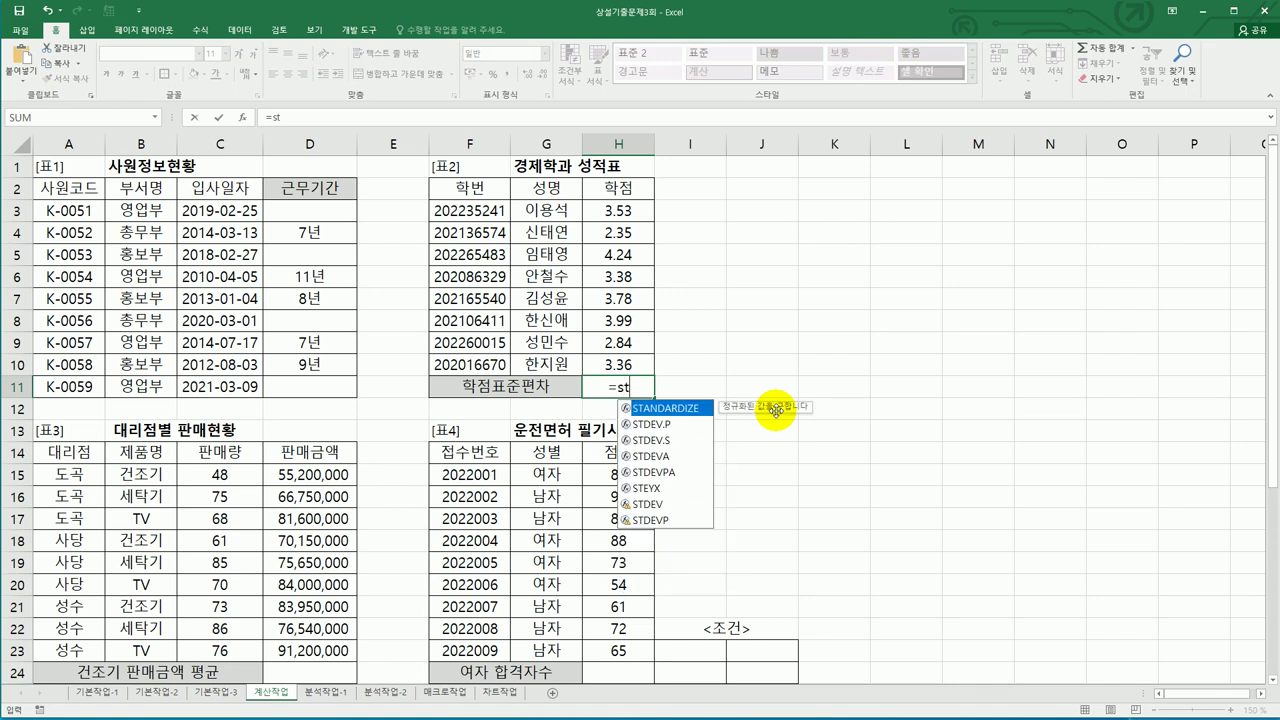
{"action": "type", "text": "dev"}
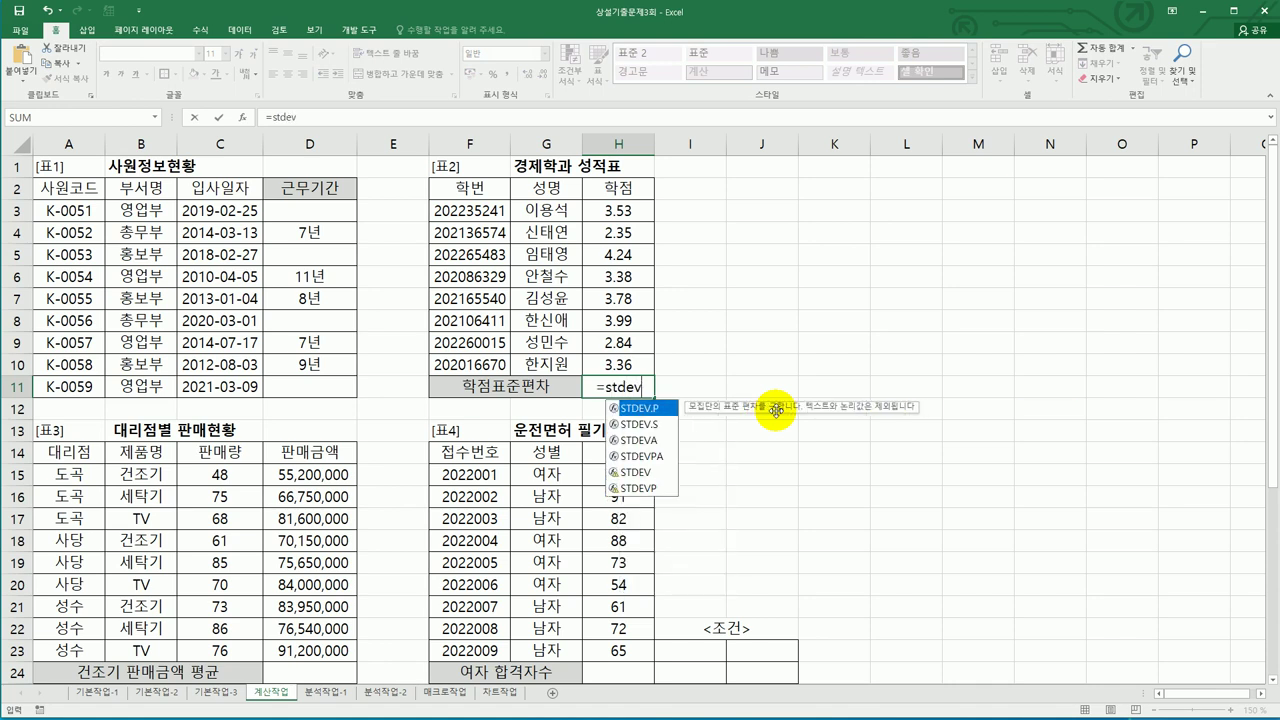
{"action": "double_click", "coordinate": [640, 472]}
{"action": "left_click_drag", "start_coordinate": [616, 211], "coordinate": [616, 360]}
{"action": "type", "text": ")"}
{"action": "key", "text": "Return"}
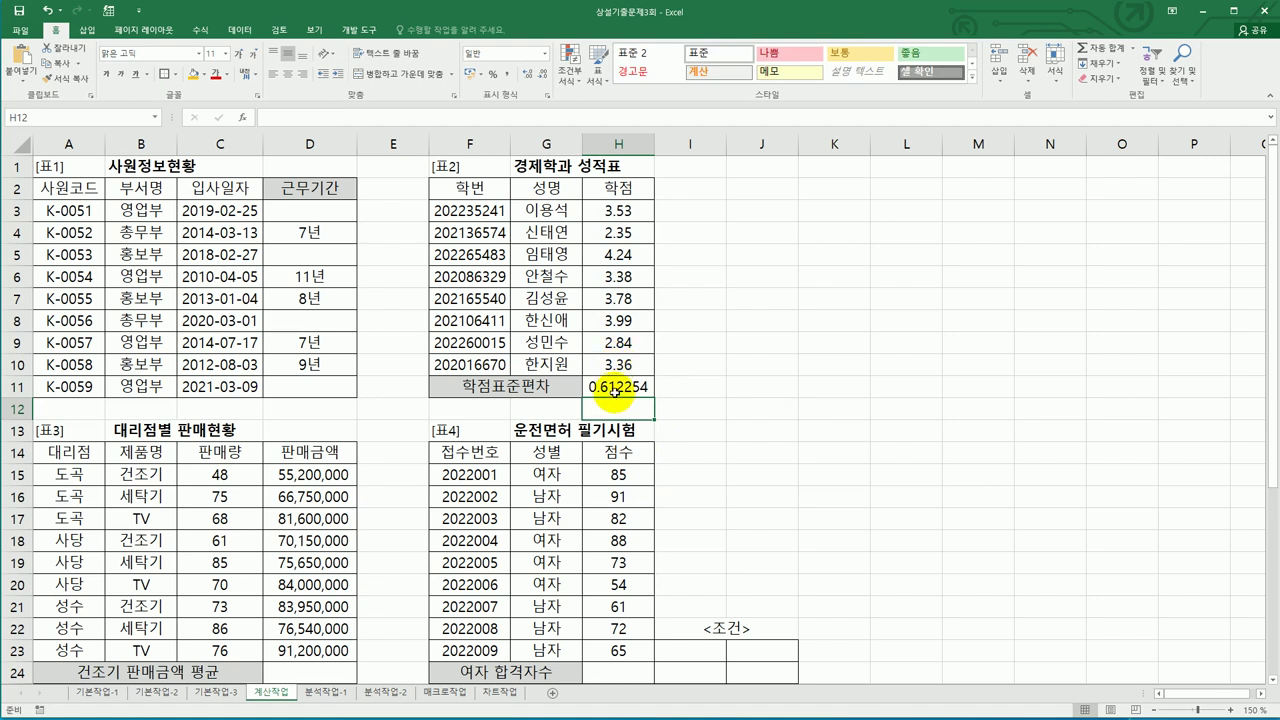
- Wrap the STDEV formula in H11 in a ROUND function with 2 decimal digits
{"action": "left_click", "coordinate": [616, 386]}
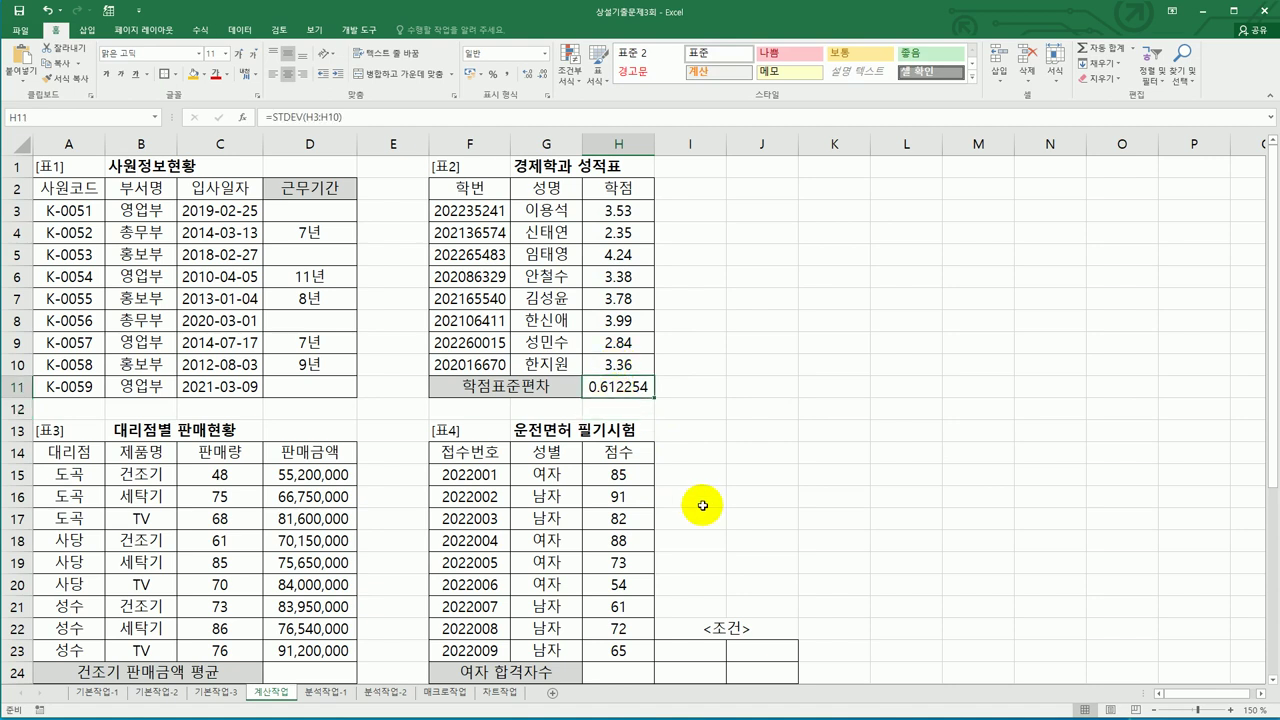
{"action": "double_click", "coordinate": [587, 388]}
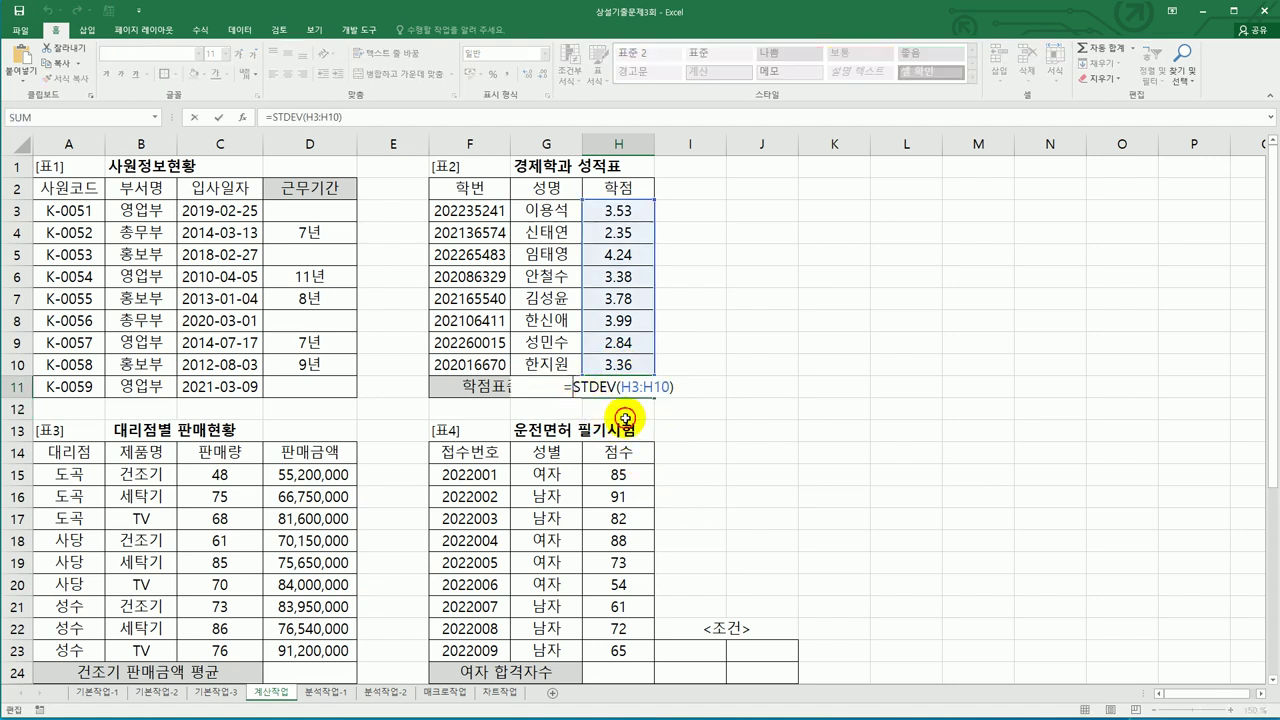
{"action": "type", "text": "r"}
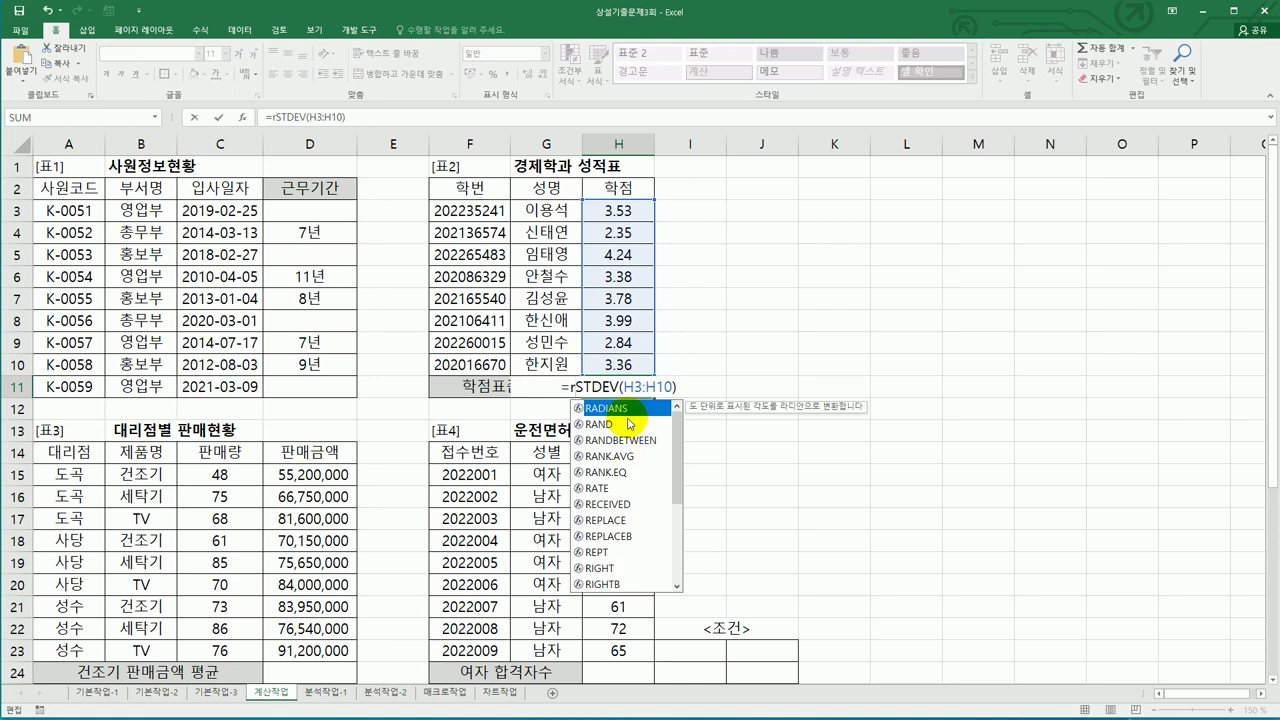
{"action": "type", "text": "oun"}
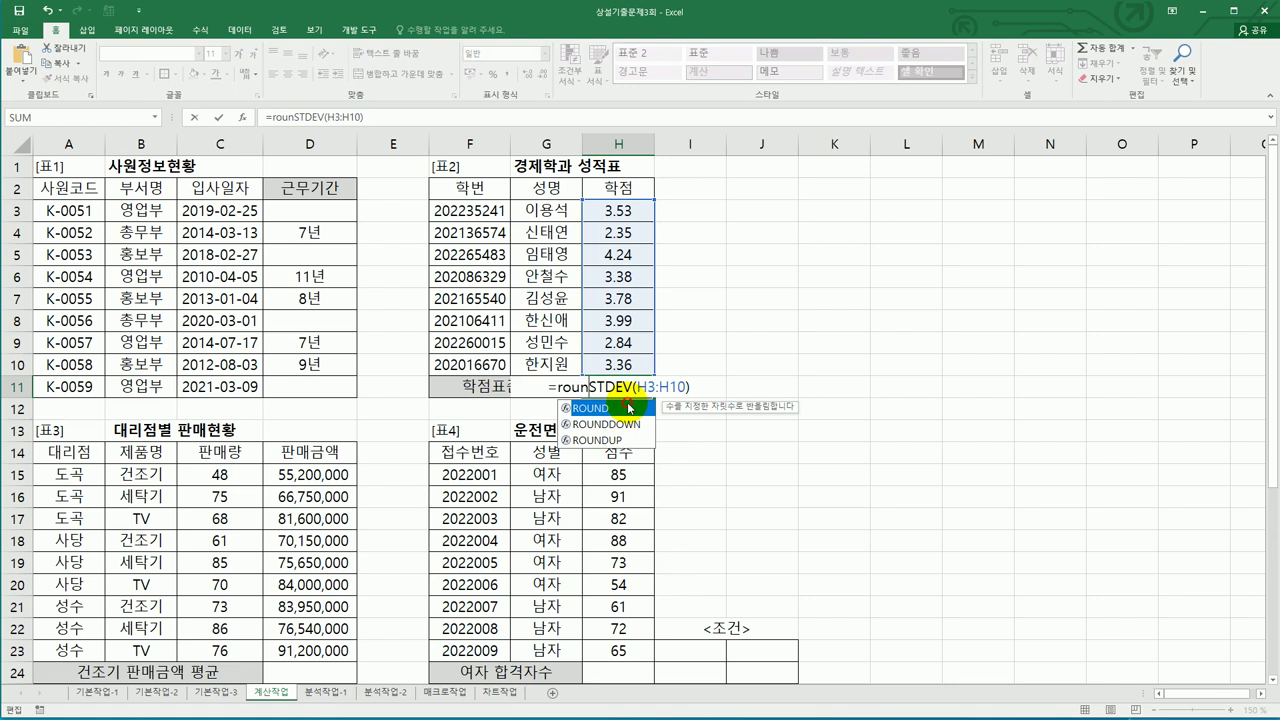
{"action": "double_click", "coordinate": [628, 407]}
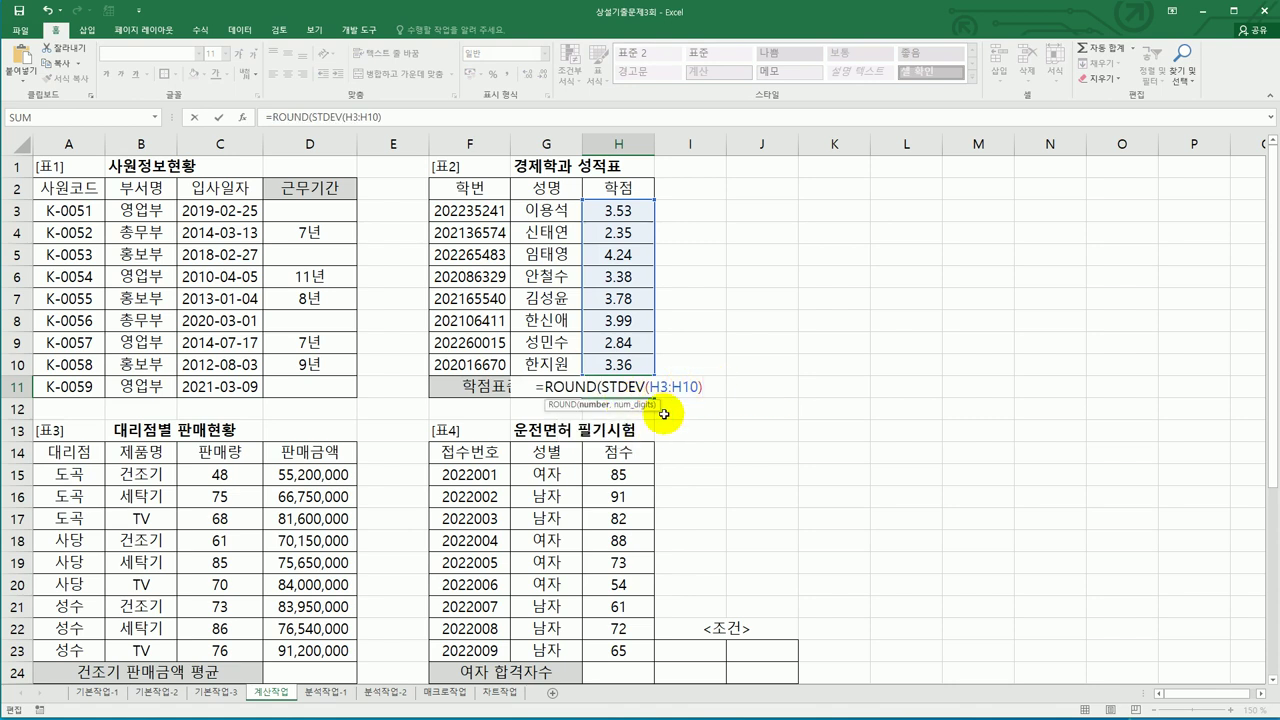
{"action": "type", "text": ","}
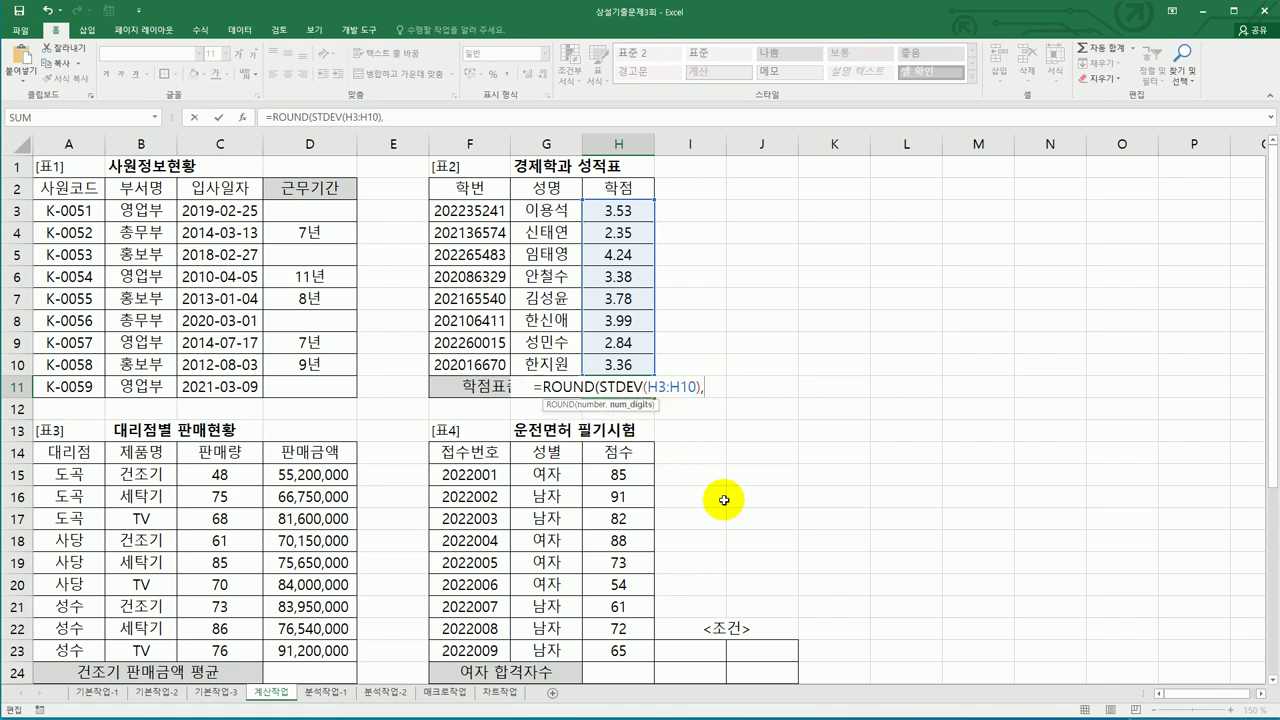
{"action": "type", "text": "2"}
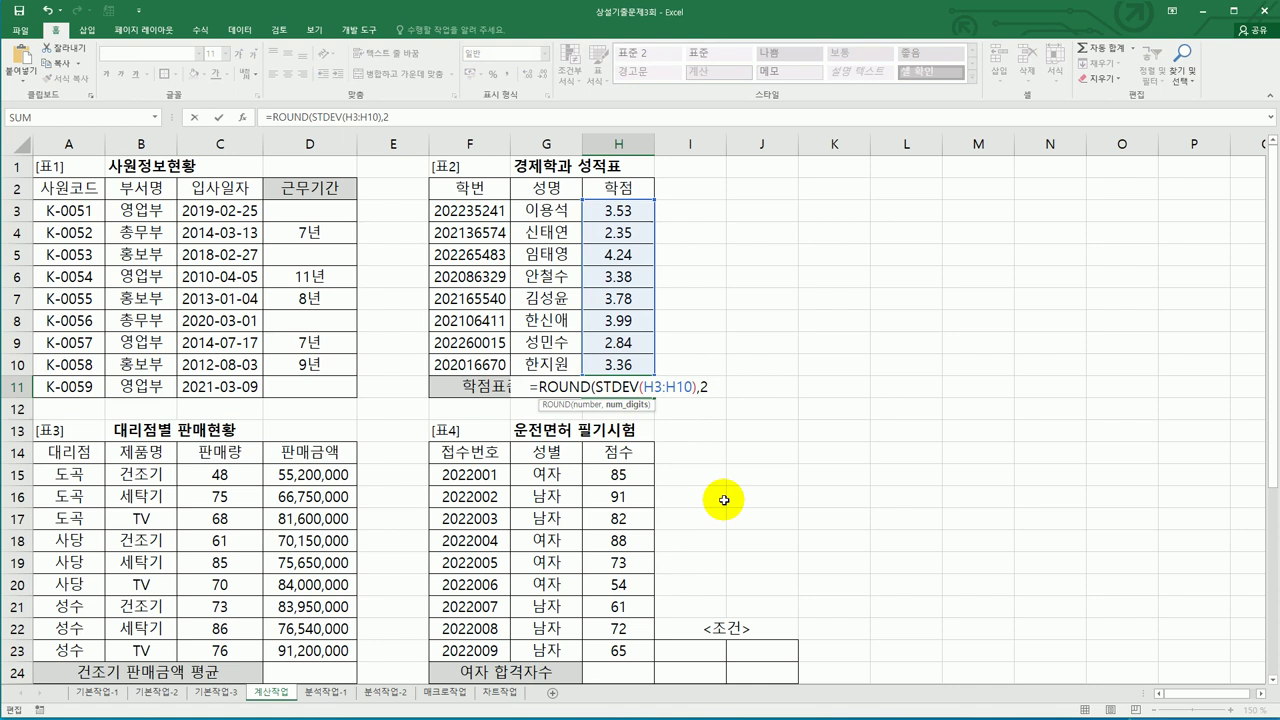
{"action": "type", "text": ")"}
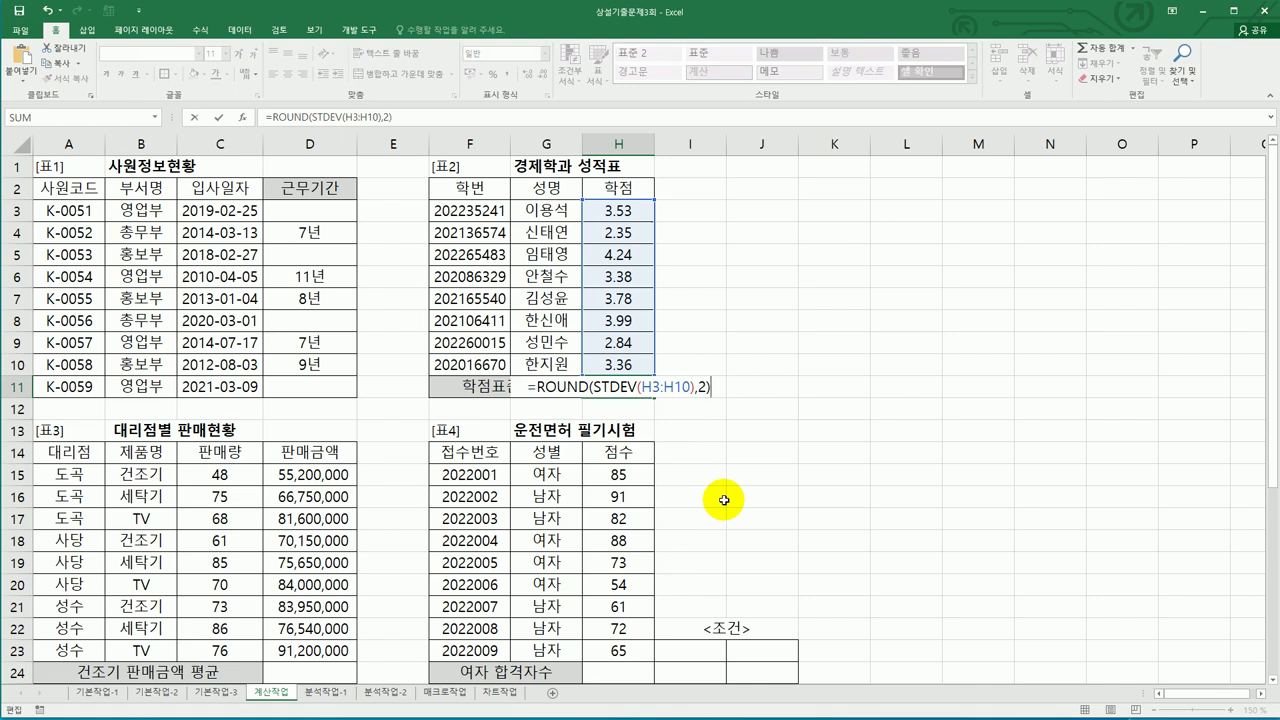
{"action": "key", "text": "Return"}
{"action": "left_click", "coordinate": [645, 390]}
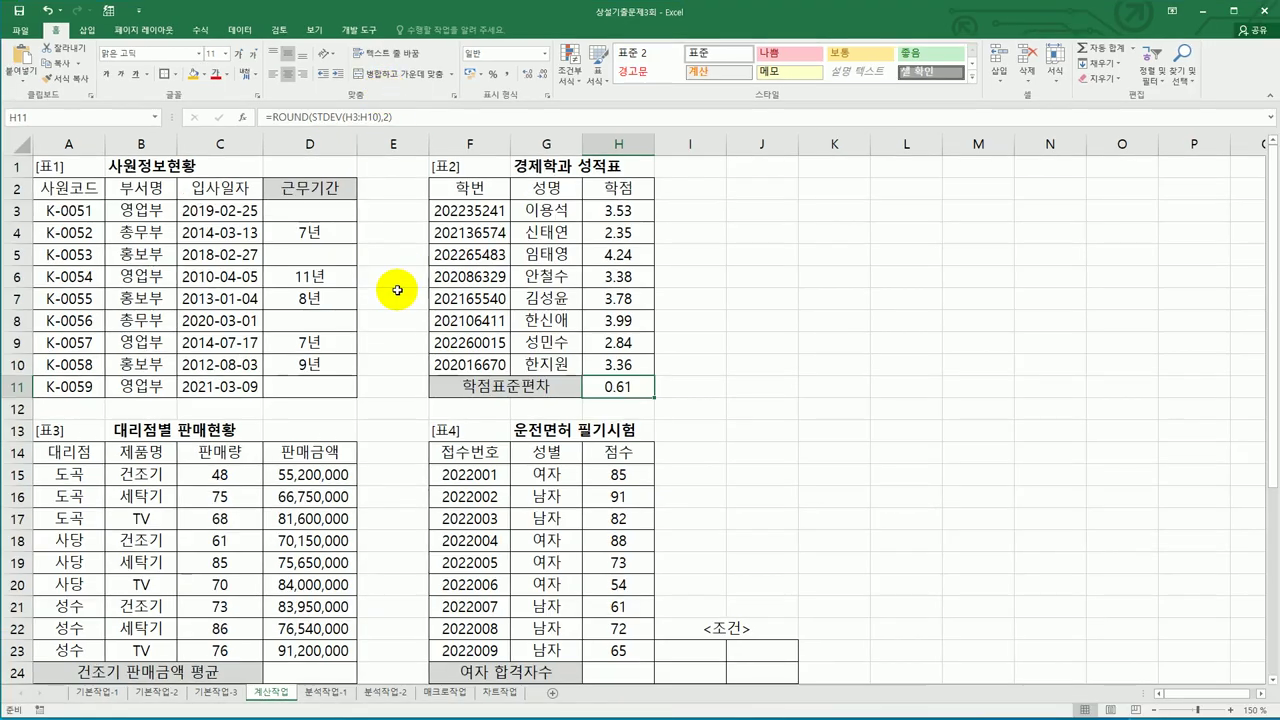
- Start a SUMIF formula in D24 of 표3 with the 제품명 cells B15:B23 as its range, followed by a comma
{"action": "left_click", "coordinate": [376, 409]}
{"action": "scroll", "coordinate": [376, 409], "scroll_direction": "down", "scroll_amount": 3}
{"action": "left_click", "coordinate": [334, 478]}
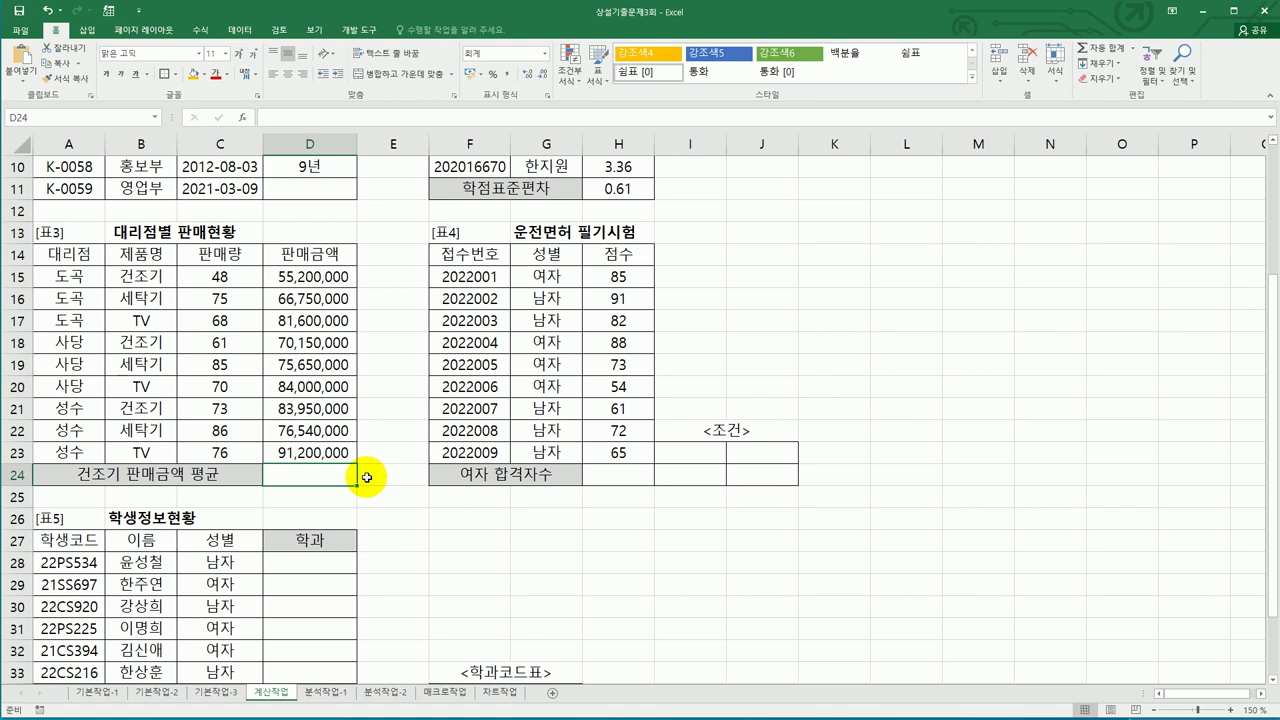
{"action": "type", "text": "="}
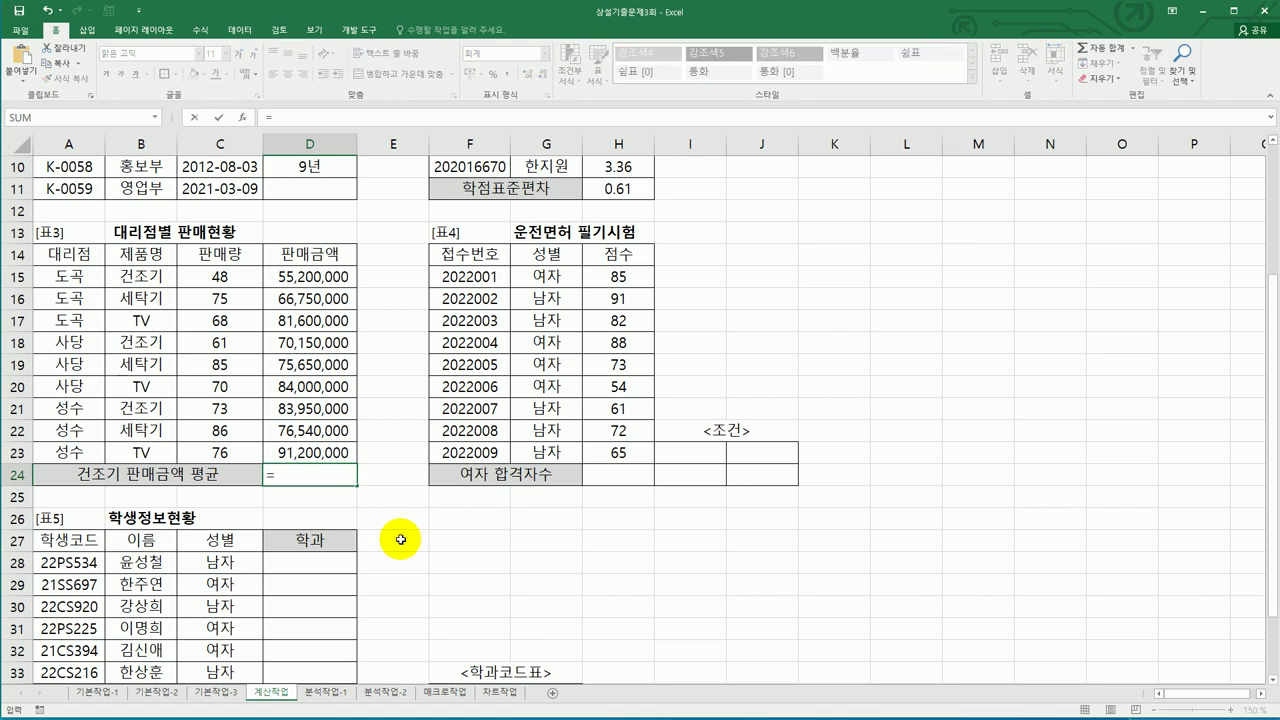
{"action": "type", "text": "sumif("}
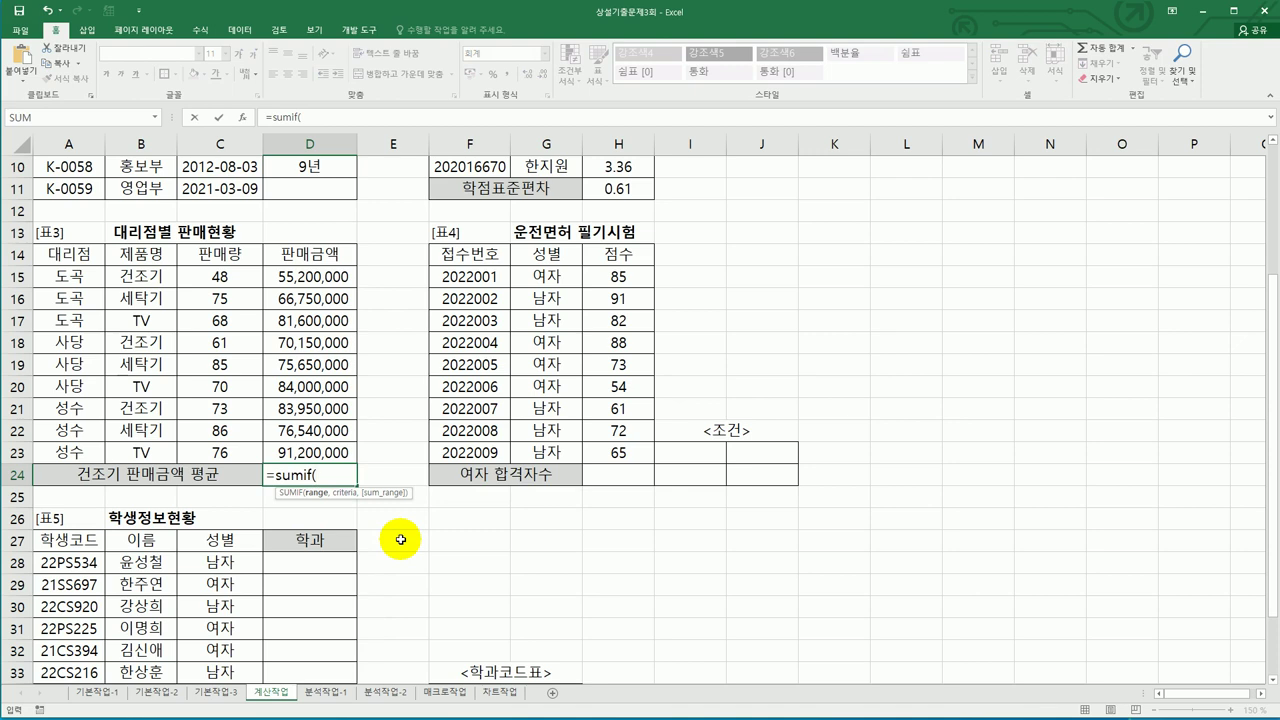
{"action": "left_click_drag", "start_coordinate": [150, 276], "coordinate": [148, 455]}
{"action": "type", "text": ","}
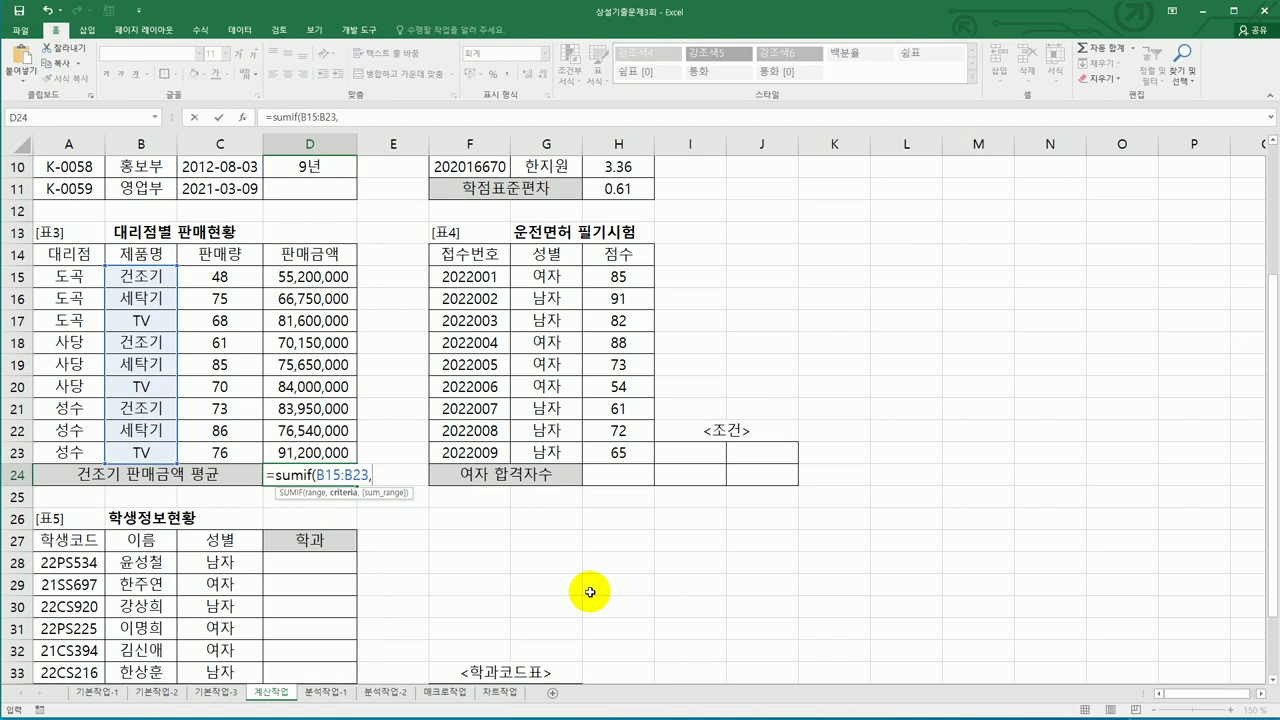
- Set the SUMIF criteria to "건조기" and its sum range to D15:D23 in the function arguments, and confirm
{"action": "left_click", "coordinate": [243, 120]}
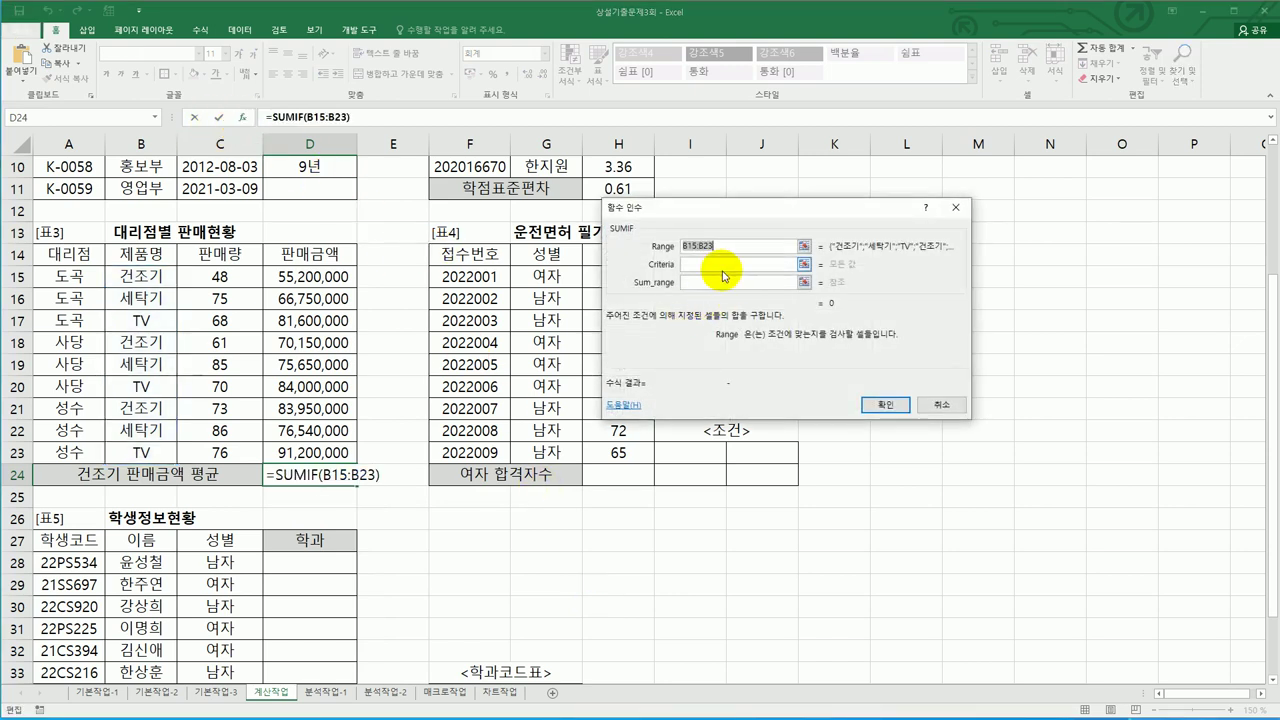
{"action": "left_click", "coordinate": [720, 265]}
{"action": "type", "text": "ㄱ"}
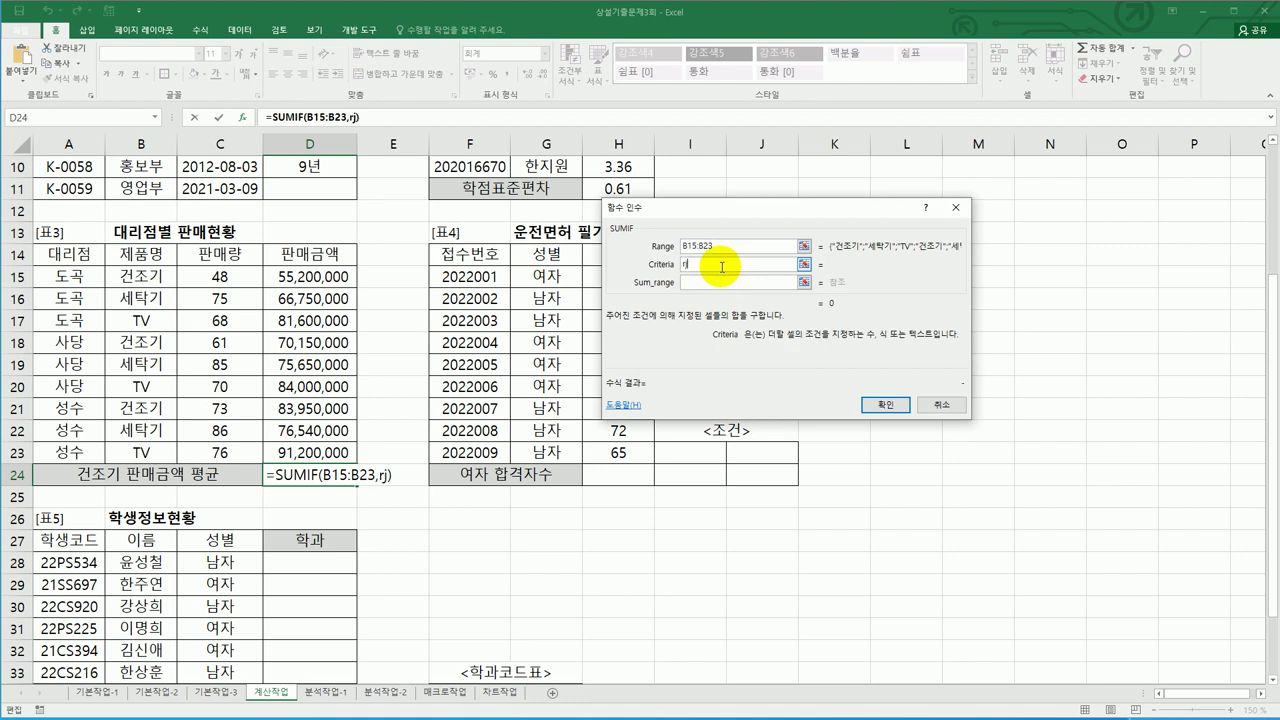
{"action": "type", "text": "건조기"}
{"action": "key", "text": "Tab"}
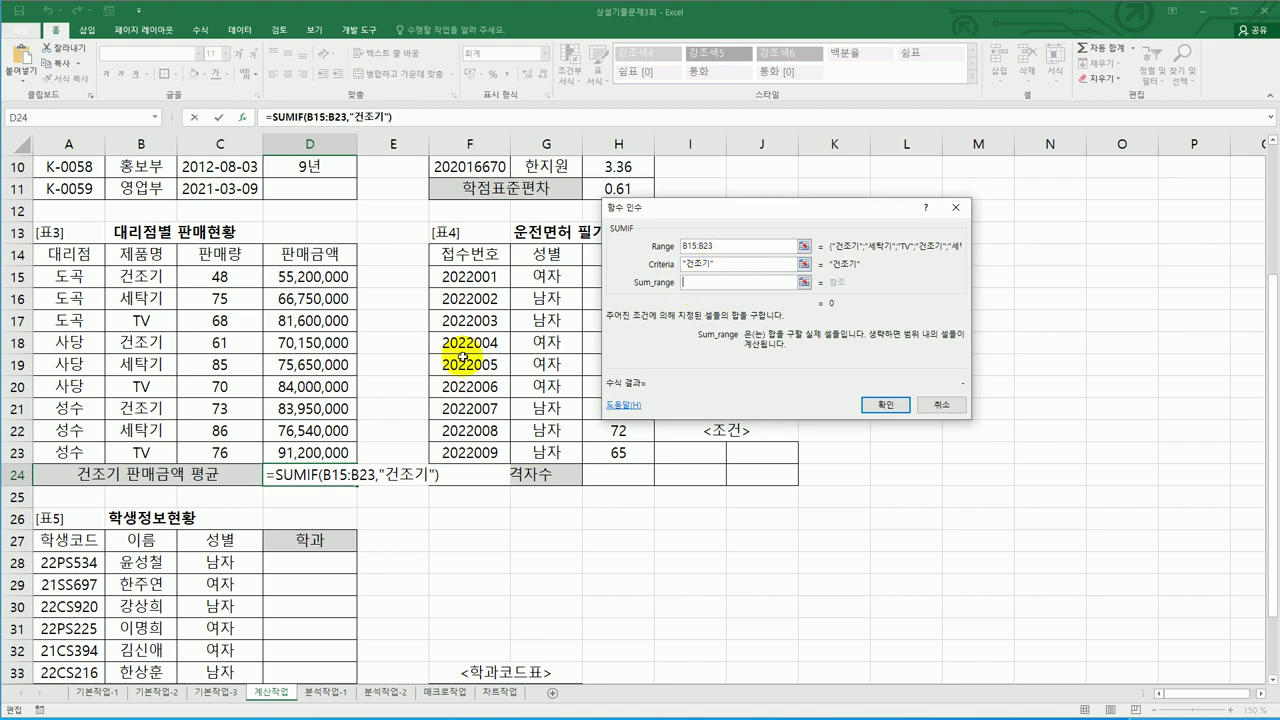
{"action": "left_click_drag", "start_coordinate": [336, 277], "coordinate": [334, 446]}
{"action": "left_click", "coordinate": [872, 405]}
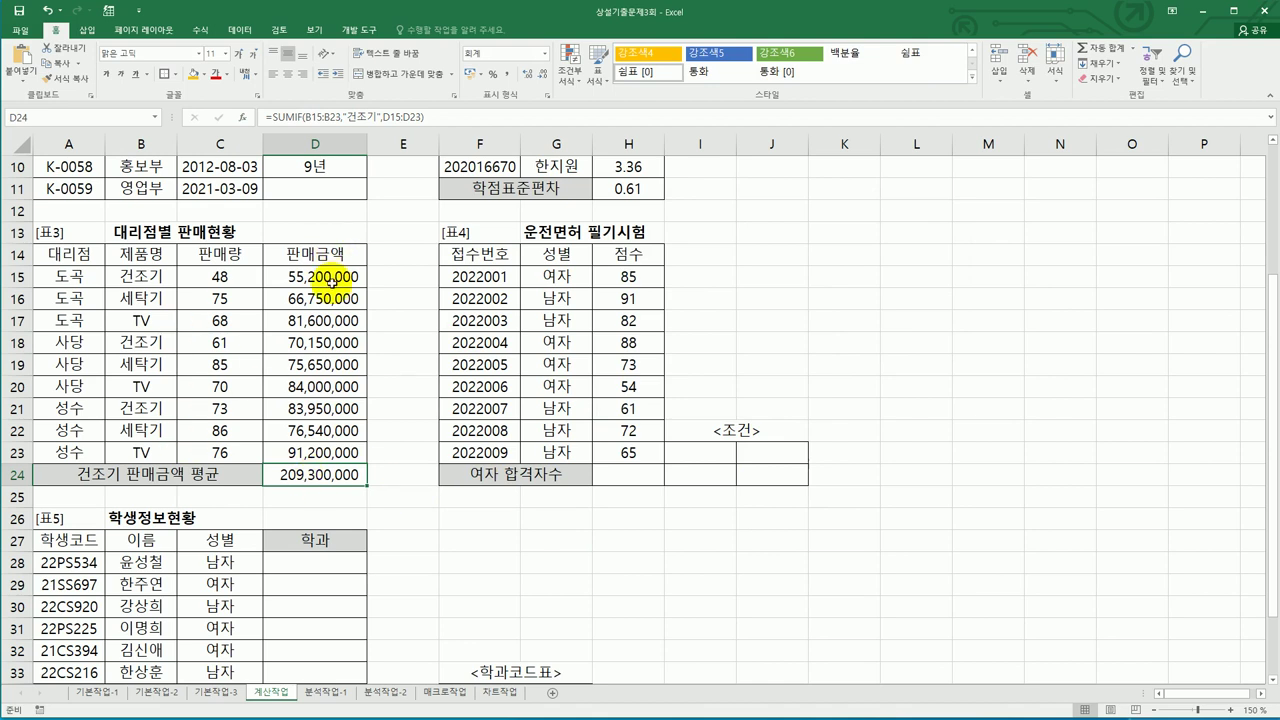
- Divide the SUMIF formula in D24 by a COUNTIF function that uses the 제품명 cells B15:B23 as its range
{"action": "left_click", "coordinate": [450, 122]}
{"action": "type", "text": "/"}
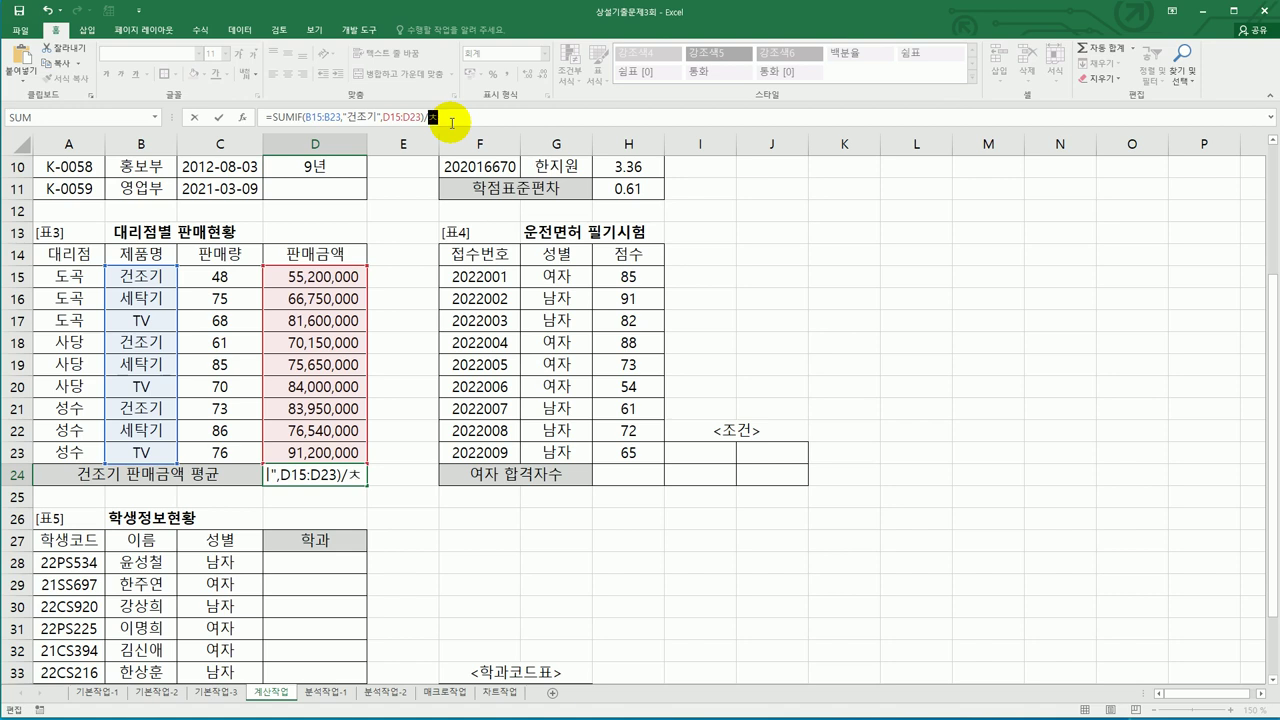
{"action": "type", "text": "cou"}
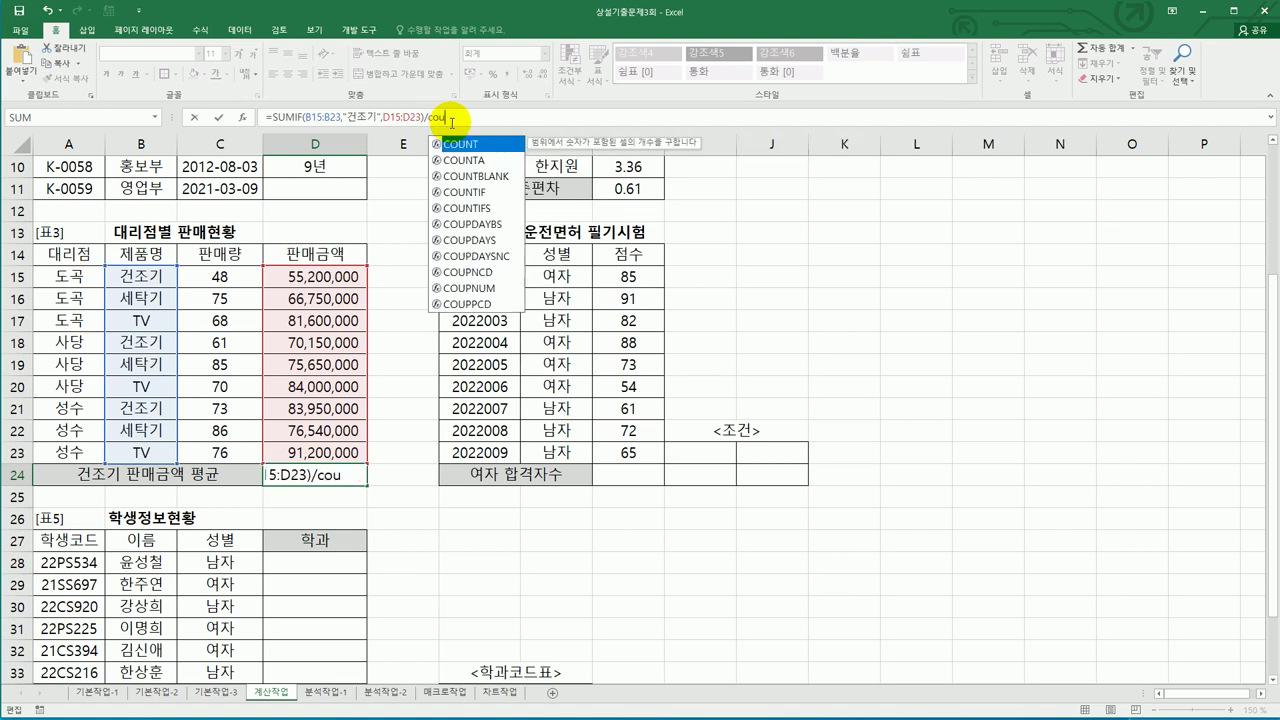
{"action": "double_click", "coordinate": [470, 191]}
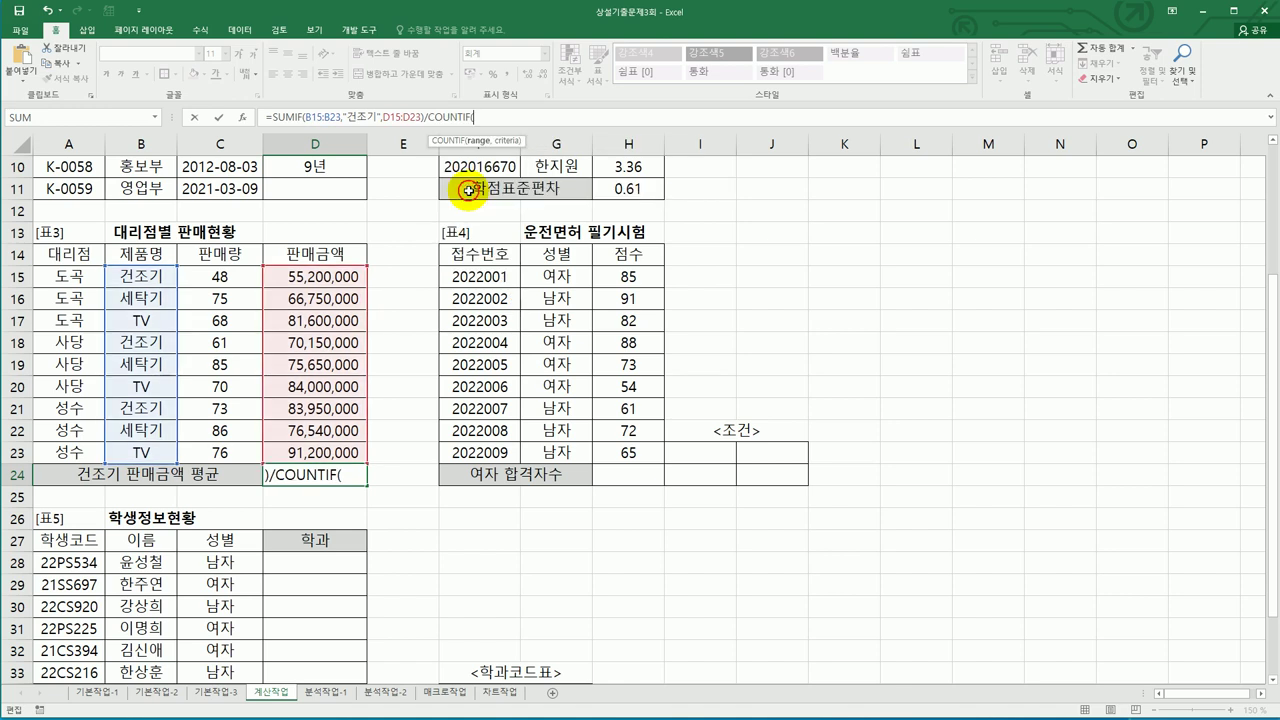
{"action": "left_click", "coordinate": [242, 117]}
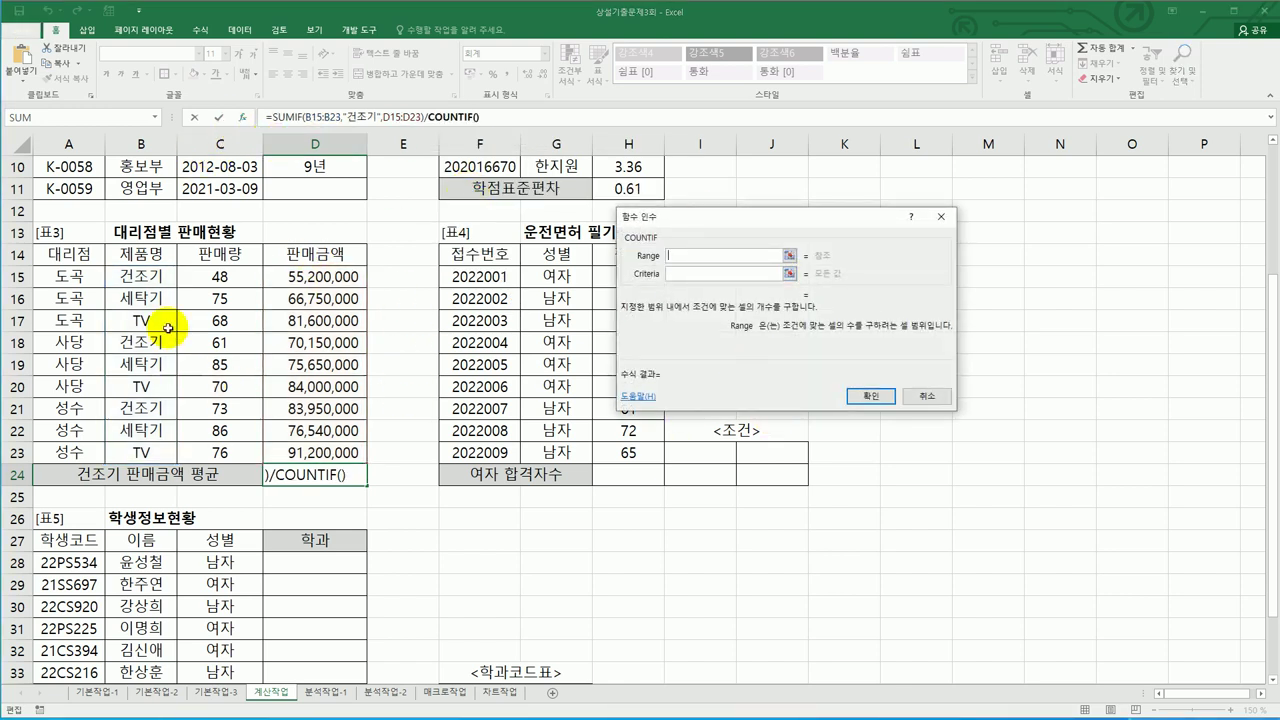
{"action": "left_click_drag", "start_coordinate": [148, 283], "coordinate": [135, 452]}
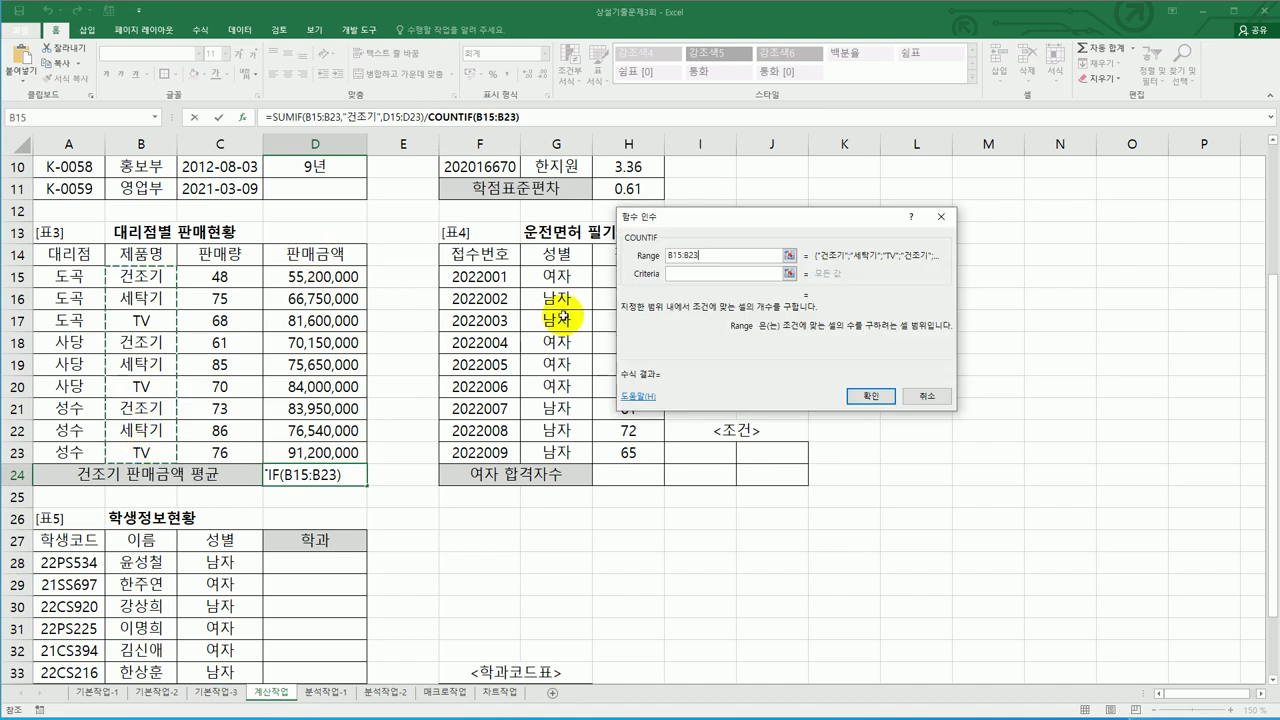
- Set the COUNTIF criteria to "건조기" in the function arguments and confirm the formula
{"action": "left_click", "coordinate": [686, 273]}
{"action": "type", "text": "rjswh"}
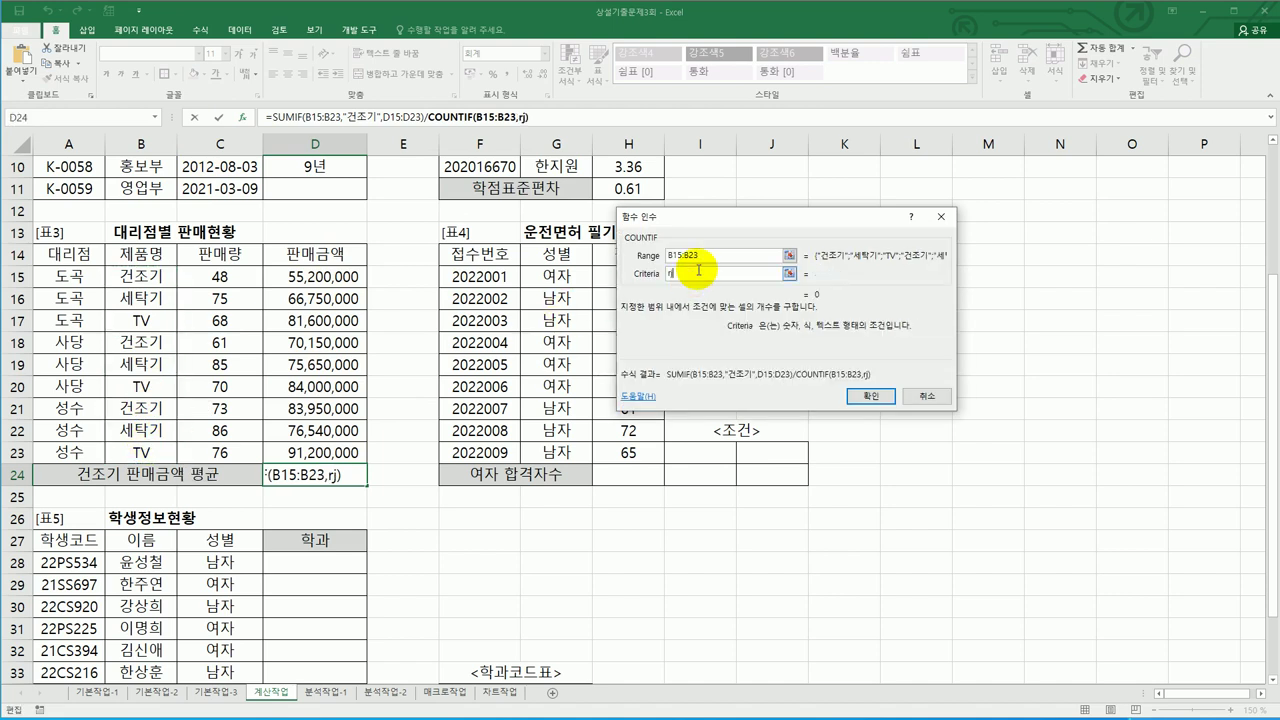
{"action": "key", "text": "BackSpace"}
{"action": "key", "text": "BackSpace"}
{"action": "key", "text": "BackSpace"}
{"action": "key", "text": "BackSpace"}
{"action": "key", "text": "BackSpace"}
{"action": "key", "text": "Hangul"}
{"action": "type", "text": "ㄱ건조기"}
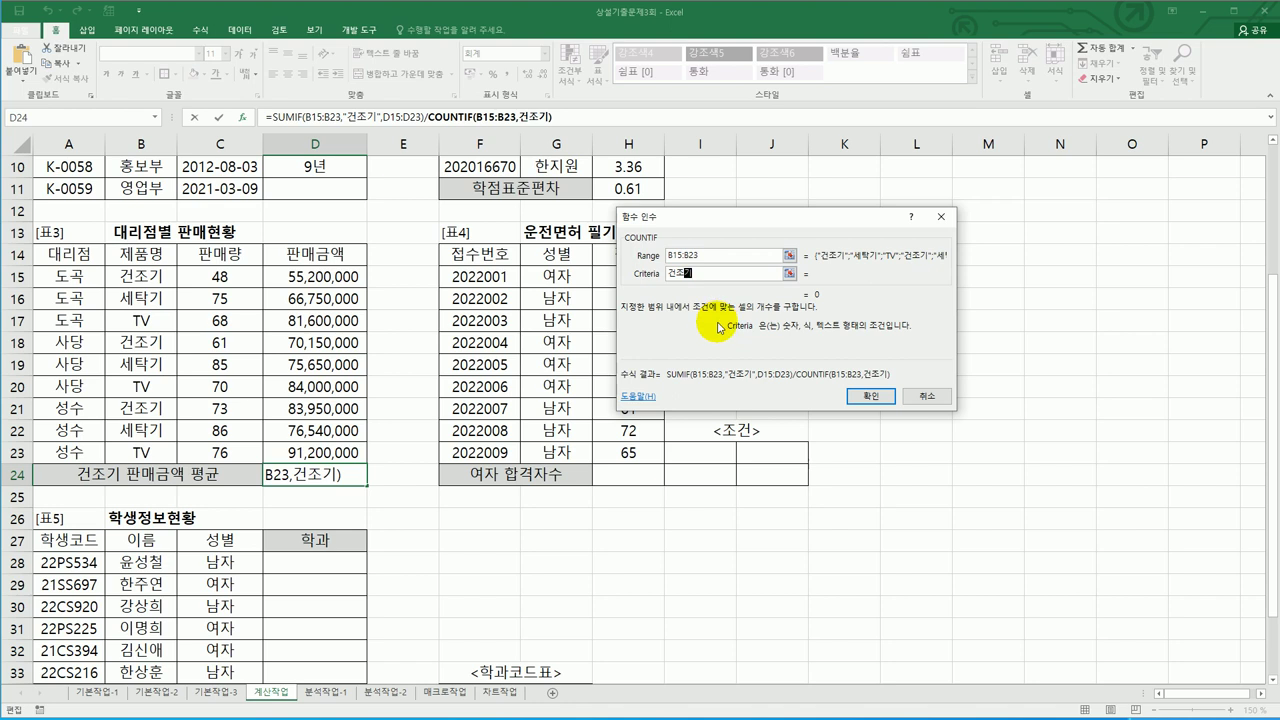
{"action": "left_click", "coordinate": [714, 330]}
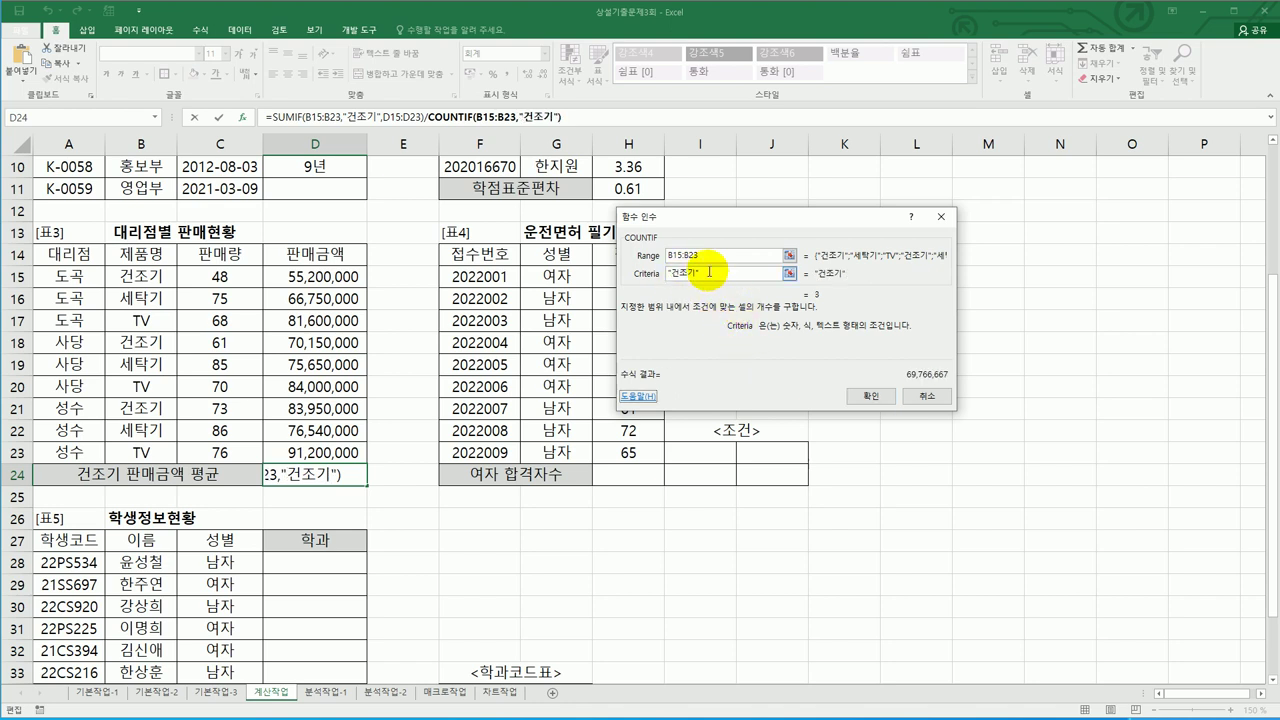
{"action": "left_click", "coordinate": [868, 395]}
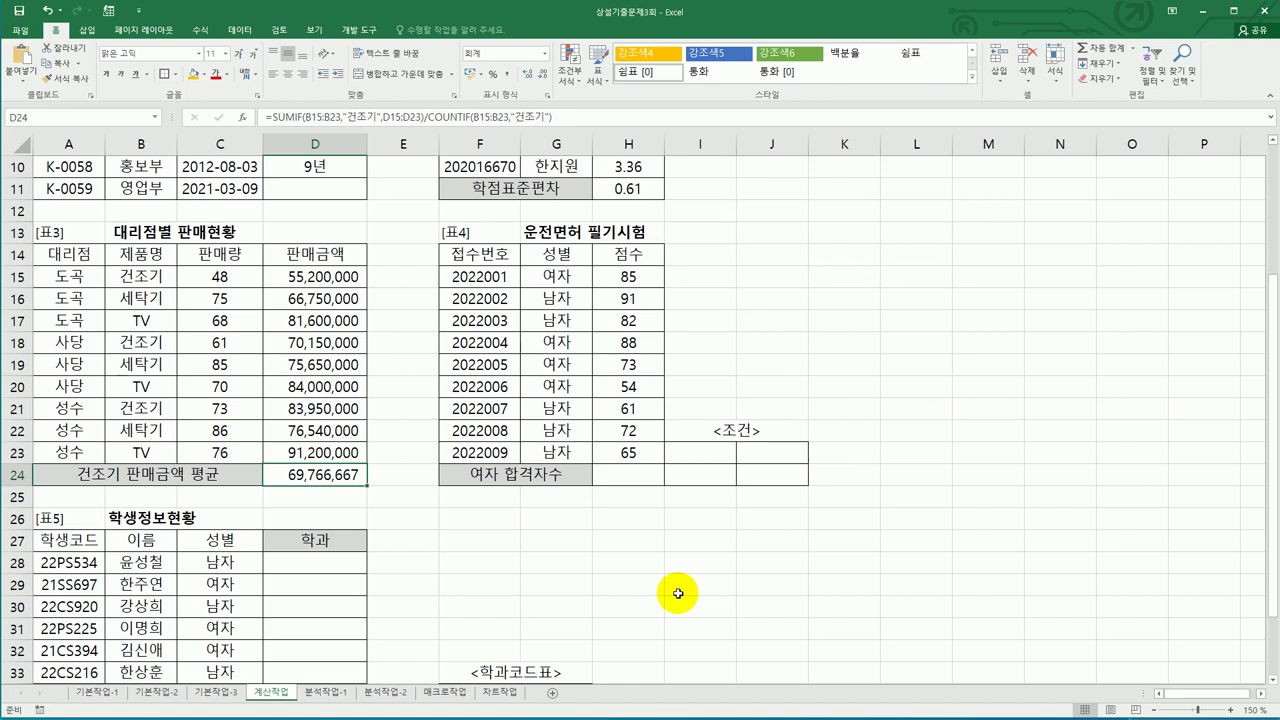
- Copy the 성별 header and the 여자 cell below it from 표4 into I23:I24 of the 조건 area
{"action": "left_click_drag", "start_coordinate": [558, 252], "coordinate": [562, 266]}
{"action": "key", "text": "ctrl+c"}
{"action": "left_click", "coordinate": [683, 462]}
{"action": "key", "text": "ctrl+v"}
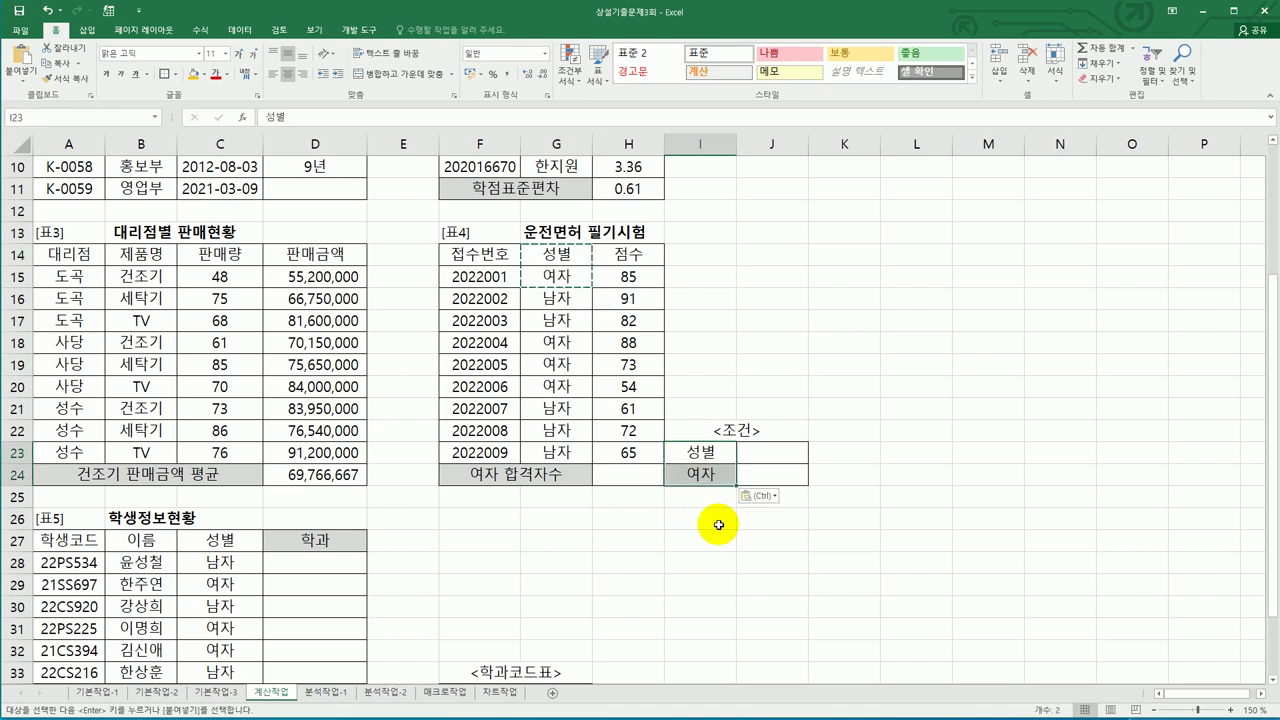
- Copy the 점수 header of 표4 into J23 and enter the condition >=70 in J24
{"action": "left_click", "coordinate": [636, 253]}
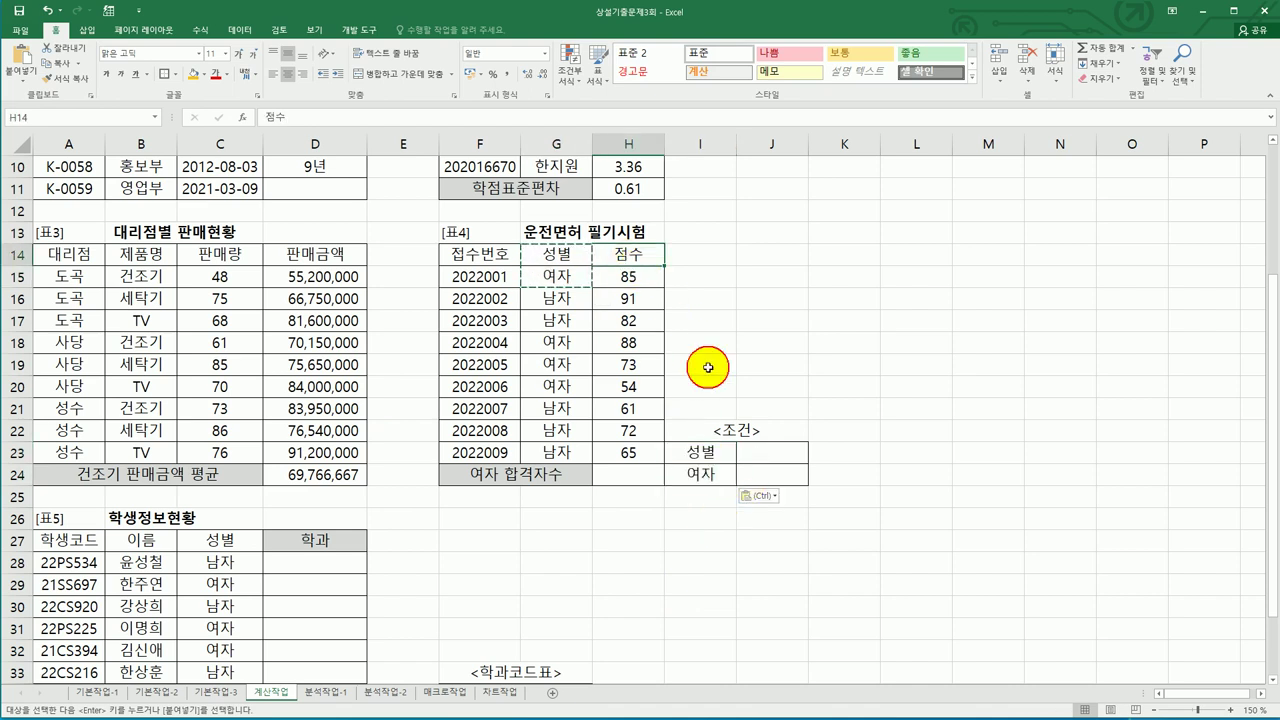
{"action": "key", "text": "ctrl+c"}
{"action": "left_click", "coordinate": [772, 452]}
{"action": "key", "text": "ctrl+v"}
{"action": "left_click", "coordinate": [785, 476]}
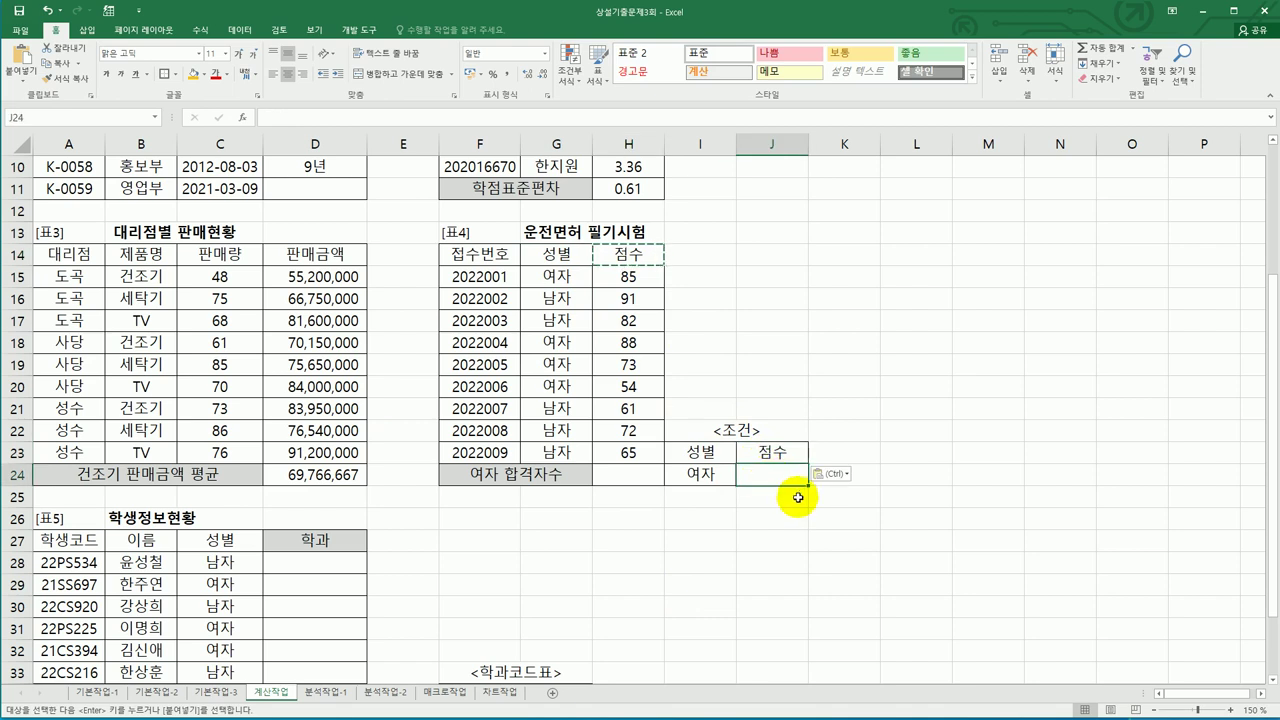
{"action": "type", "text": ">=70"}
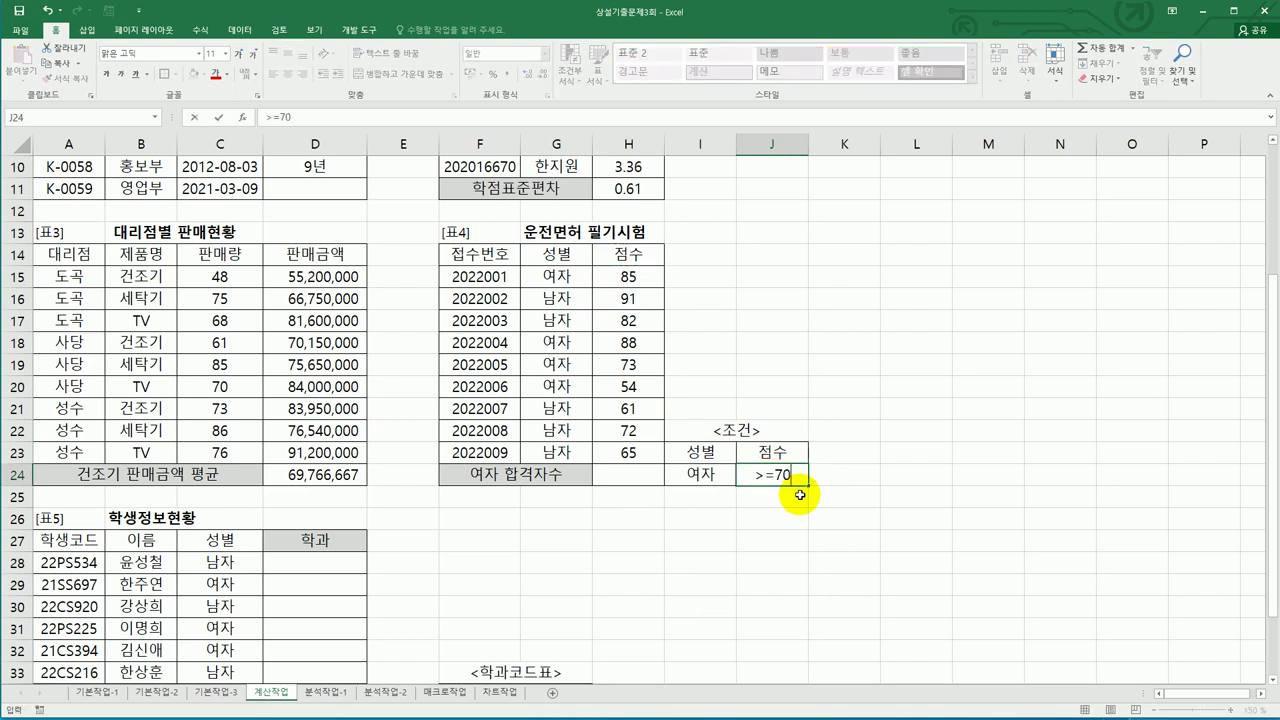
{"action": "key", "text": "Return"}
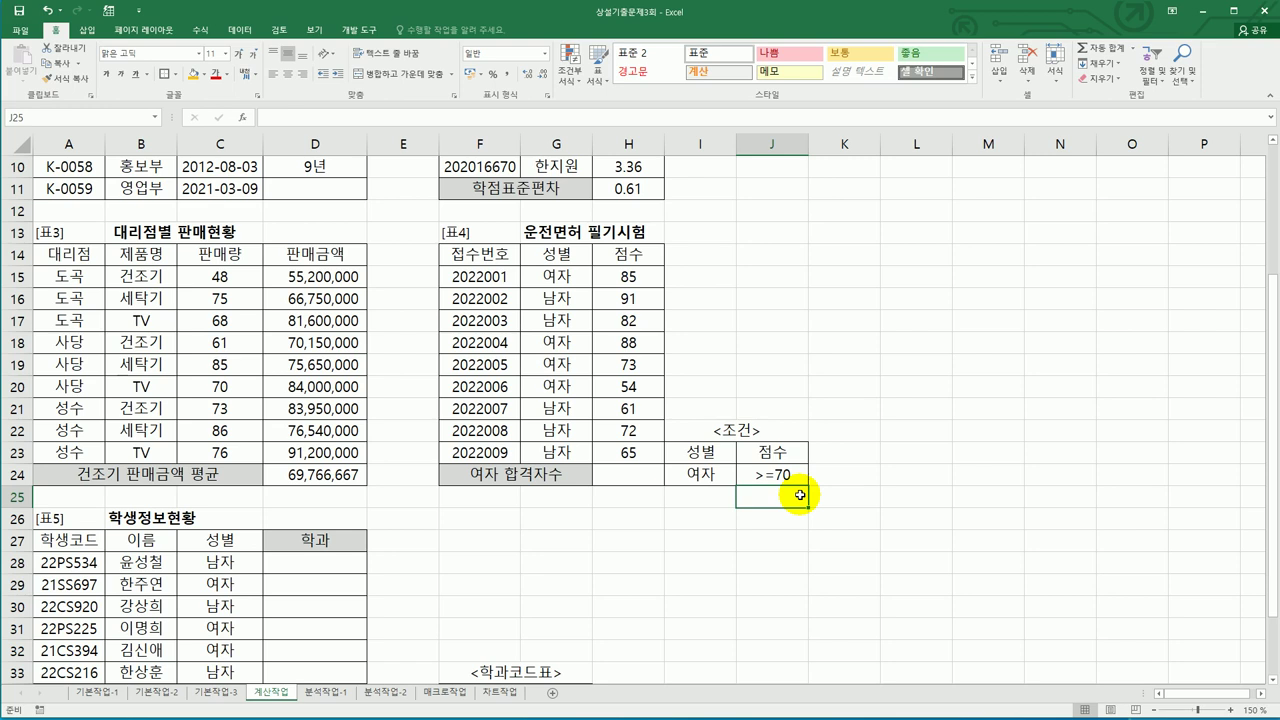
- Start a DCOUNT formula in the 여자 합격자수 cell H24 with F14:H23 as its database
{"action": "left_click", "coordinate": [632, 476]}
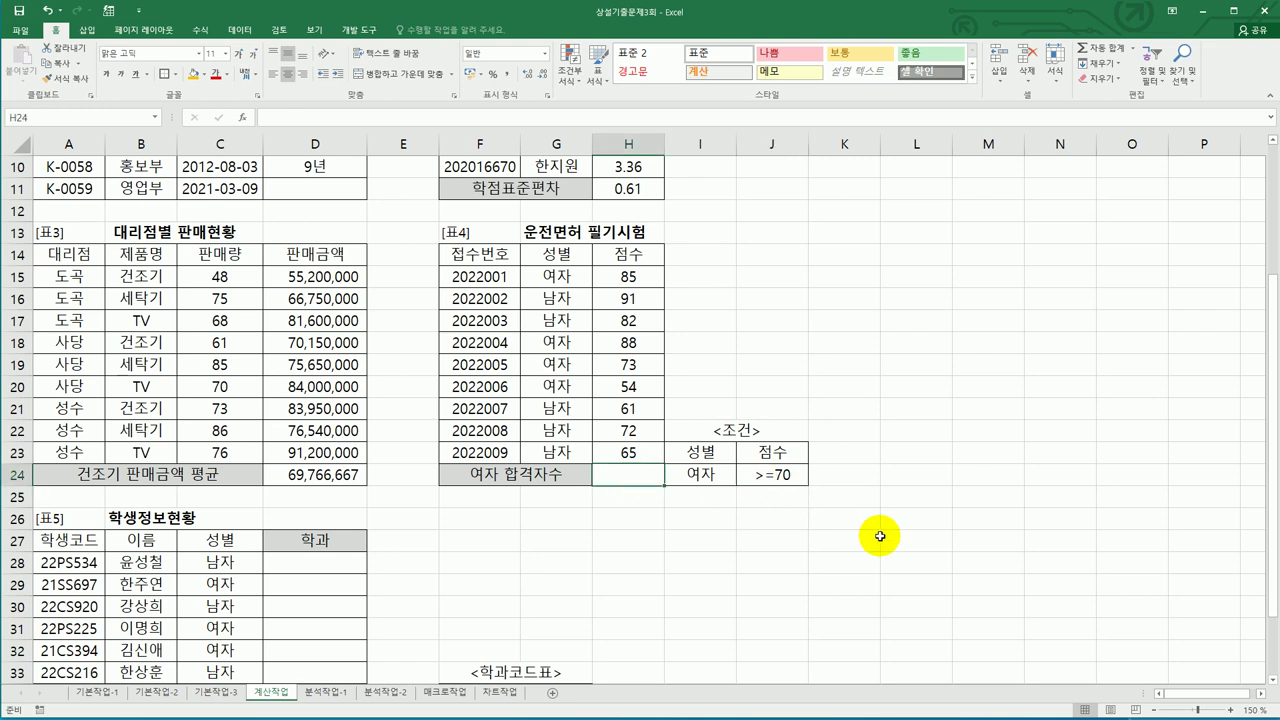
{"action": "type", "text": "=ㅇ"}
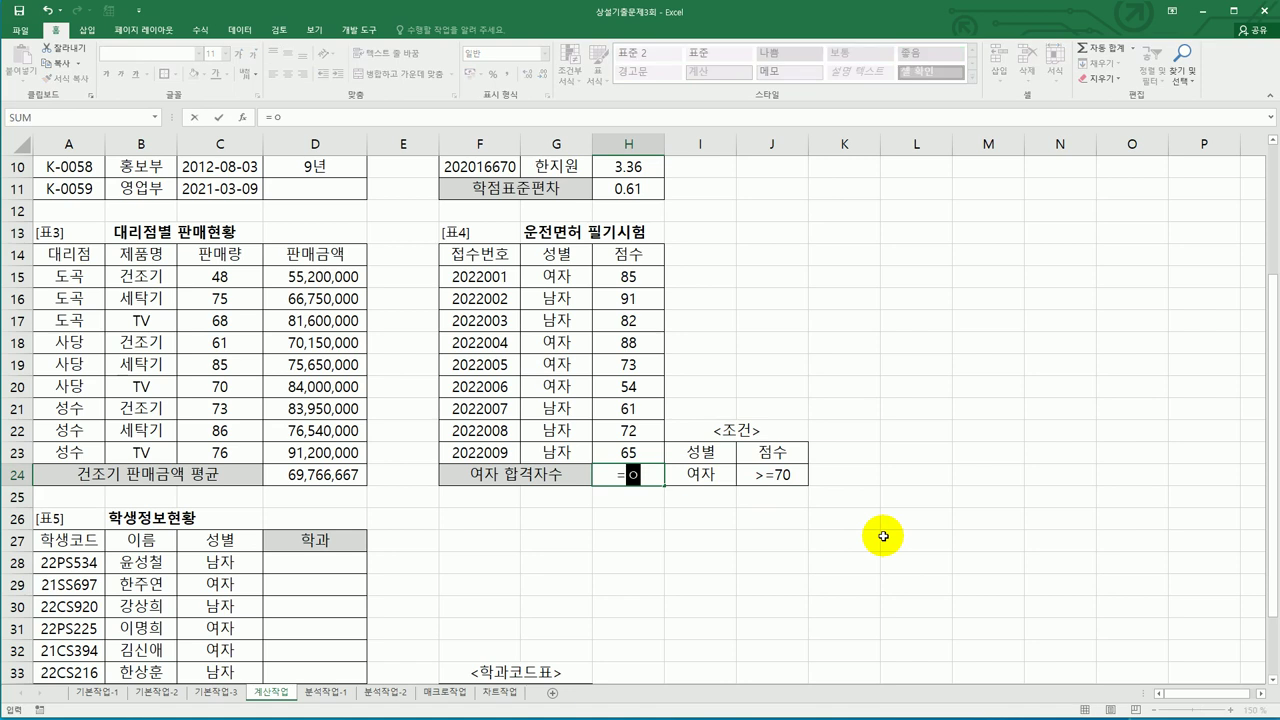
{"action": "key", "text": "BackSpace"}
{"action": "type", "text": "dc"}
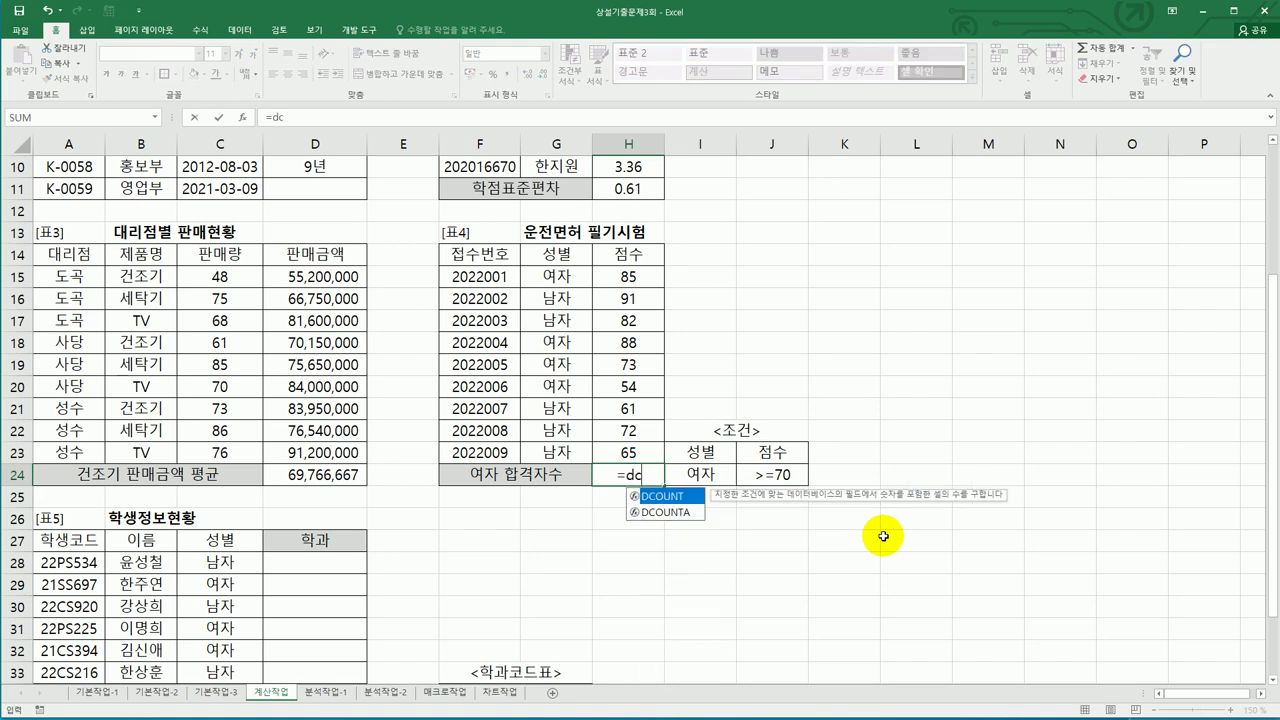
{"action": "double_click", "coordinate": [683, 495]}
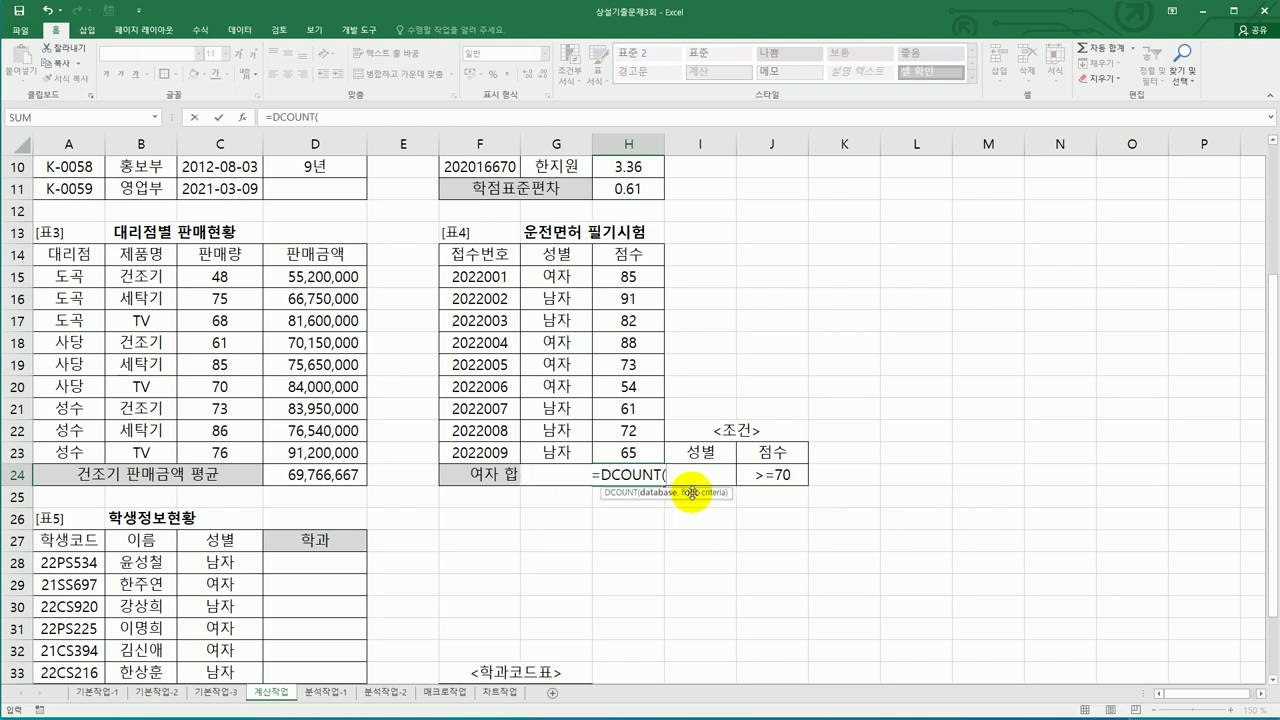
{"action": "left_click", "coordinate": [243, 118]}
{"action": "left_click_drag", "start_coordinate": [603, 175], "coordinate": [926, 187]}
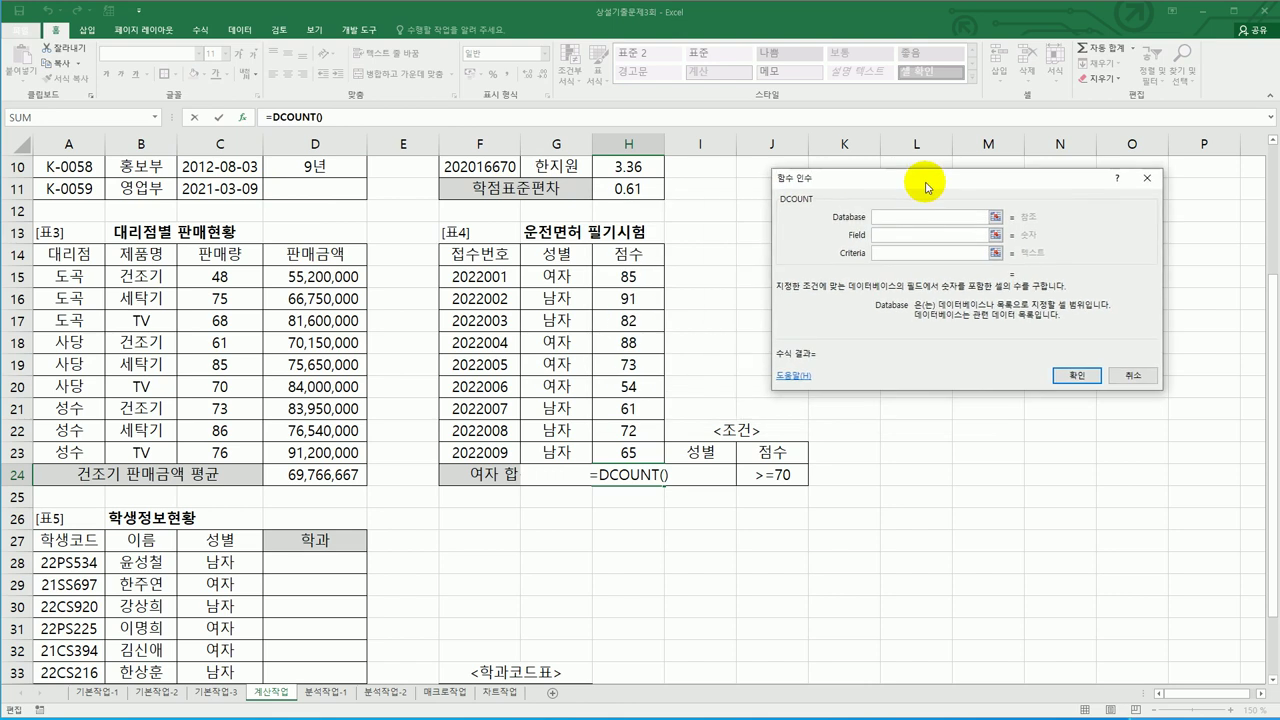
{"action": "left_click_drag", "start_coordinate": [495, 262], "coordinate": [646, 455]}
- Set the DCOUNT field to the 점수 header H14 and the criteria to I23:J24, and confirm the formula
{"action": "left_click", "coordinate": [880, 236]}
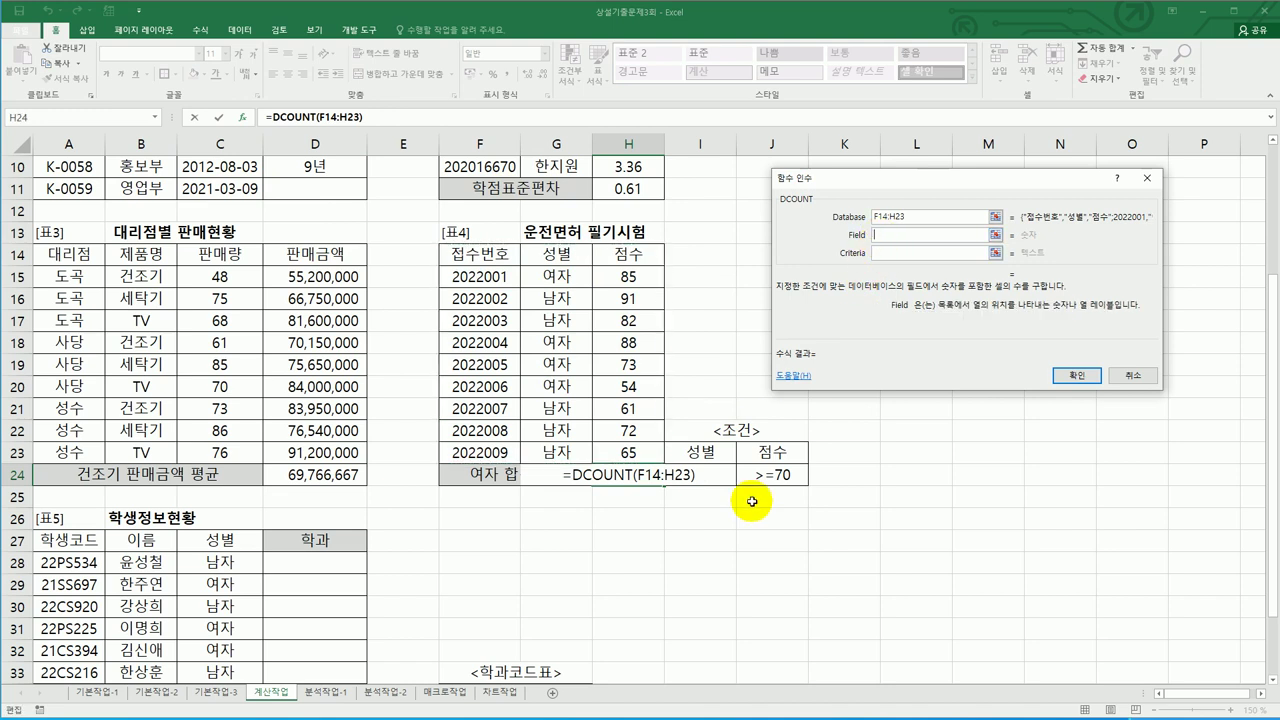
{"action": "left_click", "coordinate": [636, 256]}
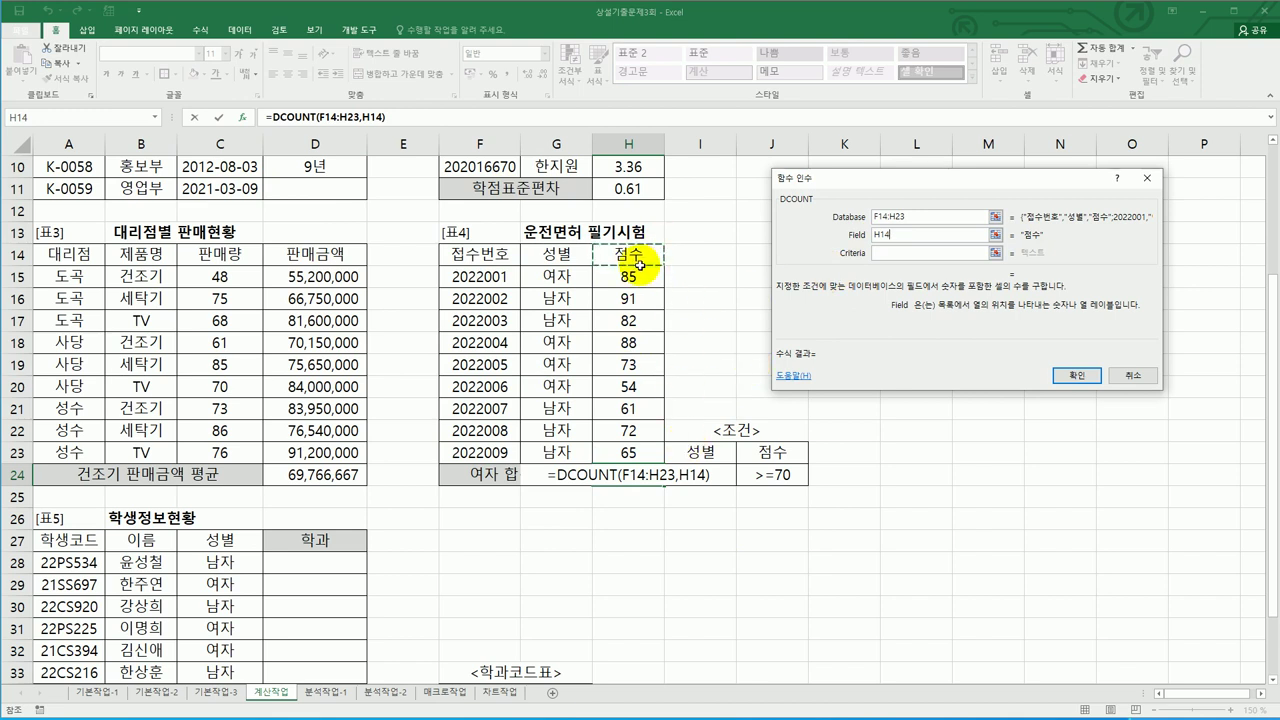
{"action": "left_click", "coordinate": [929, 253]}
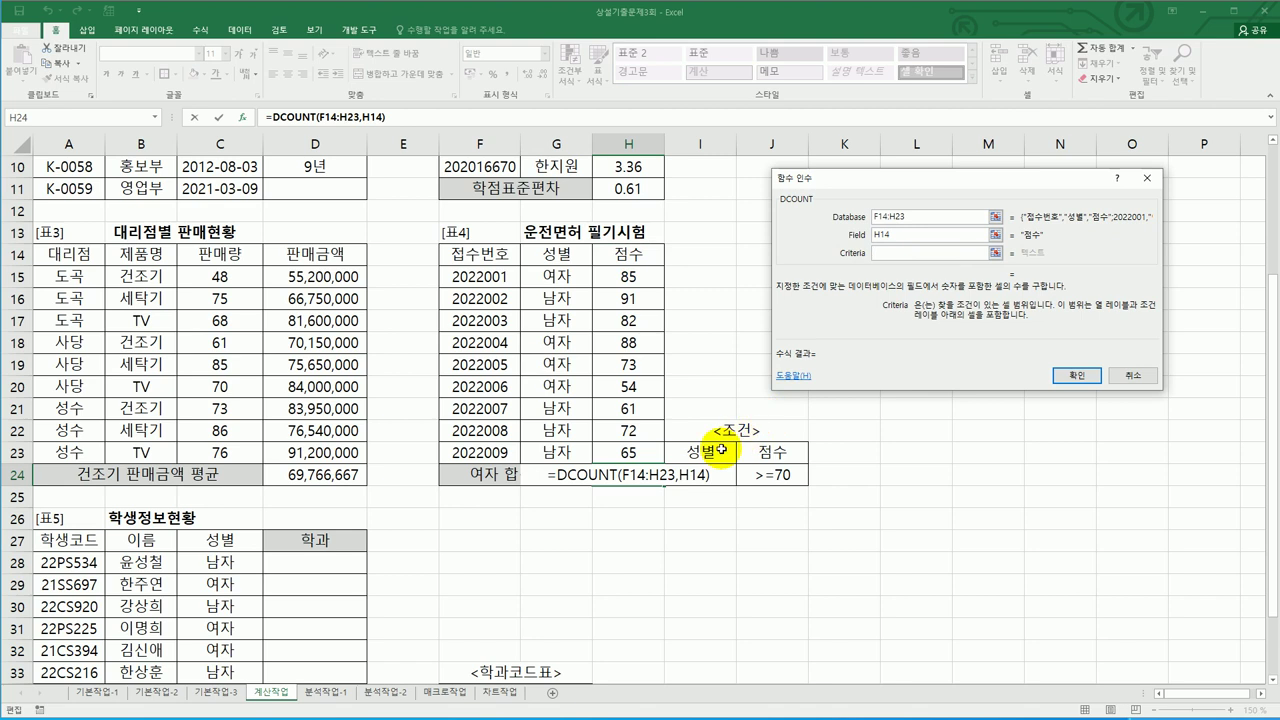
{"action": "left_click_drag", "start_coordinate": [721, 450], "coordinate": [766, 477]}
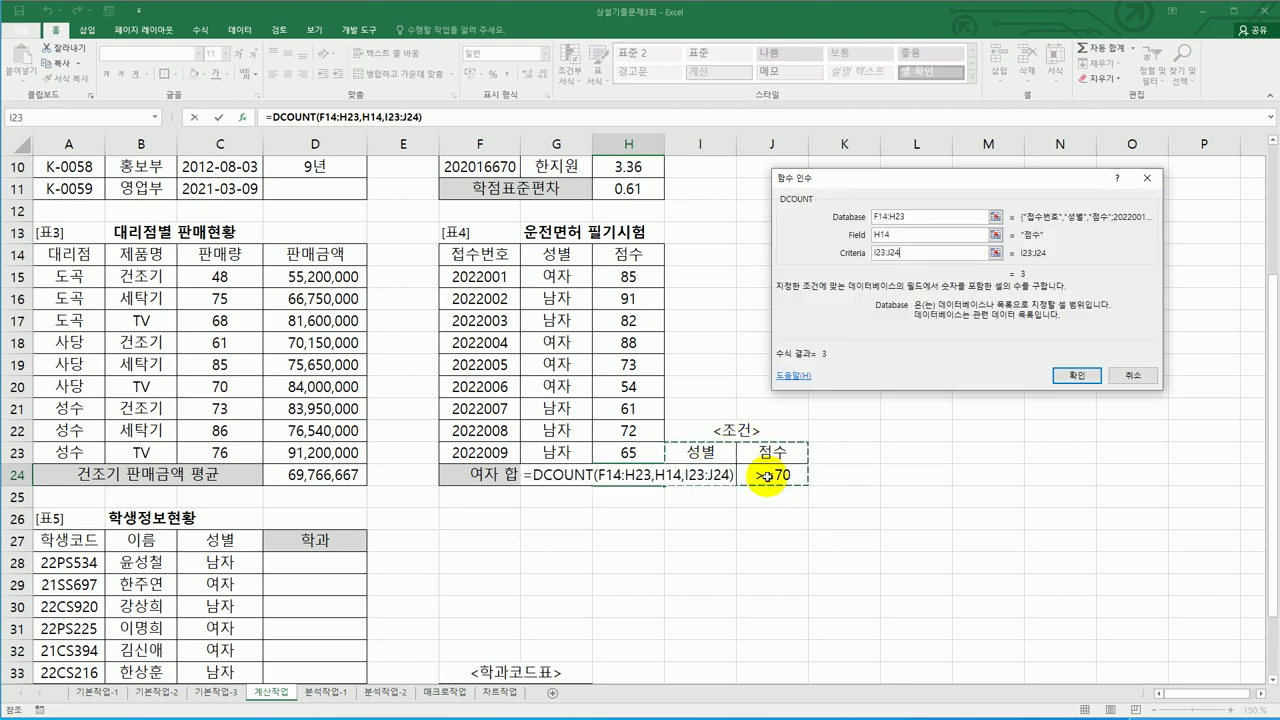
{"action": "left_click", "coordinate": [1070, 375]}
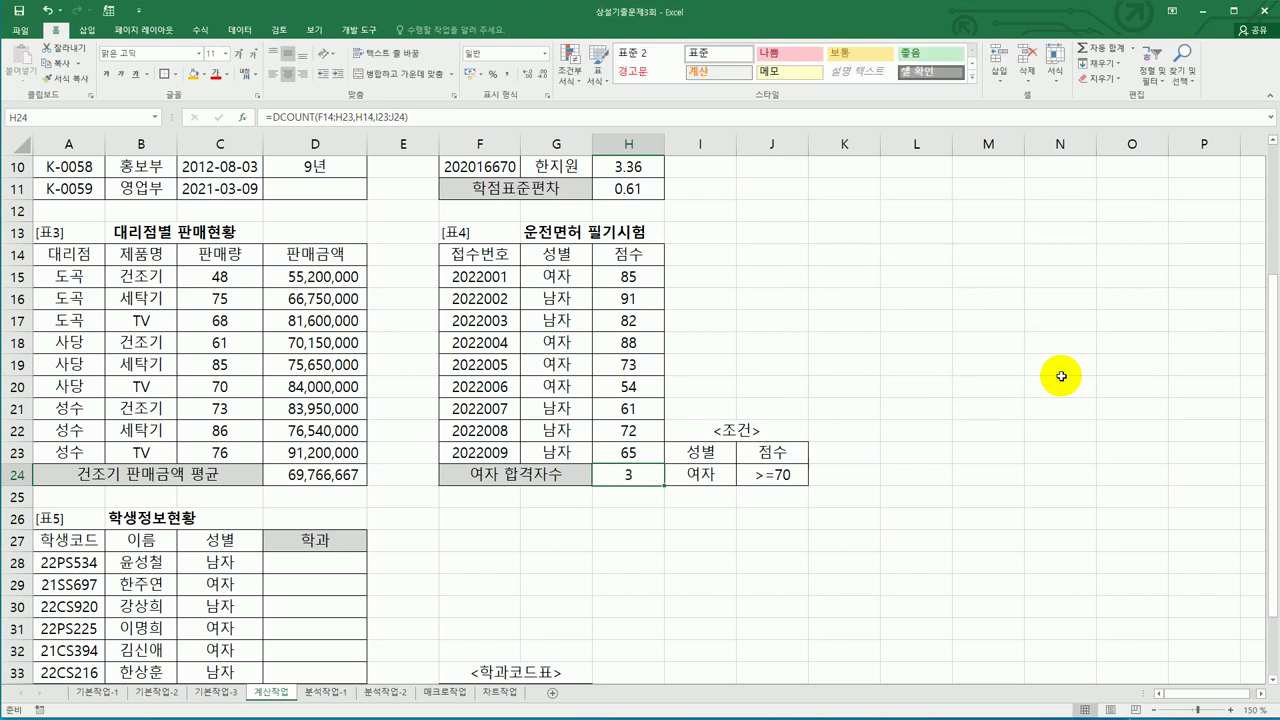
- Append & and an opening quotation mark to the DCOUNT formula in H24, and accept Excel's proposed correction to &""
{"action": "double_click", "coordinate": [650, 480]}
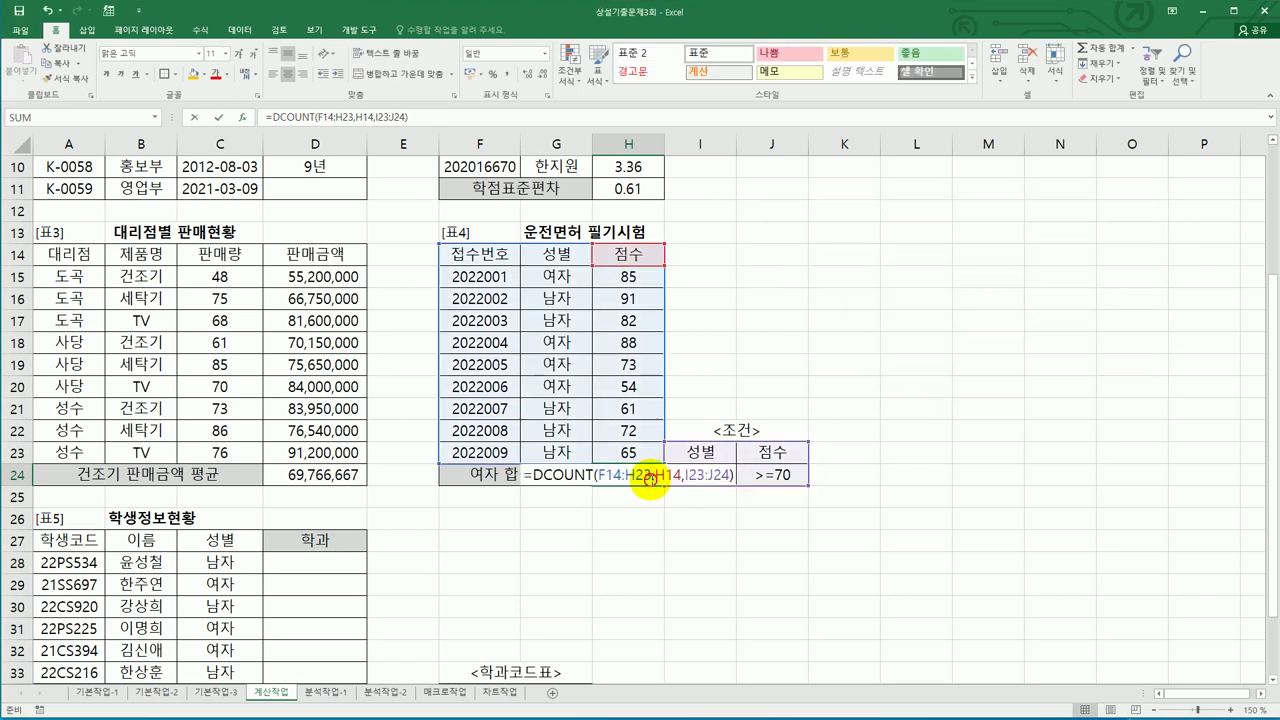
{"action": "left_click", "coordinate": [734, 475]}
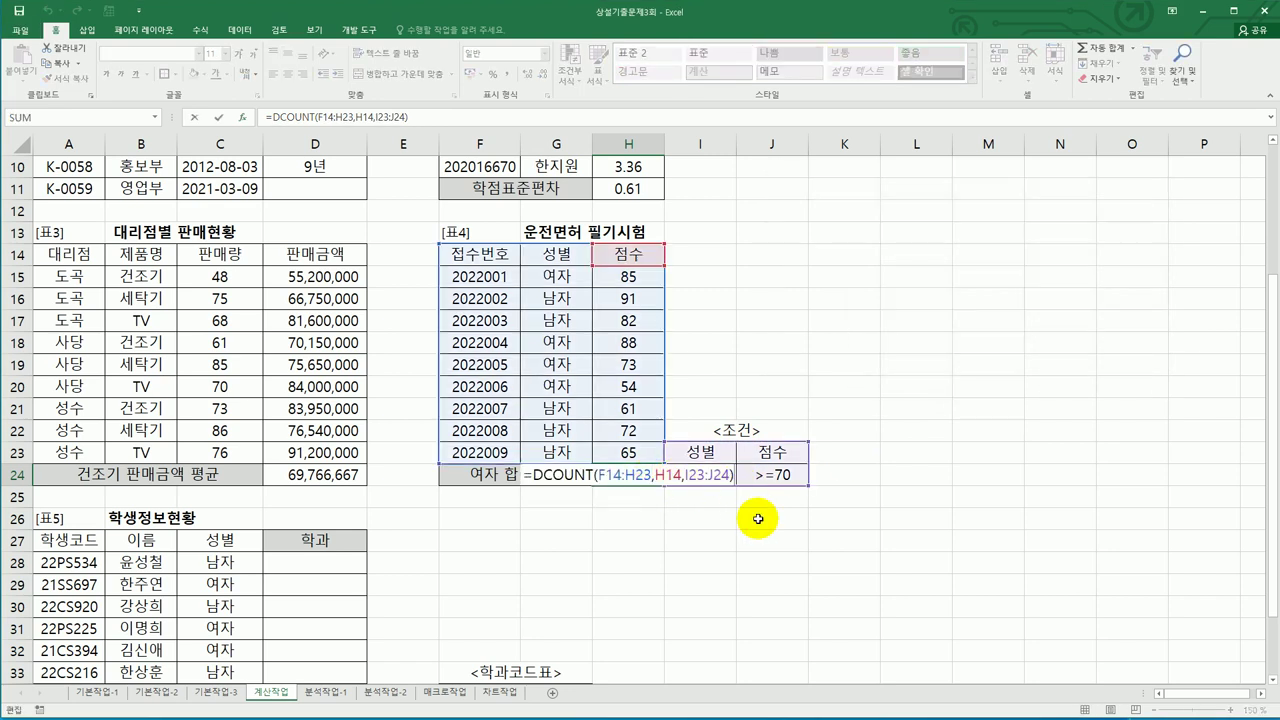
{"action": "type", "text": "&"}
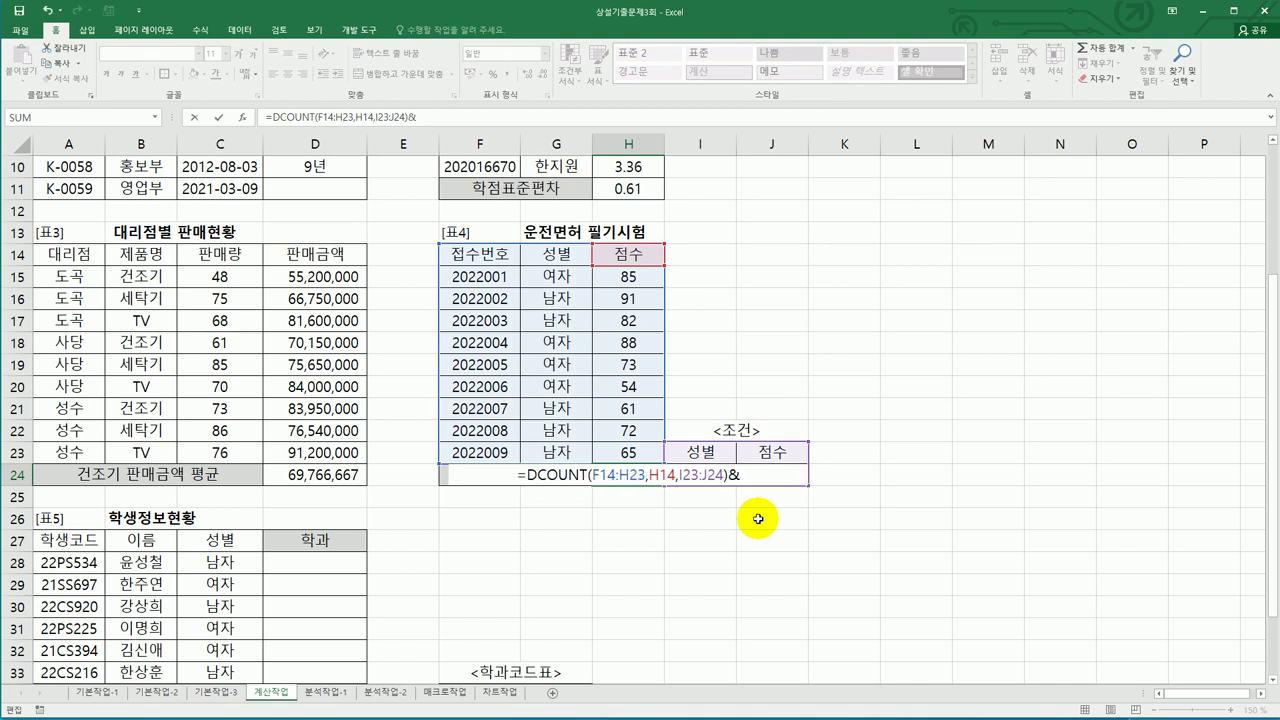
{"action": "type", "text": "\""}
{"action": "key", "text": "Return"}
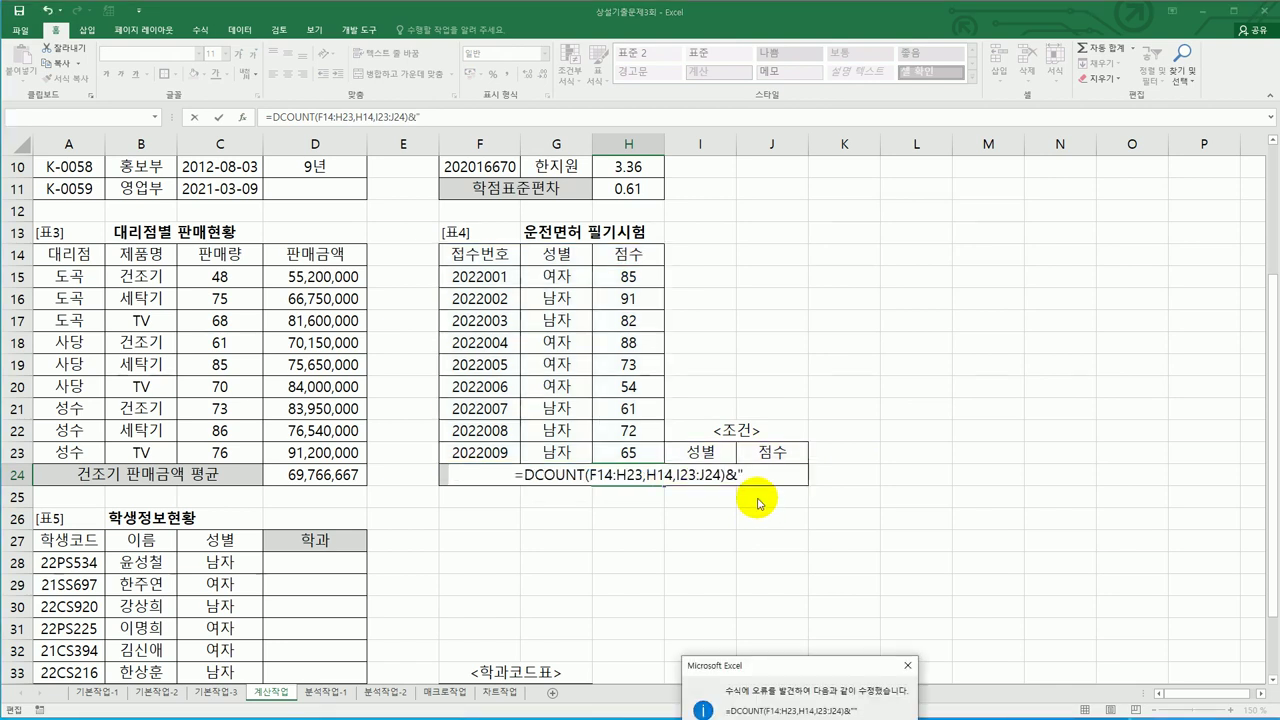
{"action": "left_click", "coordinate": [797, 670]}
{"action": "left_click_drag", "start_coordinate": [797, 670], "coordinate": [912, 519]}
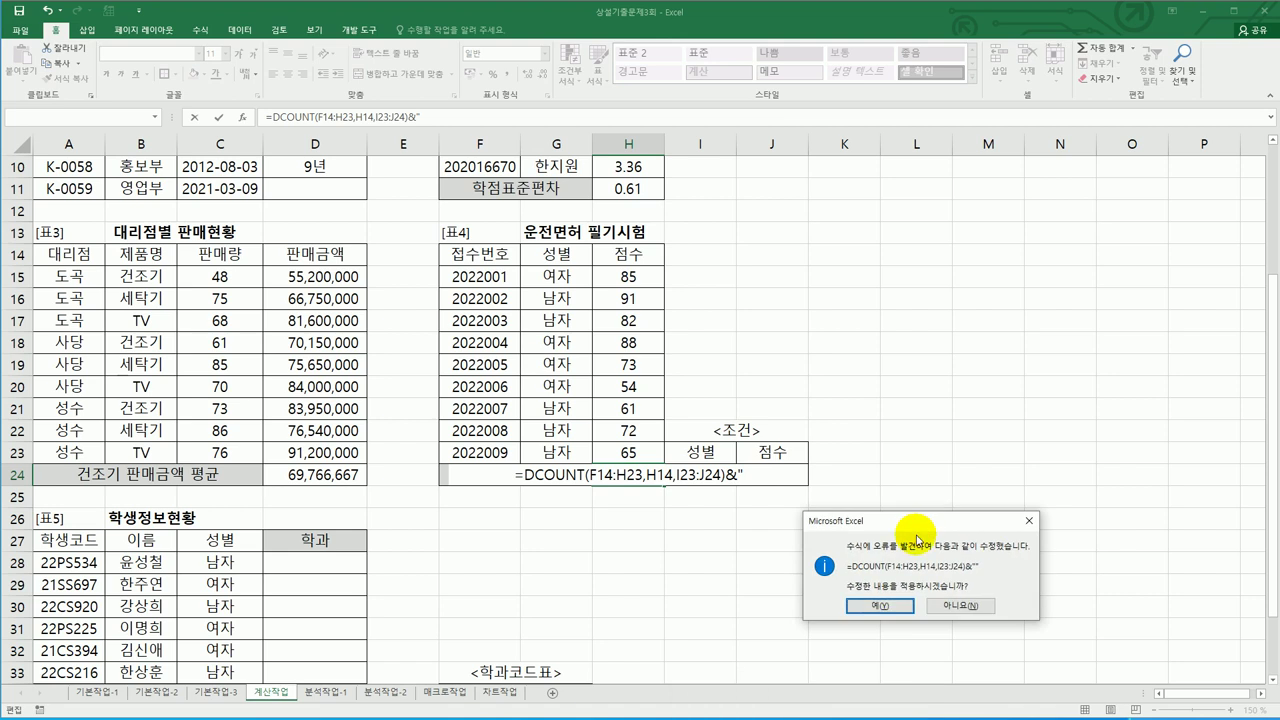
{"action": "left_click", "coordinate": [877, 603]}
{"action": "left_click", "coordinate": [646, 472]}
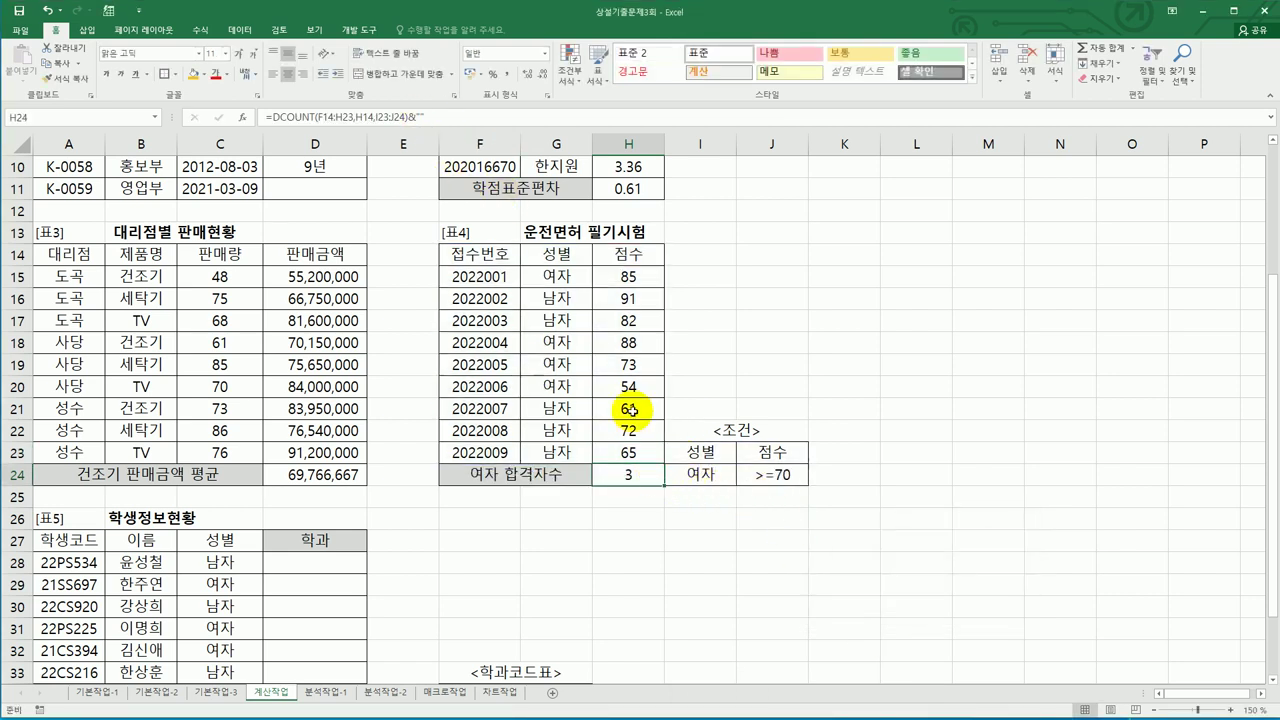
- Insert 명 between the quotation marks at the end of the DCOUNT formula in H24
{"action": "double_click", "coordinate": [640, 476]}
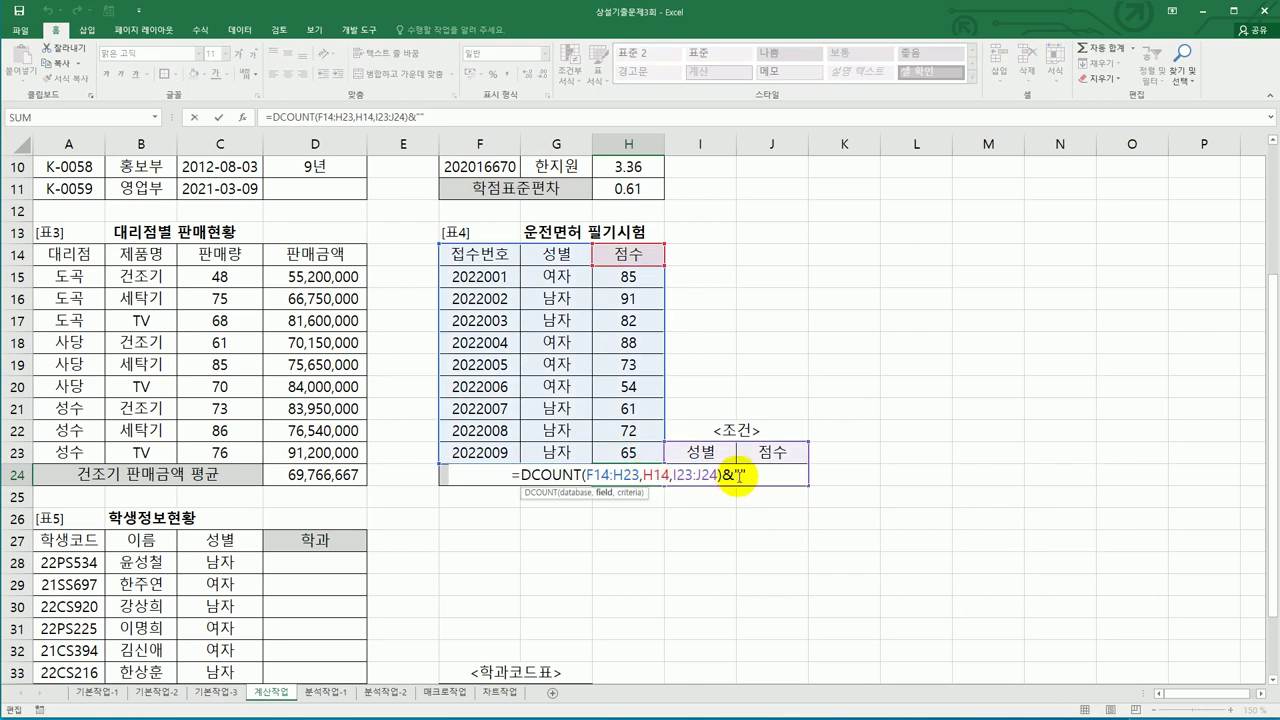
{"action": "left_click", "coordinate": [743, 474]}
{"action": "type", "text": "au"}
{"action": "key", "text": "BackSpace"}
{"action": "key", "text": "BackSpace"}
{"action": "type", "text": "명"}
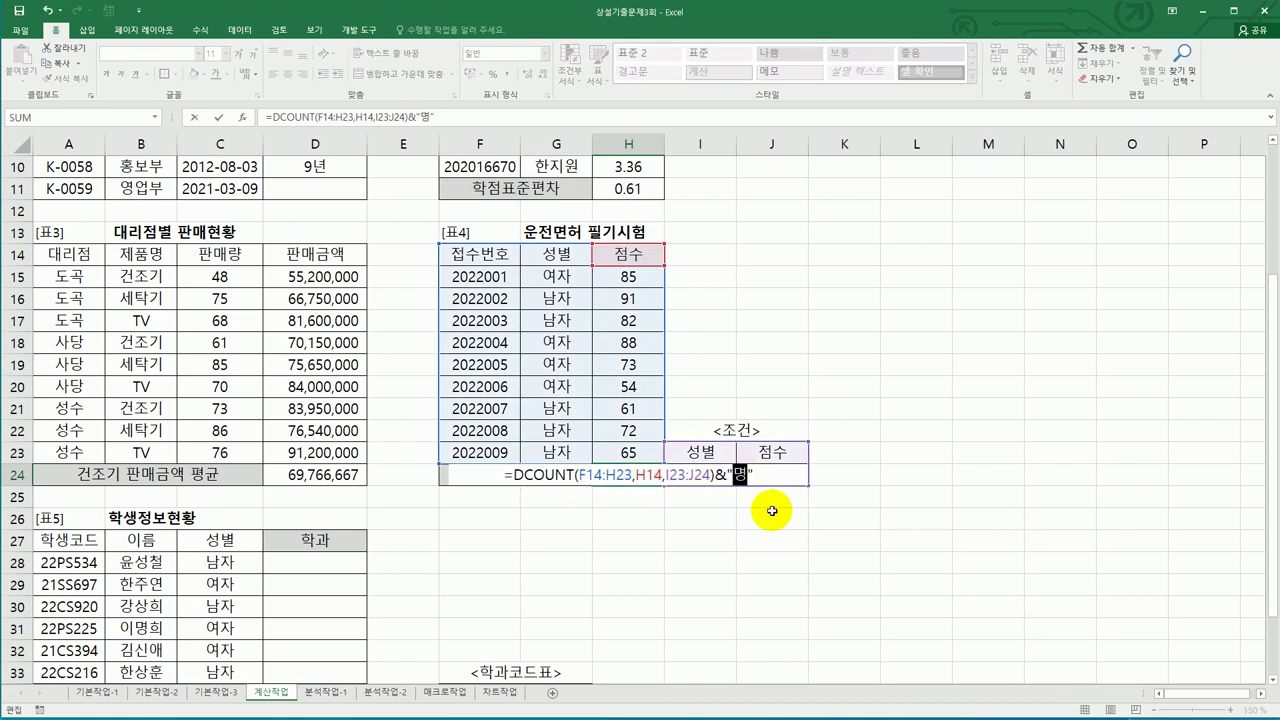
{"action": "key", "text": "Return"}
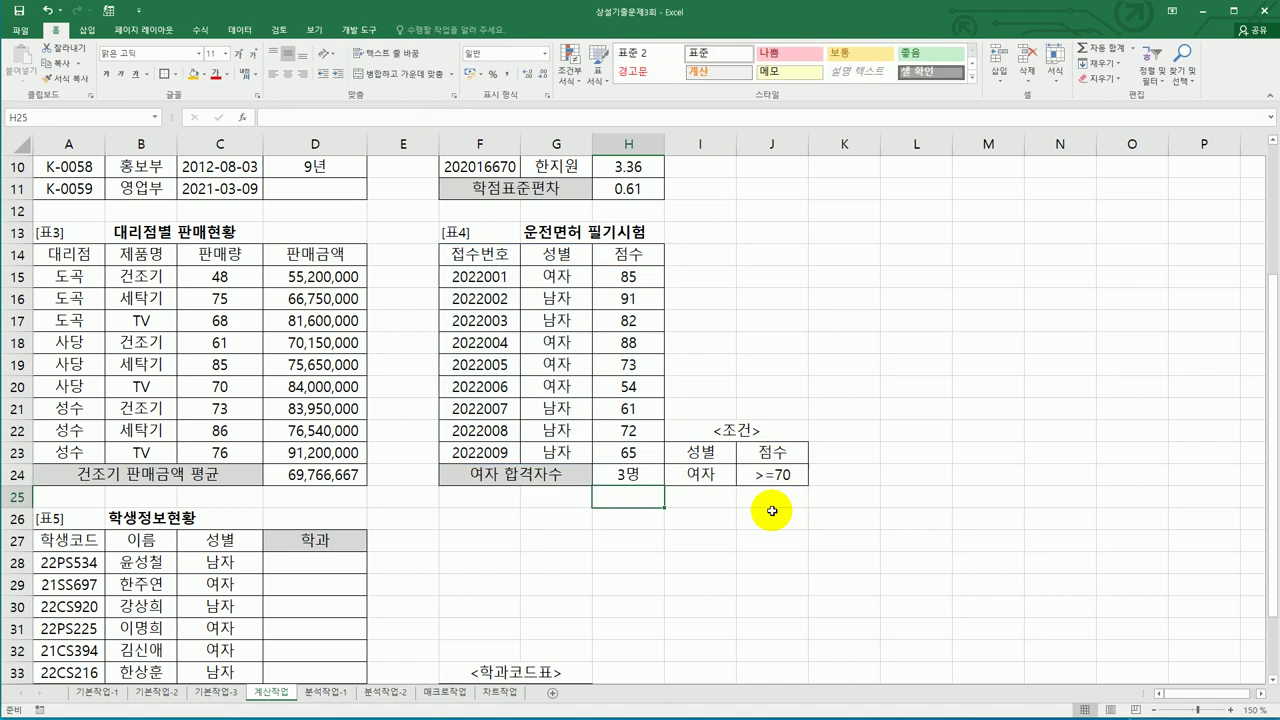
- Start a MID formula in the first 학과 cell D28 of 표5
{"action": "scroll", "coordinate": [514, 600], "scroll_direction": "down", "scroll_amount": 3}
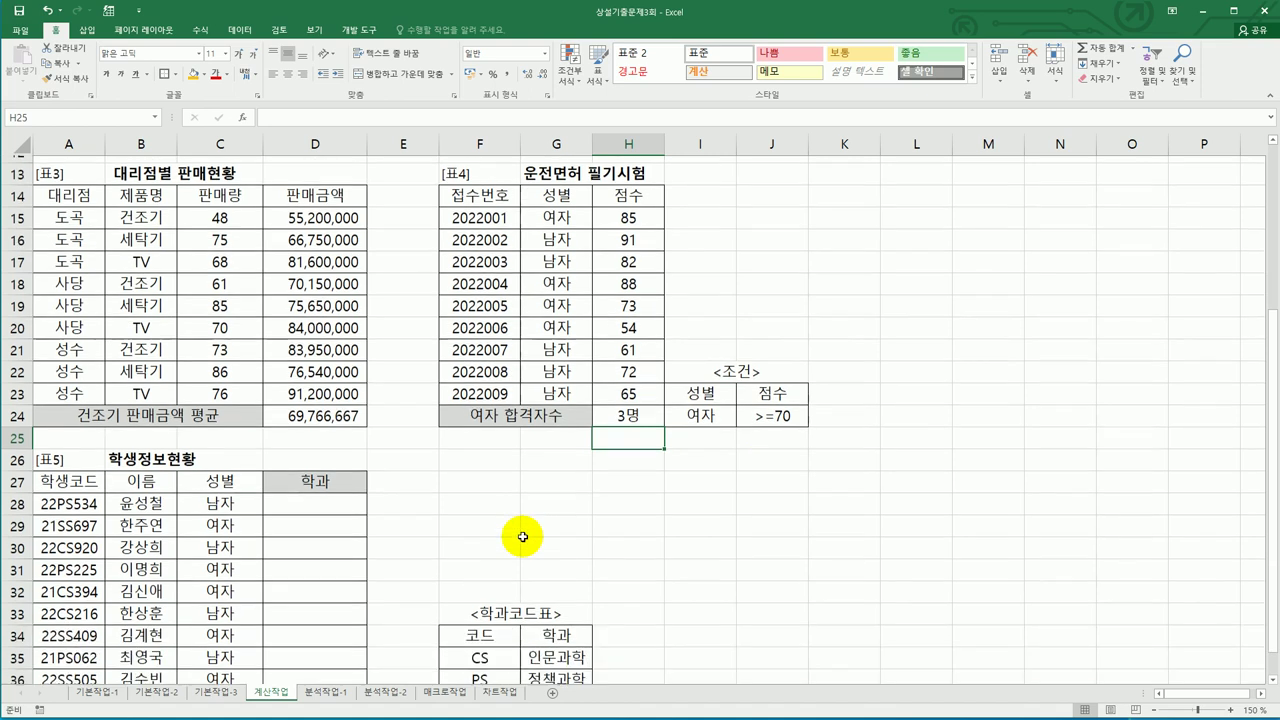
{"action": "left_click", "coordinate": [318, 365]}
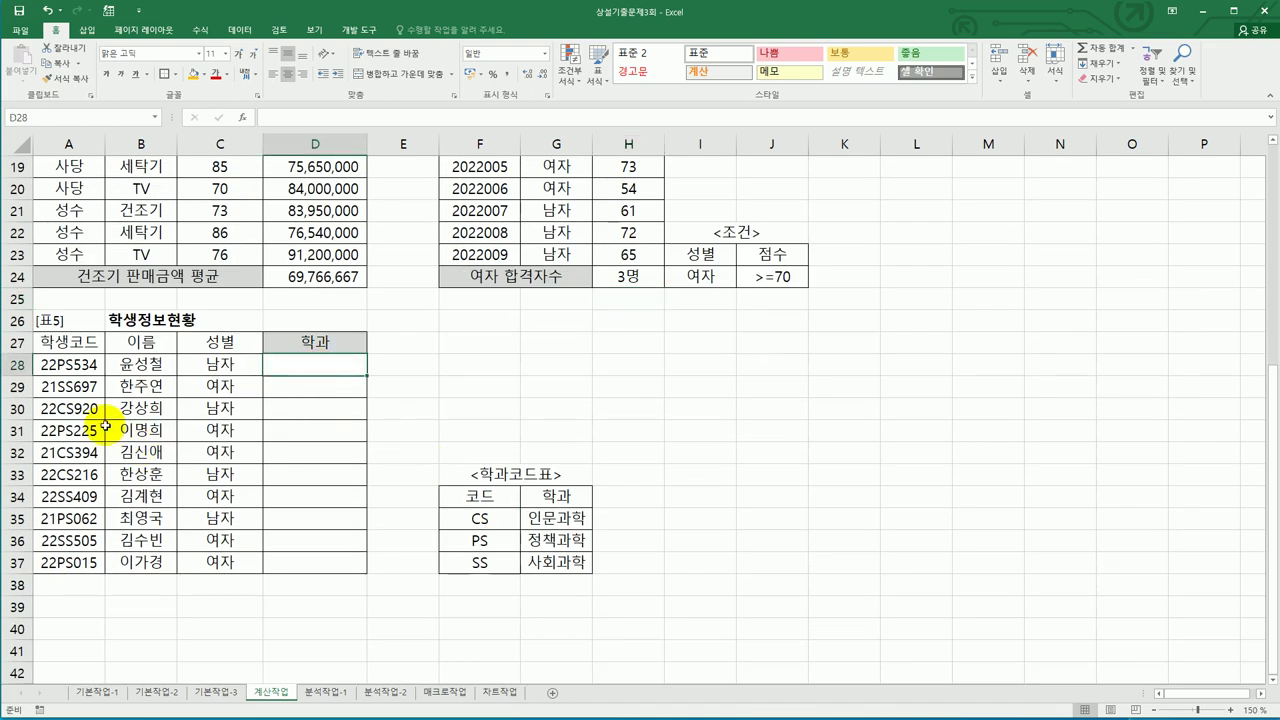
{"action": "left_click_drag", "start_coordinate": [75, 364], "coordinate": [86, 562]}
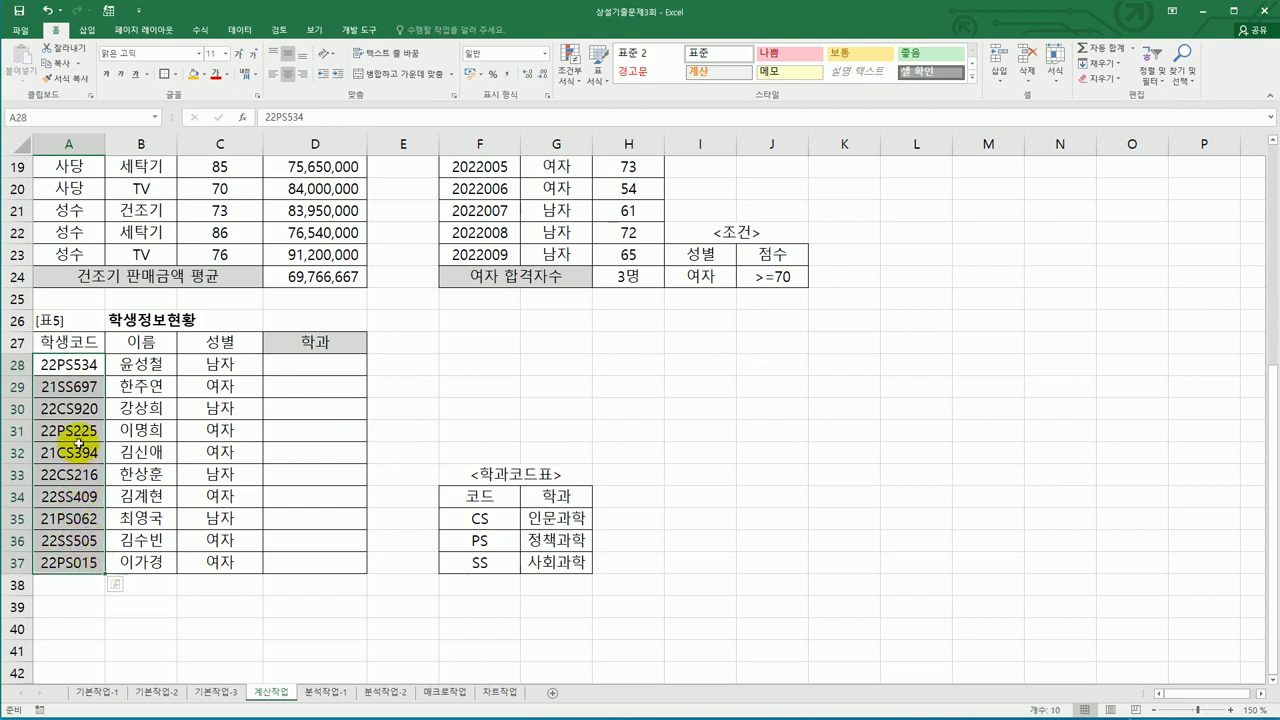
{"action": "left_click_drag", "start_coordinate": [62, 357], "coordinate": [62, 565]}
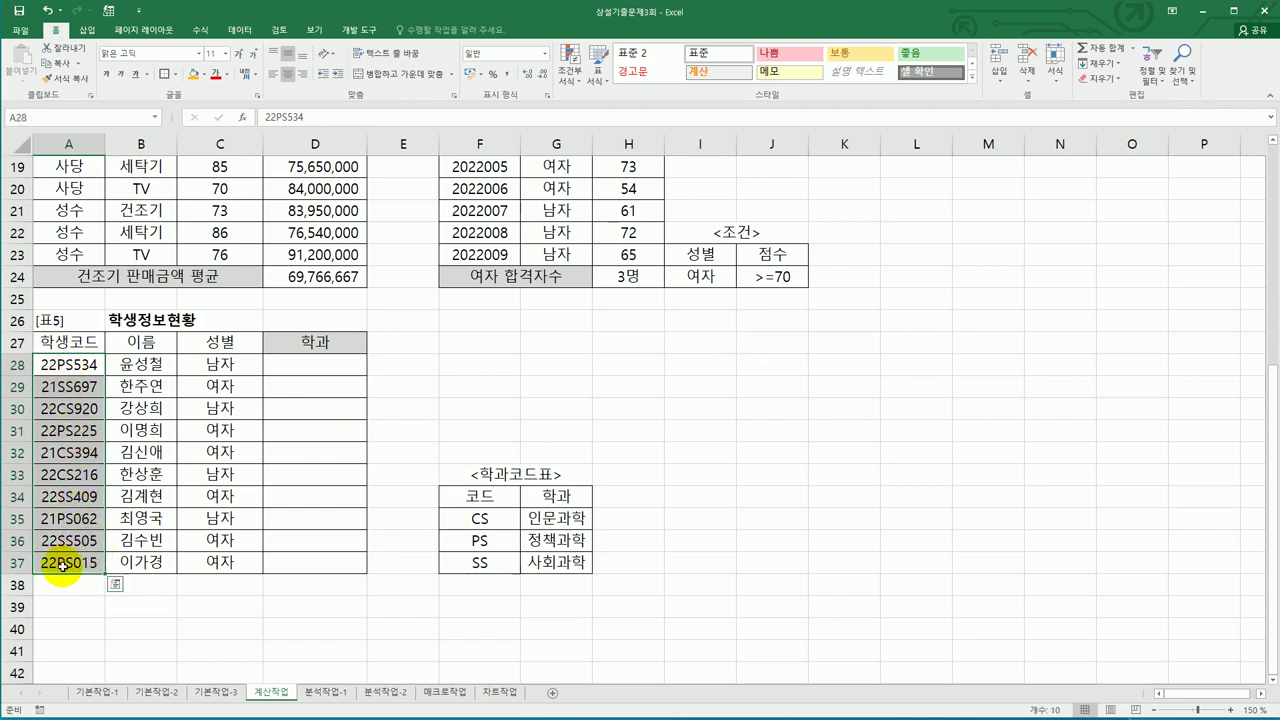
{"action": "left_click_drag", "start_coordinate": [506, 520], "coordinate": [537, 565]}
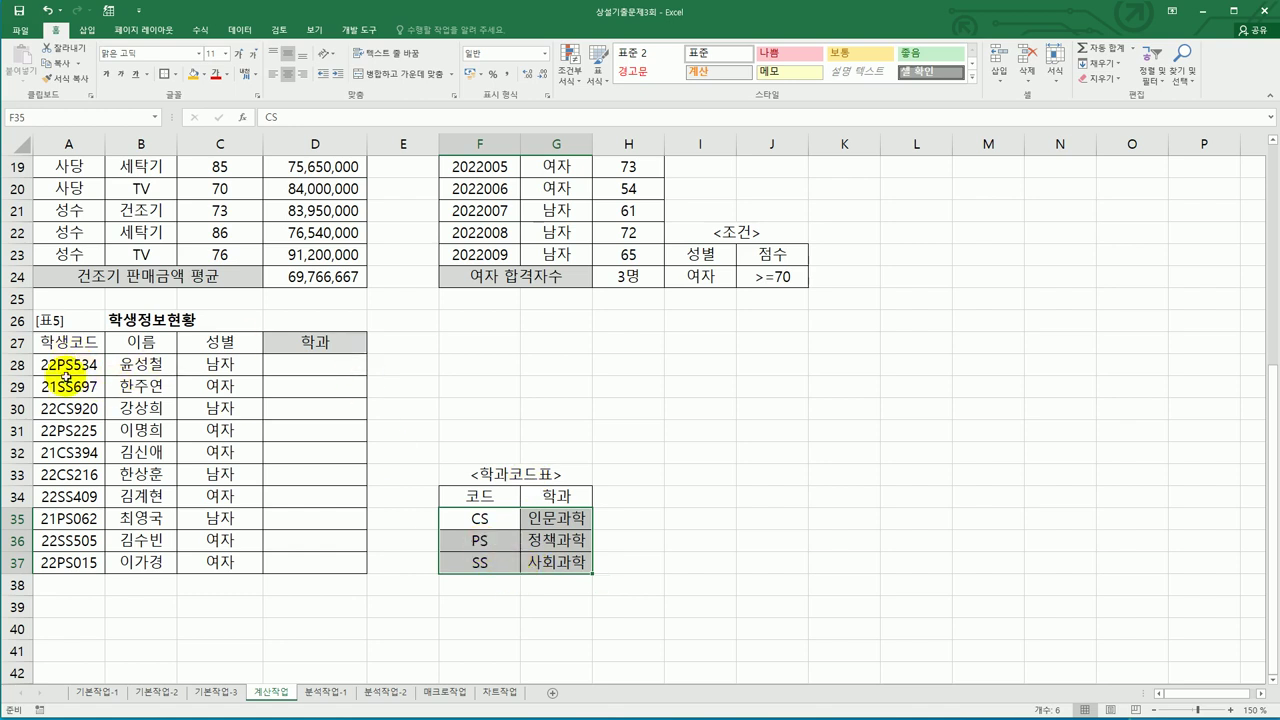
{"action": "left_click", "coordinate": [326, 365]}
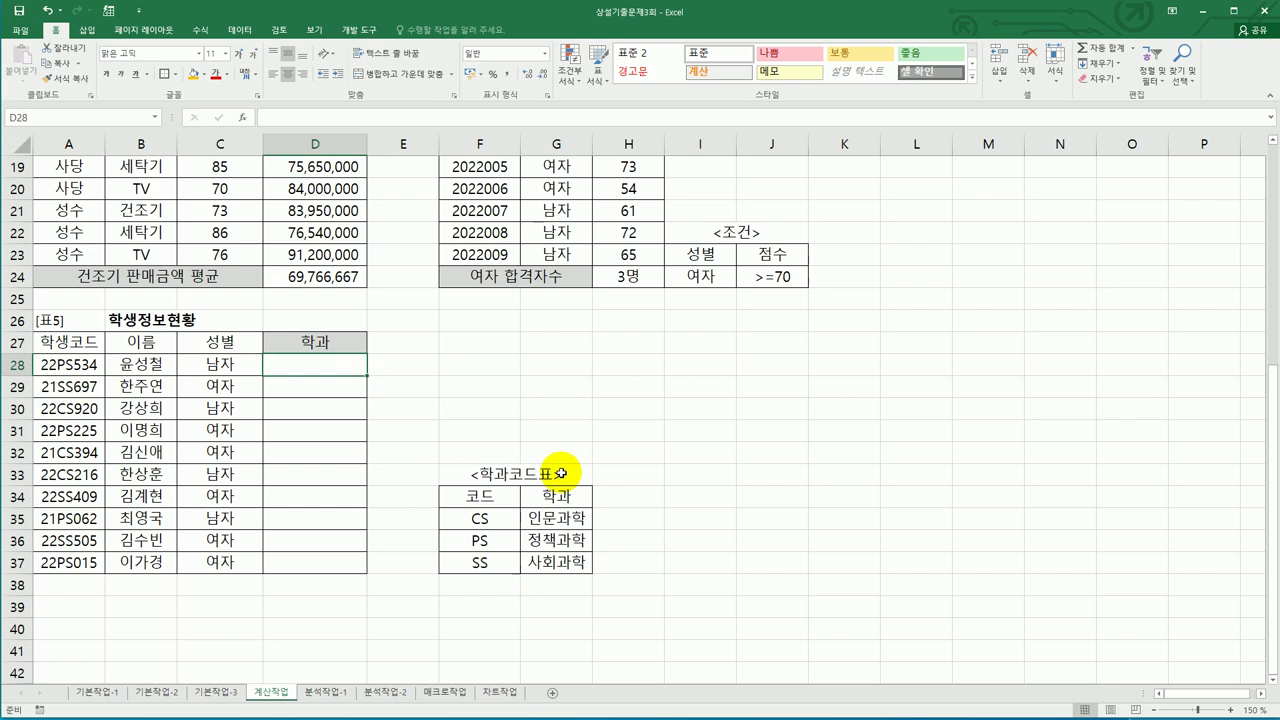
{"action": "type", "text": "="}
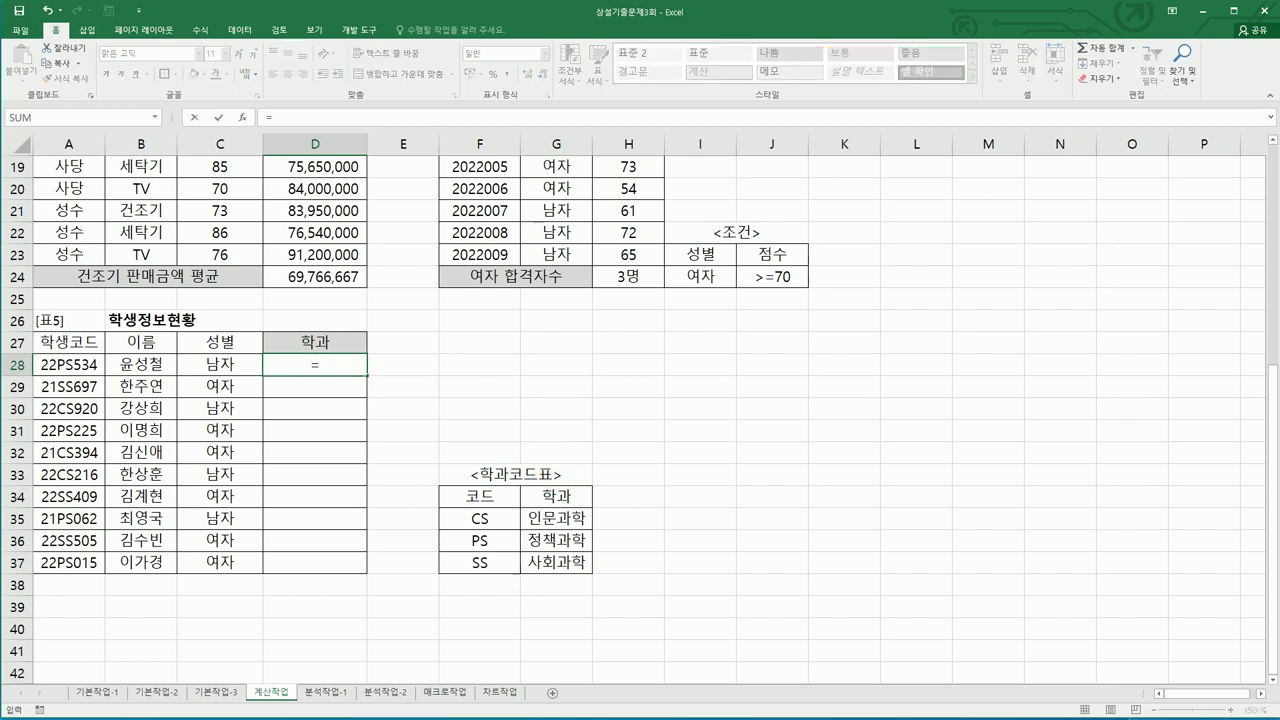
{"action": "type", "text": "ㅡ"}
{"action": "type", "text": "mid"}
{"action": "key", "text": "Tab"}
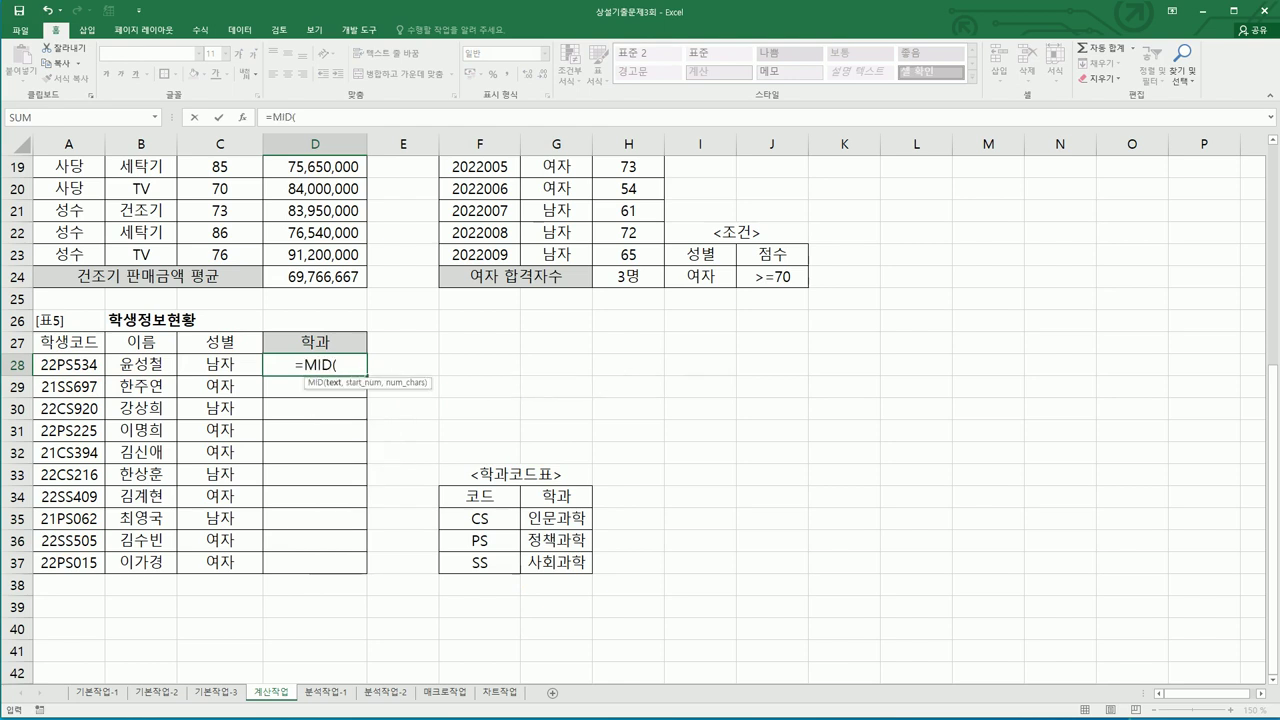
- Complete the MID formula in D28 to extract 2 characters of 학생코드 A28 starting at position 3
{"action": "left_click", "coordinate": [62, 365]}
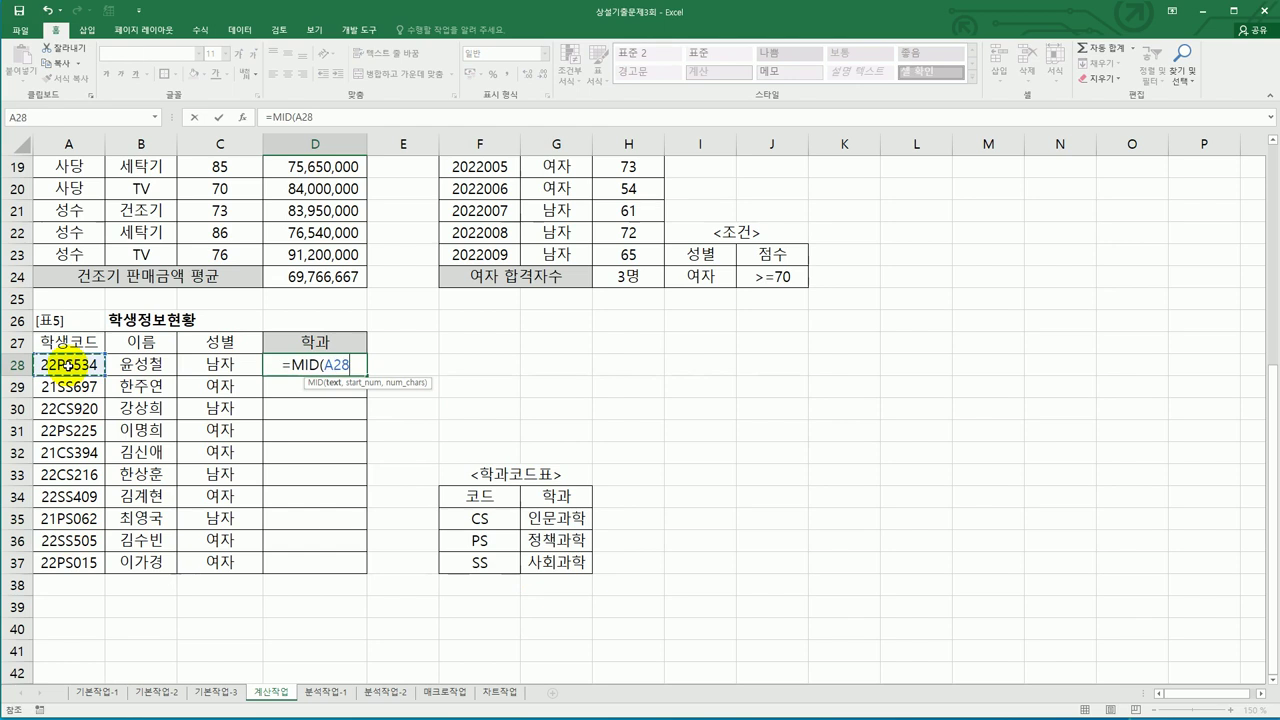
{"action": "type", "text": ",3"}
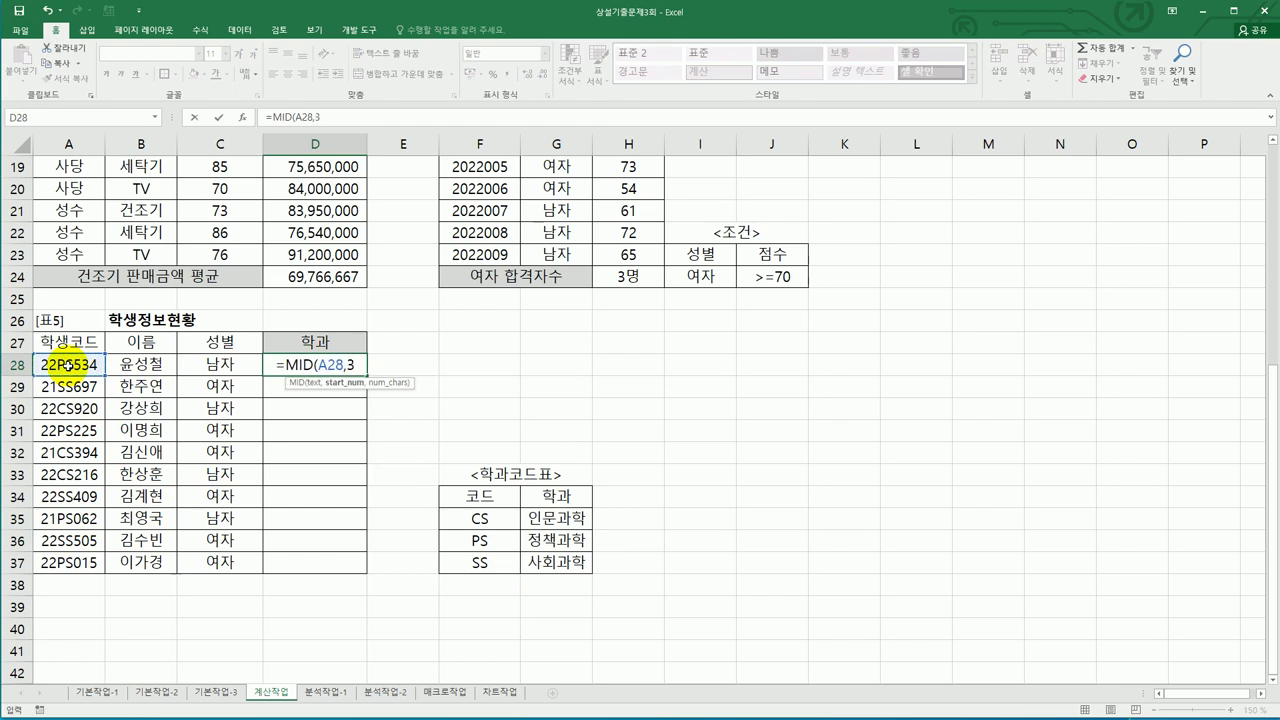
{"action": "type", "text": ",2"}
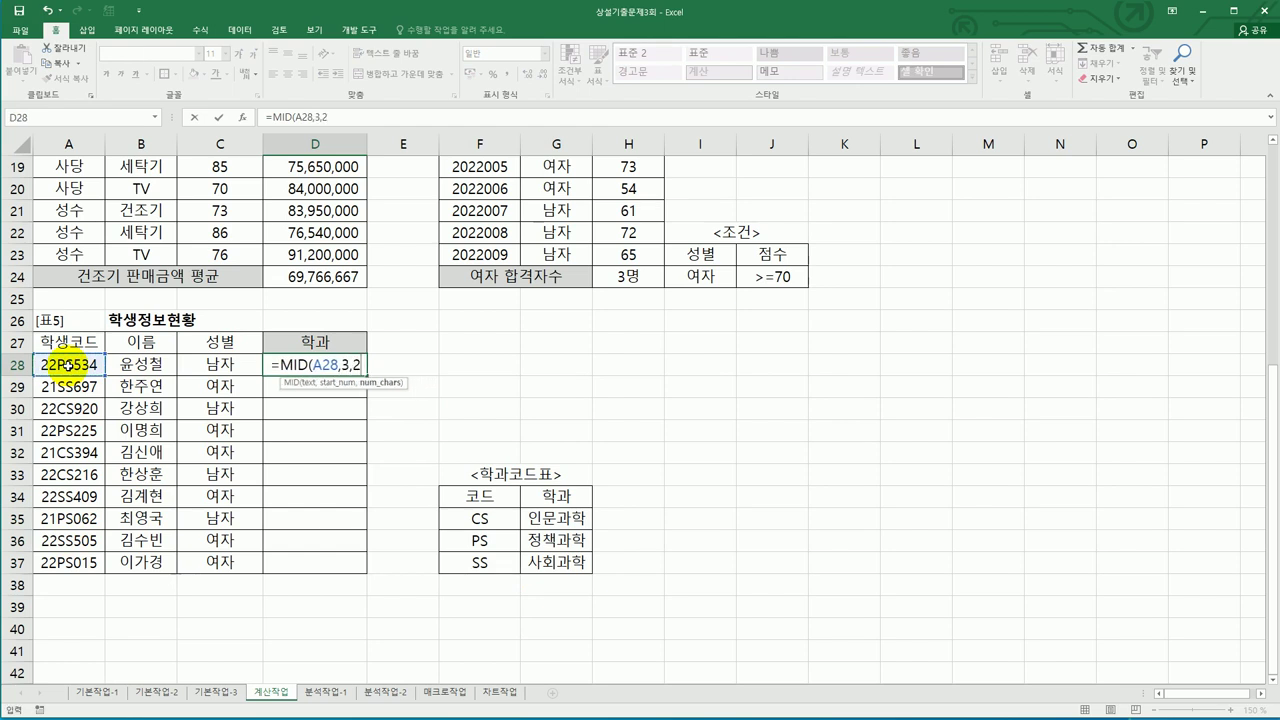
{"action": "type", "text": ")"}
{"action": "key", "text": "Return"}
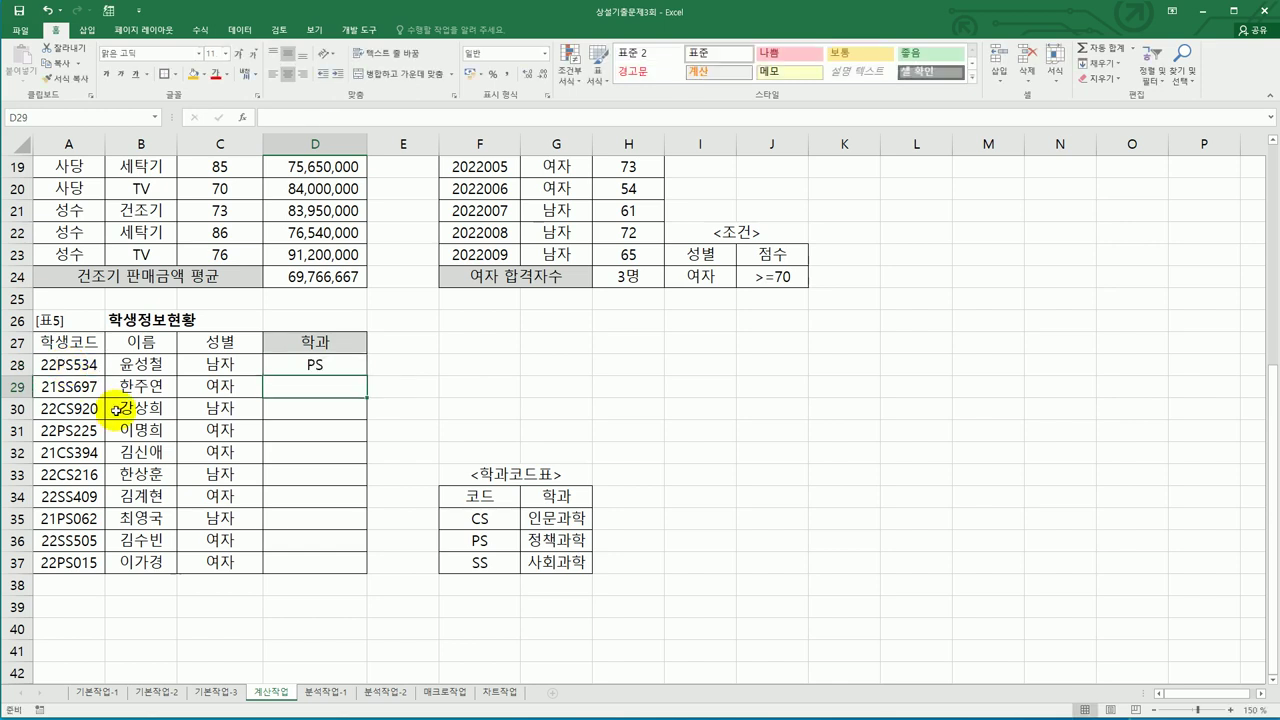
- Fill the MID formula from D28 down to D37
{"action": "left_click", "coordinate": [340, 364]}
{"action": "left_click_drag", "start_coordinate": [366, 375], "coordinate": [362, 545]}
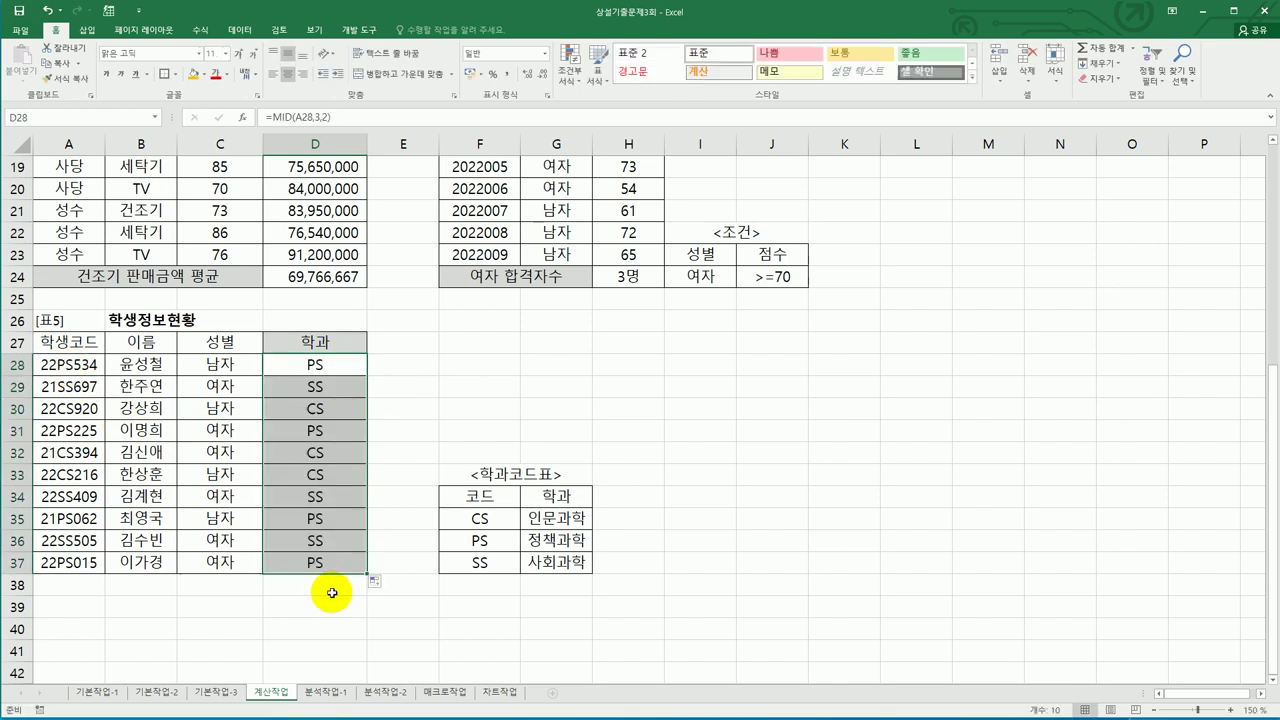
{"action": "left_click", "coordinate": [324, 365]}
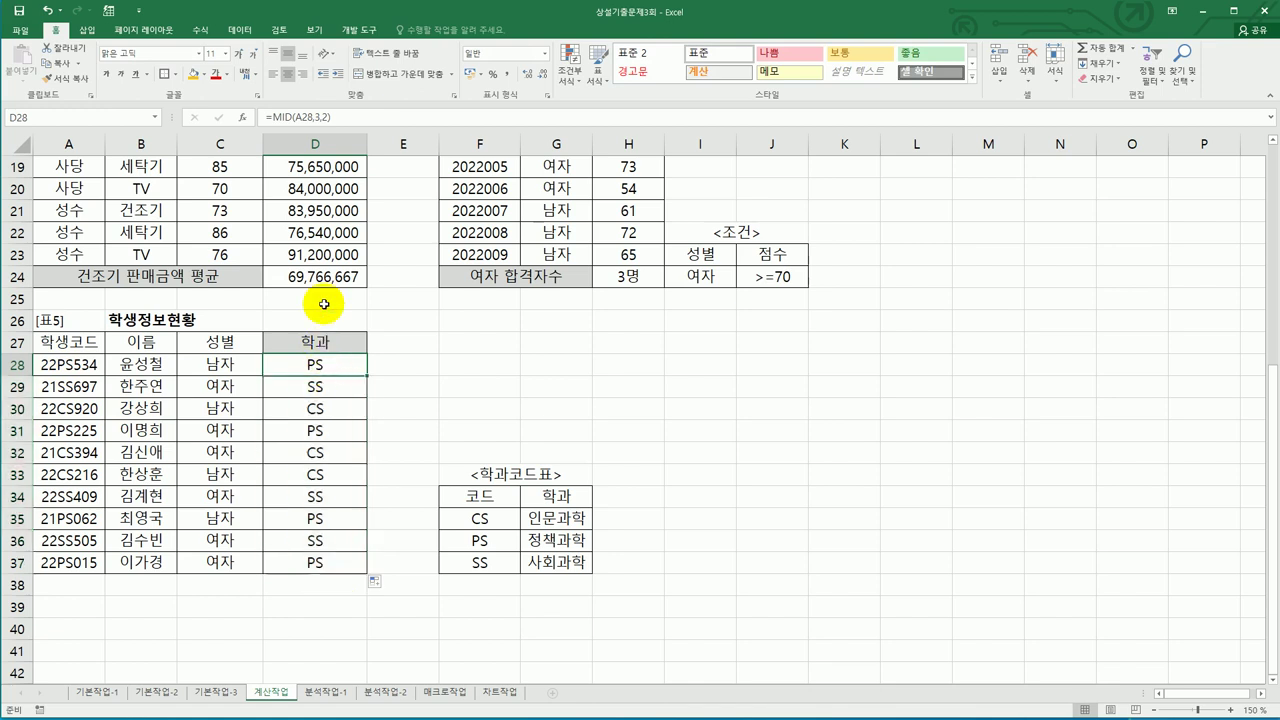
- Nest the MID formula in D28 as the lookup value of VLOOKUP, with the 학과코드표 range $F$35:$G$37 as its table array
{"action": "double_click", "coordinate": [297, 357]}
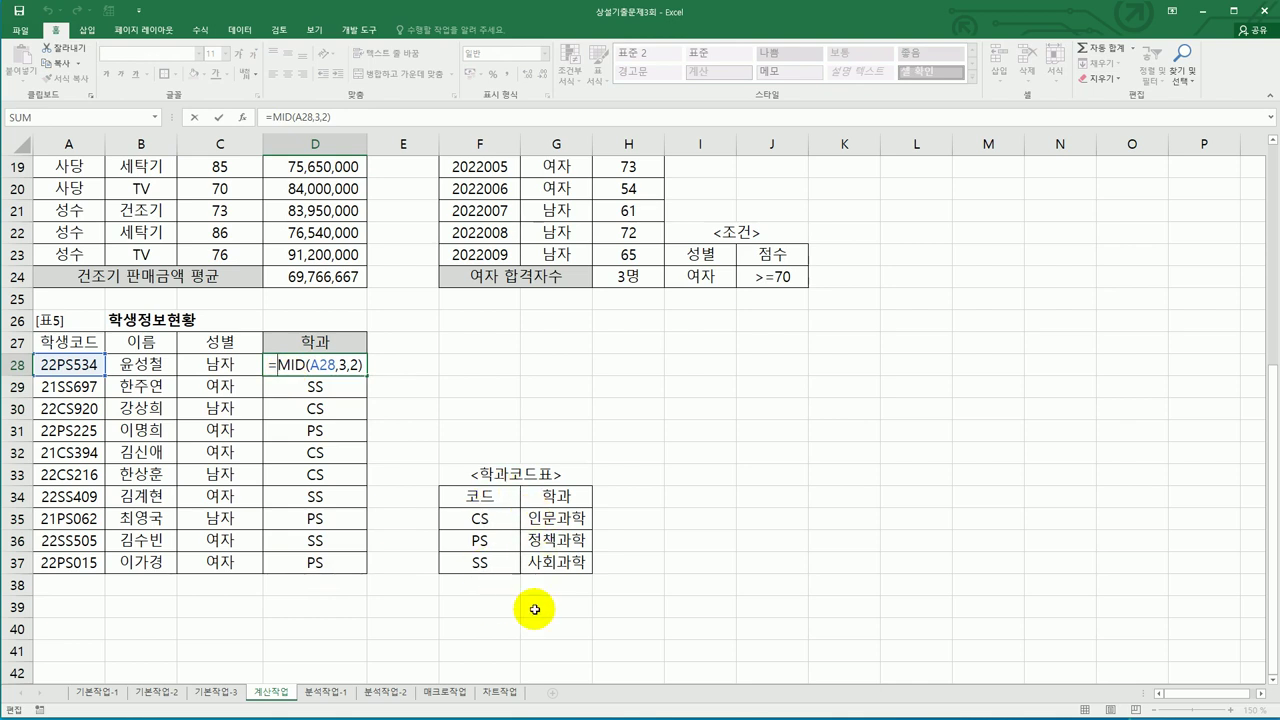
{"action": "type", "text": "v"}
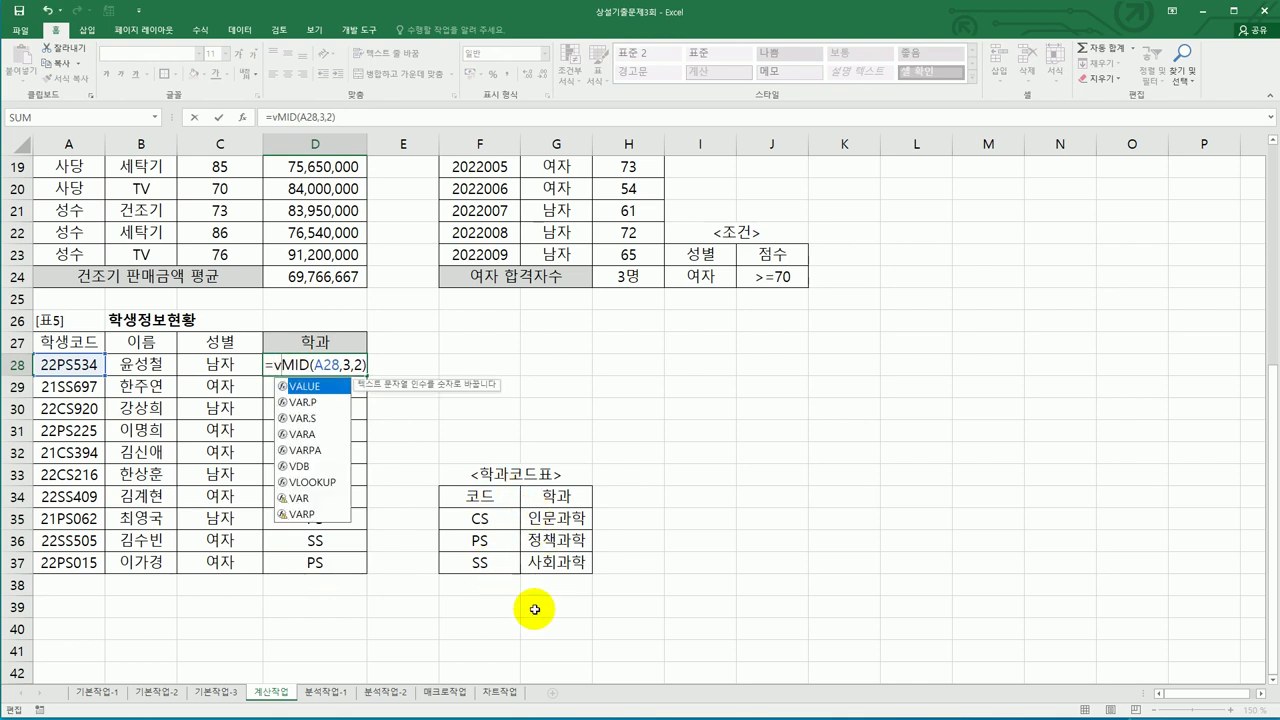
{"action": "double_click", "coordinate": [323, 483]}
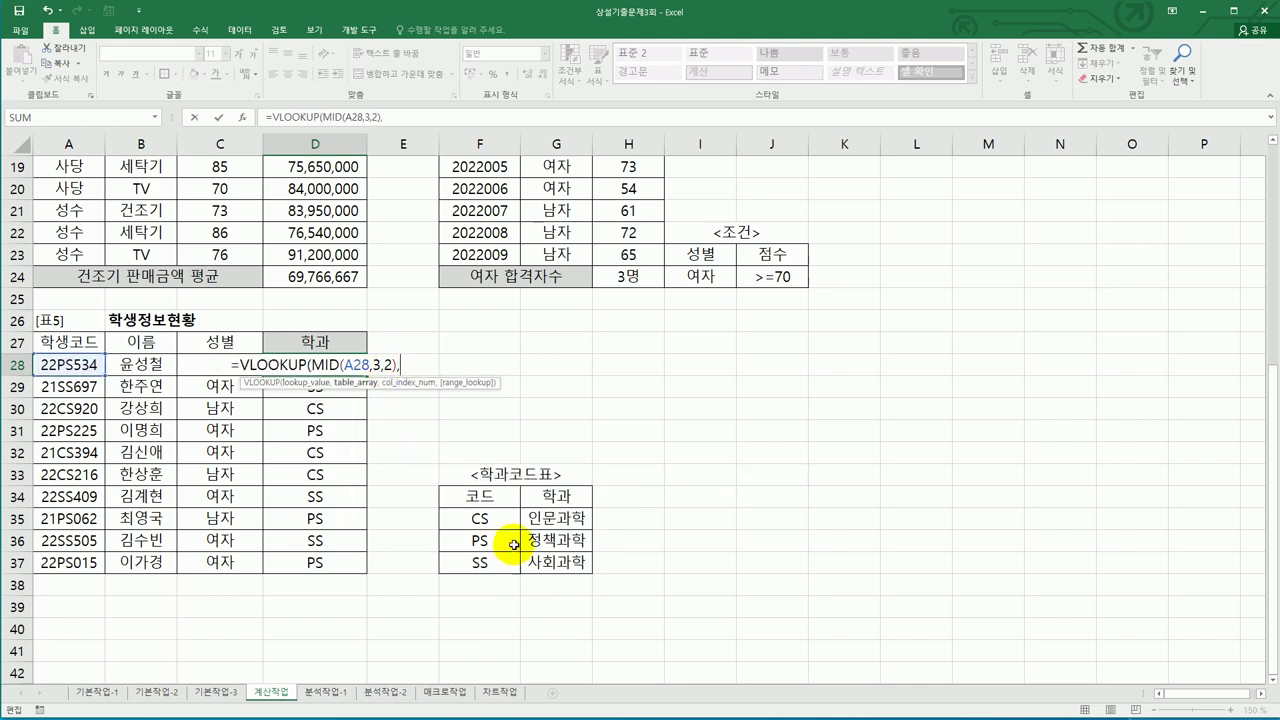
{"action": "type", "text": ","}
{"action": "left_click_drag", "start_coordinate": [480, 519], "coordinate": [554, 576]}
{"action": "key", "text": "F4"}
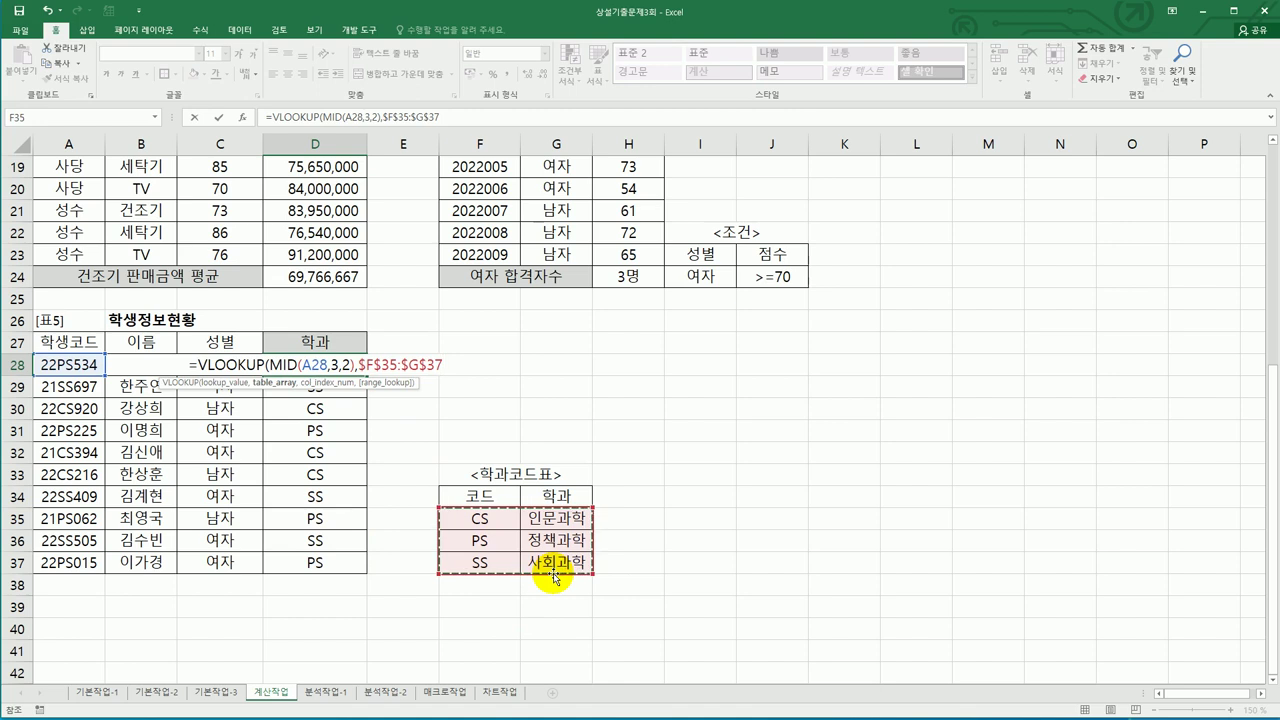
- Set the VLOOKUP column index to 2 and the match type to 0, and confirm the formula in D28
{"action": "type", "text": ","}
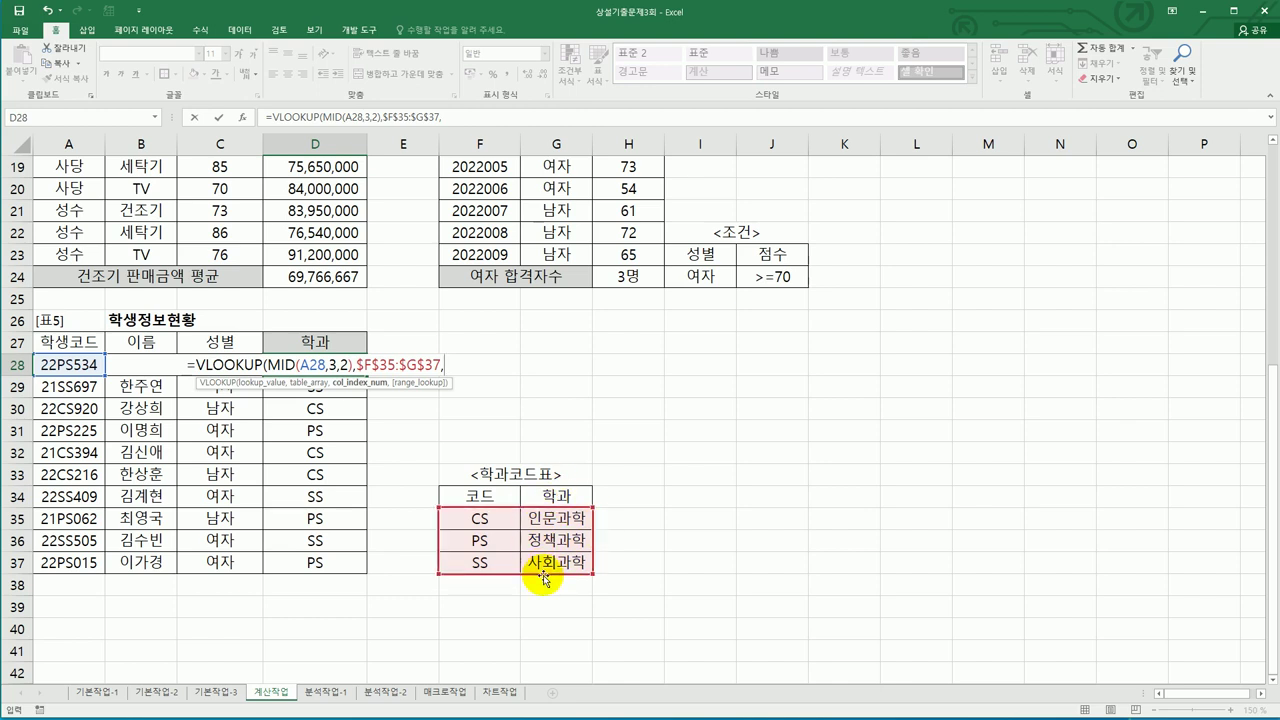
{"action": "type", "text": "2,"}
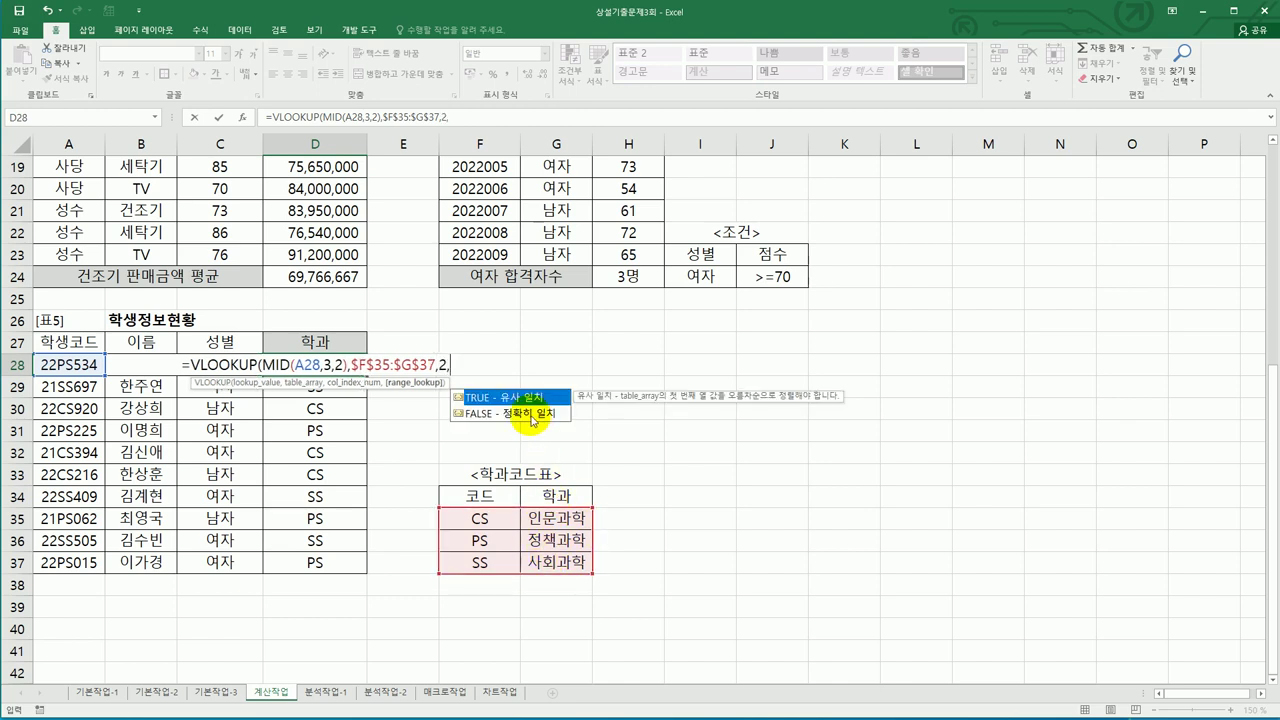
{"action": "type", "text": "0"}
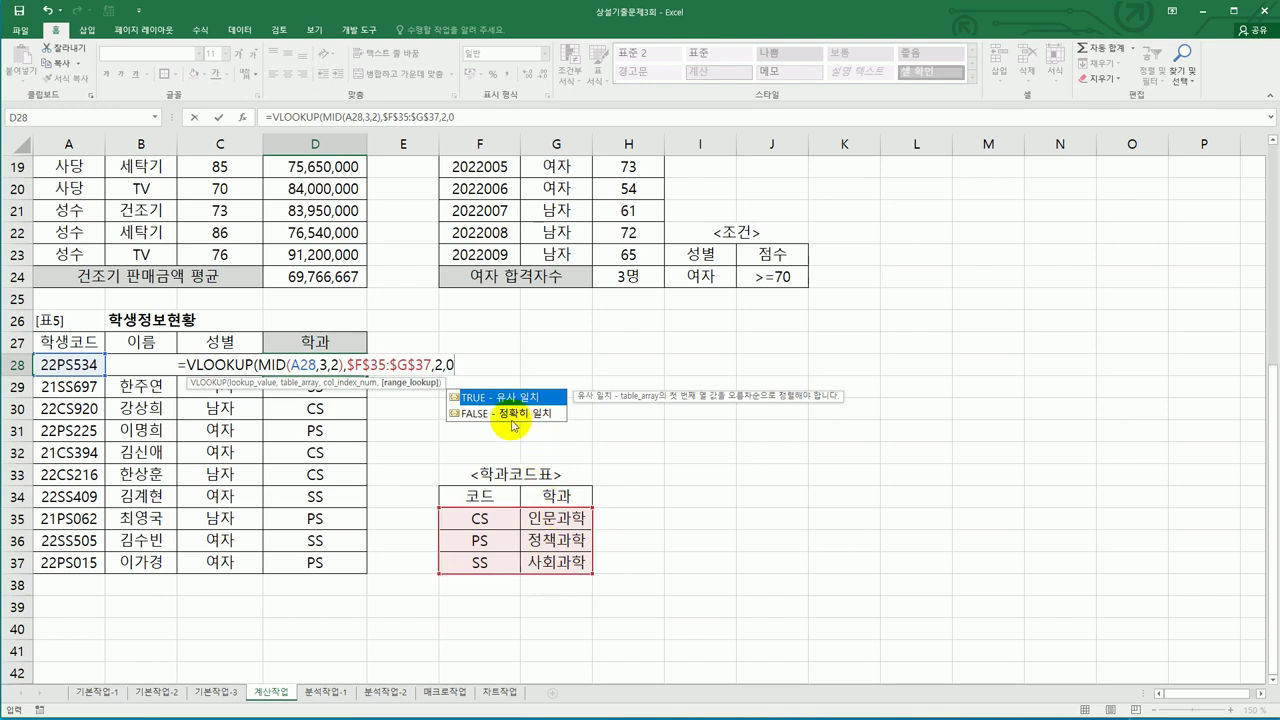
{"action": "type", "text": ")"}
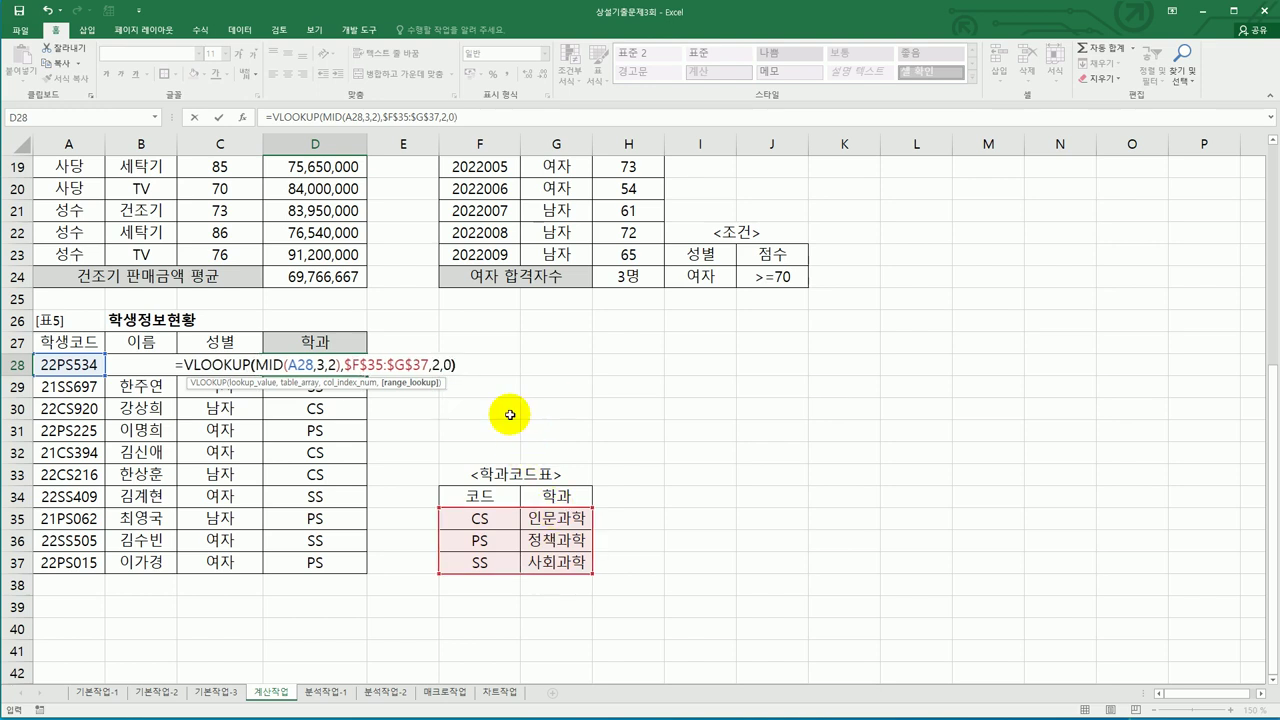
{"action": "key", "text": "ctrl+Return"}
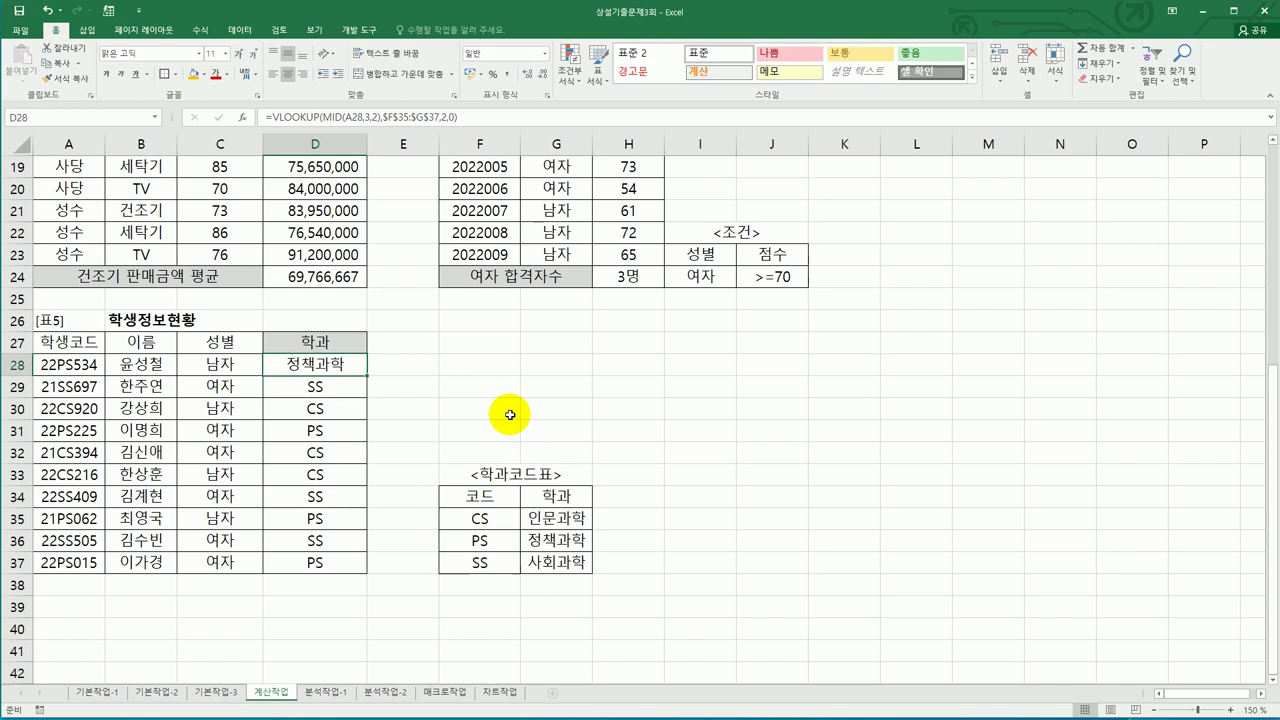
- Fill the VLOOKUP formula from D28 down to D37 in the 학과 column
{"action": "left_click_drag", "start_coordinate": [368, 376], "coordinate": [366, 571]}
{"action": "left_click", "coordinate": [343, 567]}
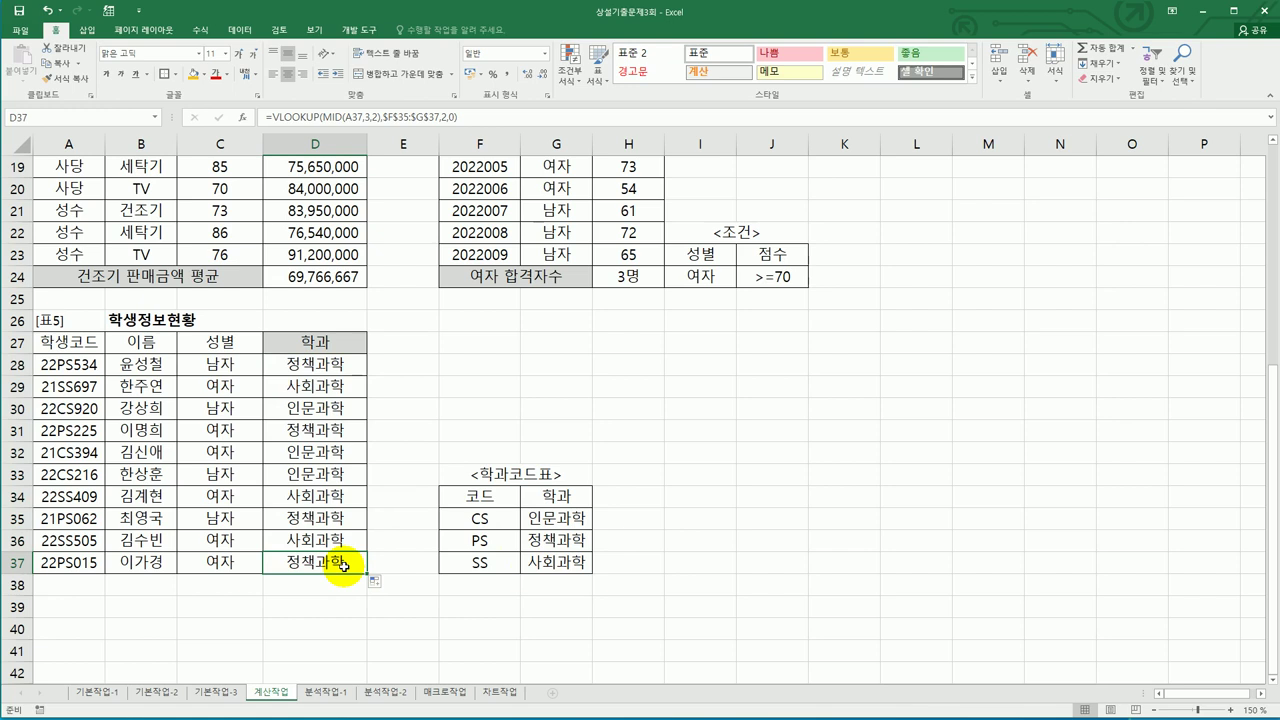
{"action": "scroll", "coordinate": [343, 567], "scroll_direction": "up", "scroll_amount": 6}
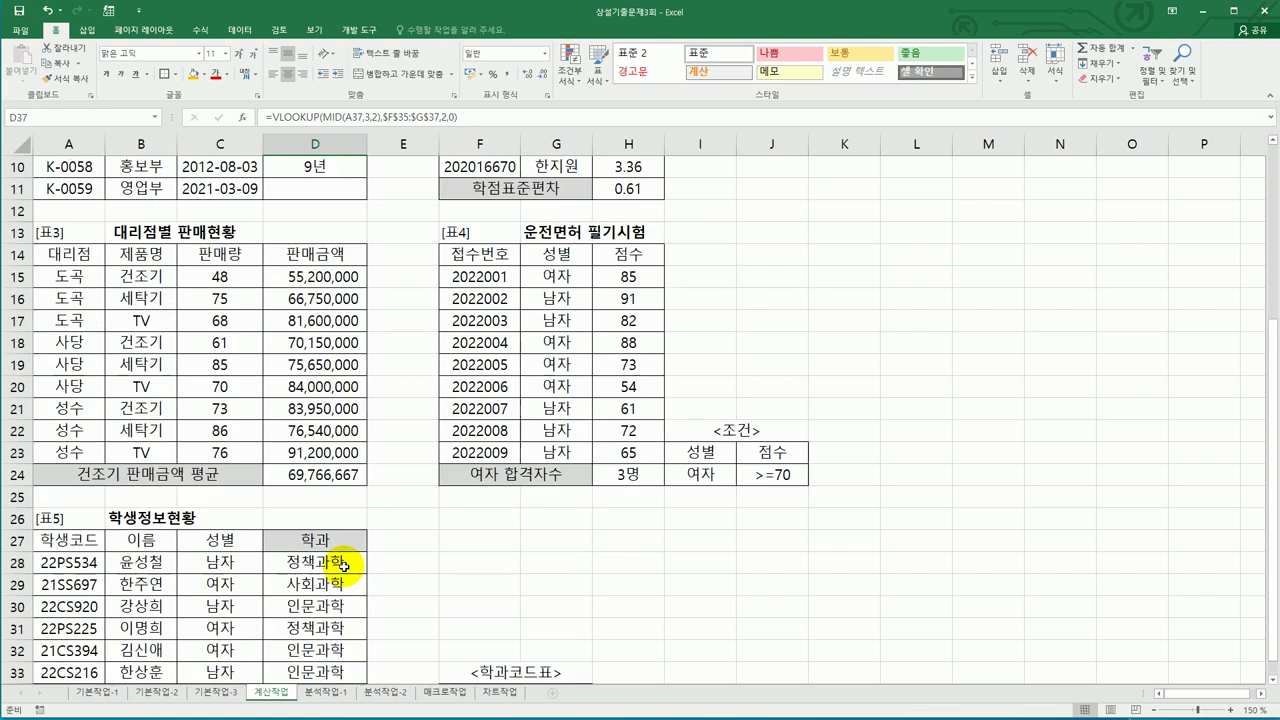
- On the 분석작업-1 sheet, start a pivot table from the 제품 생산현황 data in A3:G19
{"action": "left_click", "coordinate": [322, 695]}
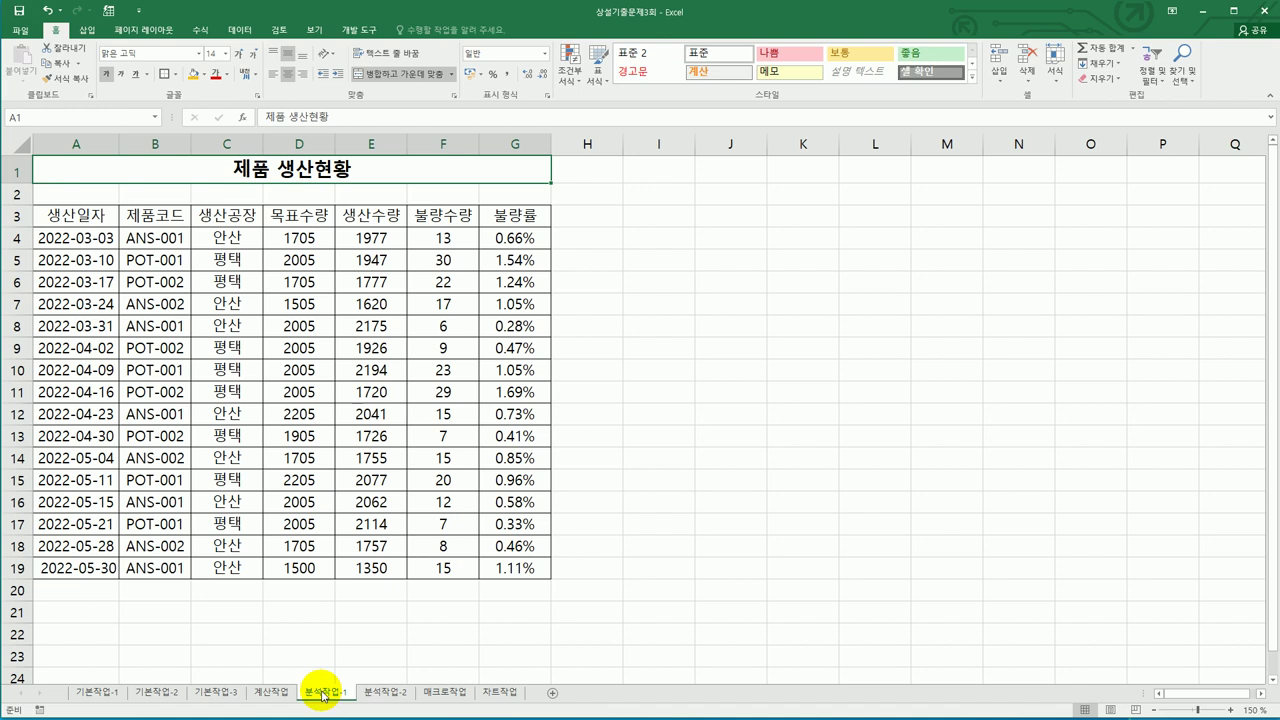
{"action": "left_click", "coordinate": [127, 342]}
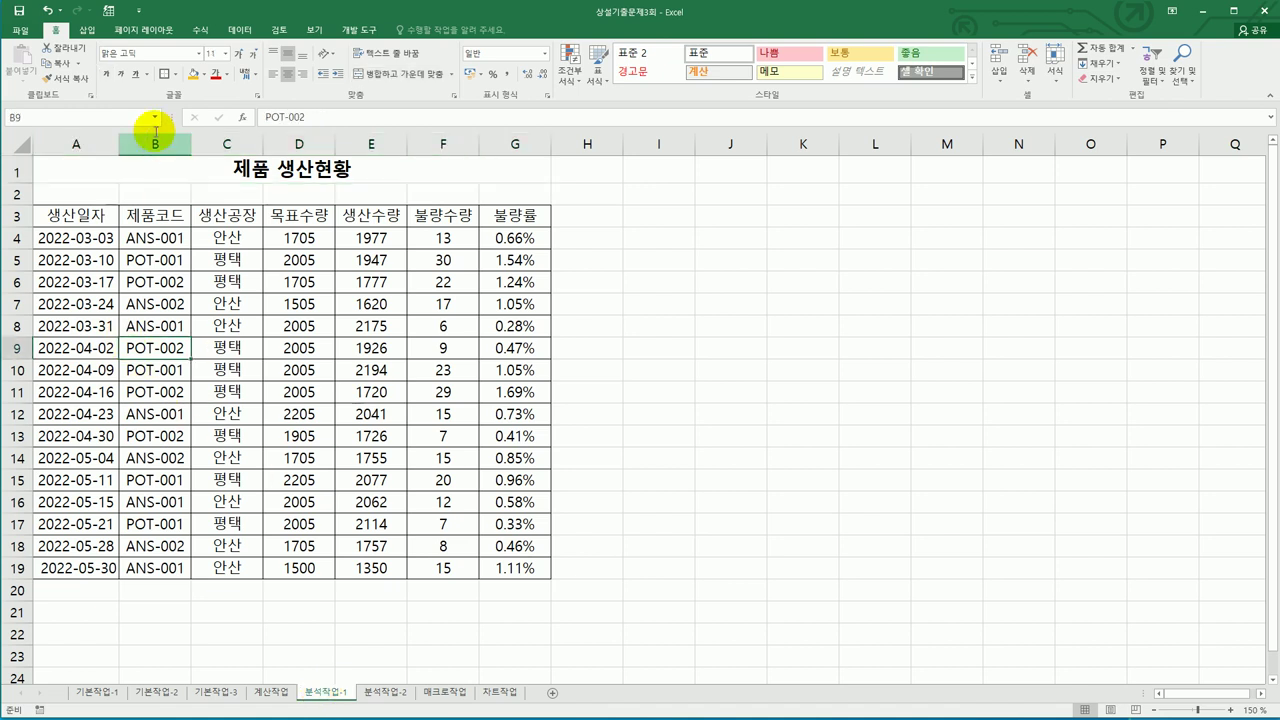
{"action": "left_click", "coordinate": [87, 30]}
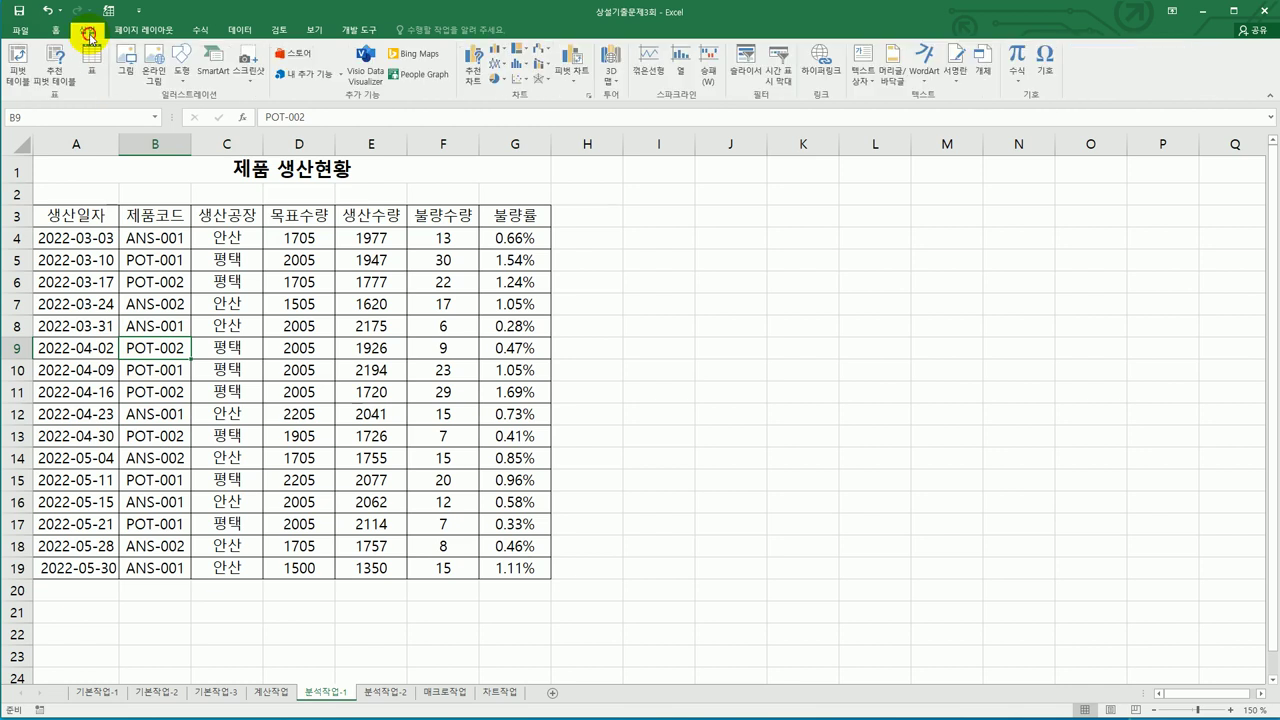
{"action": "left_click", "coordinate": [18, 60]}
{"action": "left_click_drag", "start_coordinate": [891, 163], "coordinate": [748, 223]}
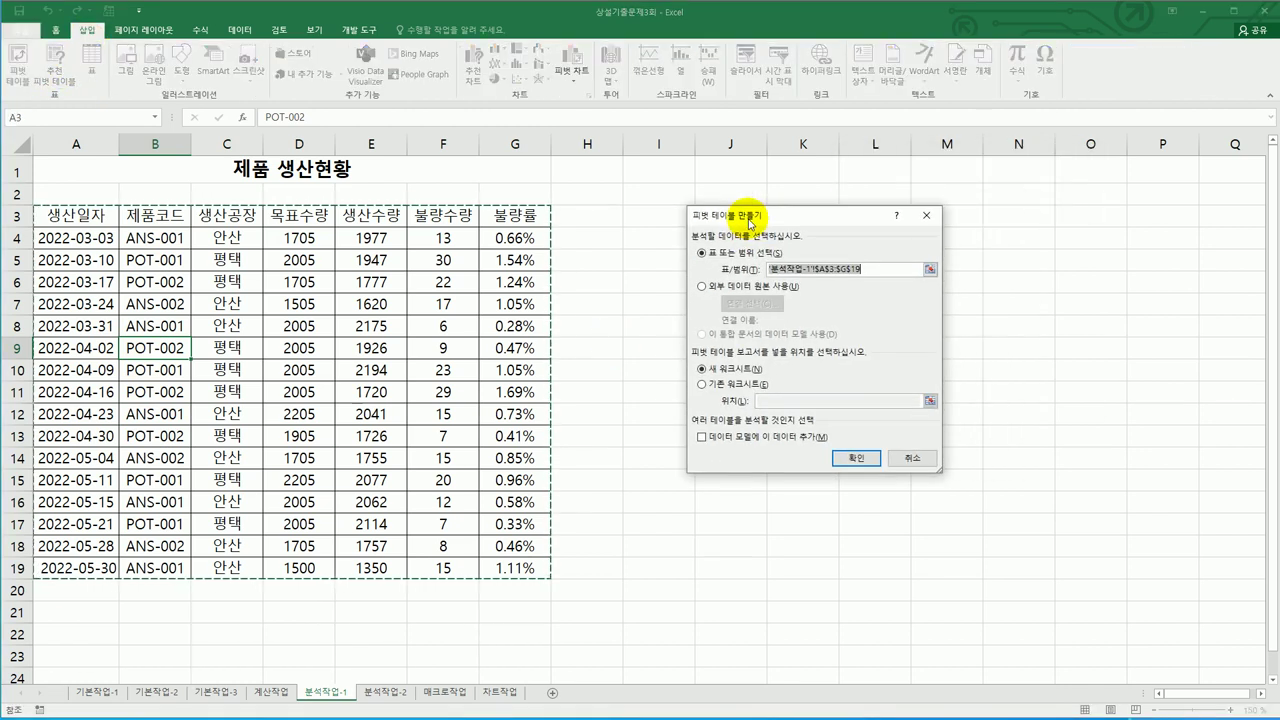
- Set the pivot table's location to cell A25 of the existing 분석작업-1 worksheet and create it
{"action": "left_click", "coordinate": [743, 385]}
{"action": "left_click", "coordinate": [780, 404]}
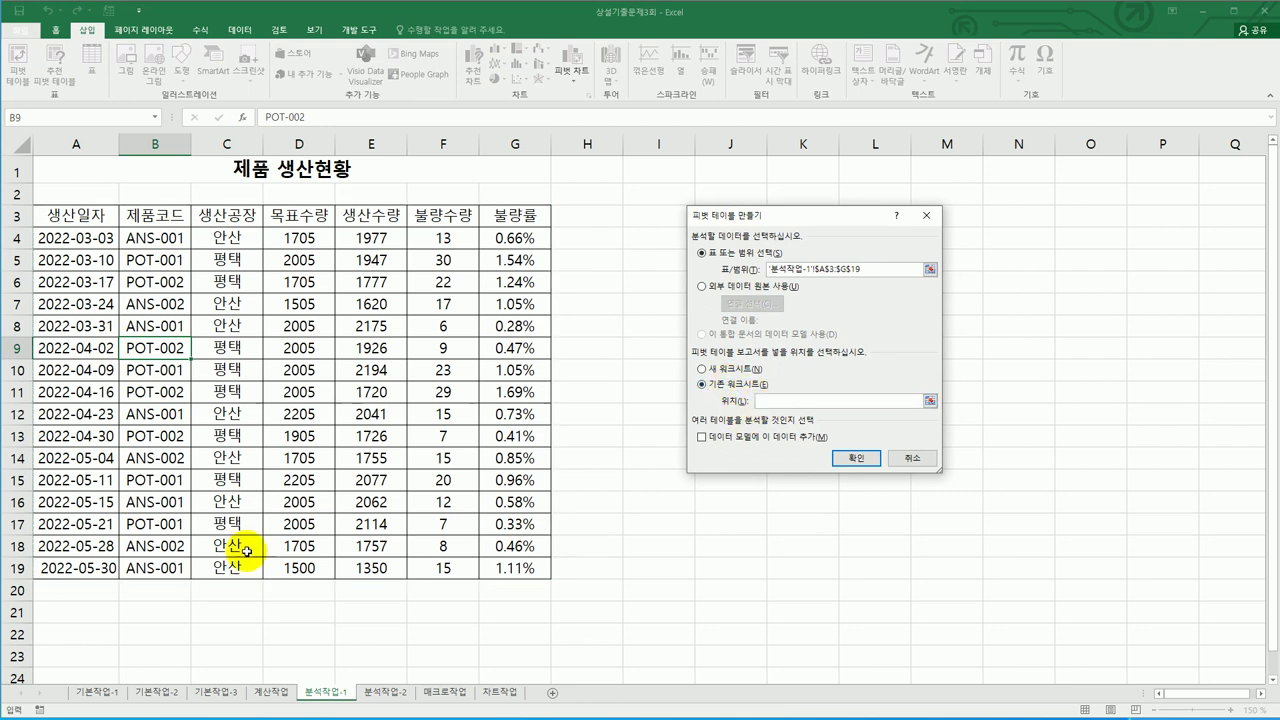
{"action": "scroll", "coordinate": [200, 540], "scroll_direction": "down", "scroll_amount": 2}
{"action": "left_click", "coordinate": [66, 562]}
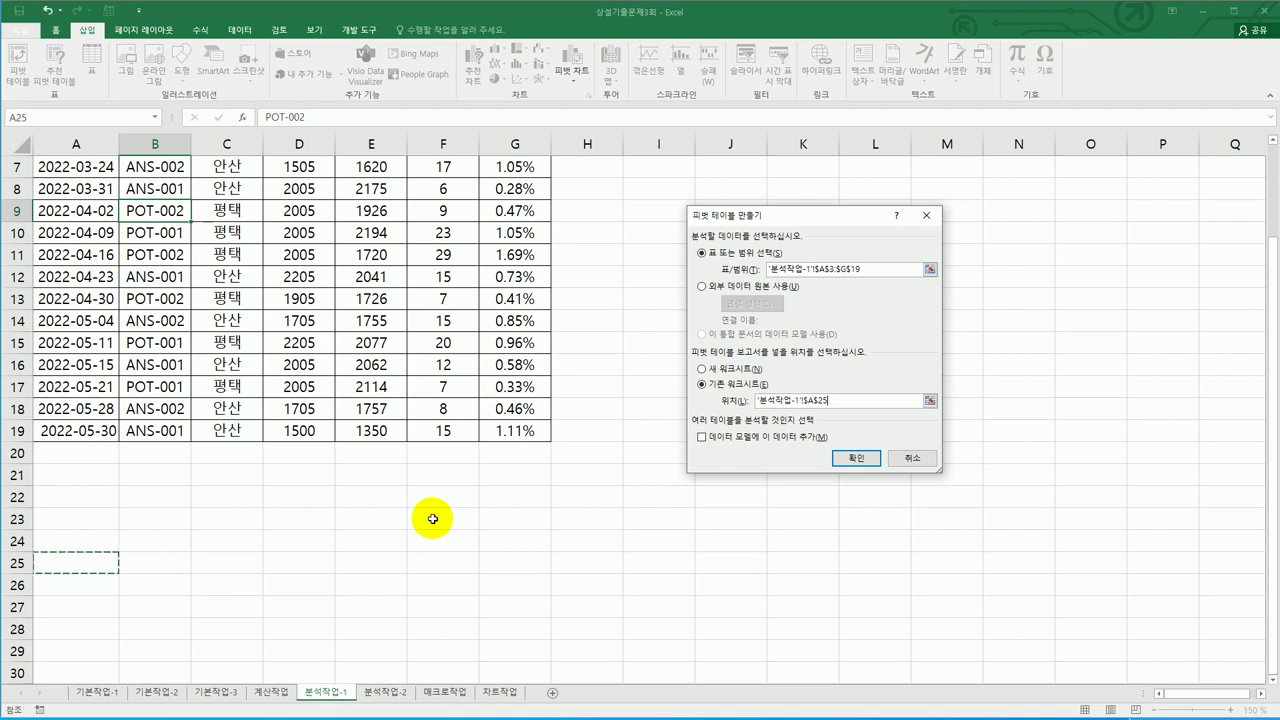
{"action": "scroll", "coordinate": [379, 521], "scroll_direction": "down", "scroll_amount": 2}
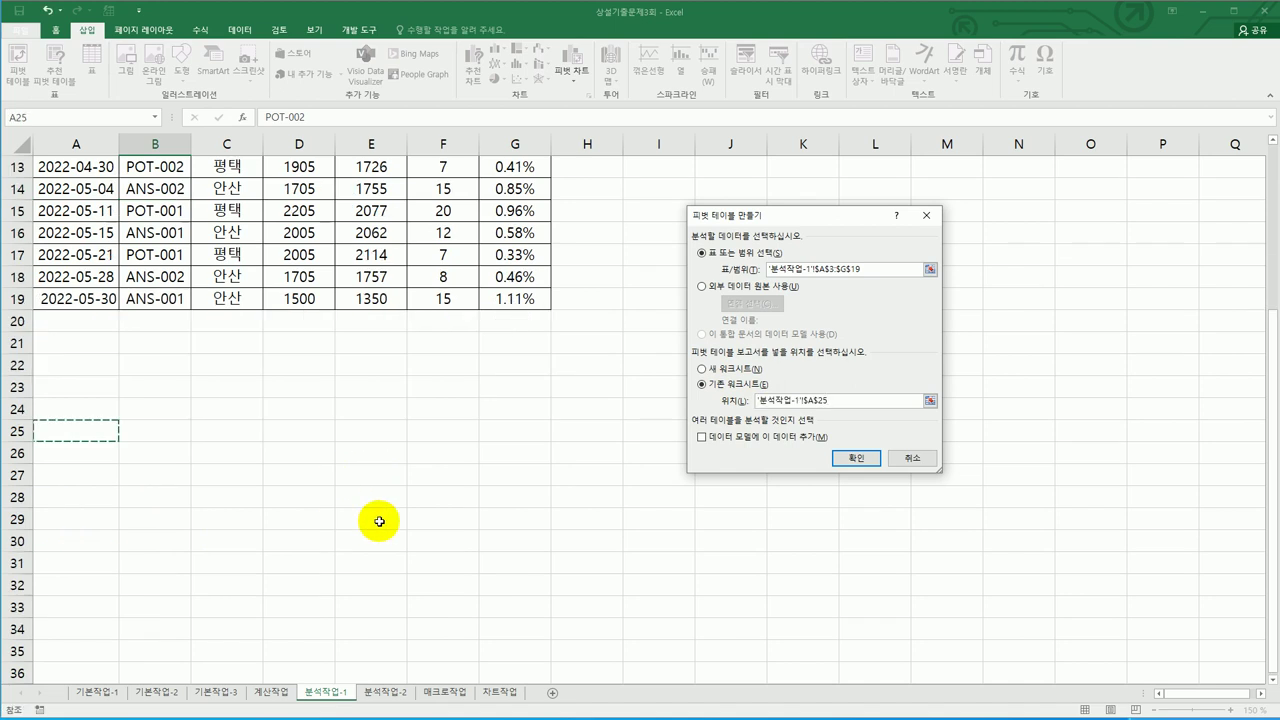
{"action": "left_click", "coordinate": [856, 458]}
- Add the 제품코드 field to the pivot table's filter area
{"action": "scroll", "coordinate": [537, 551], "scroll_direction": "down", "scroll_amount": 2}
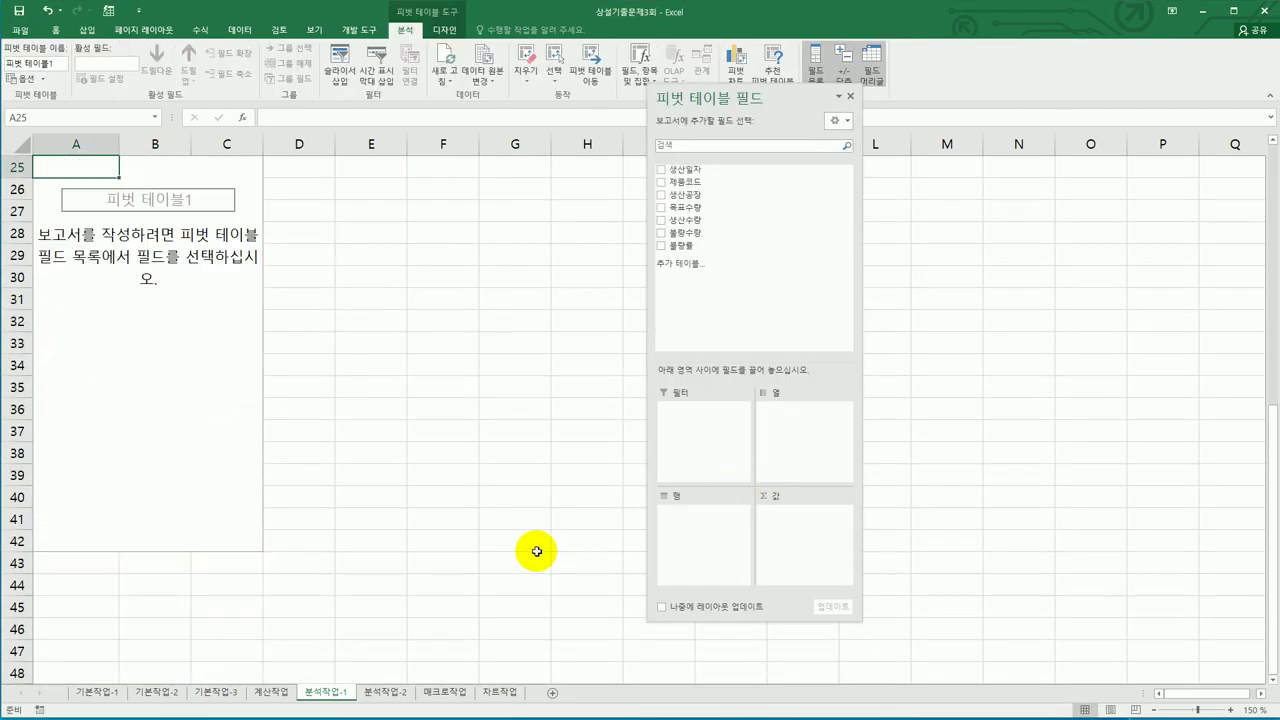
{"action": "scroll", "coordinate": [537, 551], "scroll_direction": "up", "scroll_amount": 1}
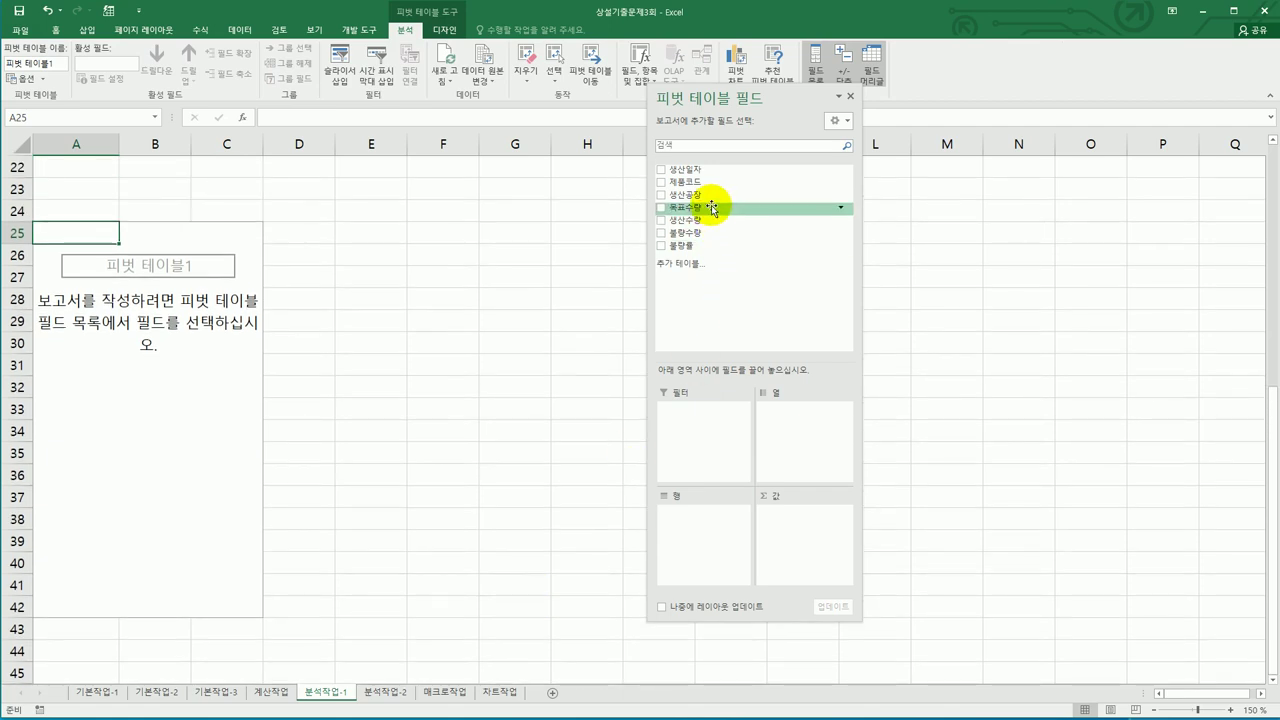
{"action": "left_click_drag", "start_coordinate": [718, 180], "coordinate": [724, 428]}
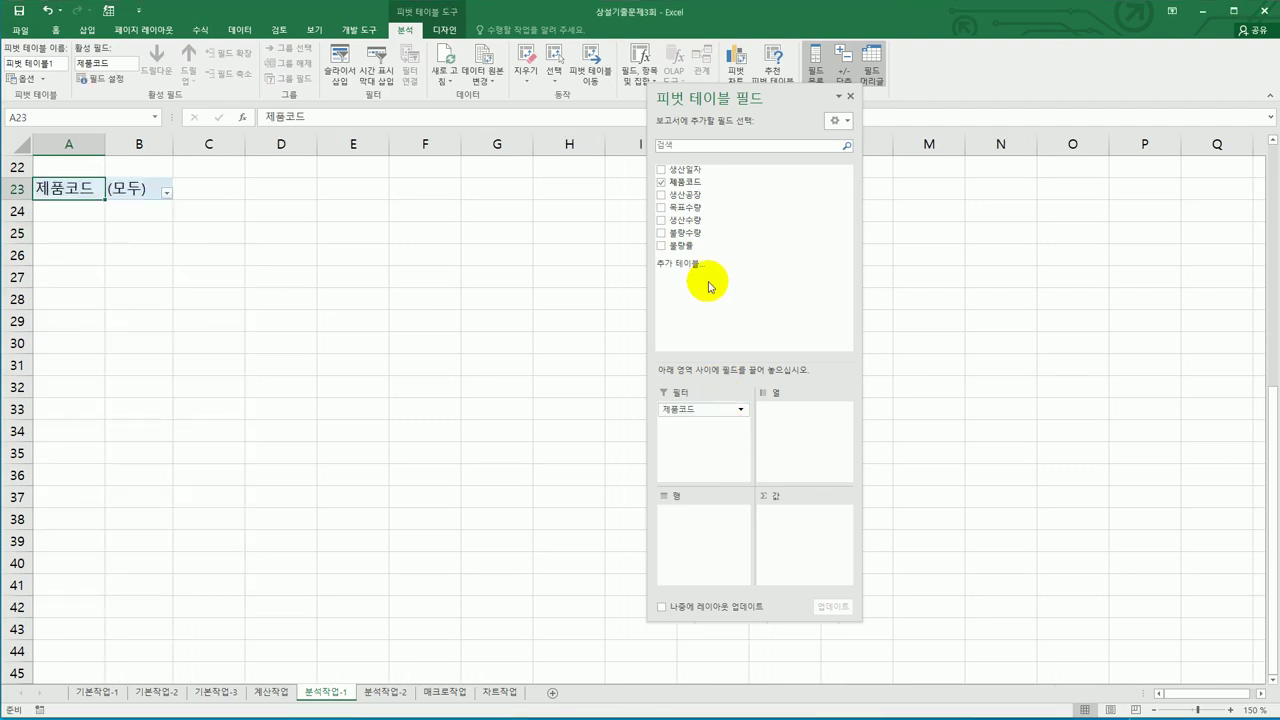
- Add 생산일자 to the pivot table's rows, 생산공장 to its columns, and 생산수량 and 불량수량 to its values
{"action": "scroll", "coordinate": [705, 203], "scroll_direction": "up", "scroll_amount": 1}
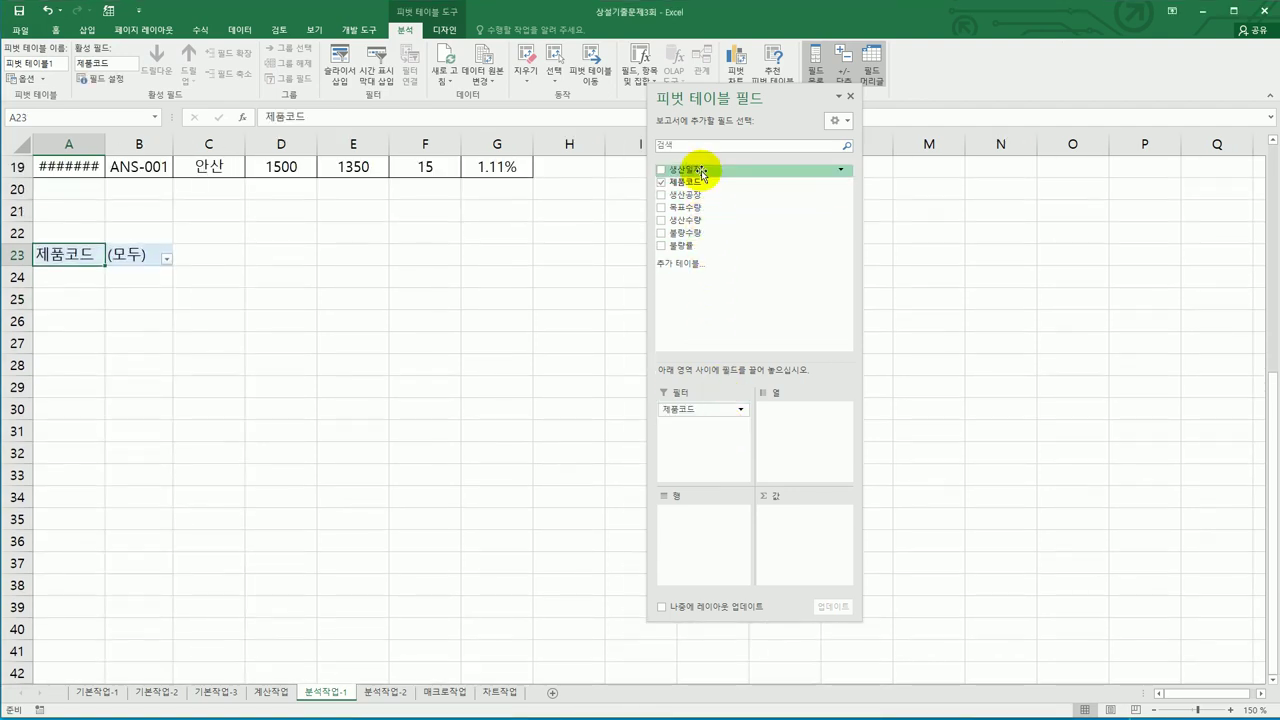
{"action": "left_click_drag", "start_coordinate": [701, 172], "coordinate": [720, 535]}
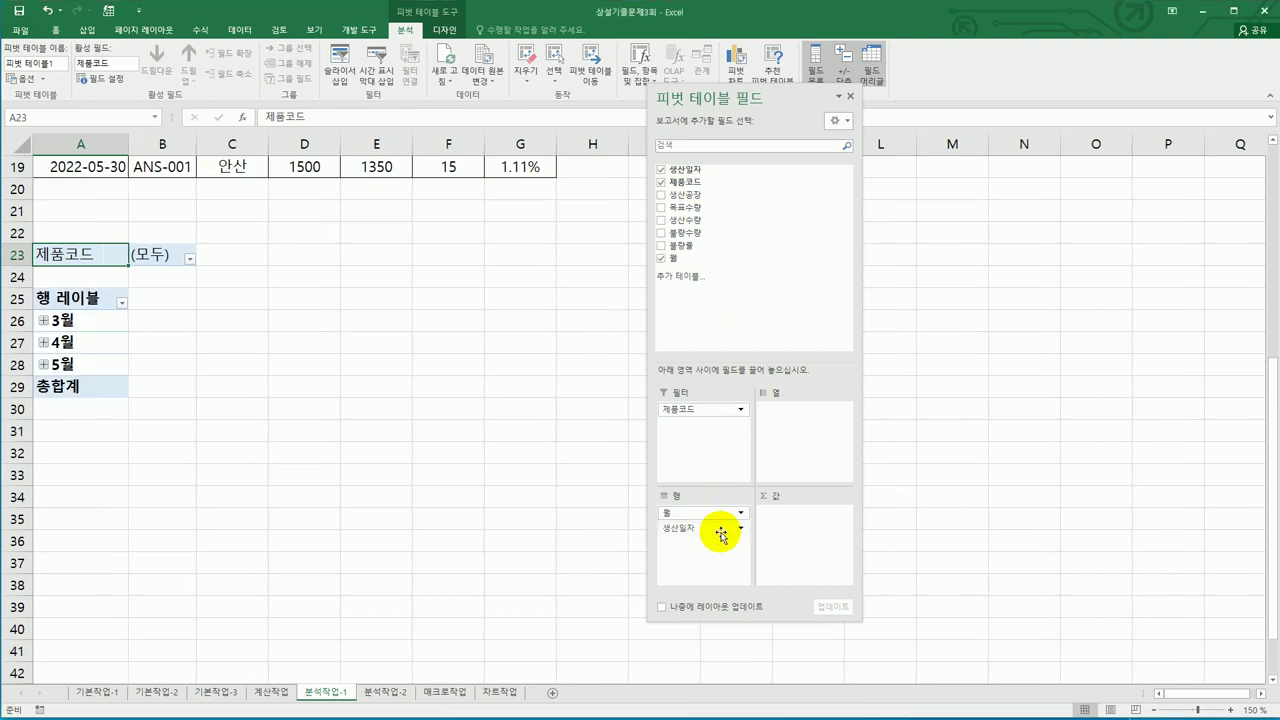
{"action": "left_click_drag", "start_coordinate": [723, 194], "coordinate": [790, 425]}
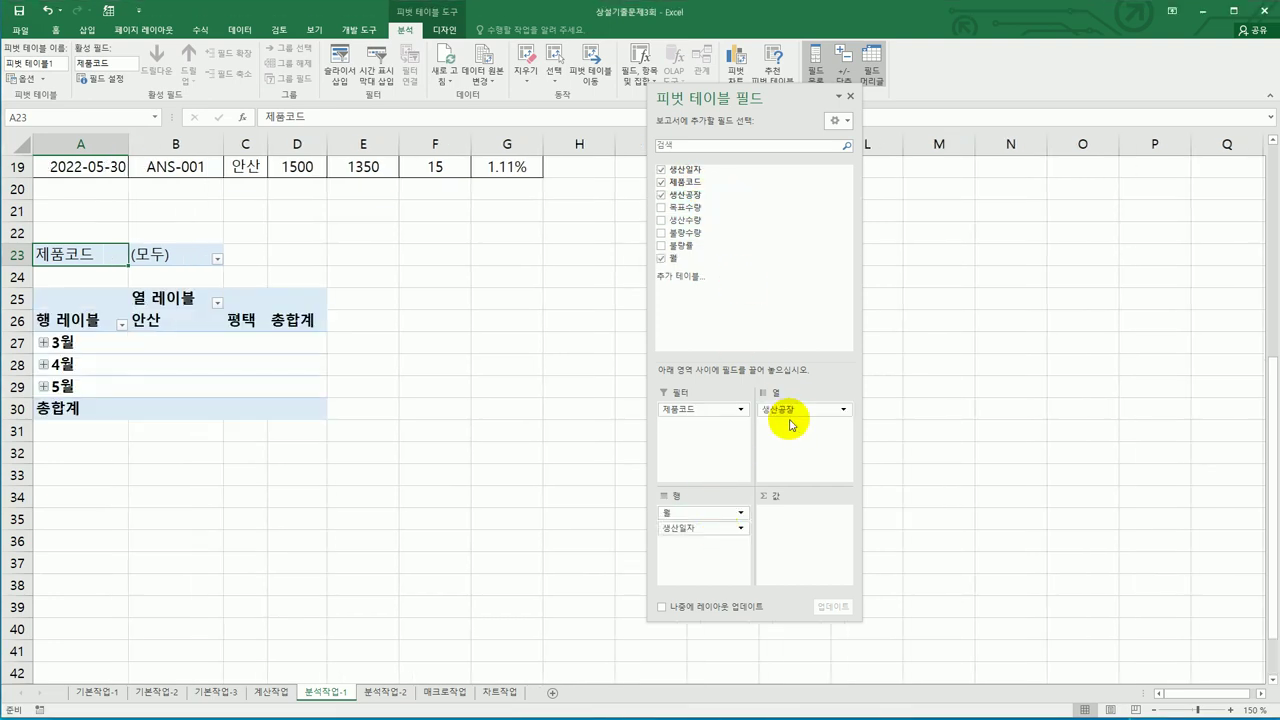
{"action": "left_click_drag", "start_coordinate": [714, 219], "coordinate": [812, 535]}
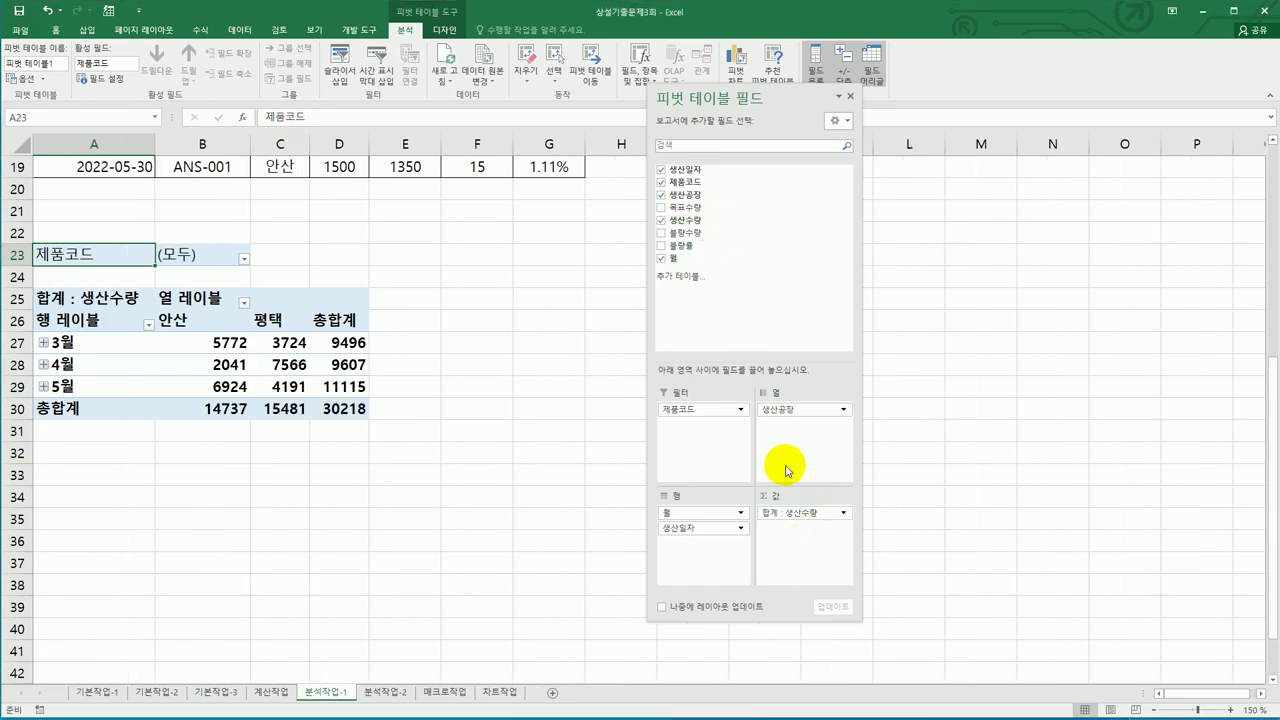
{"action": "left_click_drag", "start_coordinate": [702, 237], "coordinate": [800, 545]}
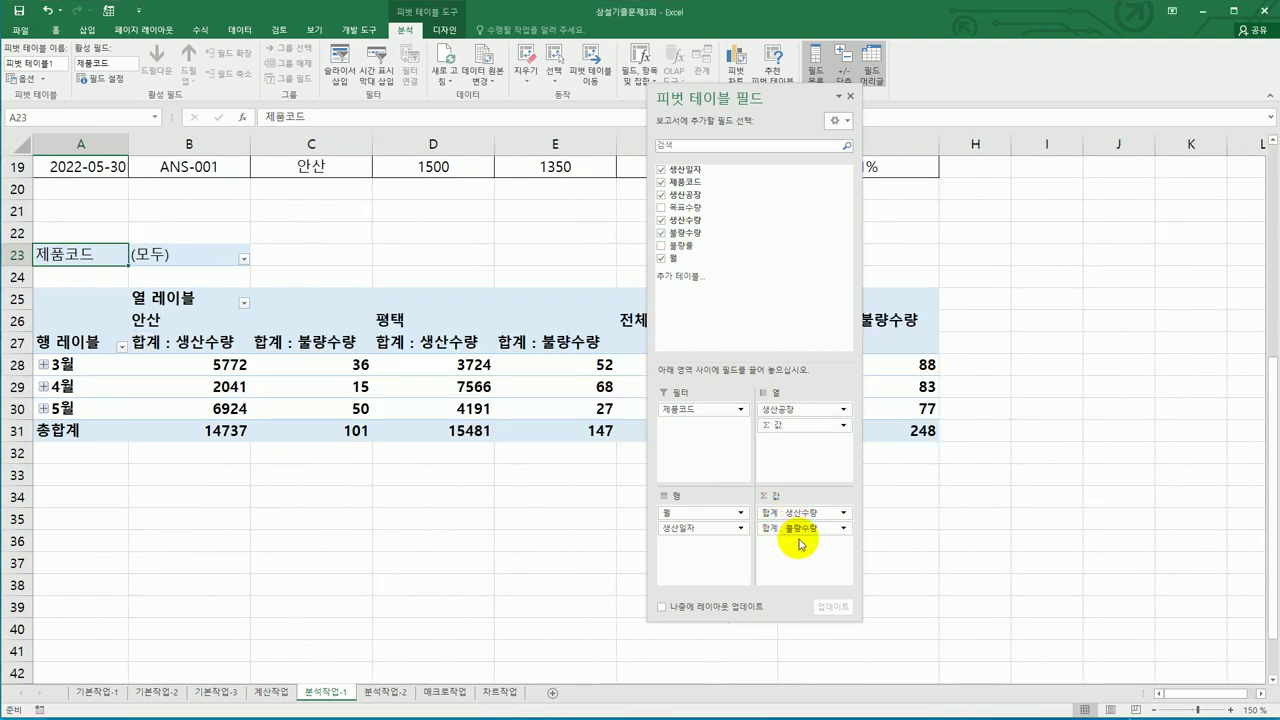
- Summarize the 불량수량 values by average (평균) and close the pivot table field list
{"action": "left_click", "coordinate": [196, 345]}
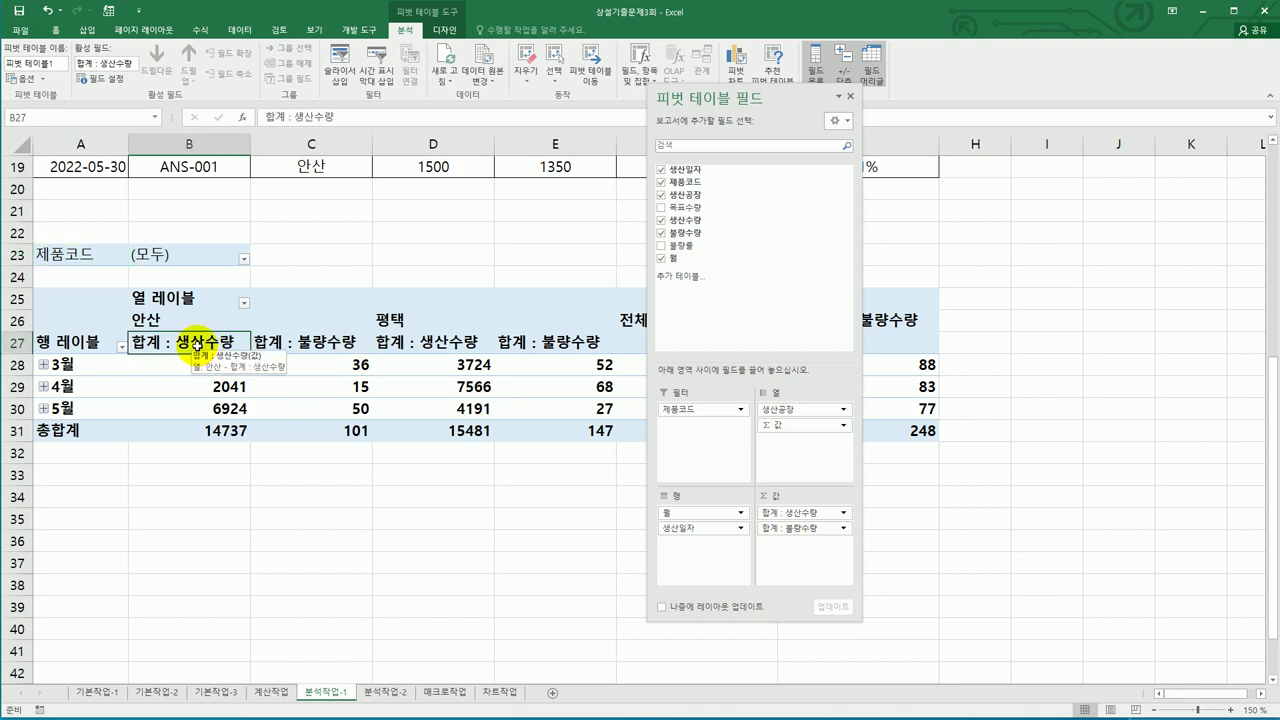
{"action": "left_click", "coordinate": [289, 345]}
{"action": "right_click", "coordinate": [289, 345]}
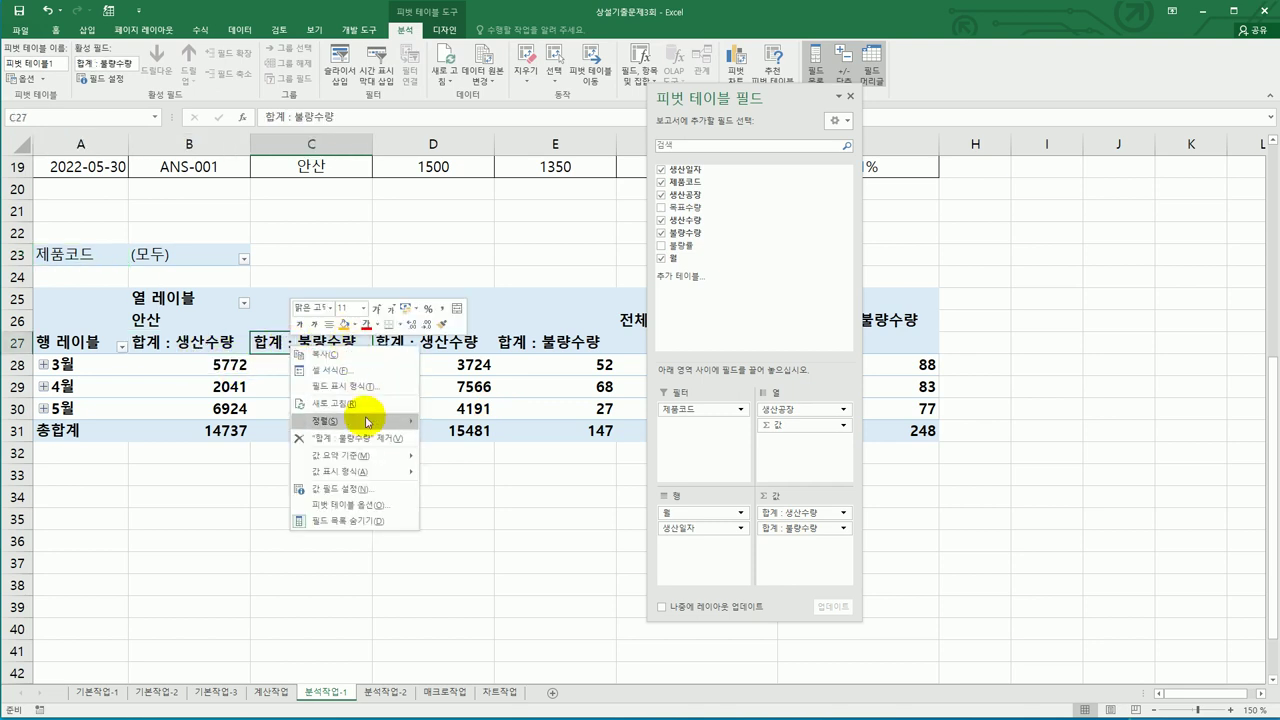
{"action": "mouse_move", "coordinate": [372, 456]}
{"action": "left_click", "coordinate": [466, 492]}
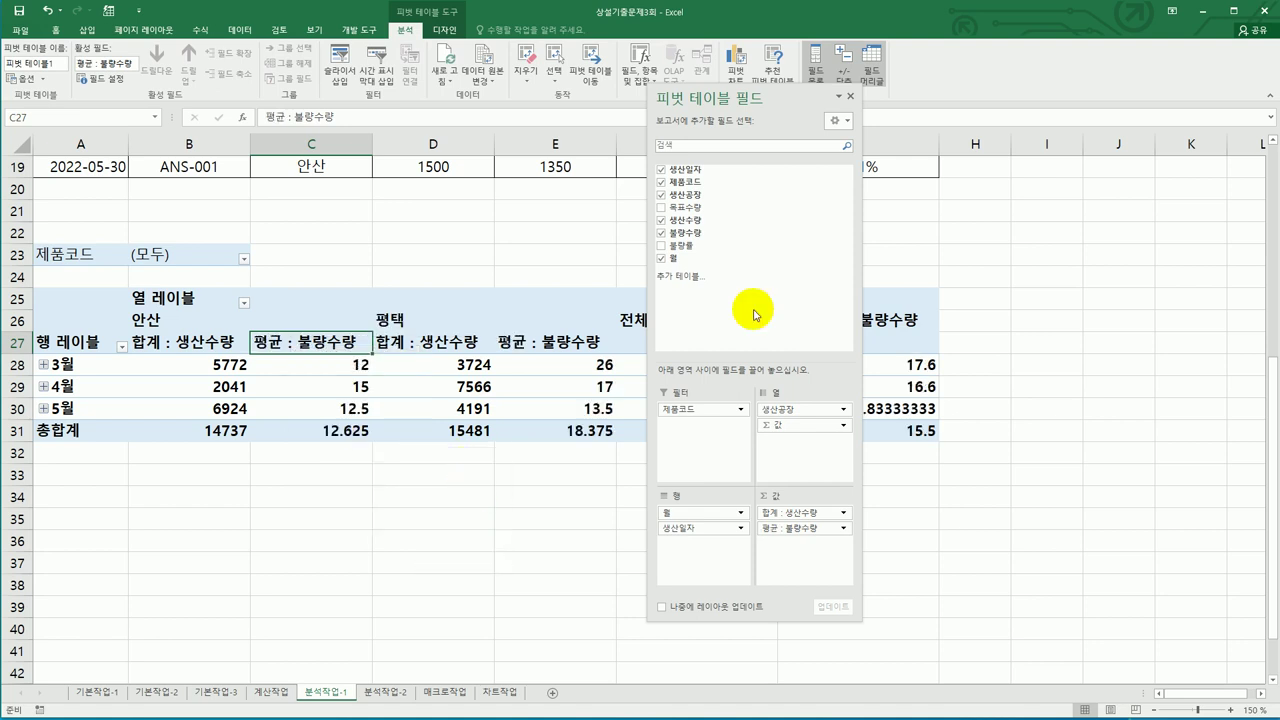
{"action": "left_click", "coordinate": [849, 100]}
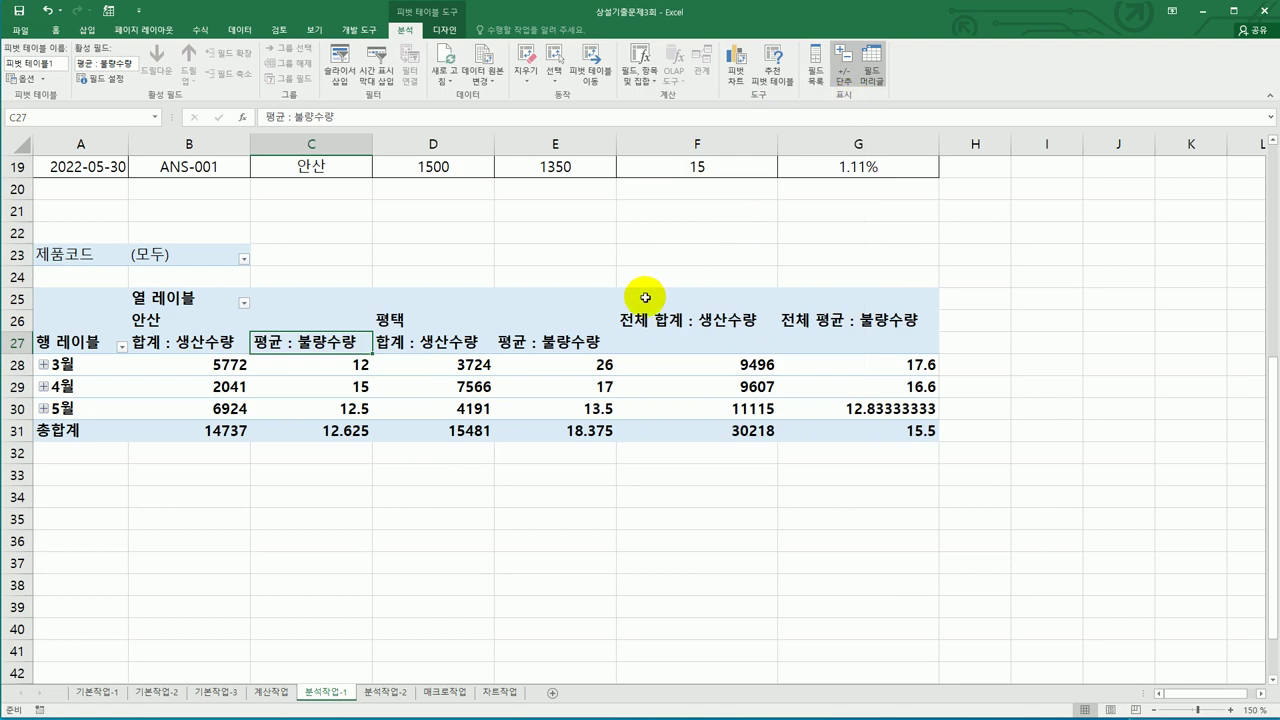
- Set the pivot table's grand totals to columns only (열의 총합계만 설정)
{"action": "left_click", "coordinate": [436, 31]}
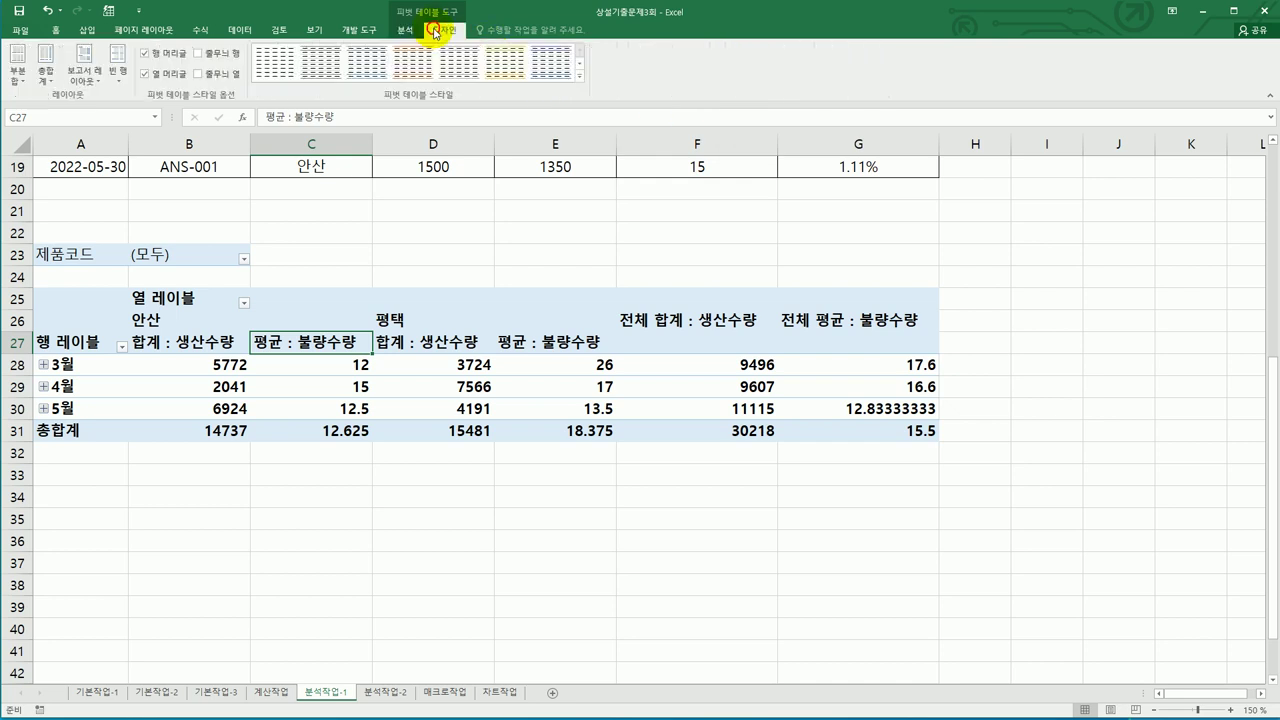
{"action": "left_click", "coordinate": [51, 84]}
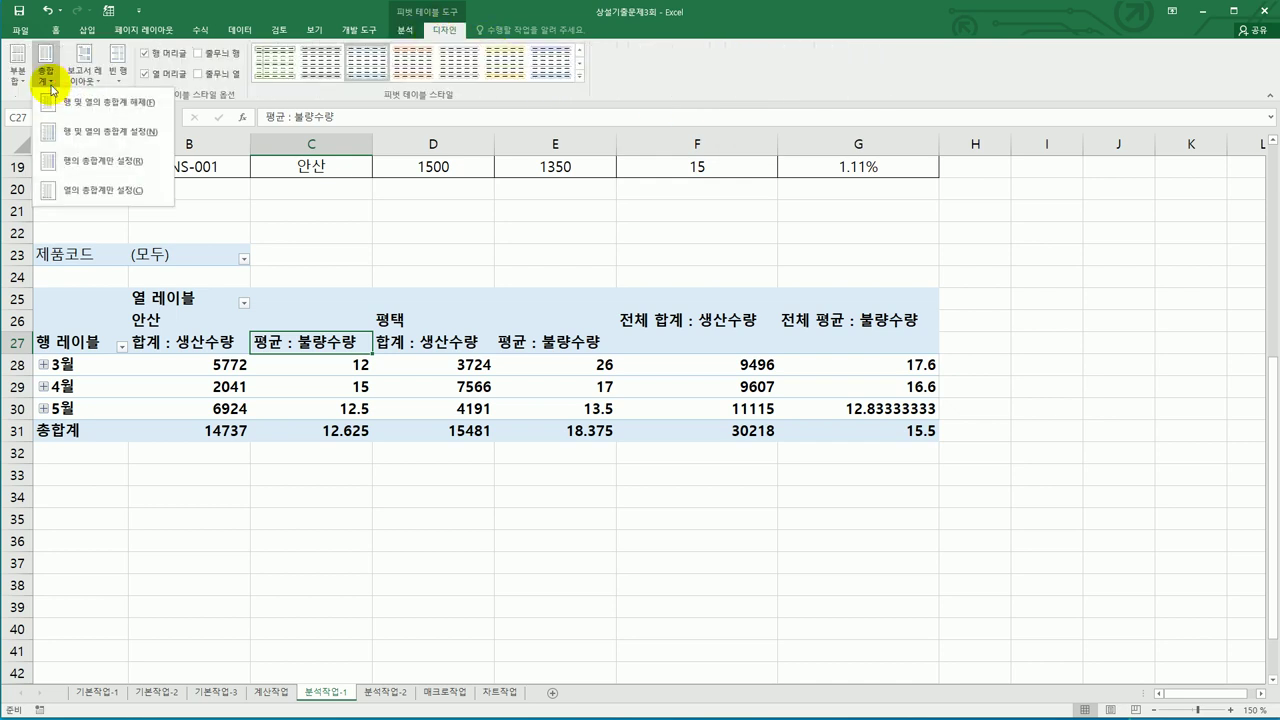
{"action": "left_click", "coordinate": [88, 195]}
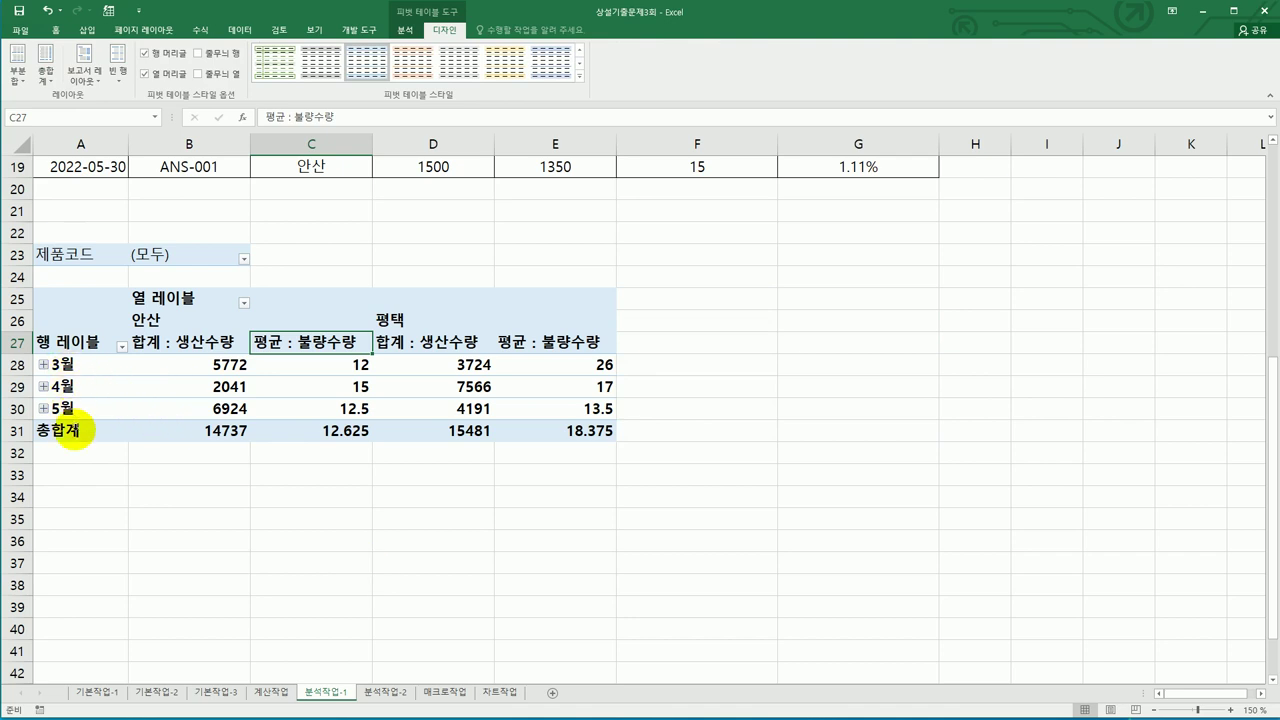
- Group the pivot table's 생산일자 row labels by month (월) only, removing the day (일) unit
{"action": "left_click", "coordinate": [79, 364]}
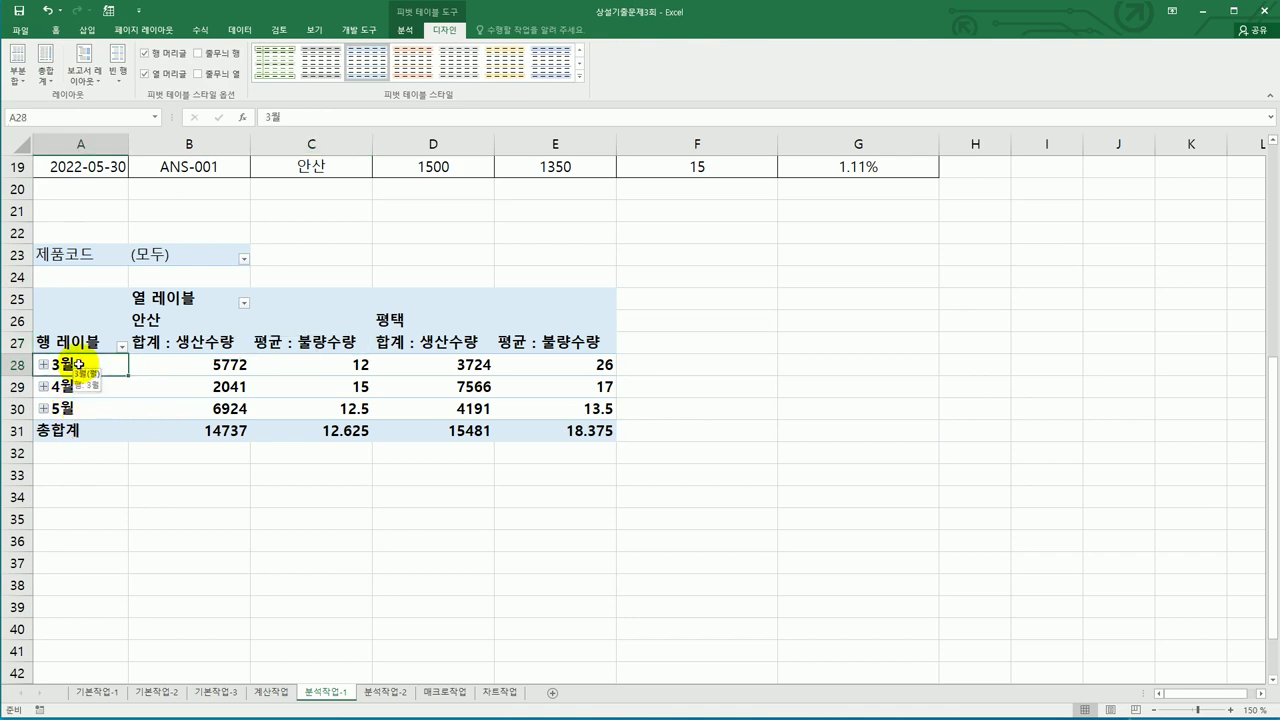
{"action": "right_click", "coordinate": [79, 364]}
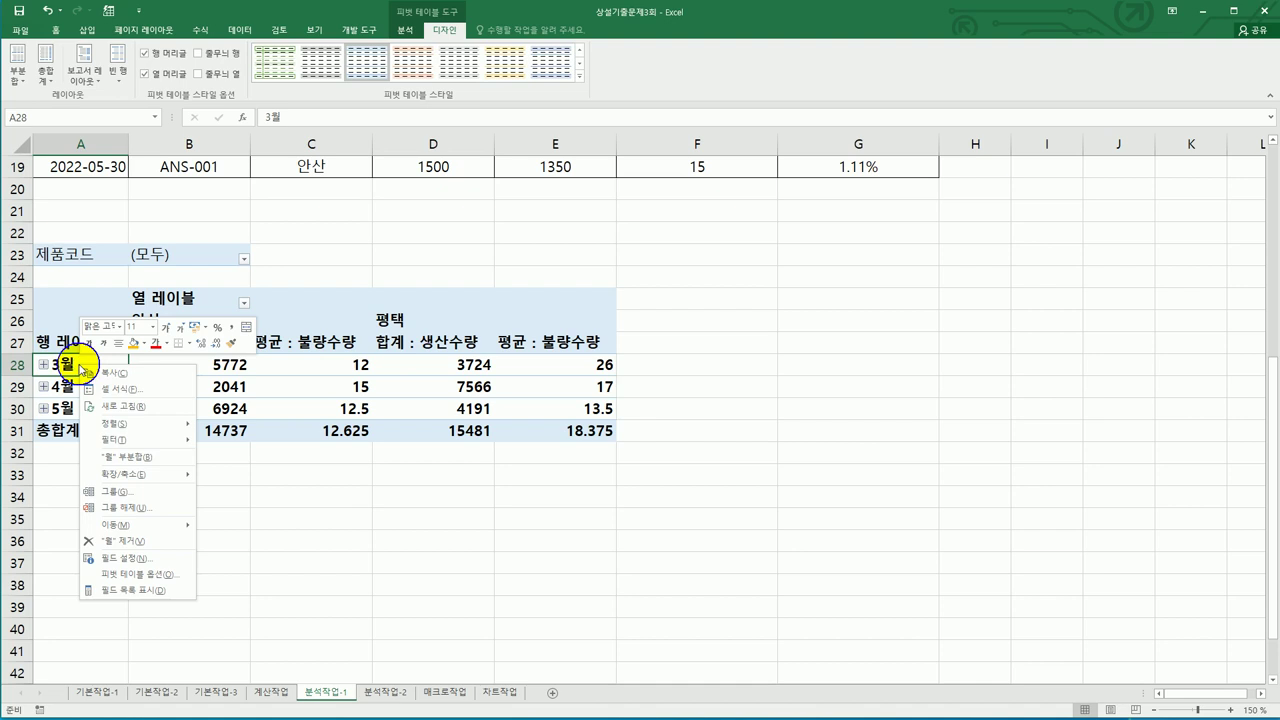
{"action": "left_click", "coordinate": [128, 500]}
{"action": "left_click_drag", "start_coordinate": [111, 373], "coordinate": [788, 298]}
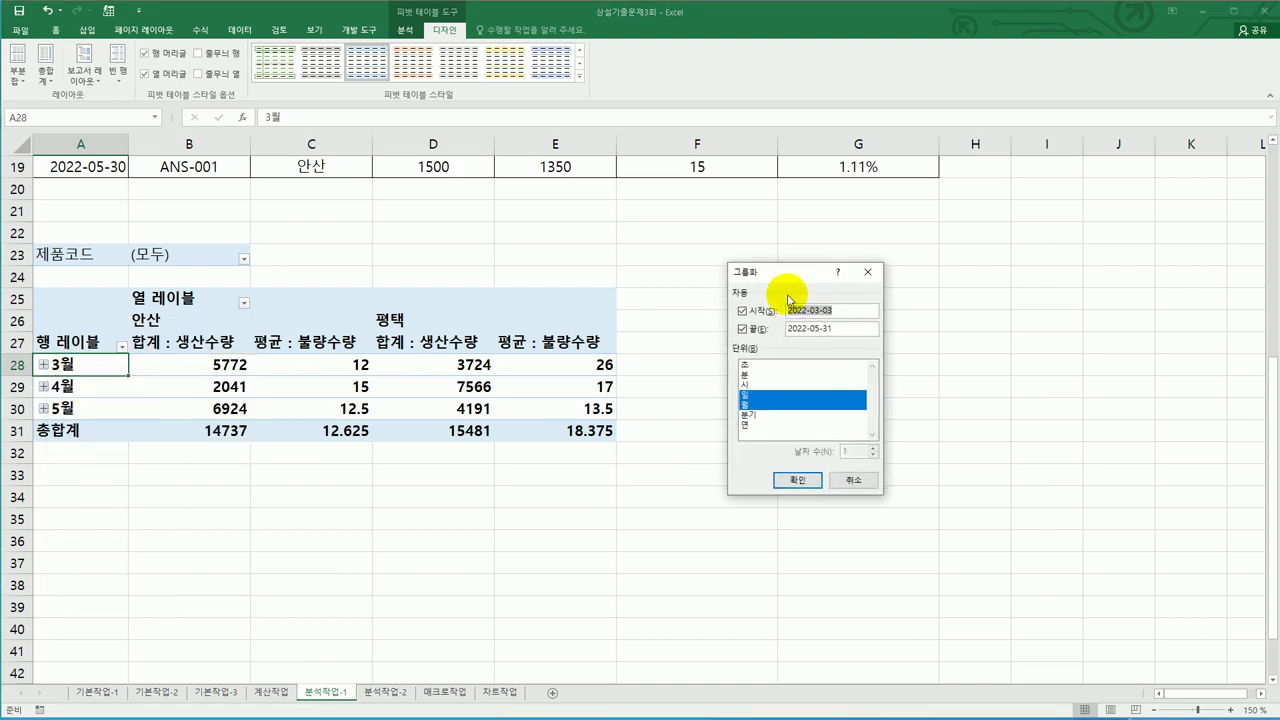
{"action": "left_click", "coordinate": [757, 395]}
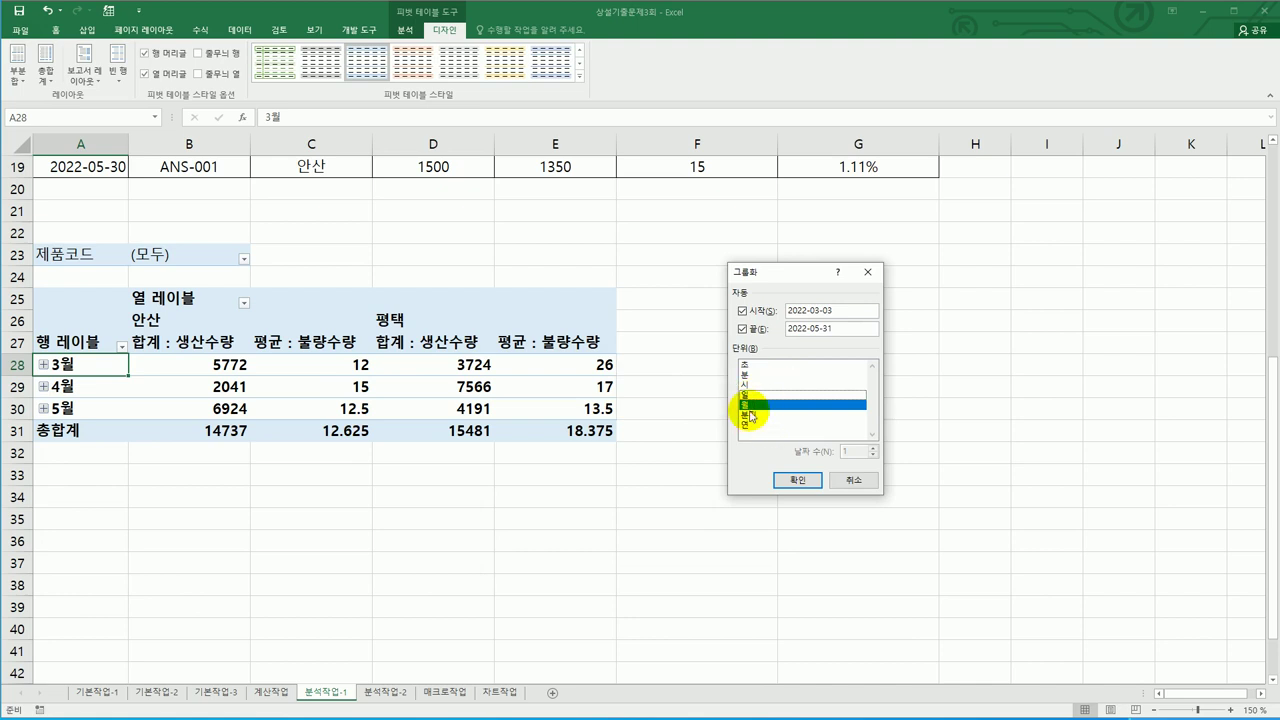
{"action": "left_click", "coordinate": [797, 480]}
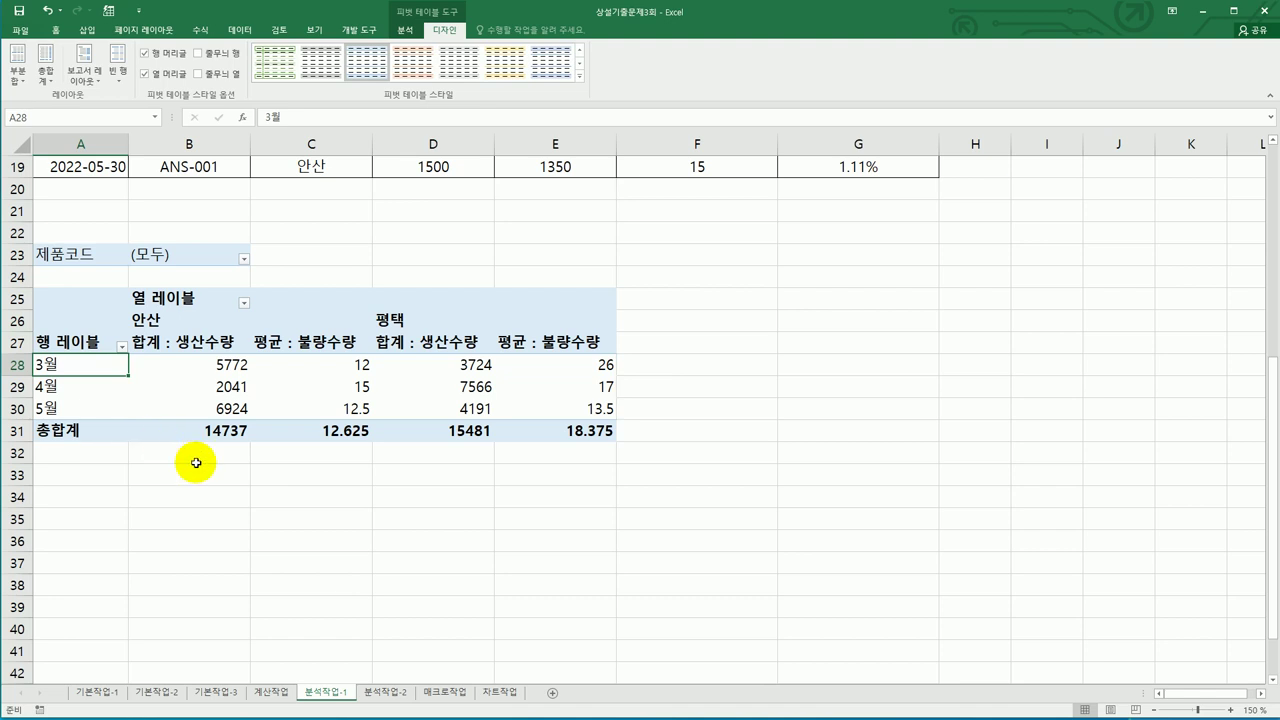
- Format the 합계 : 생산수량 value field as 숫자 with the 1000 separator through its value field settings
{"action": "left_click", "coordinate": [191, 346]}
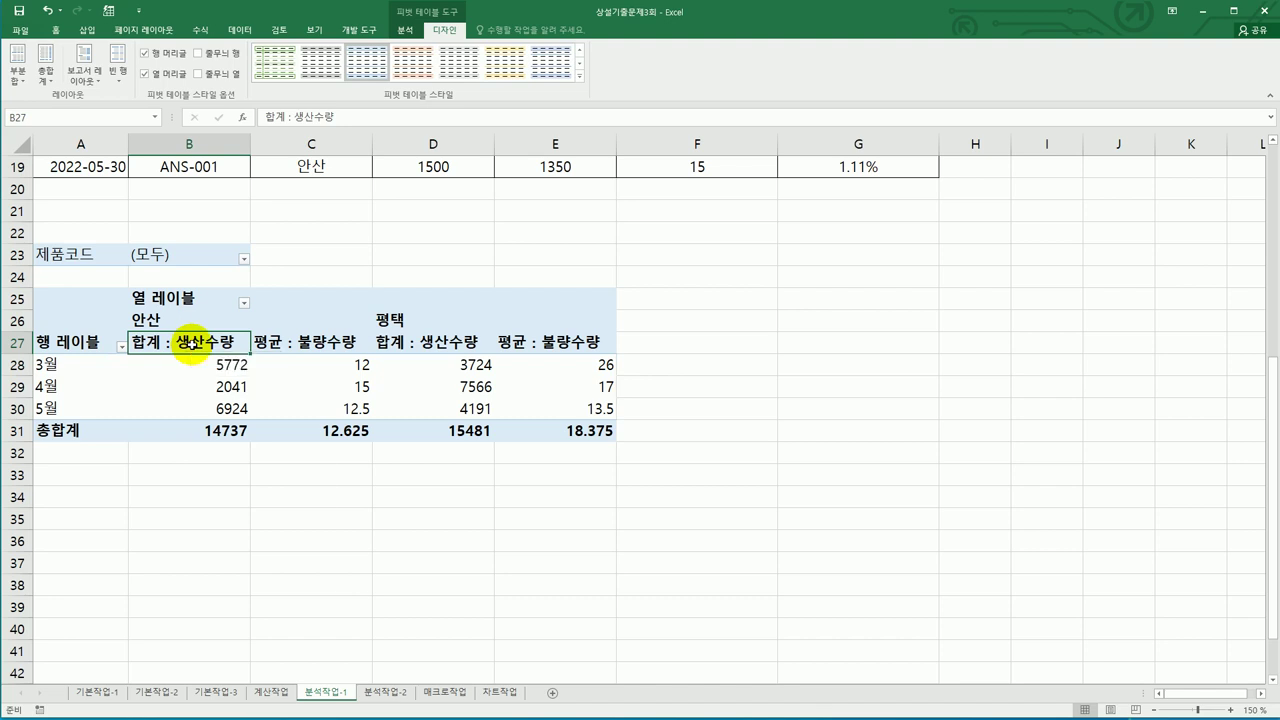
{"action": "right_click", "coordinate": [192, 344]}
{"action": "left_click", "coordinate": [255, 492]}
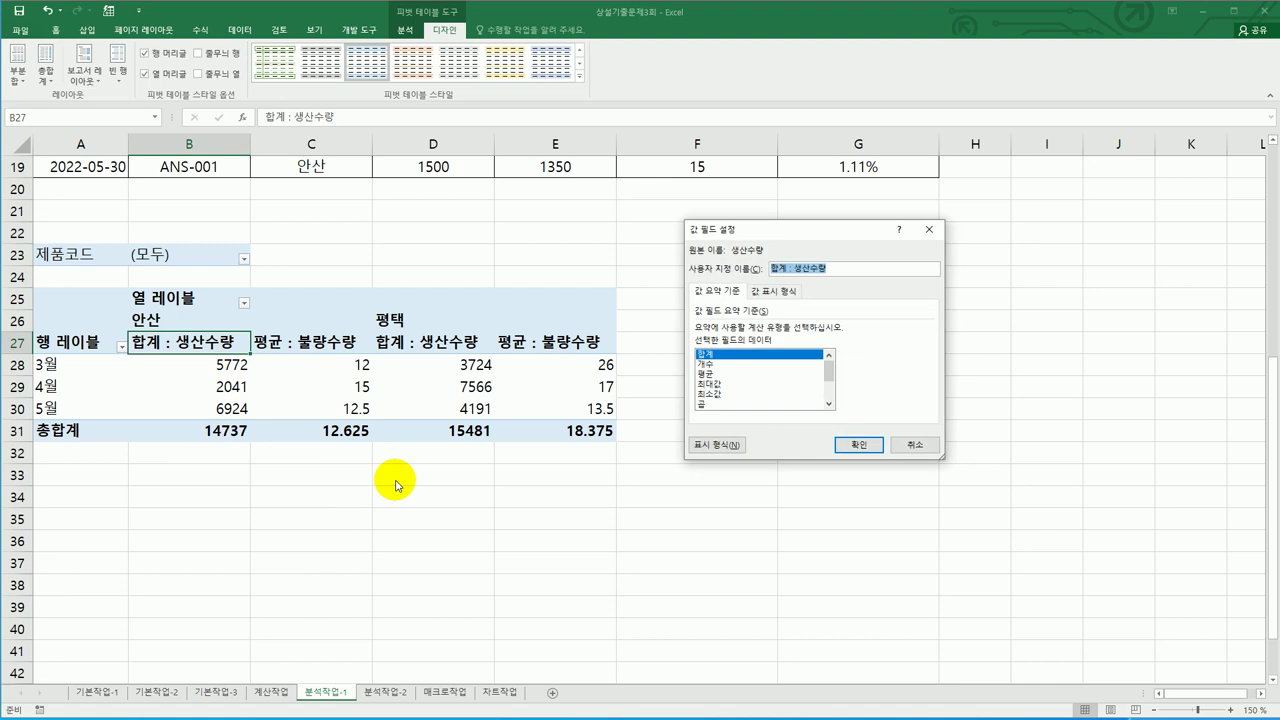
{"action": "left_click", "coordinate": [704, 448]}
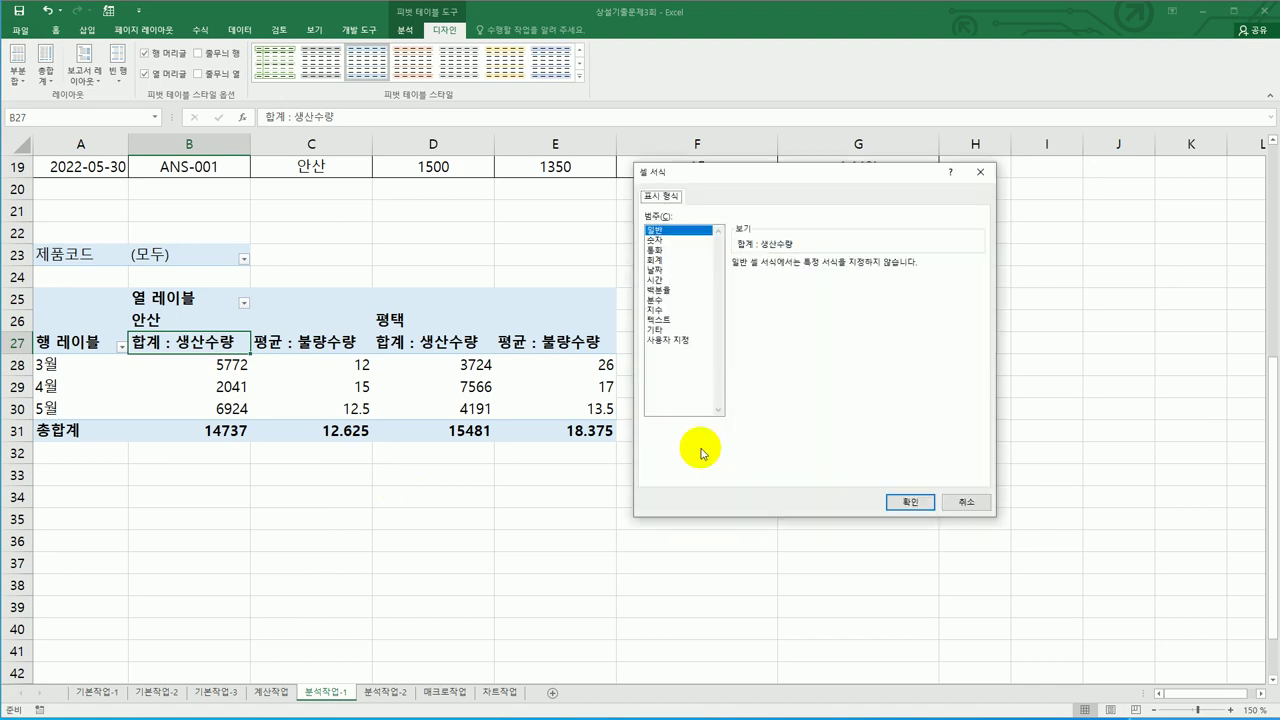
{"action": "left_click", "coordinate": [665, 242]}
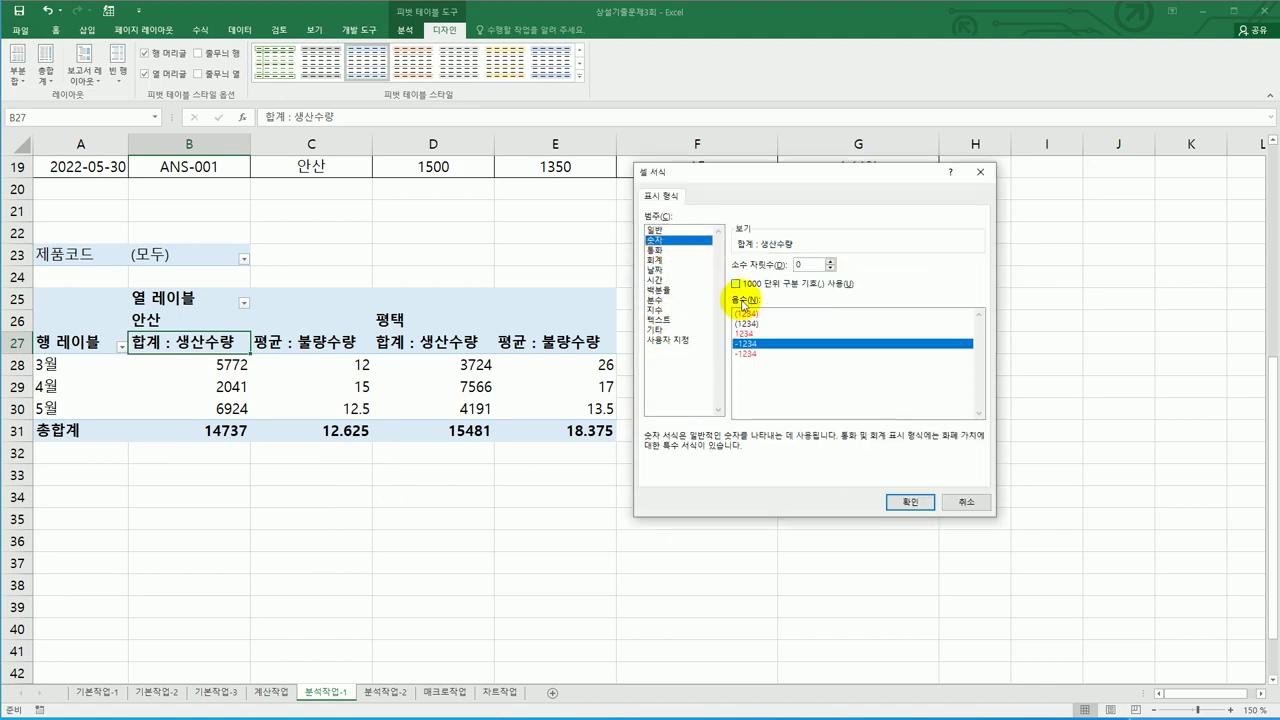
{"action": "left_click", "coordinate": [765, 286]}
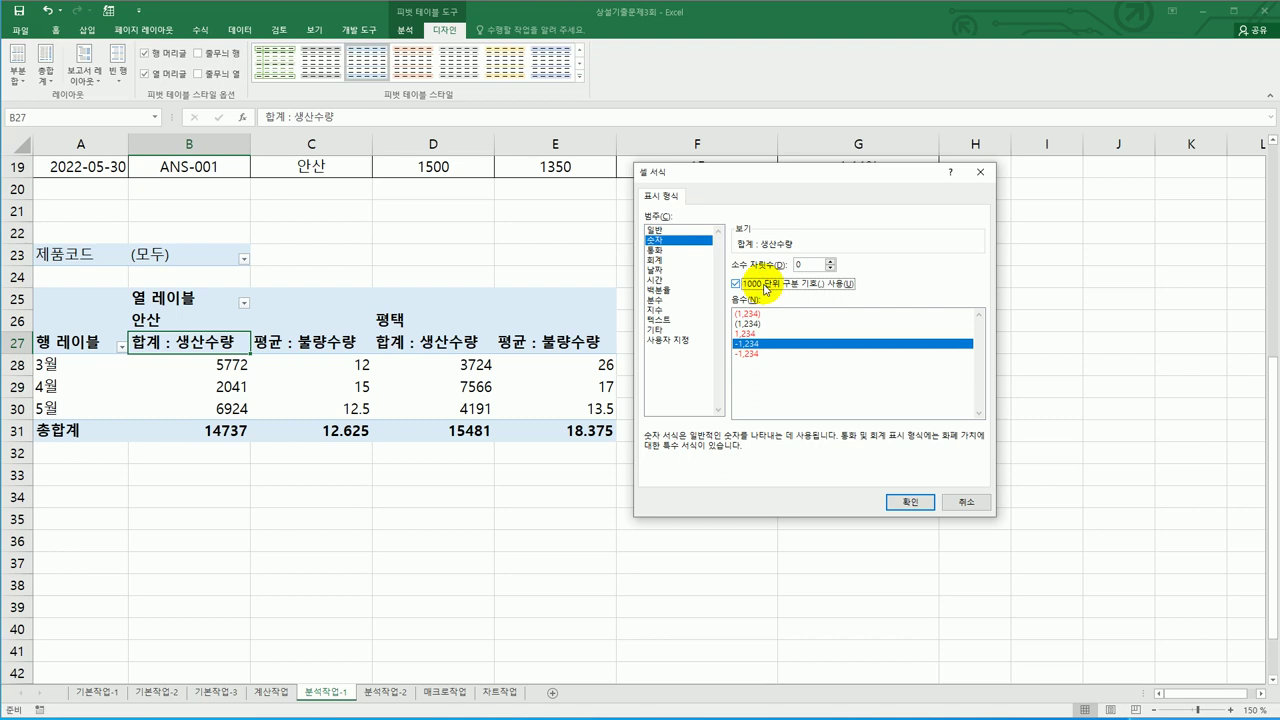
{"action": "left_click", "coordinate": [910, 502]}
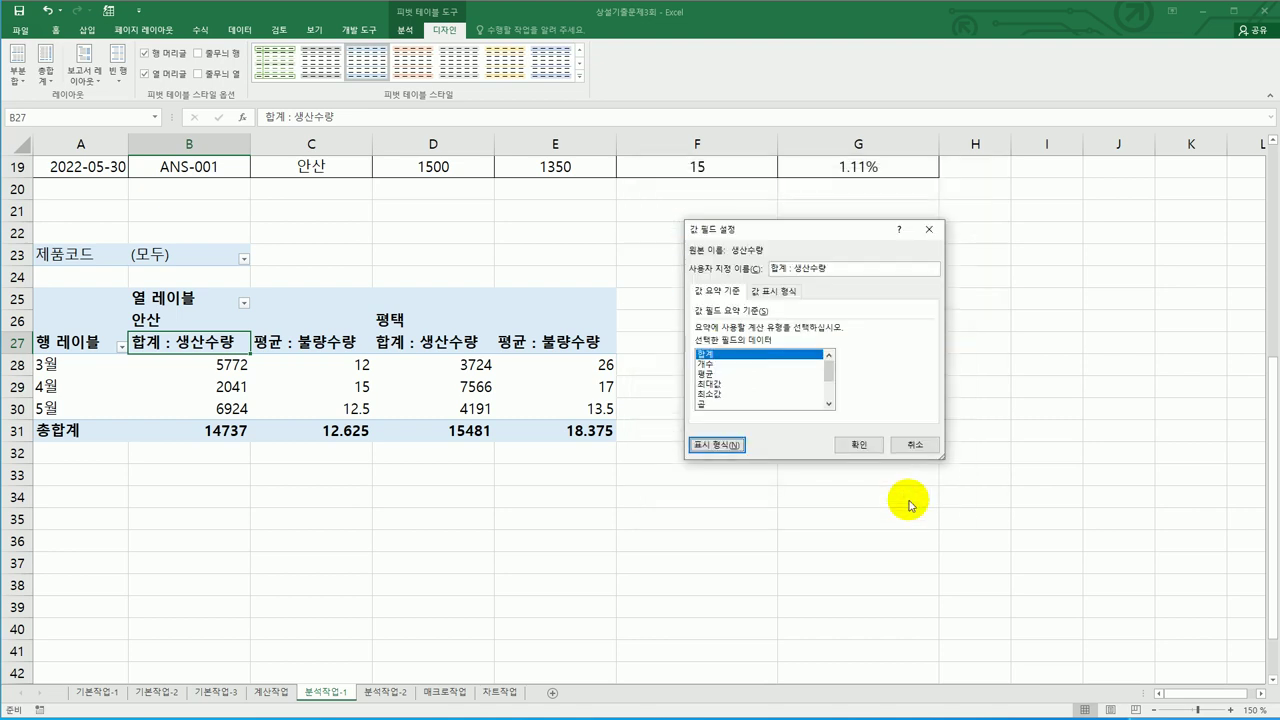
{"action": "left_click", "coordinate": [859, 444]}
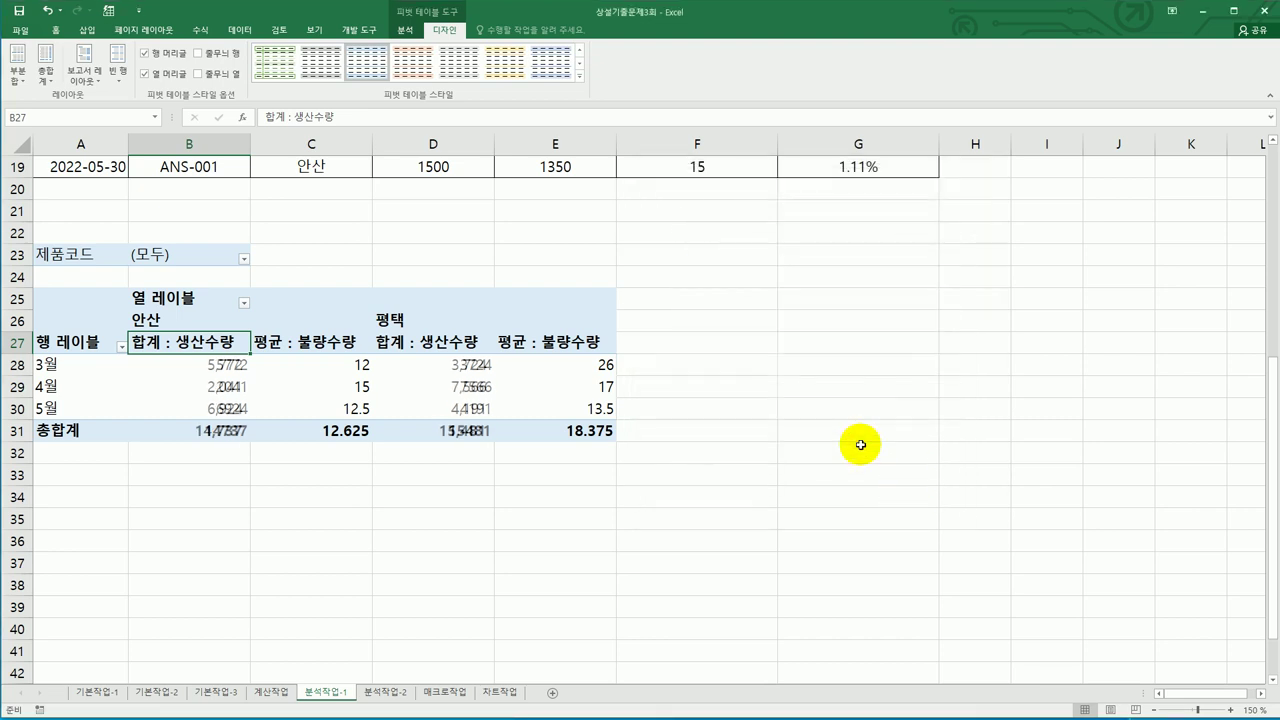
- Format the 평균 : 불량수량 value field as 숫자 with the 1000 separator and 0 decimal places
{"action": "left_click", "coordinate": [322, 342]}
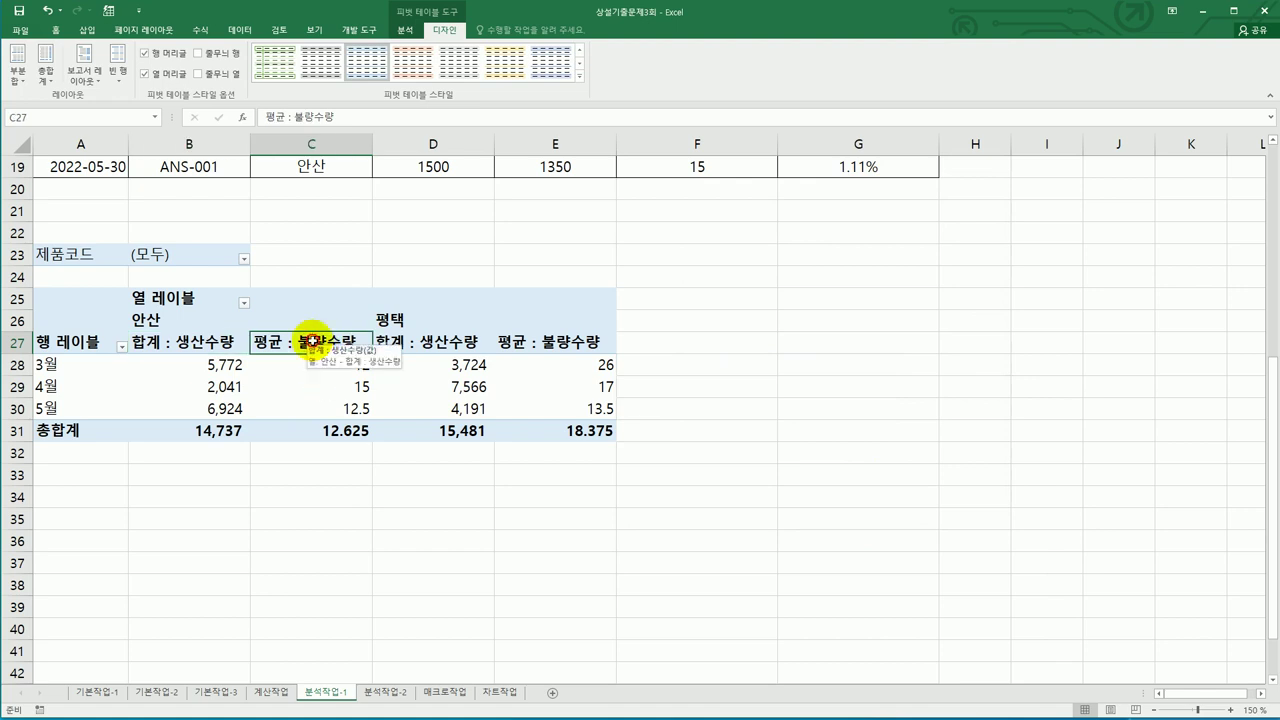
{"action": "double_click", "coordinate": [311, 342]}
{"action": "left_click", "coordinate": [716, 440]}
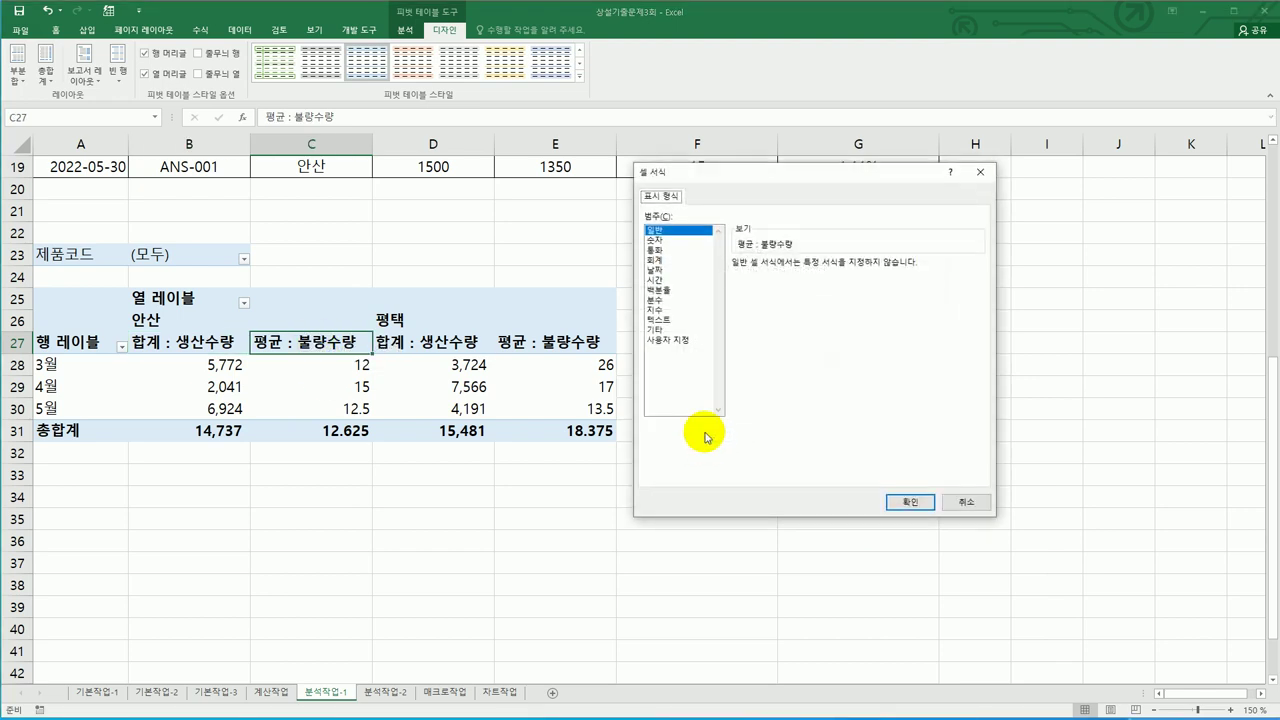
{"action": "left_click", "coordinate": [659, 240]}
{"action": "left_click", "coordinate": [790, 285]}
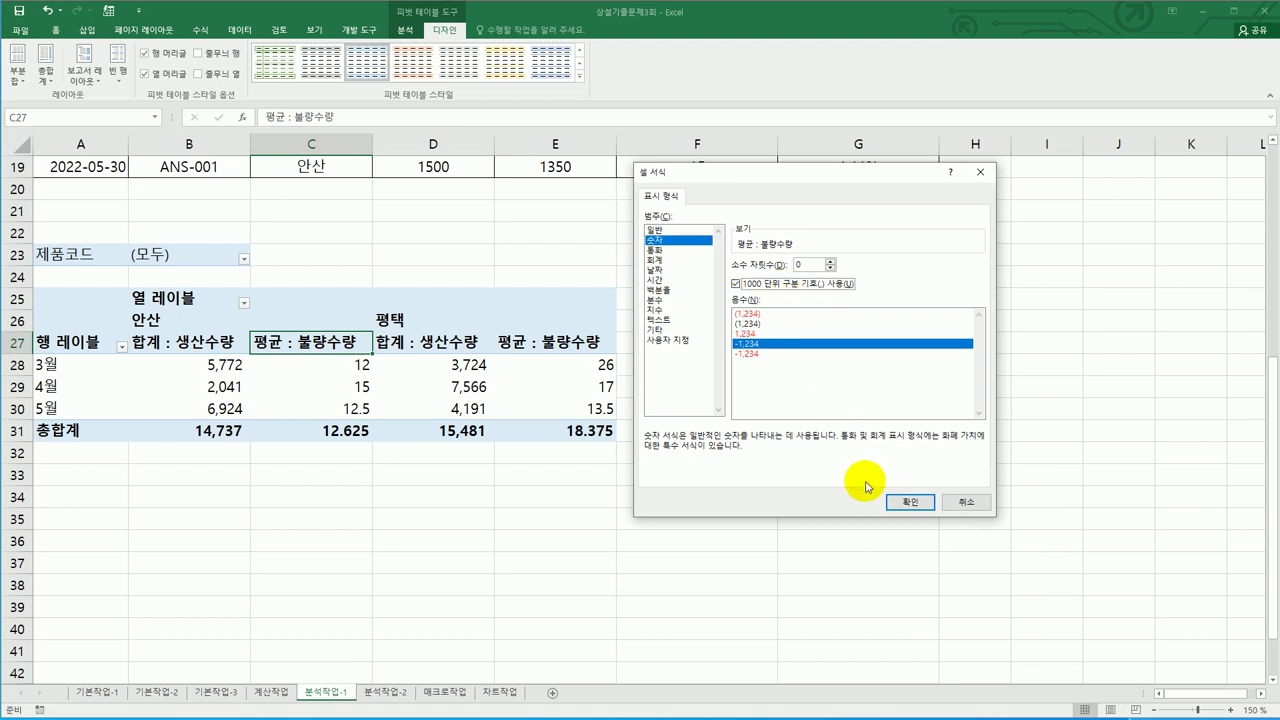
{"action": "left_click", "coordinate": [909, 502]}
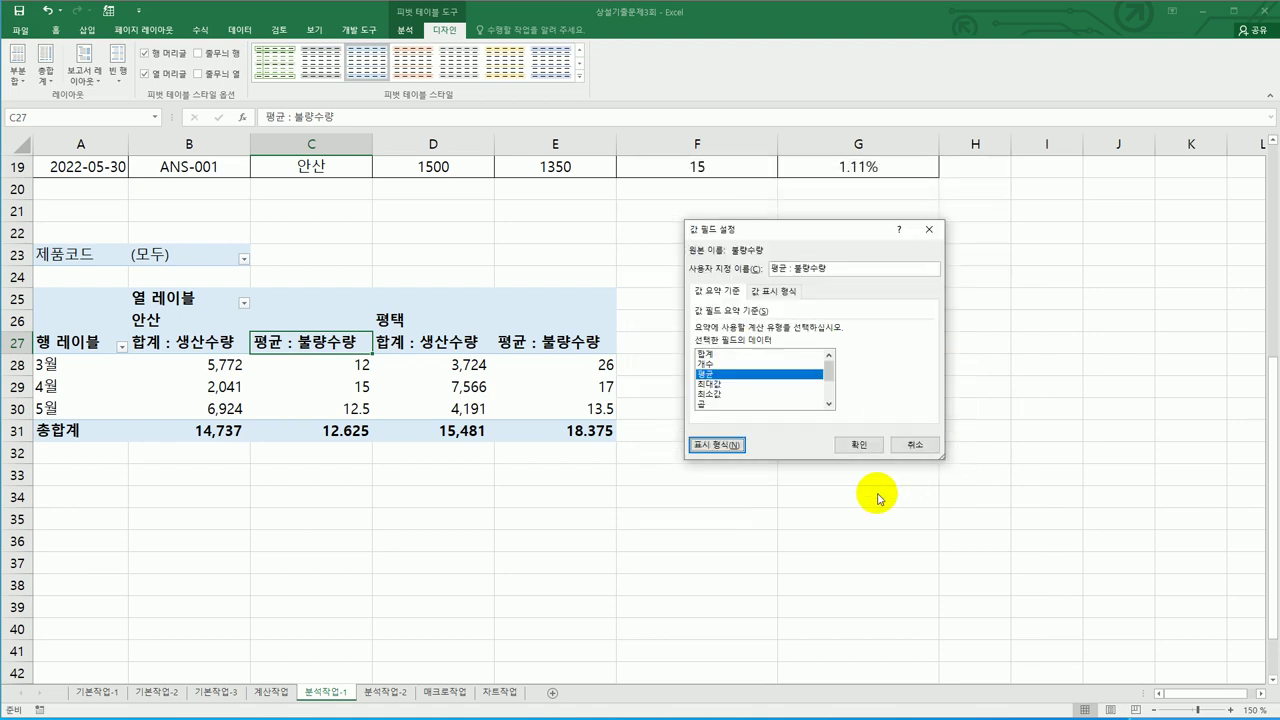
{"action": "left_click", "coordinate": [859, 446]}
{"action": "left_click", "coordinate": [851, 540]}
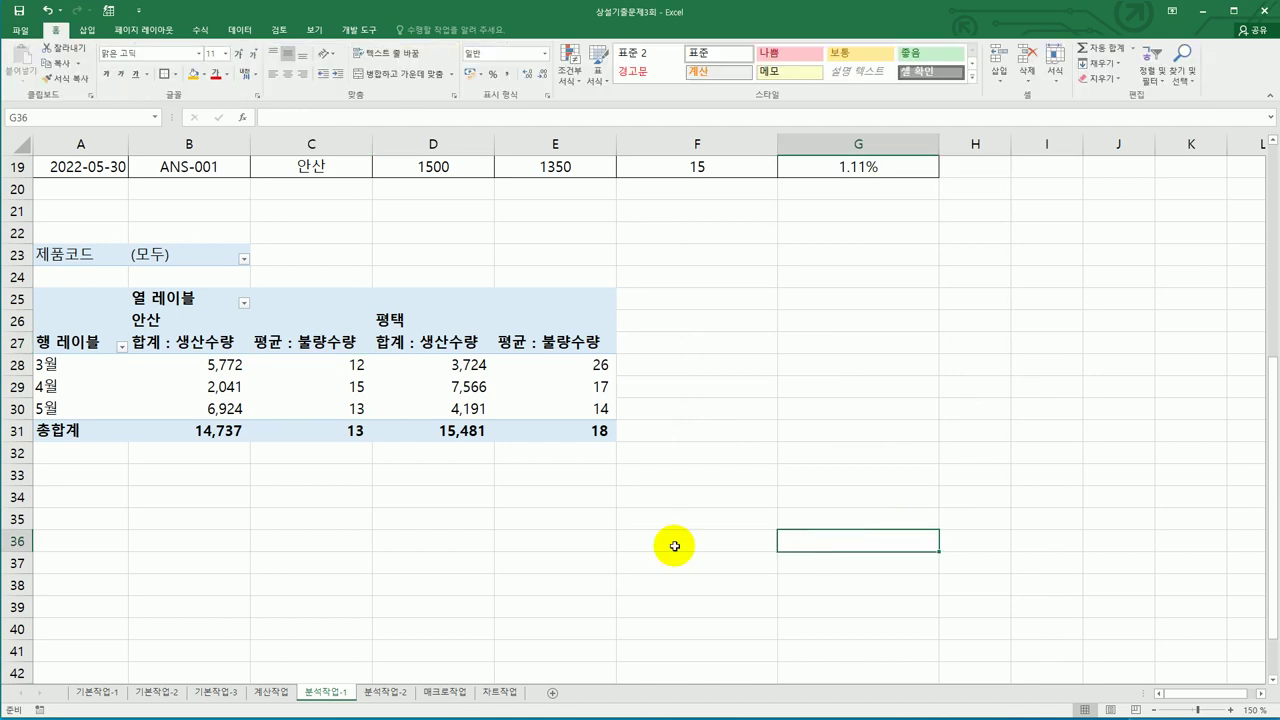
- On the 분석작업-2 sheet, sort the 지점별 자동차 판매현황 table by 지점 in ascending order
{"action": "left_click", "coordinate": [401, 697]}
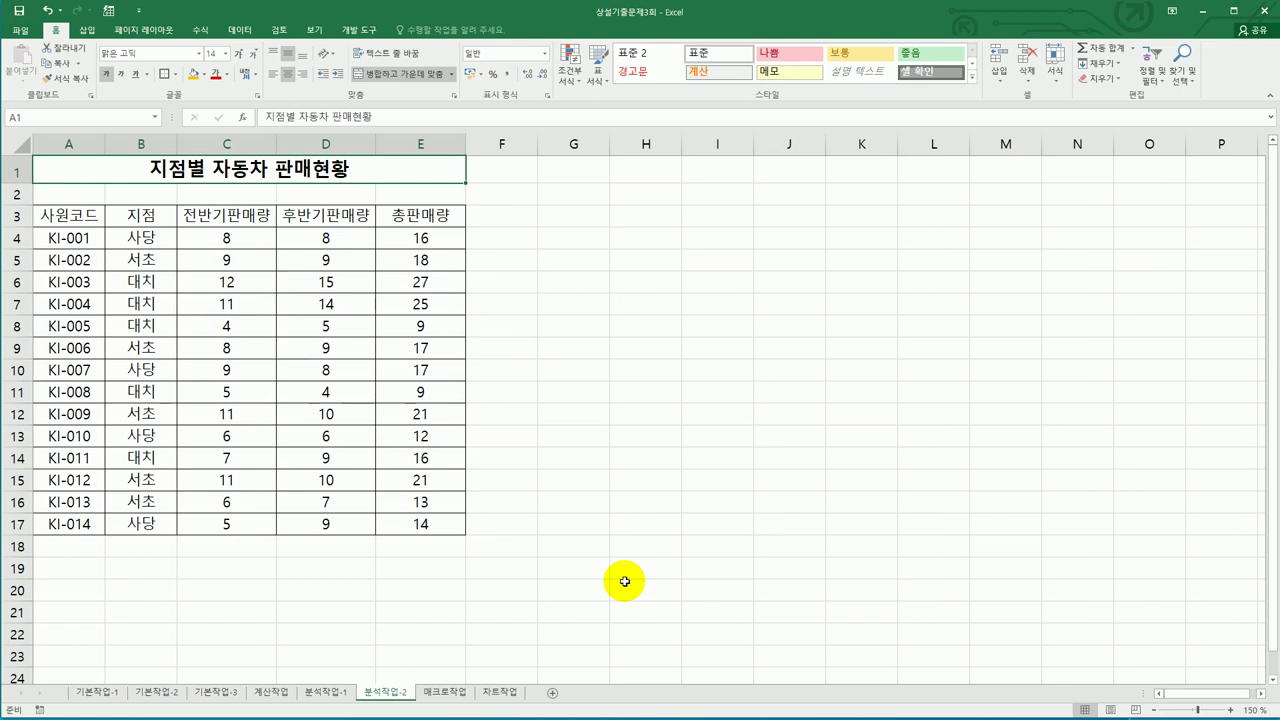
{"action": "left_click", "coordinate": [163, 259]}
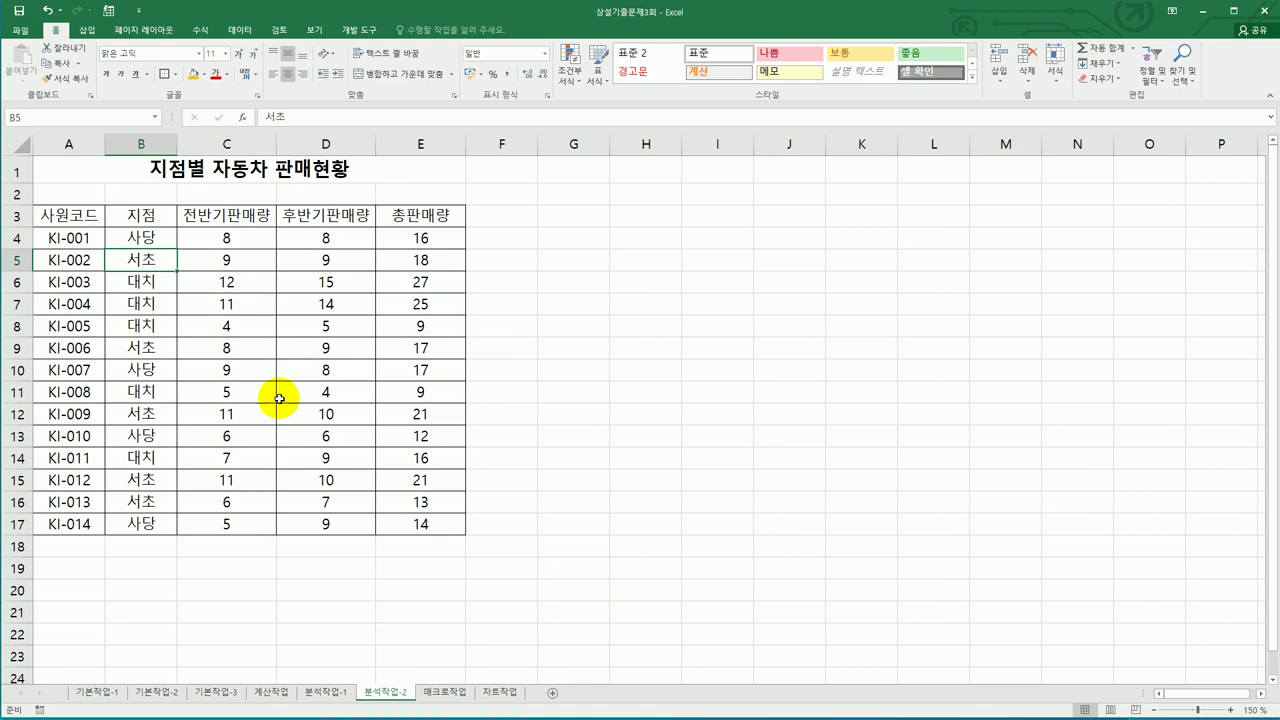
{"action": "left_click", "coordinate": [141, 370]}
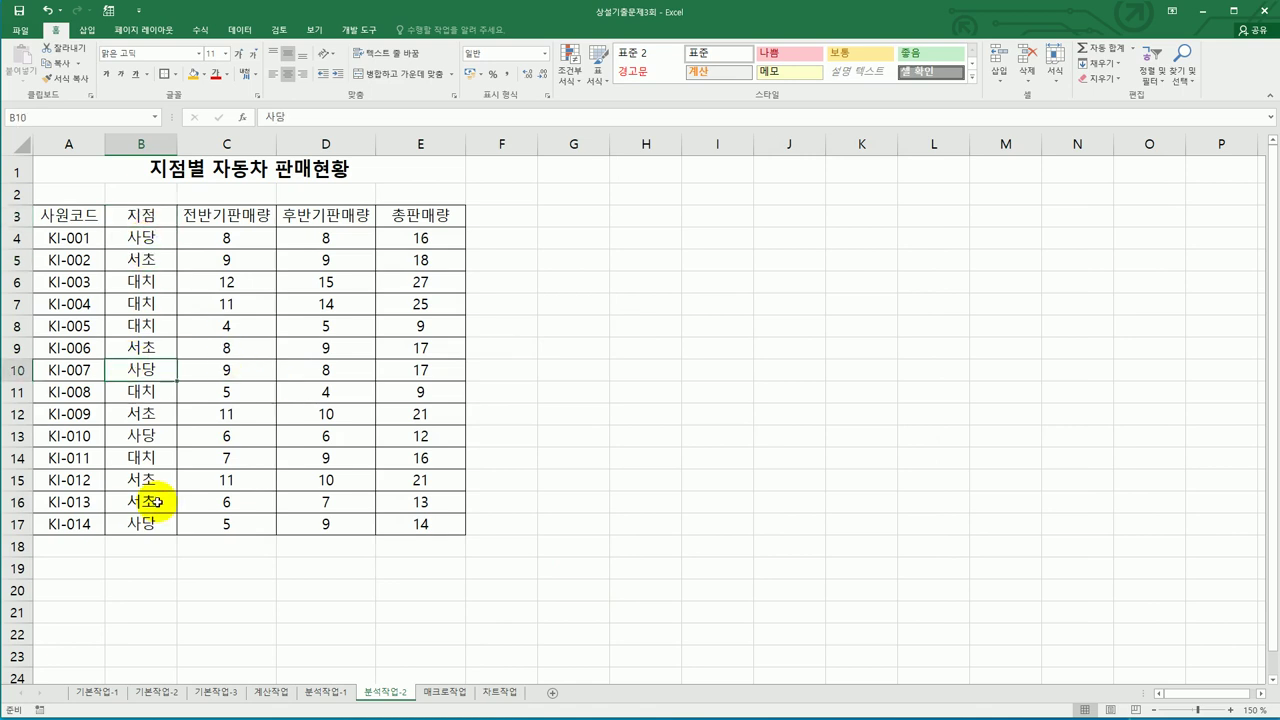
{"action": "left_click", "coordinate": [240, 30]}
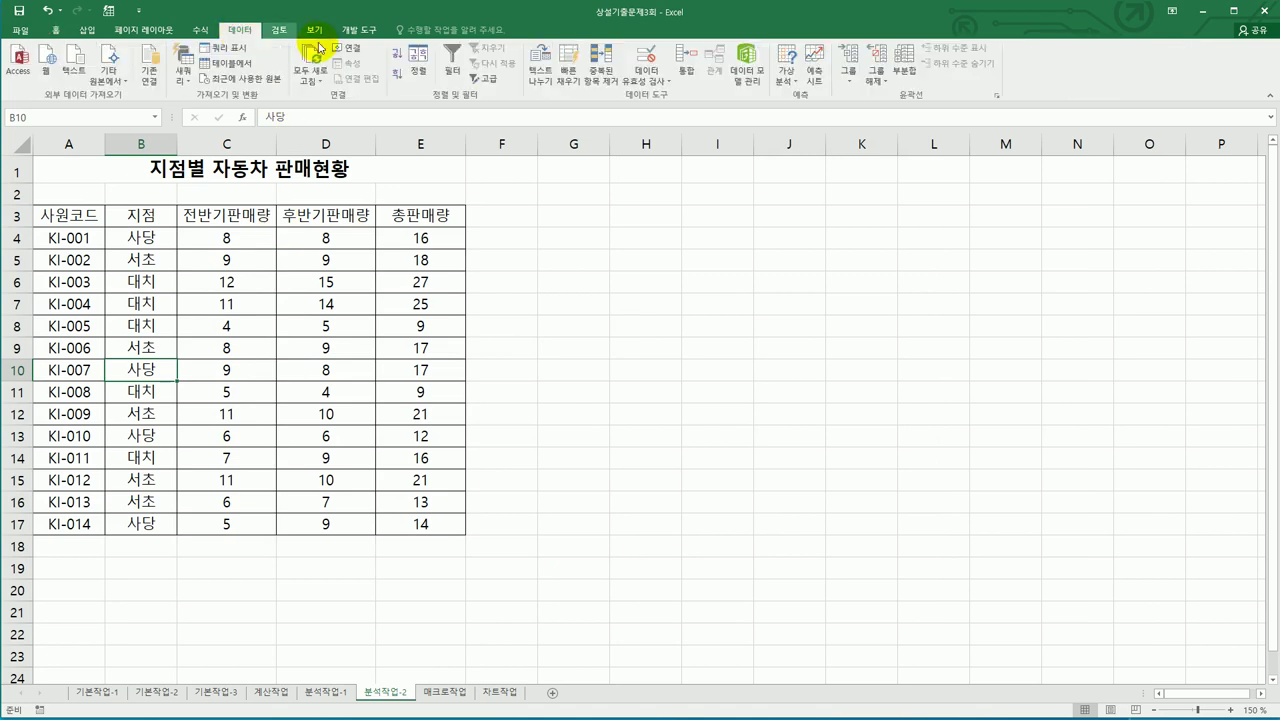
{"action": "left_click", "coordinate": [397, 57]}
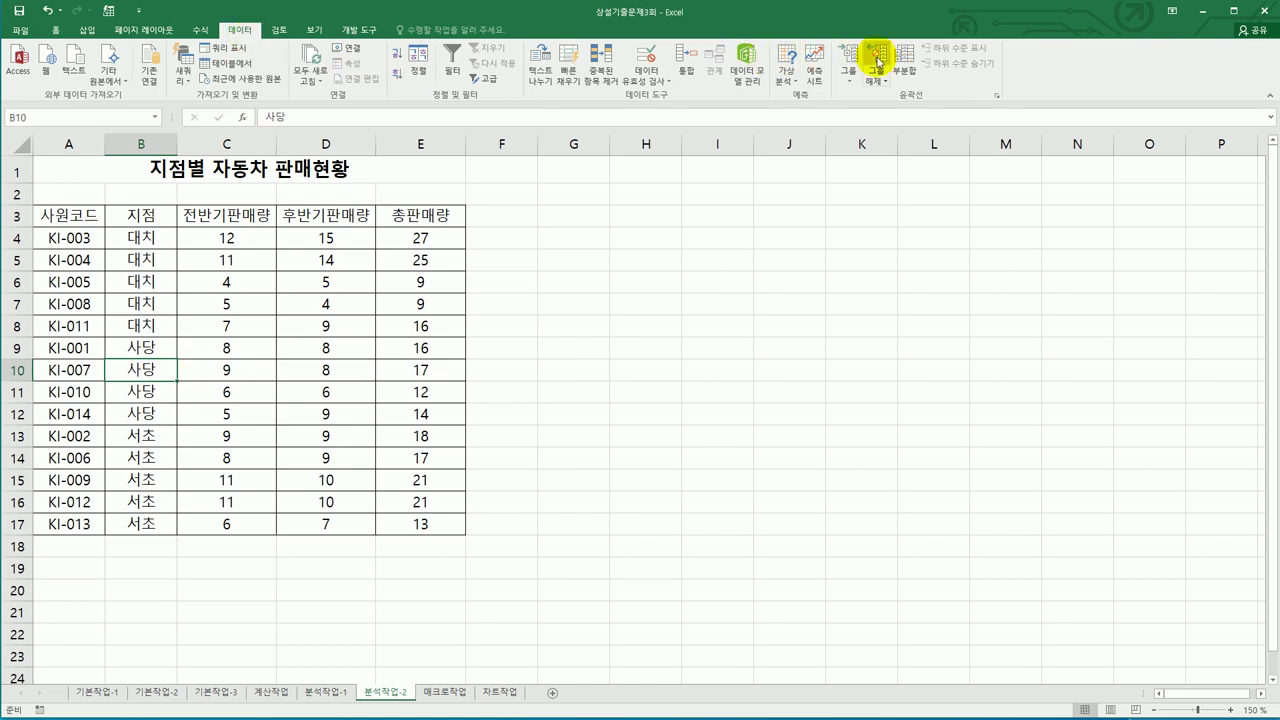
- Add a subtotal grouped by 지점 showing the 최대값 of 총판매량, and fit column B to its contents
{"action": "left_click", "coordinate": [908, 74]}
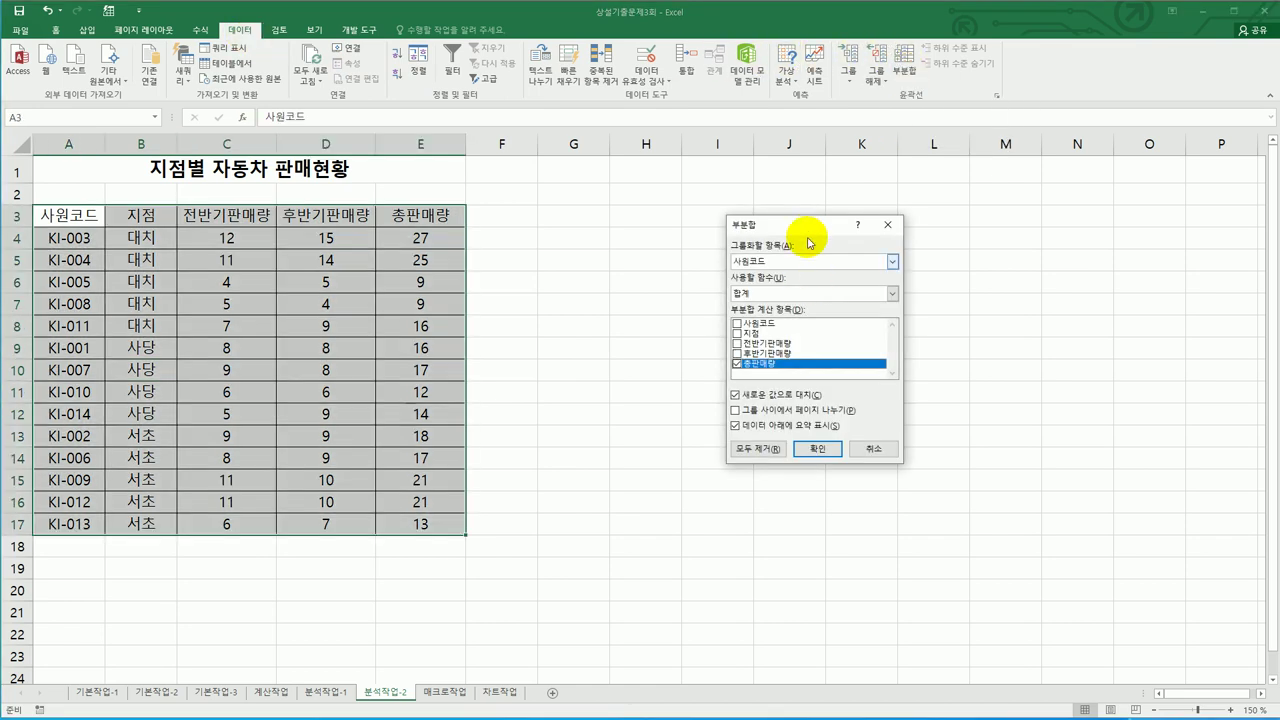
{"action": "left_click_drag", "start_coordinate": [810, 237], "coordinate": [755, 265]}
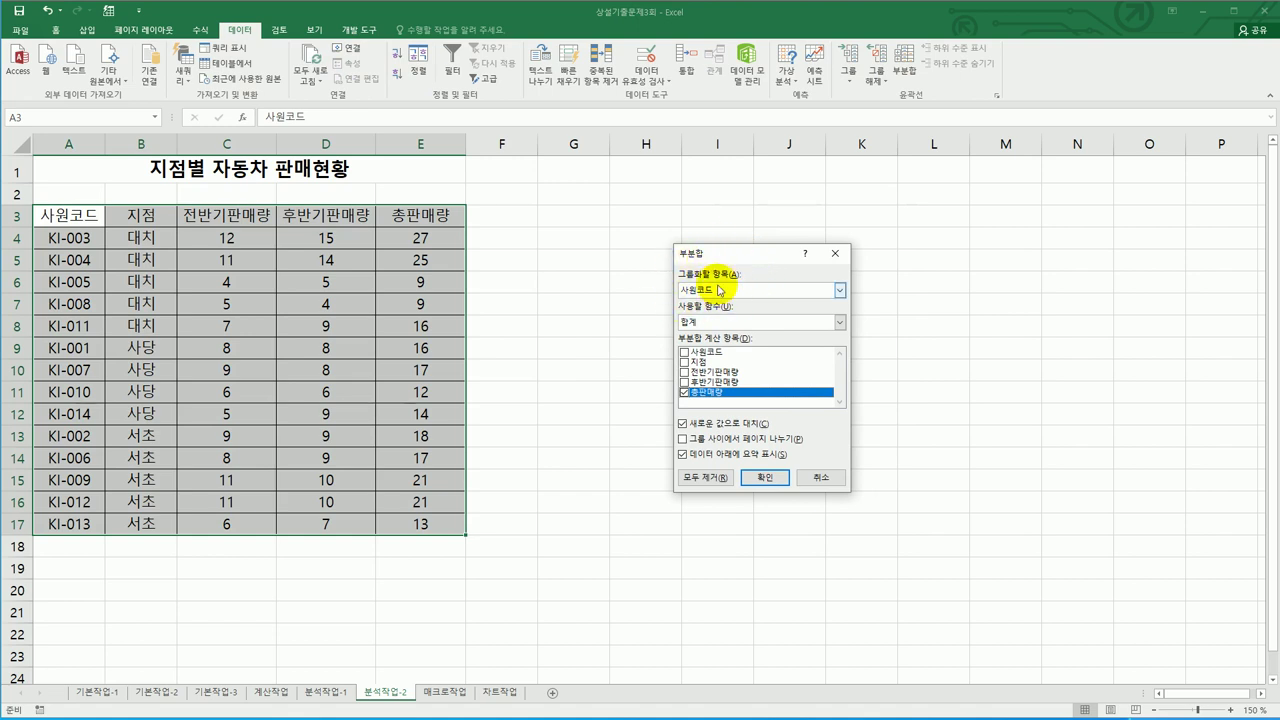
{"action": "left_click", "coordinate": [830, 291]}
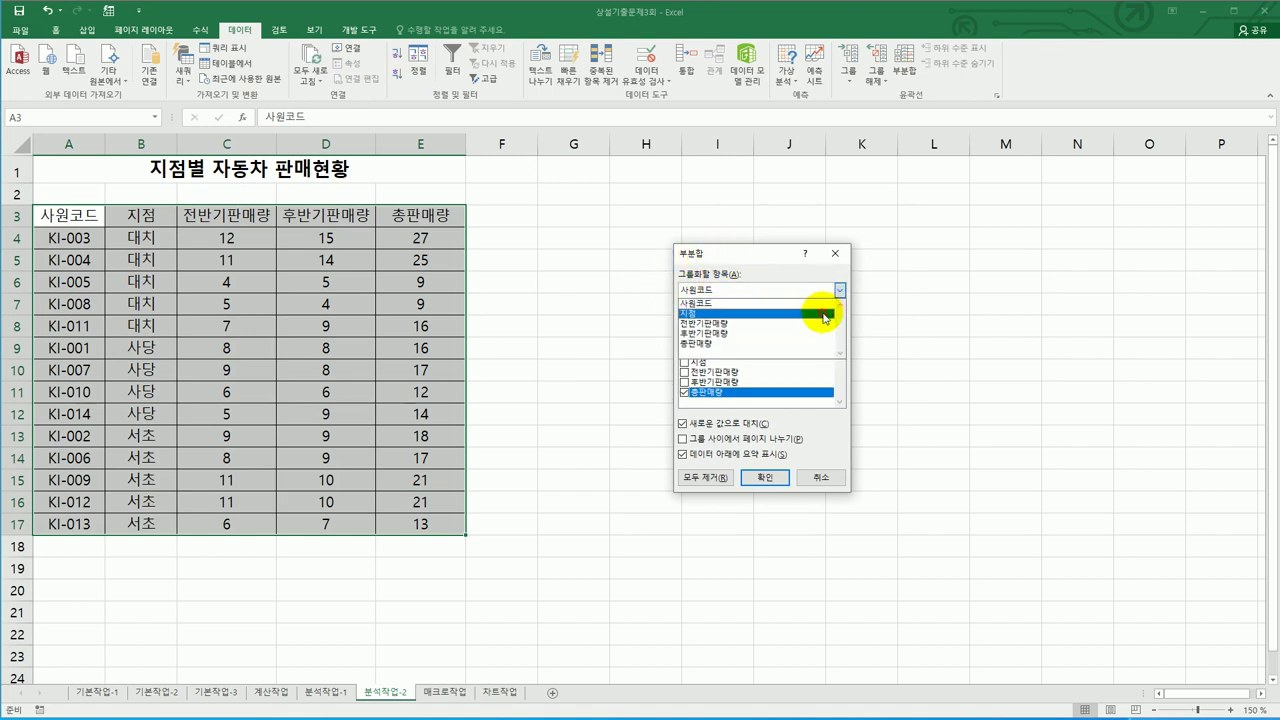
{"action": "left_click", "coordinate": [823, 311]}
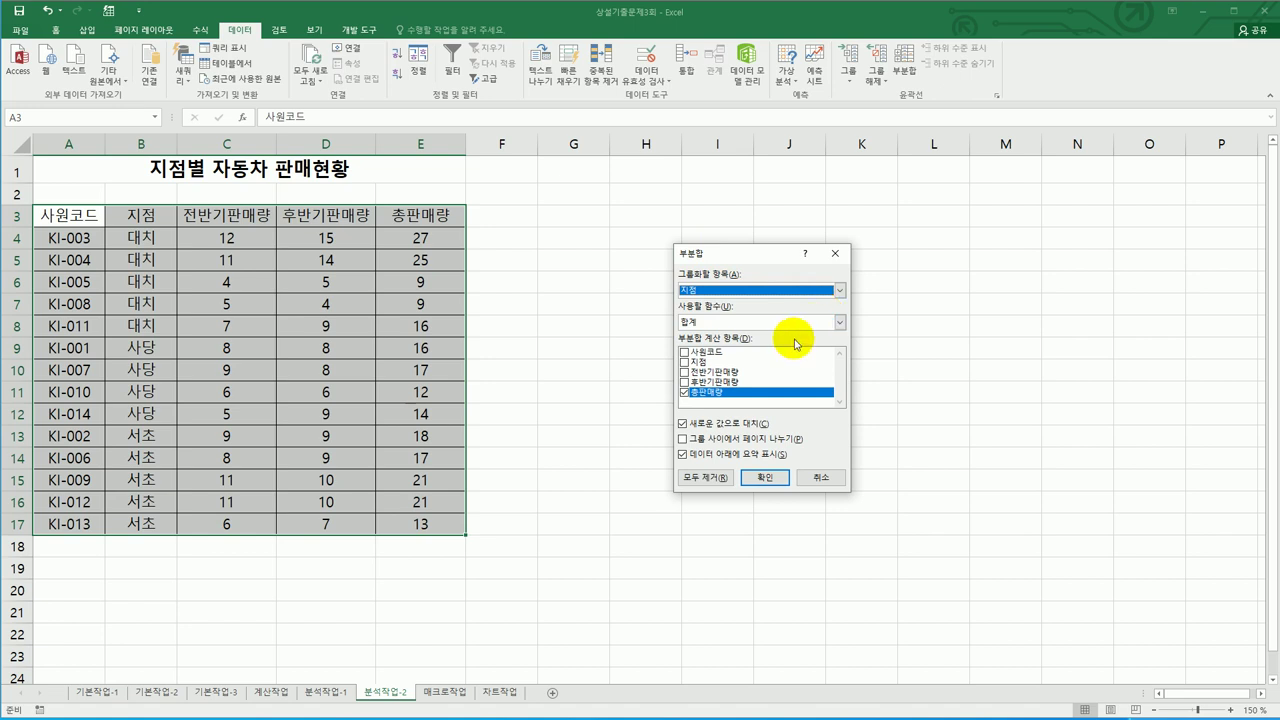
{"action": "left_click", "coordinate": [805, 322]}
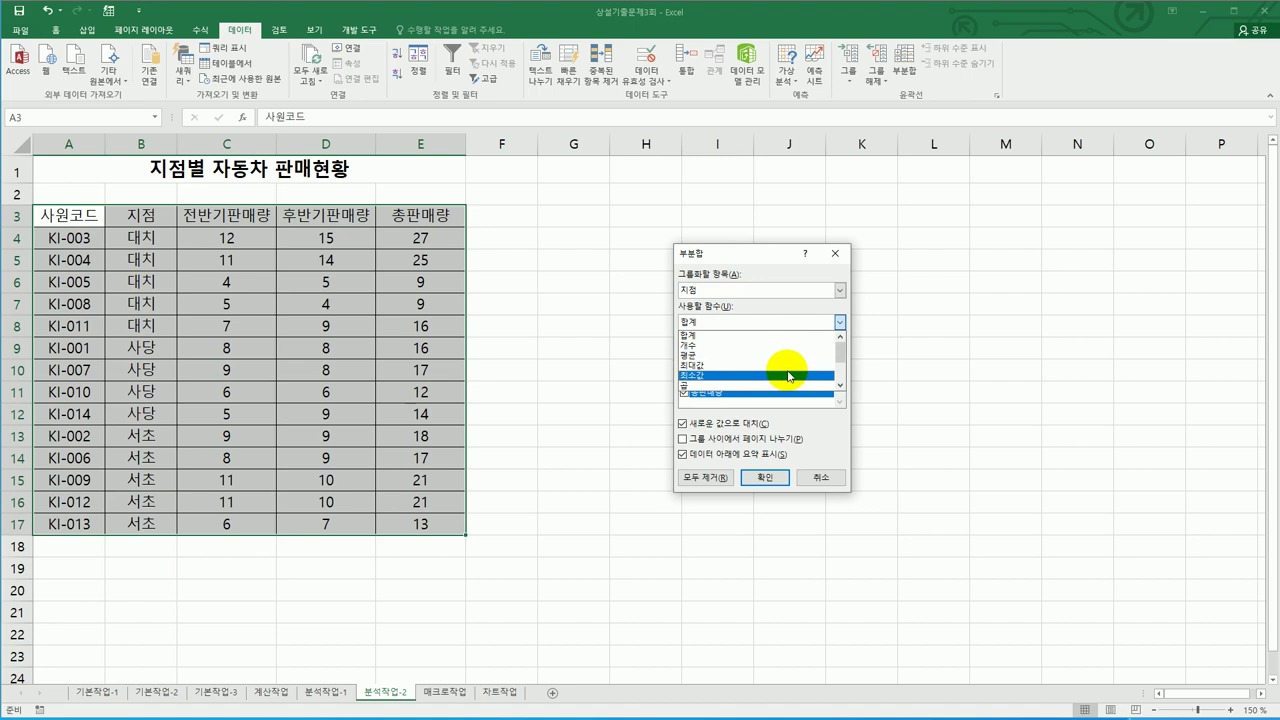
{"action": "left_click", "coordinate": [778, 365]}
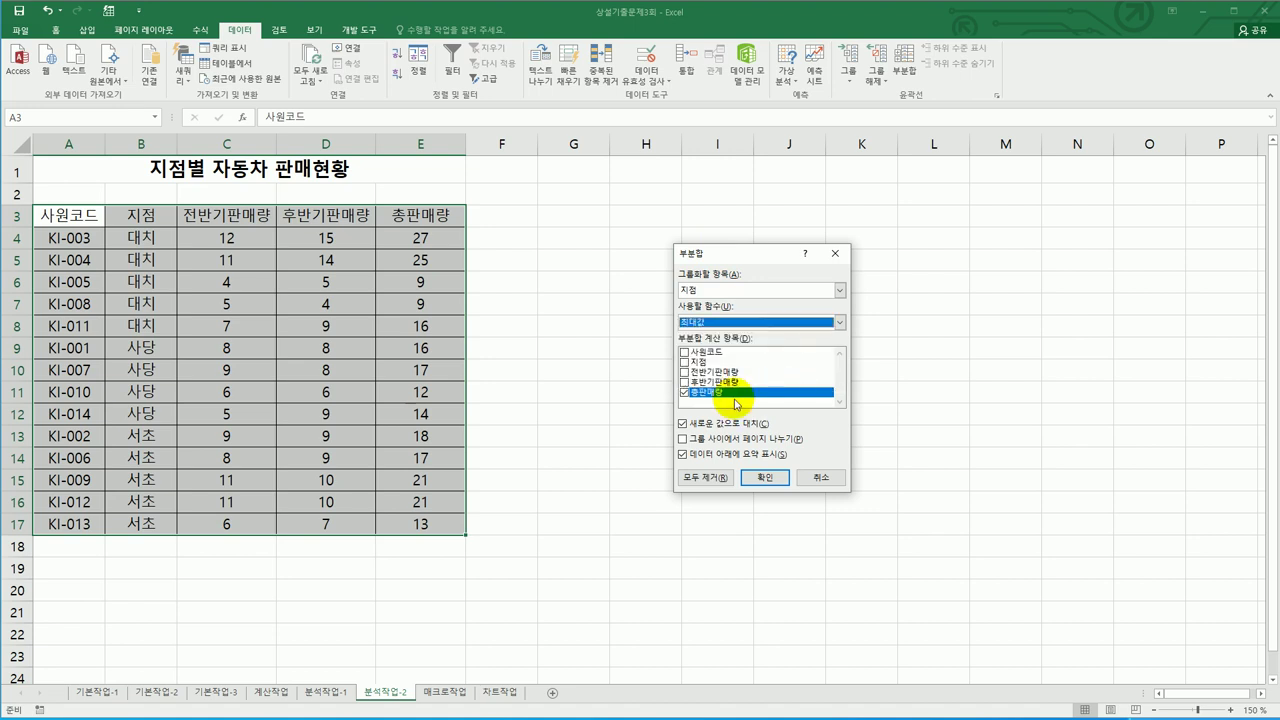
{"action": "left_click", "coordinate": [762, 477]}
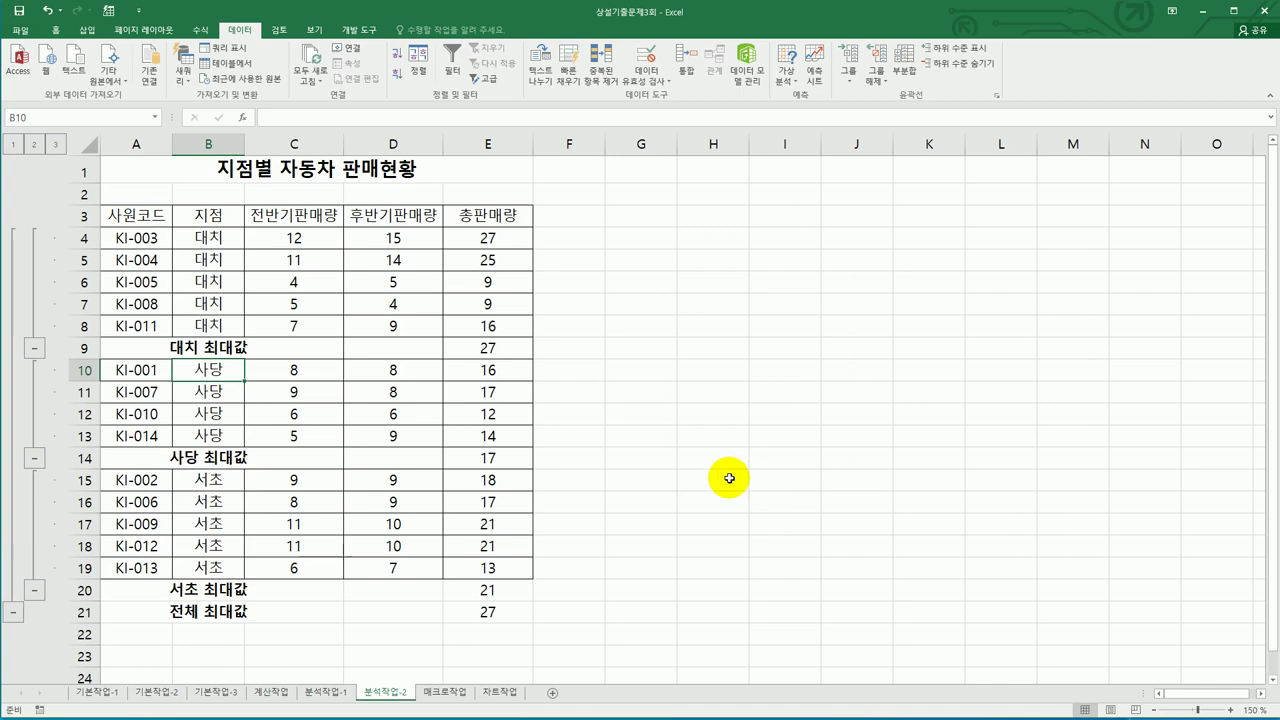
{"action": "double_click", "coordinate": [244, 144]}
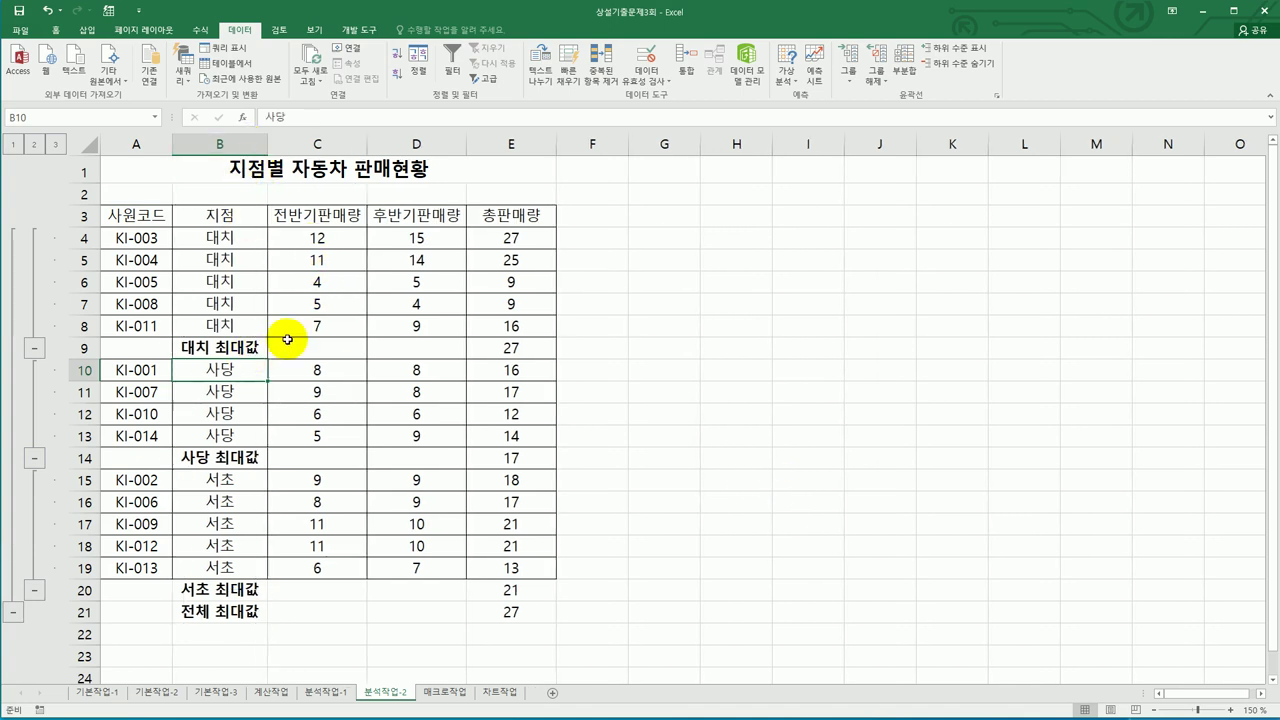
- Add a second subtotal by 지점 with the 평균 of 전반기판매량 and 후반기판매량, without replacing the existing subtotal
{"action": "left_click", "coordinate": [903, 73]}
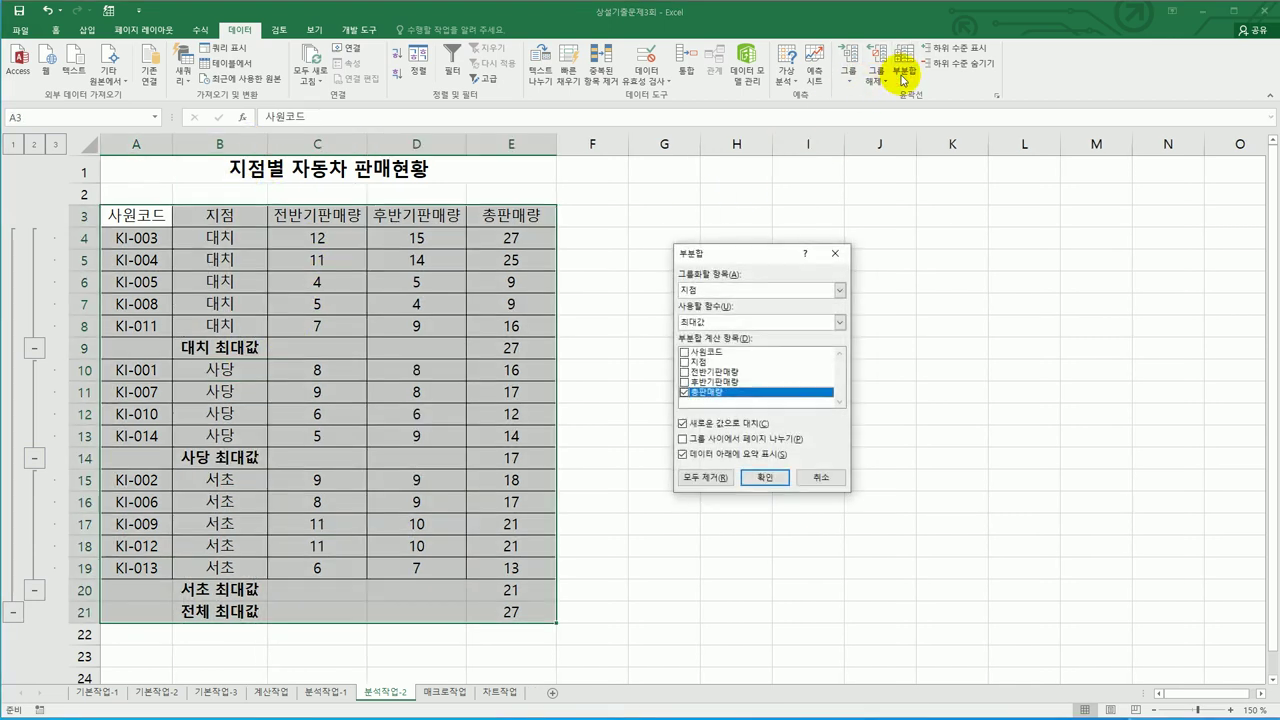
{"action": "left_click_drag", "start_coordinate": [755, 257], "coordinate": [779, 233]}
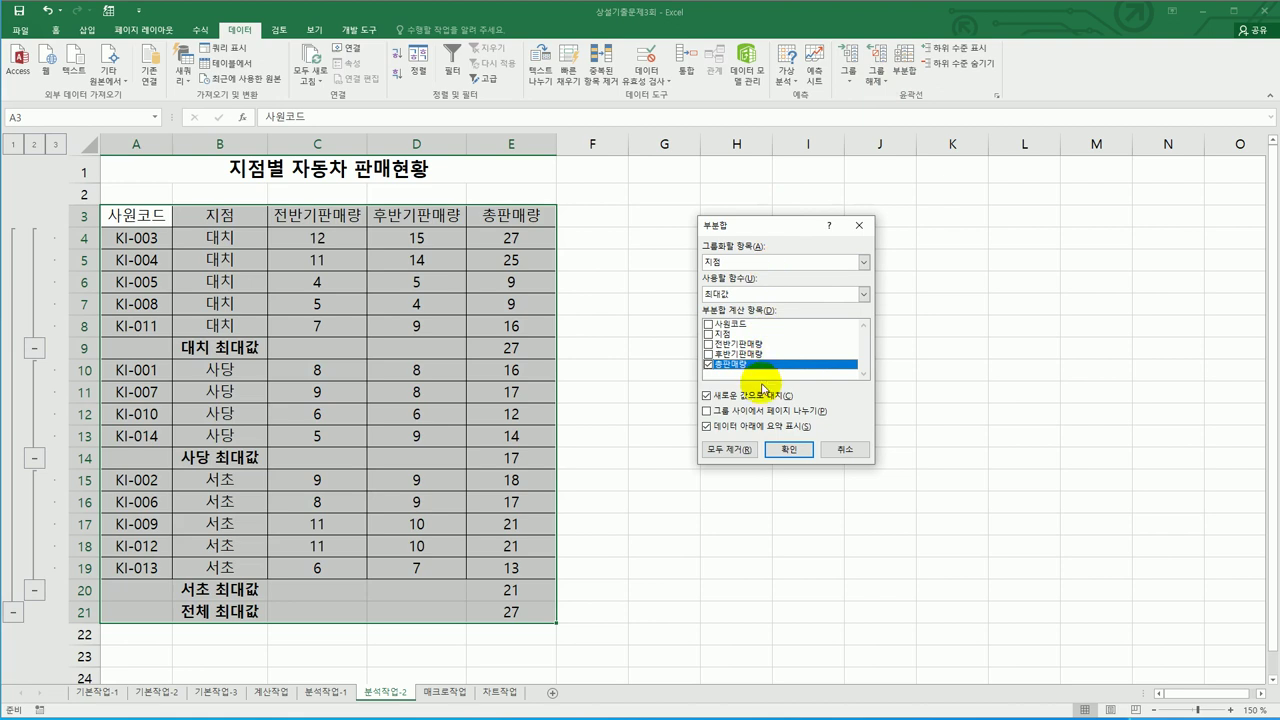
{"action": "left_click", "coordinate": [760, 399]}
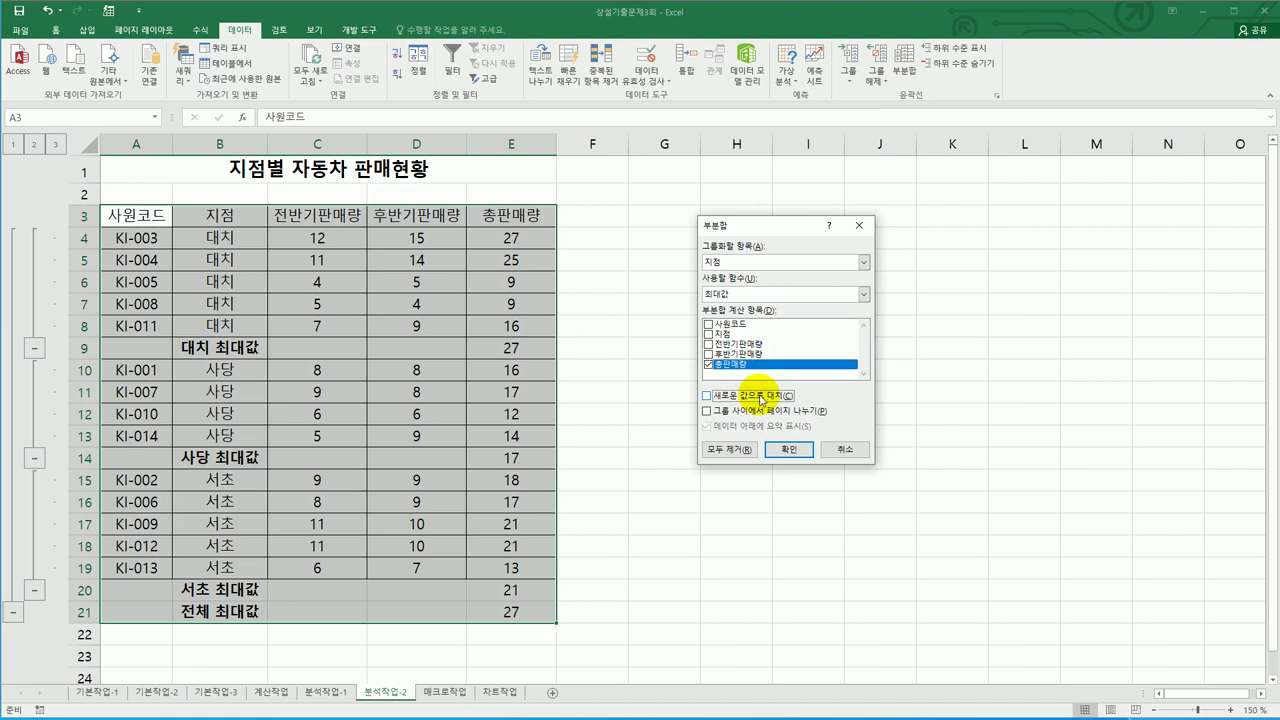
{"action": "left_click", "coordinate": [778, 294]}
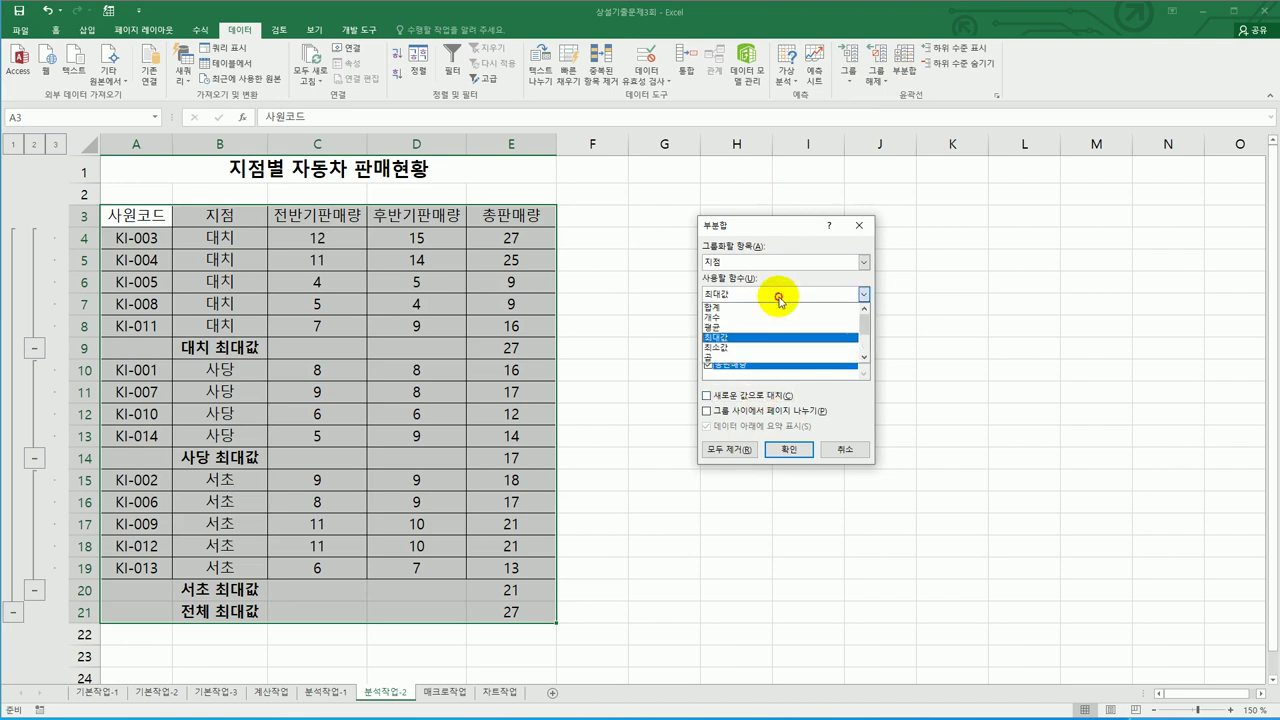
{"action": "left_click", "coordinate": [777, 328]}
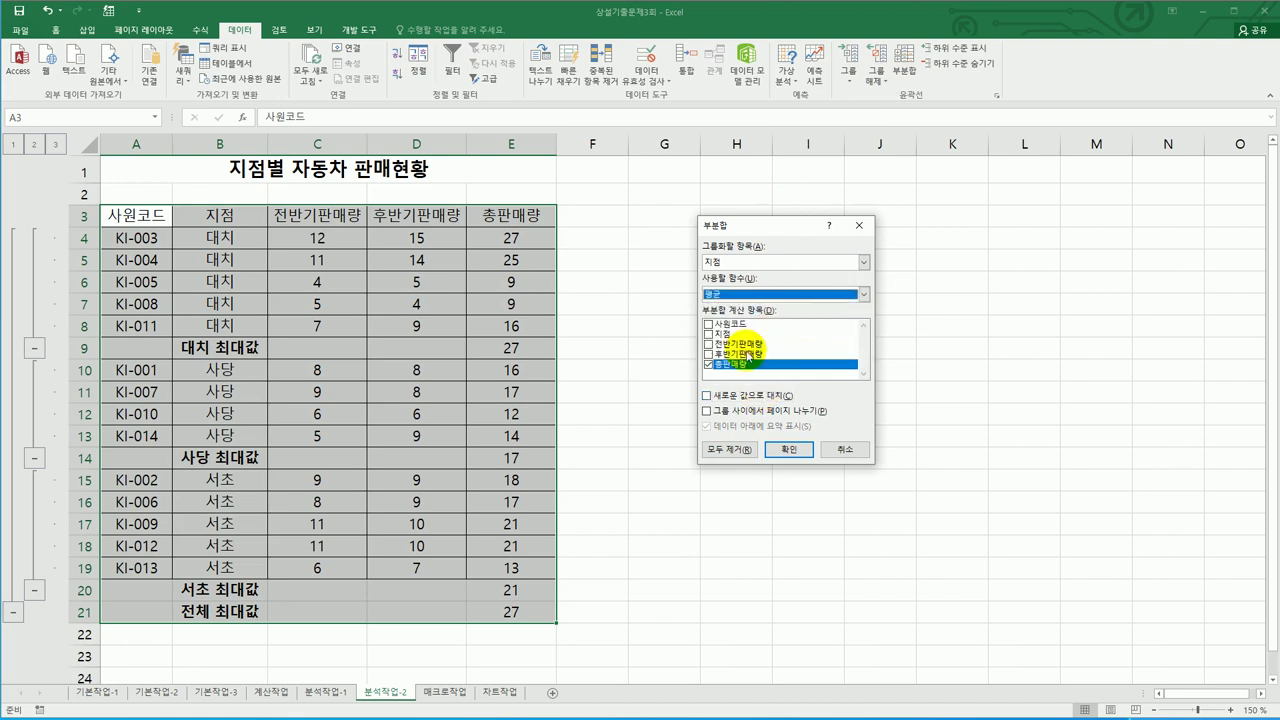
{"action": "left_click", "coordinate": [709, 366]}
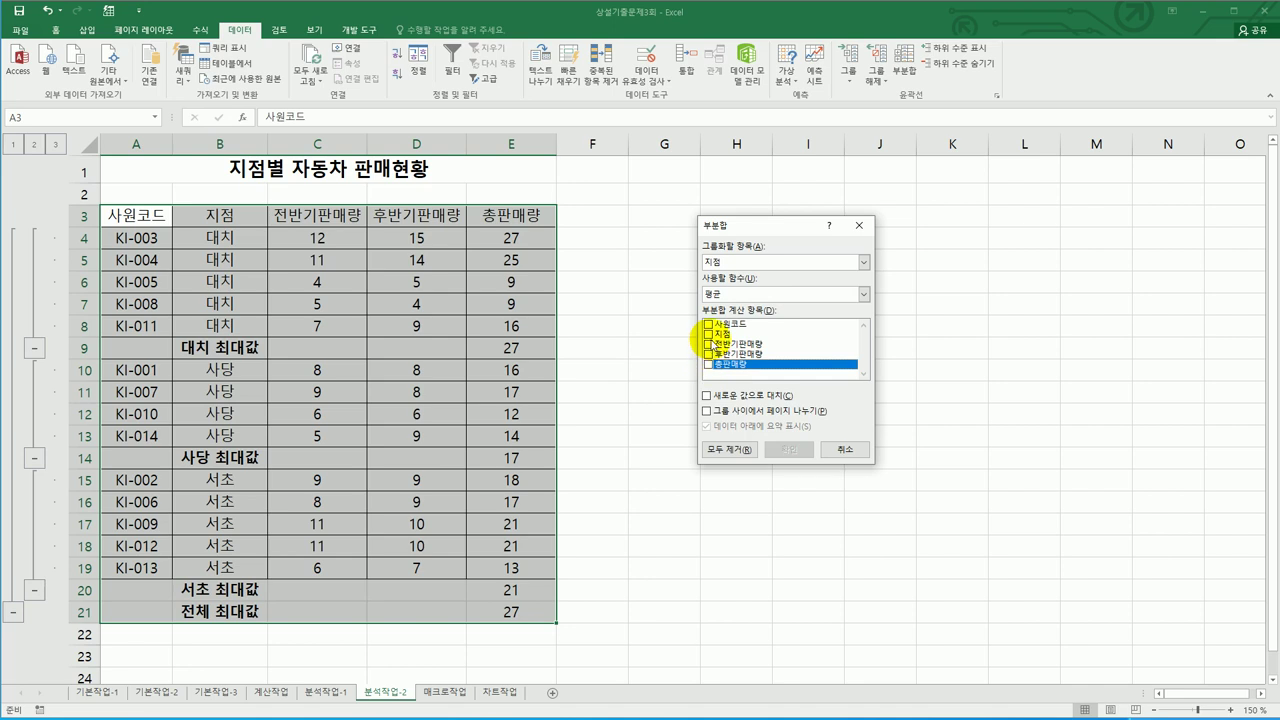
{"action": "left_click", "coordinate": [709, 344]}
{"action": "left_click", "coordinate": [709, 354]}
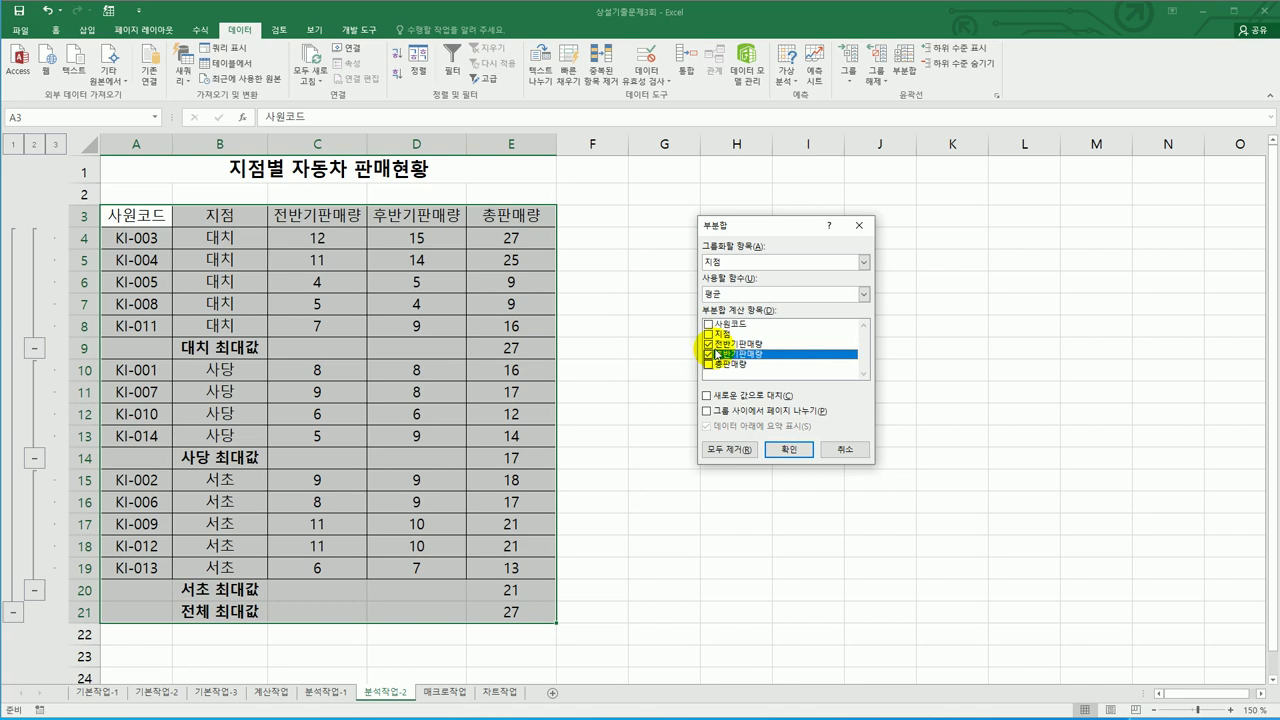
{"action": "left_click", "coordinate": [789, 450]}
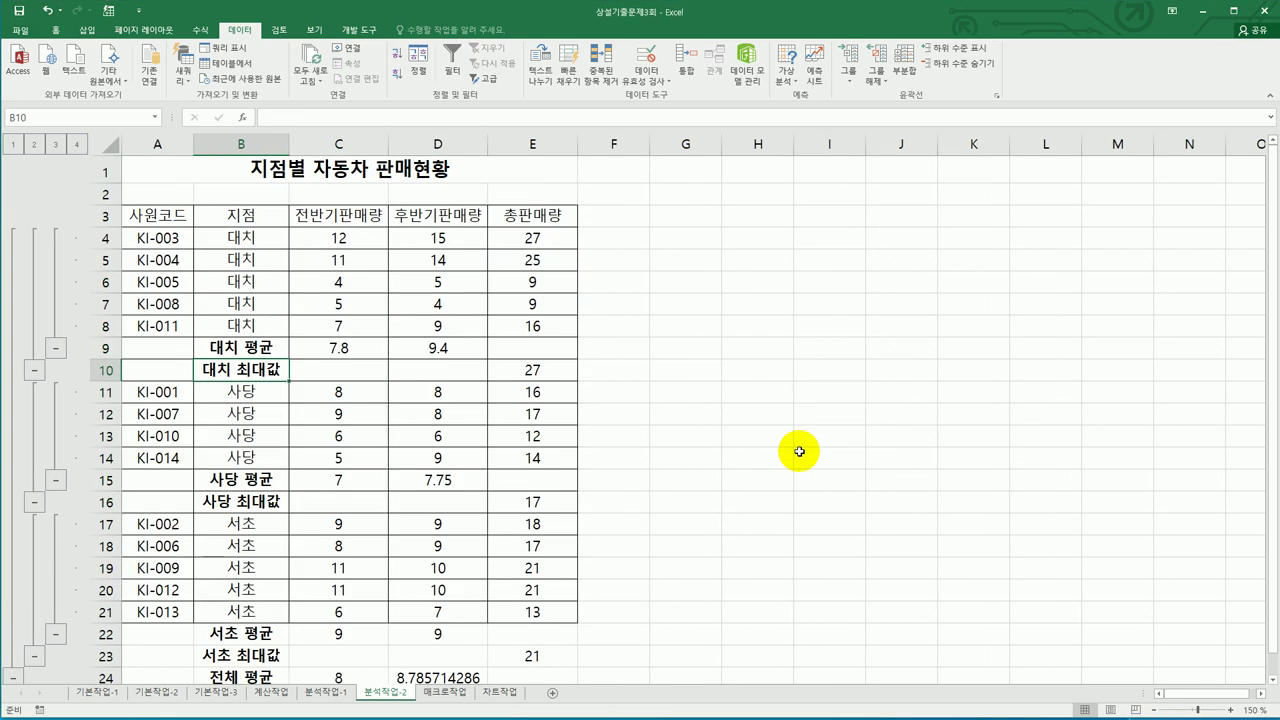
- Examine the 평균 and 최대값 subtotal rows of each 지점 and the grand total rows of the table
{"action": "left_click", "coordinate": [786, 452]}
{"action": "scroll", "coordinate": [786, 452], "scroll_direction": "down", "scroll_amount": 2}
{"action": "scroll", "coordinate": [786, 452], "scroll_direction": "up", "scroll_amount": 1}
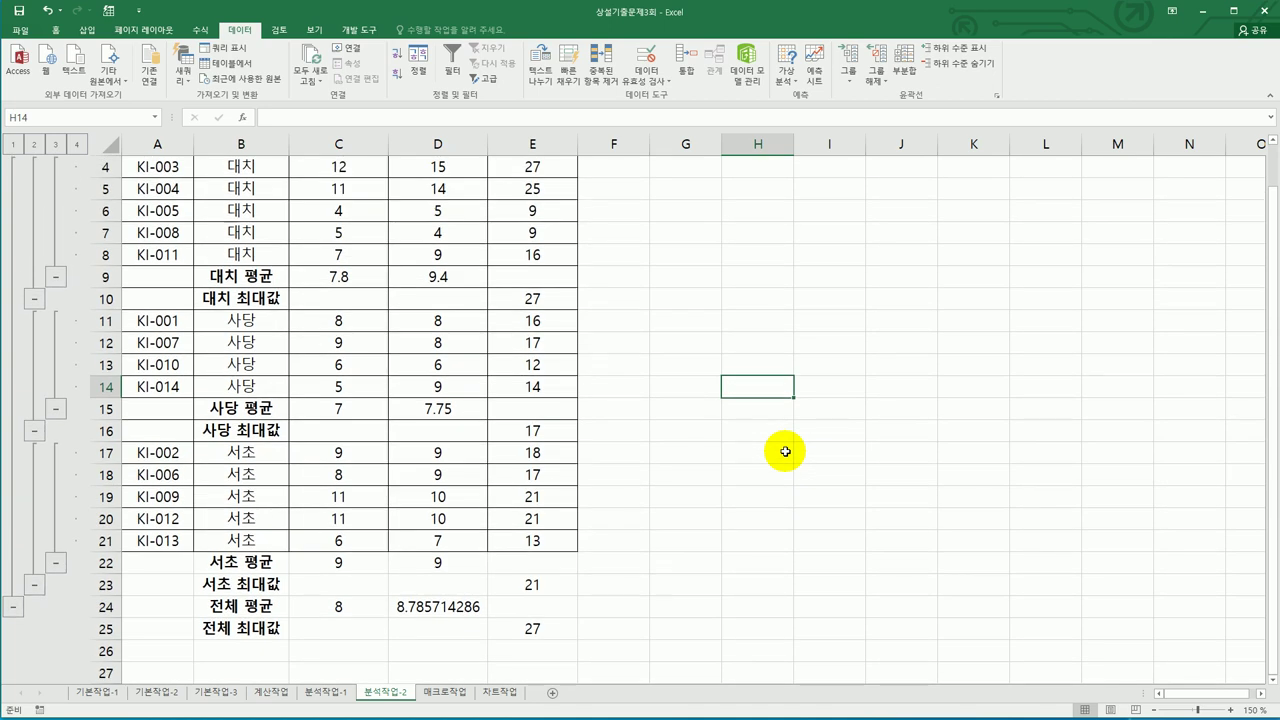
{"action": "scroll", "coordinate": [786, 452], "scroll_direction": "up", "scroll_amount": 1}
{"action": "left_click", "coordinate": [396, 263]}
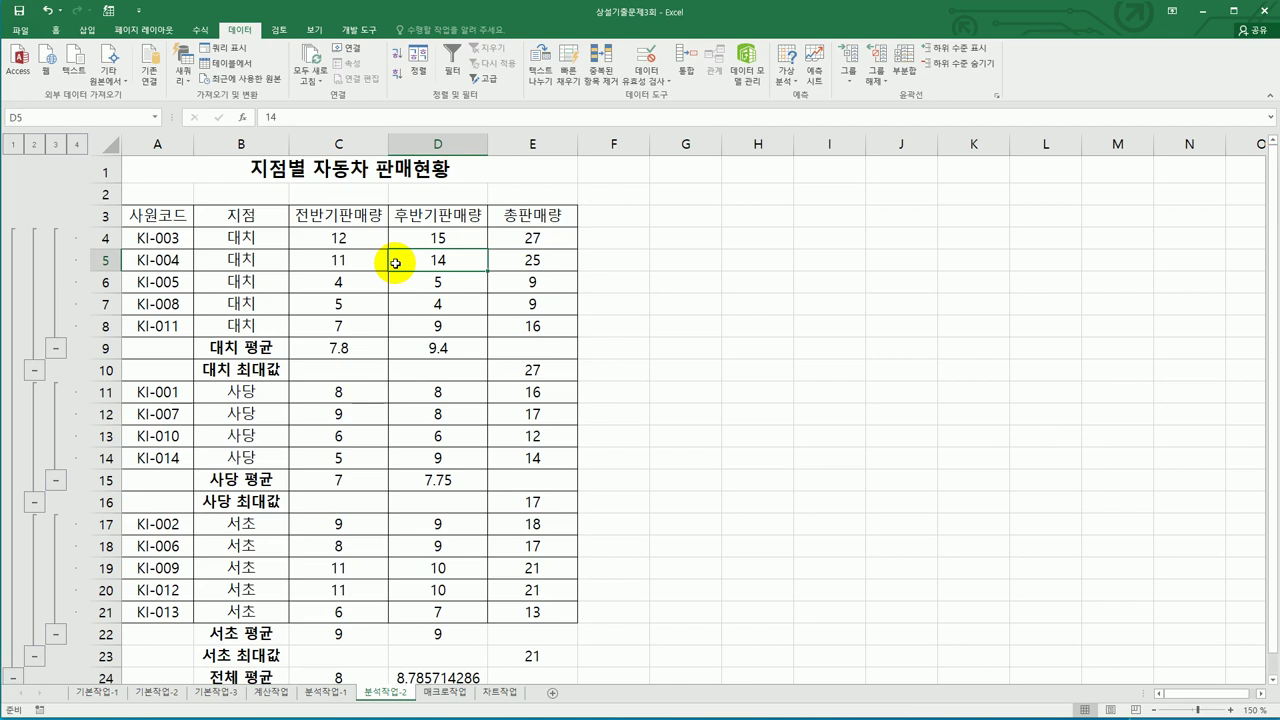
{"action": "scroll", "coordinate": [396, 263], "scroll_direction": "down", "scroll_amount": 3}
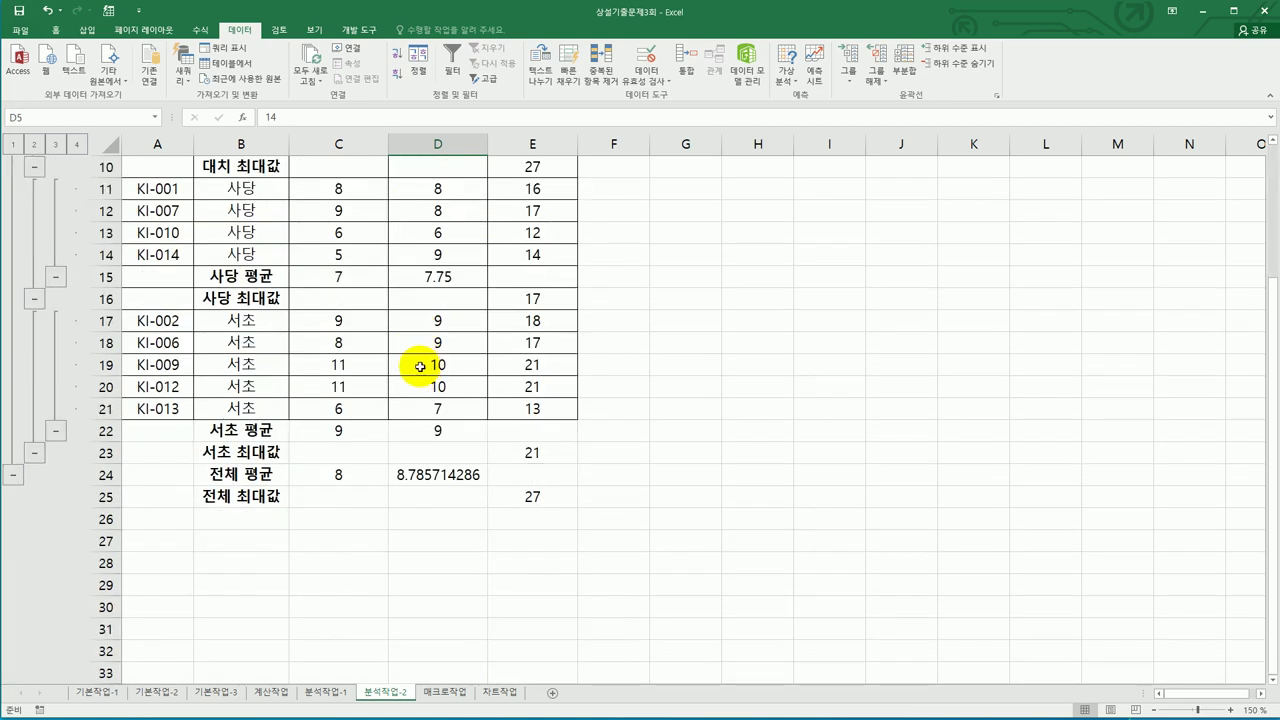
{"action": "scroll", "coordinate": [420, 366], "scroll_direction": "up", "scroll_amount": 2}
{"action": "scroll", "coordinate": [200, 260], "scroll_direction": "up", "scroll_amount": 1}
- Format A3:E25 as a table with headers, using the blue banded style in the first row of the 밝게 group
{"action": "left_click_drag", "start_coordinate": [172, 209], "coordinate": [517, 651]}
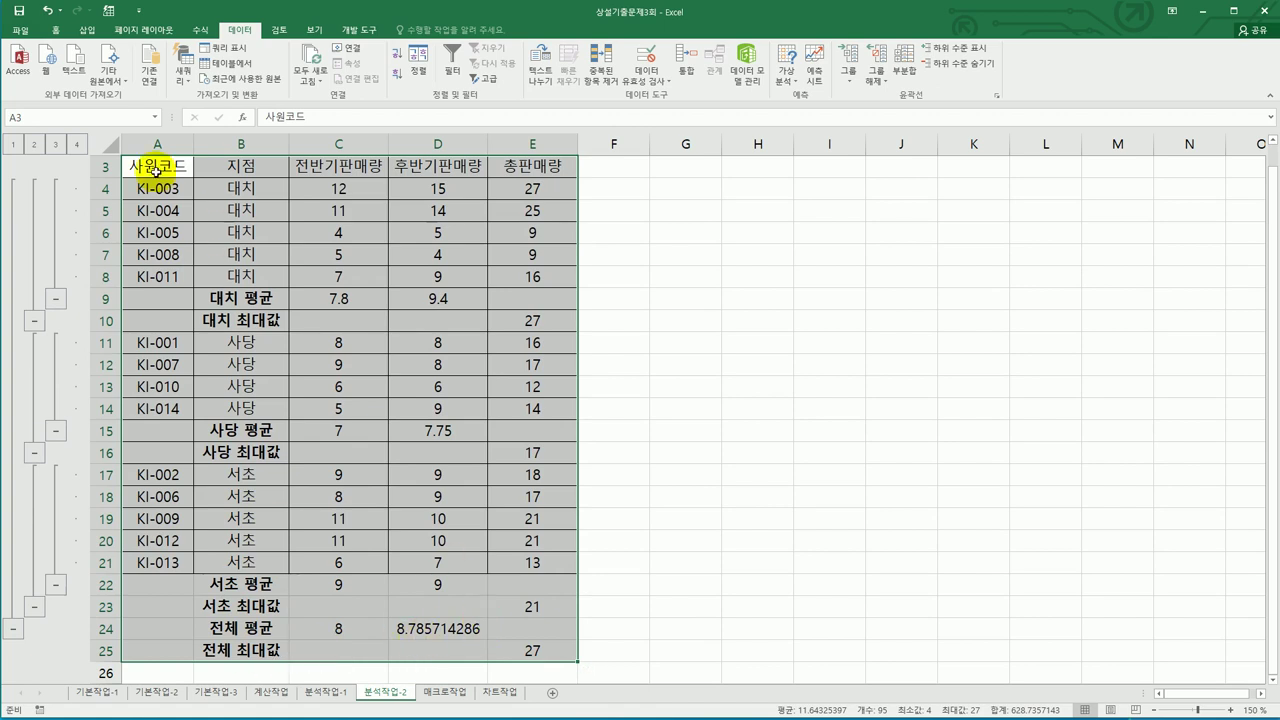
{"action": "left_click", "coordinate": [55, 29]}
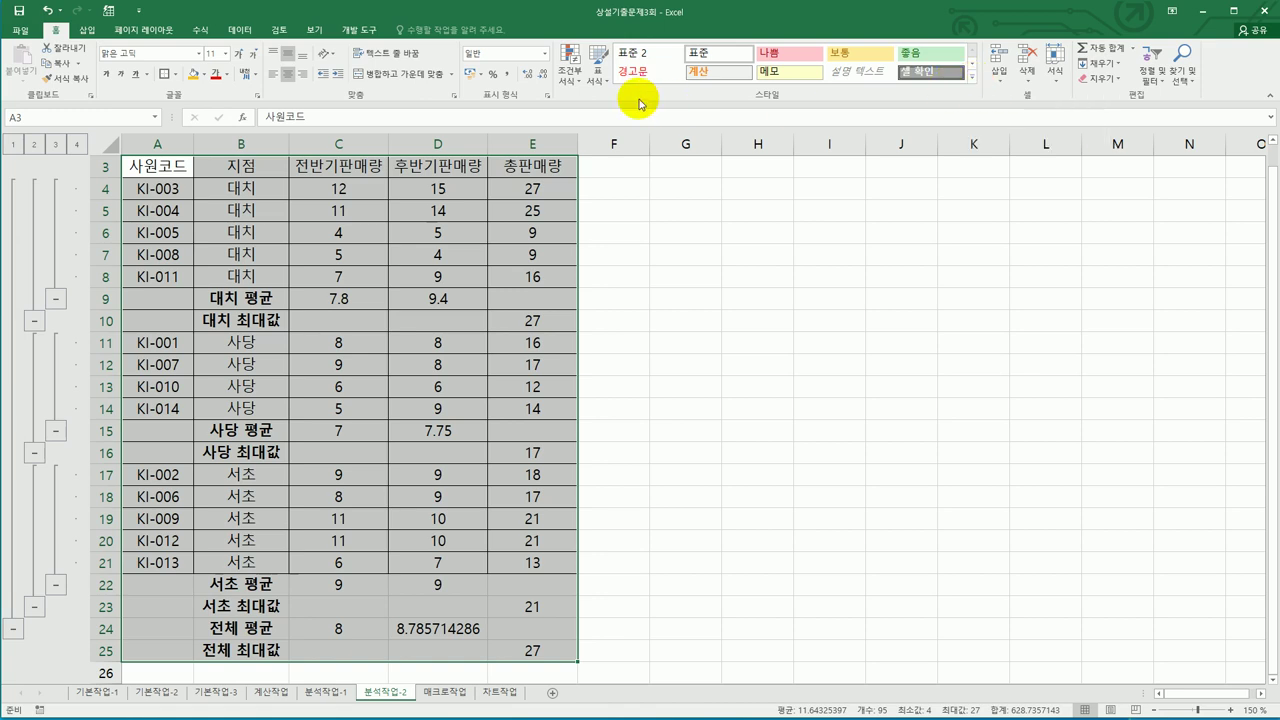
{"action": "left_click", "coordinate": [600, 75]}
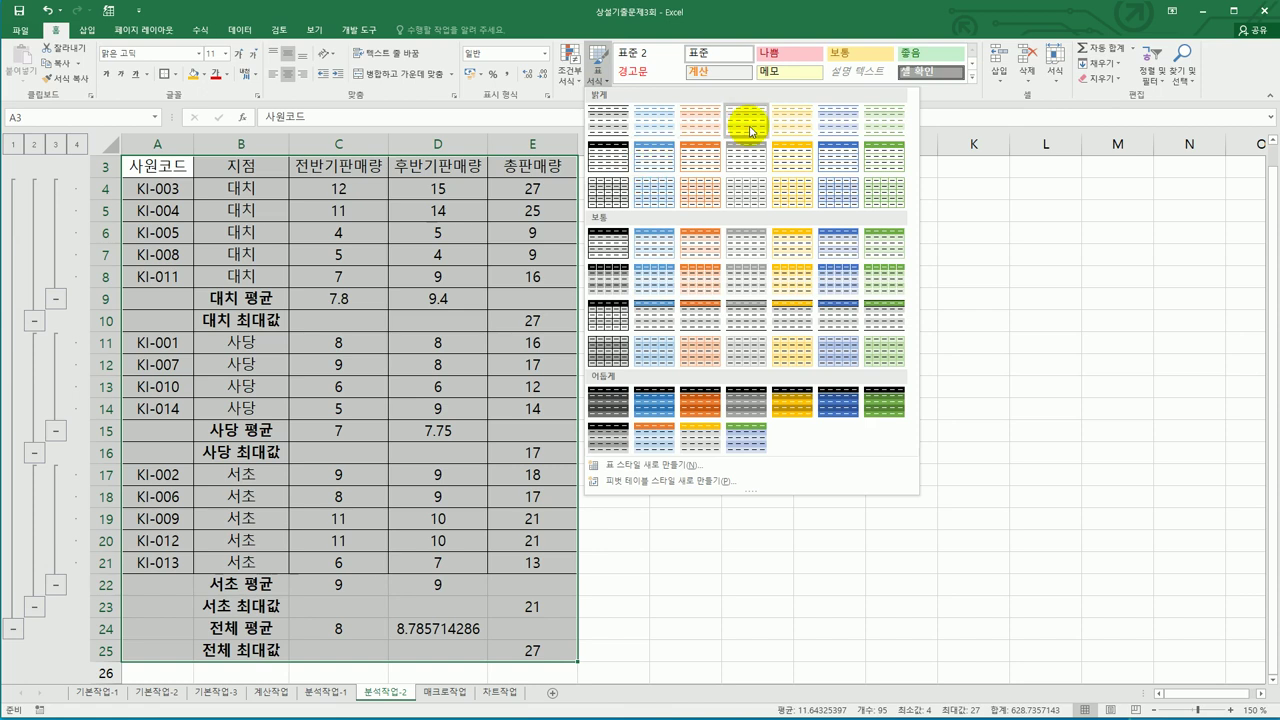
{"action": "left_click", "coordinate": [838, 128]}
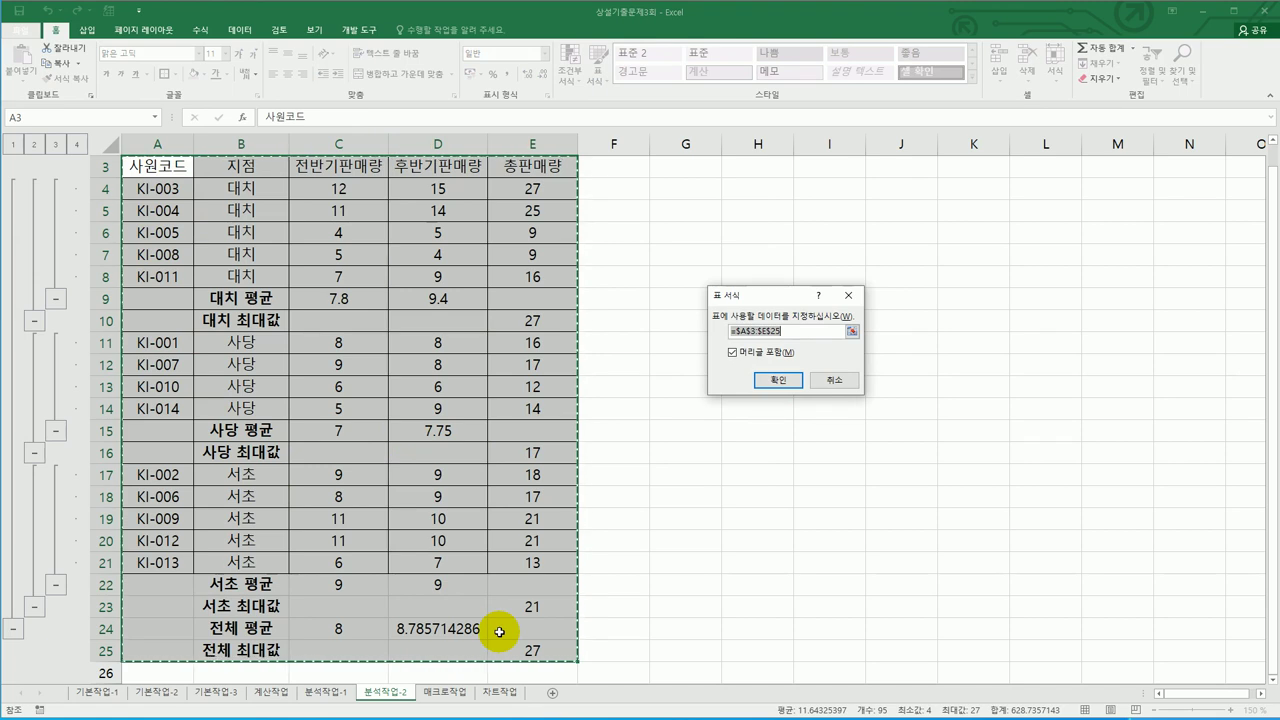
{"action": "left_click", "coordinate": [781, 383]}
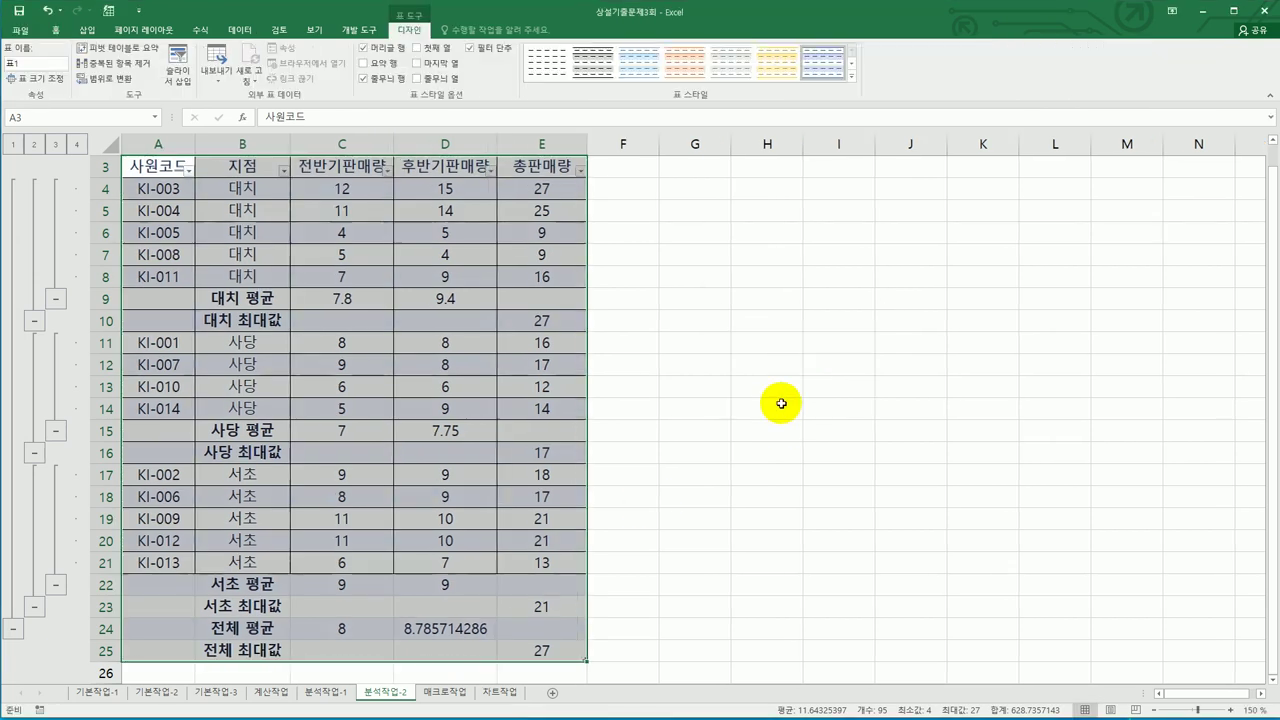
{"action": "left_click", "coordinate": [785, 452]}
{"action": "scroll", "coordinate": [745, 469], "scroll_direction": "up", "scroll_amount": 1}
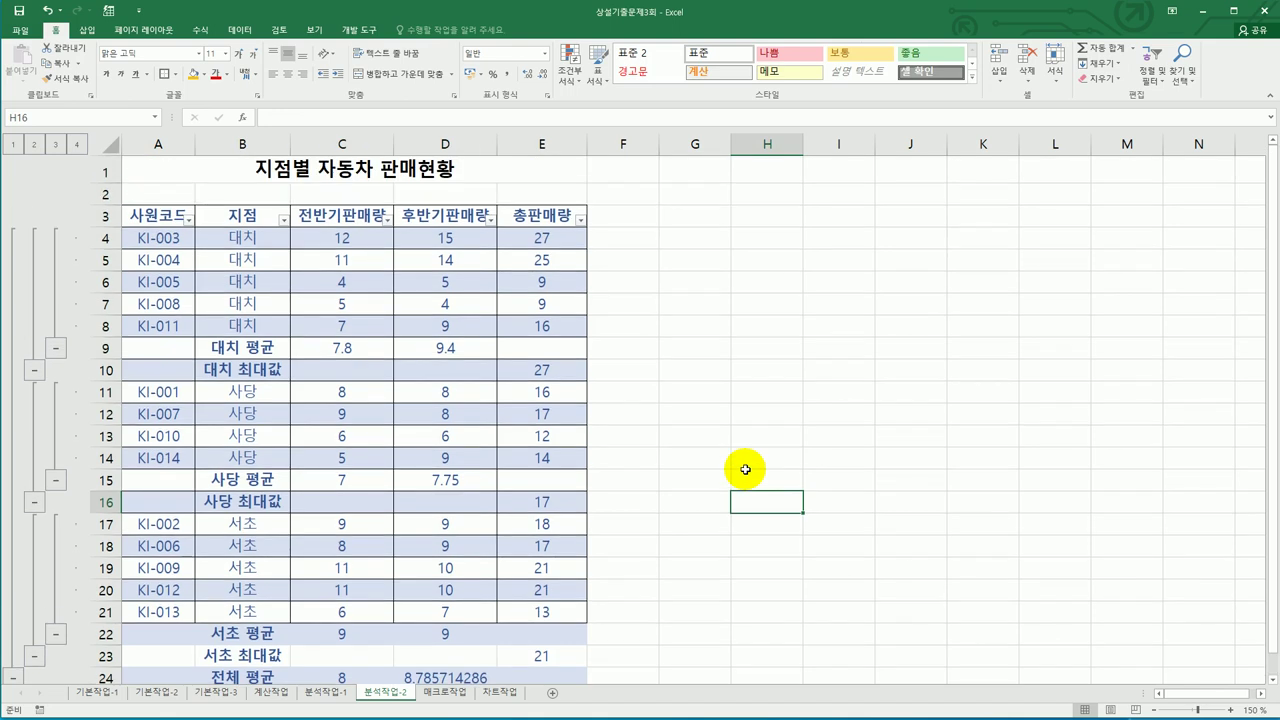
{"action": "left_click", "coordinate": [264, 345]}
{"action": "left_click", "coordinate": [261, 369]}
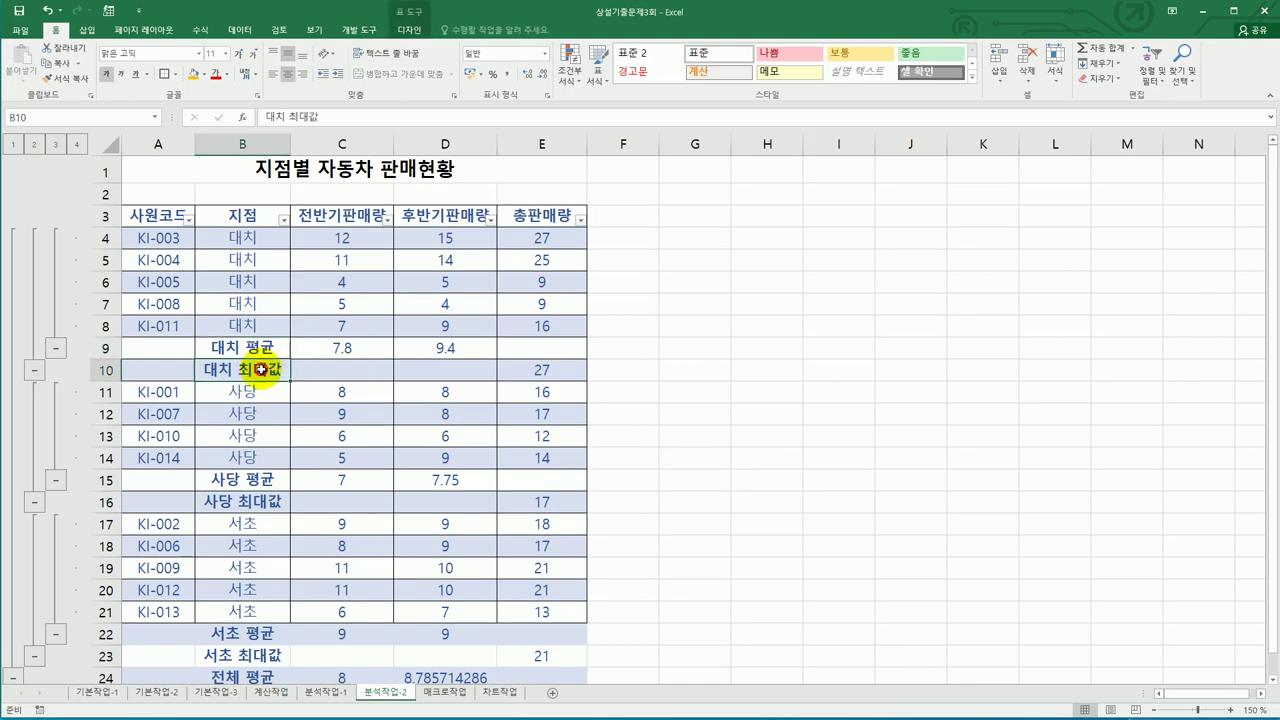
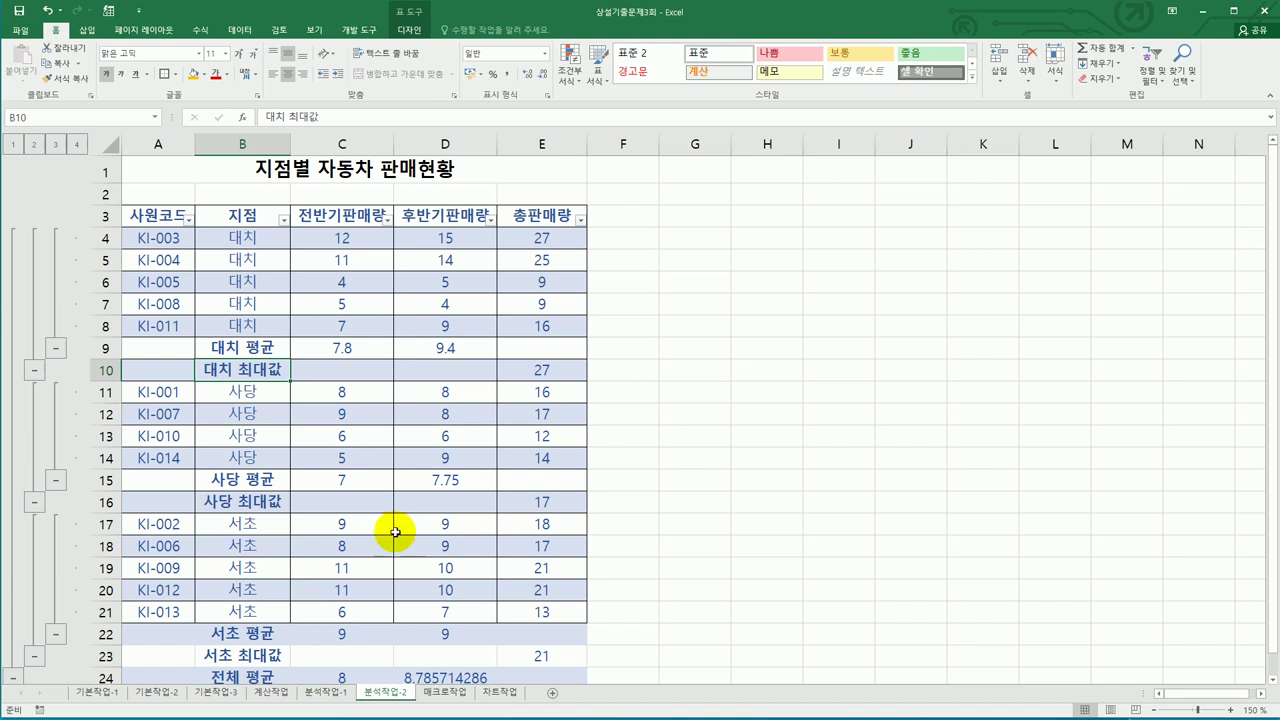
{"action": "left_click", "coordinate": [343, 700]}
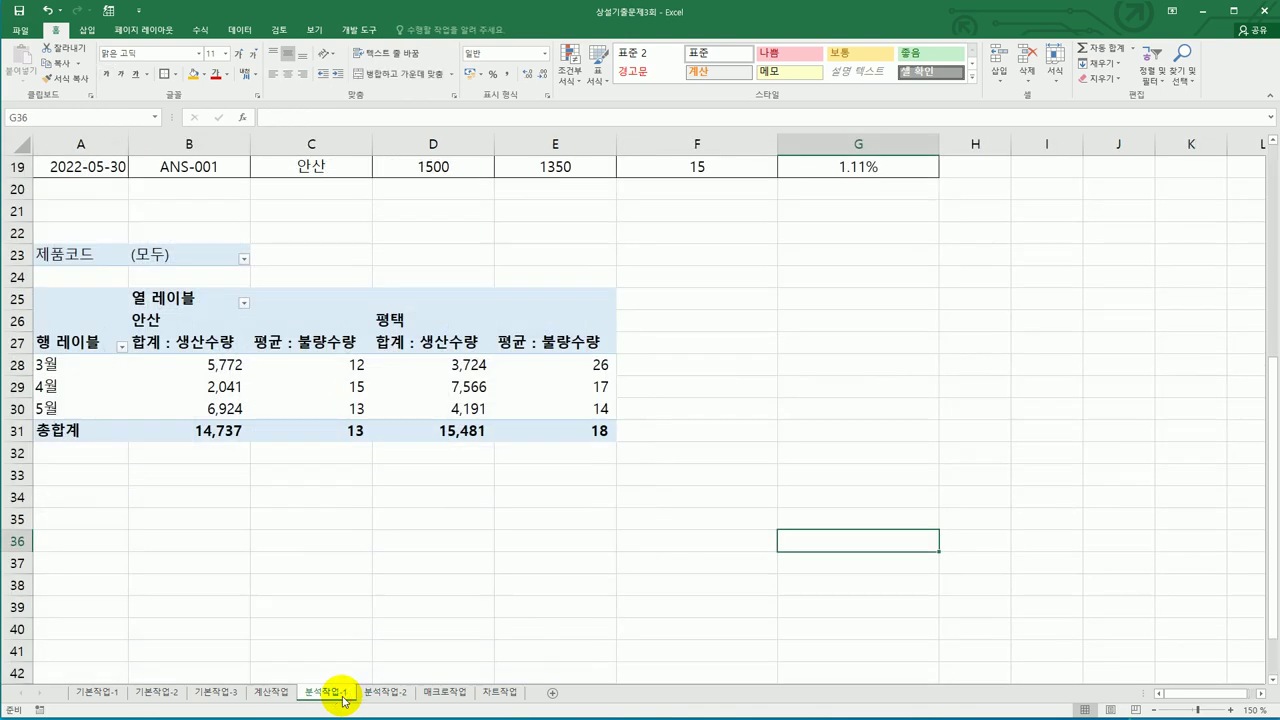
{"action": "left_click", "coordinate": [375, 694]}
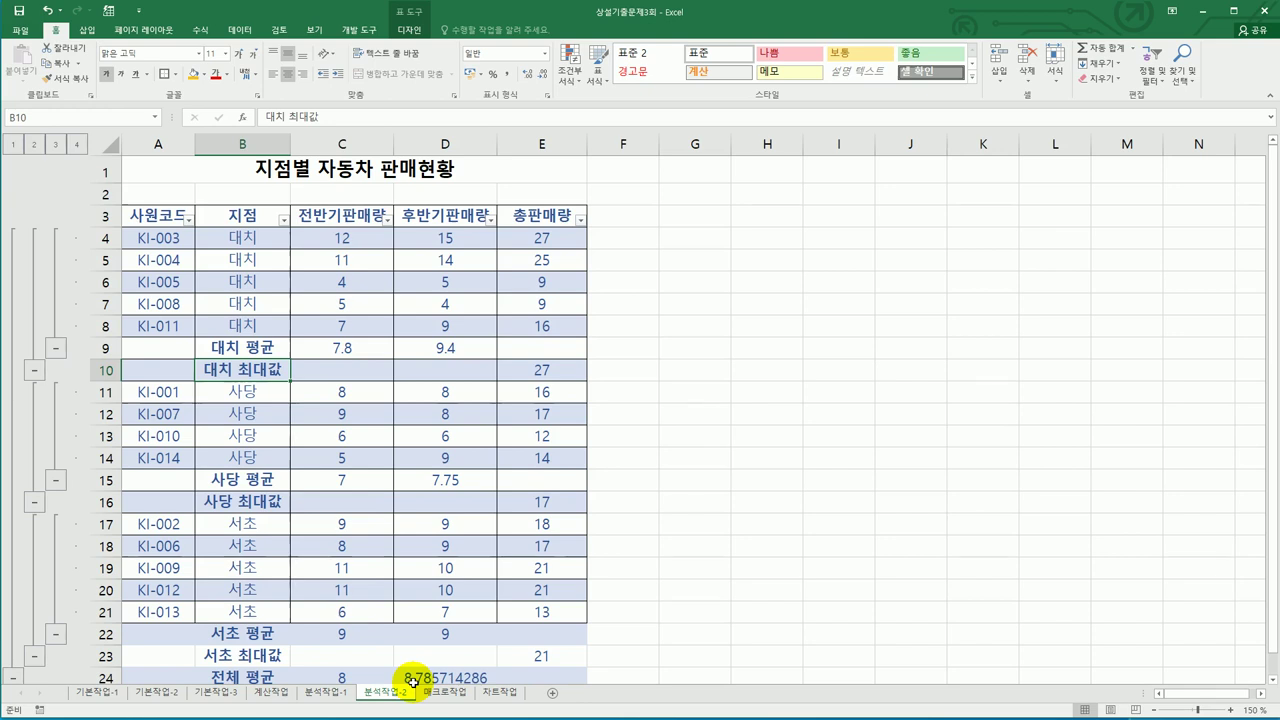
- On the 매크로작업 sheet, insert a form control button below the 진료 기록 현황 table, starting at cell B15
{"action": "left_click", "coordinate": [445, 692]}
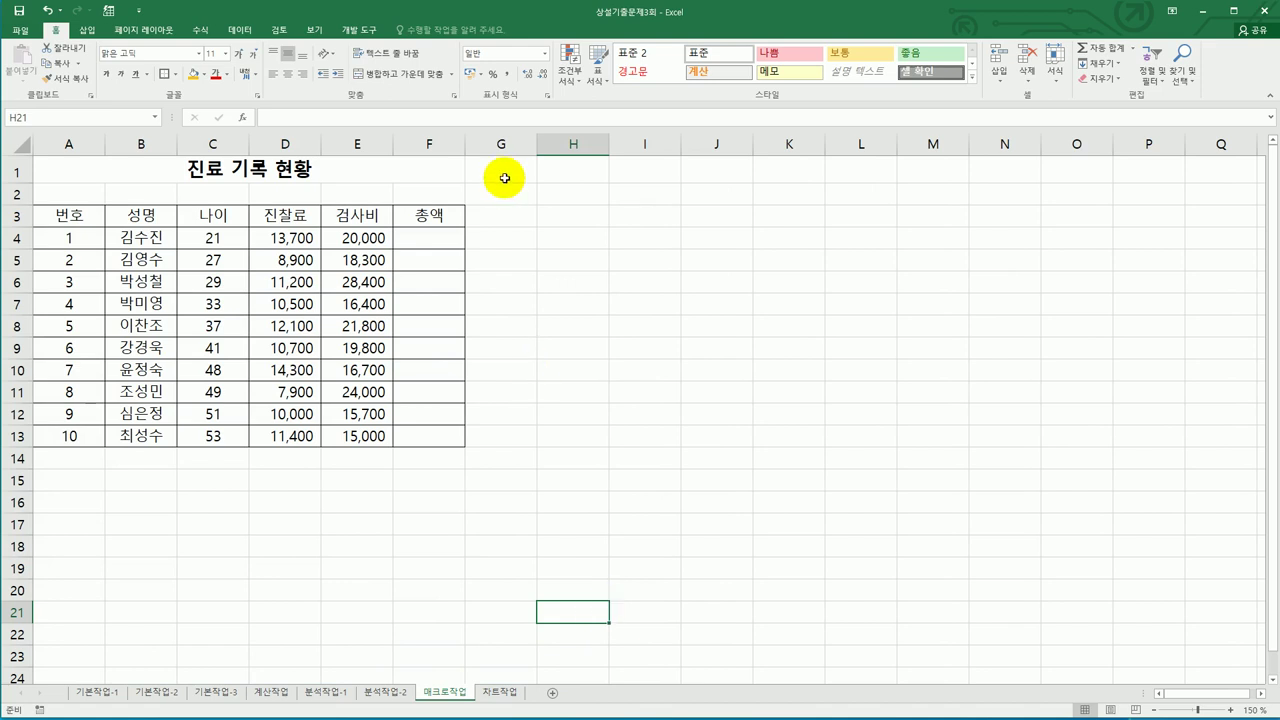
{"action": "left_click", "coordinate": [345, 31]}
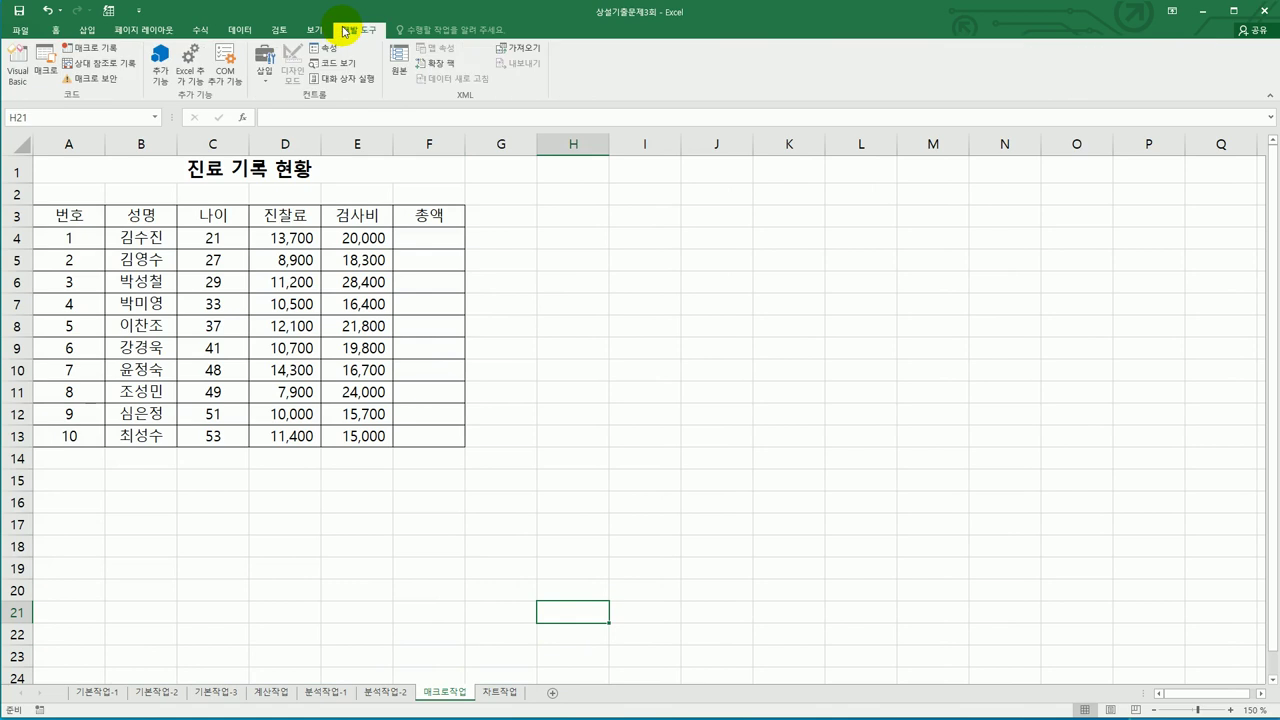
{"action": "left_click", "coordinate": [264, 78]}
{"action": "left_click", "coordinate": [258, 110]}
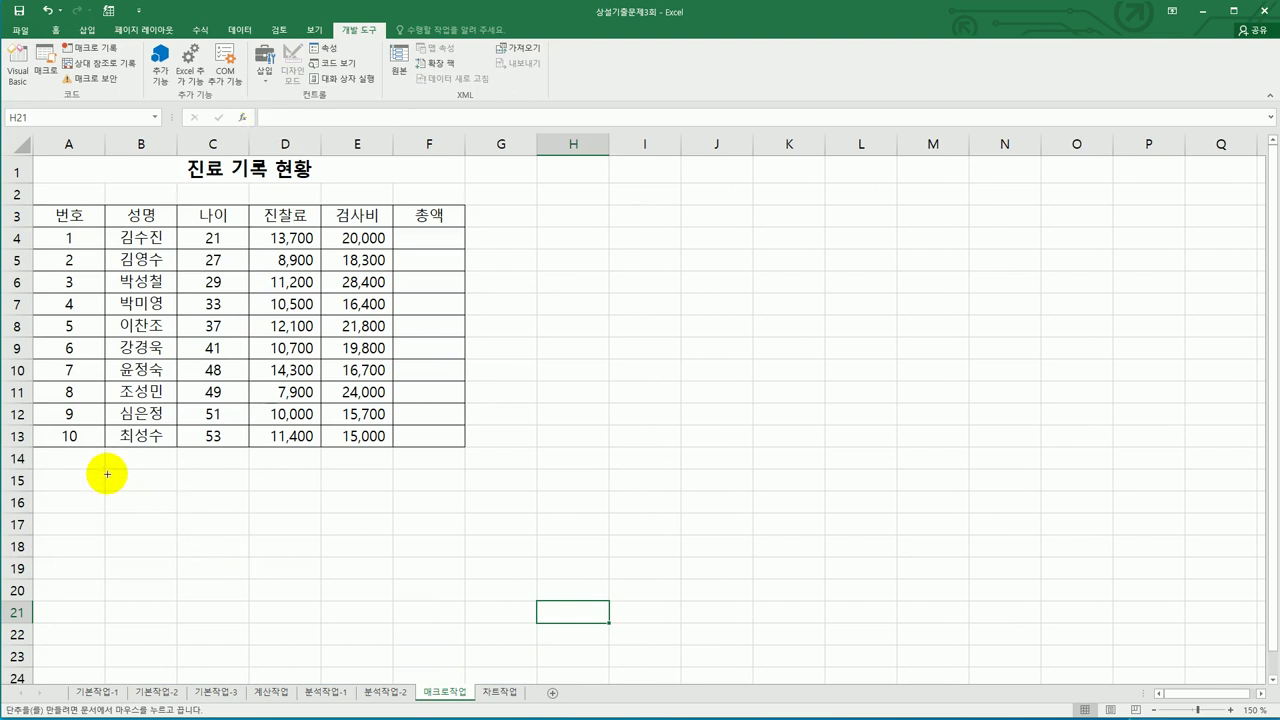
{"action": "left_click_drag", "start_coordinate": [105, 468], "coordinate": [225, 516]}
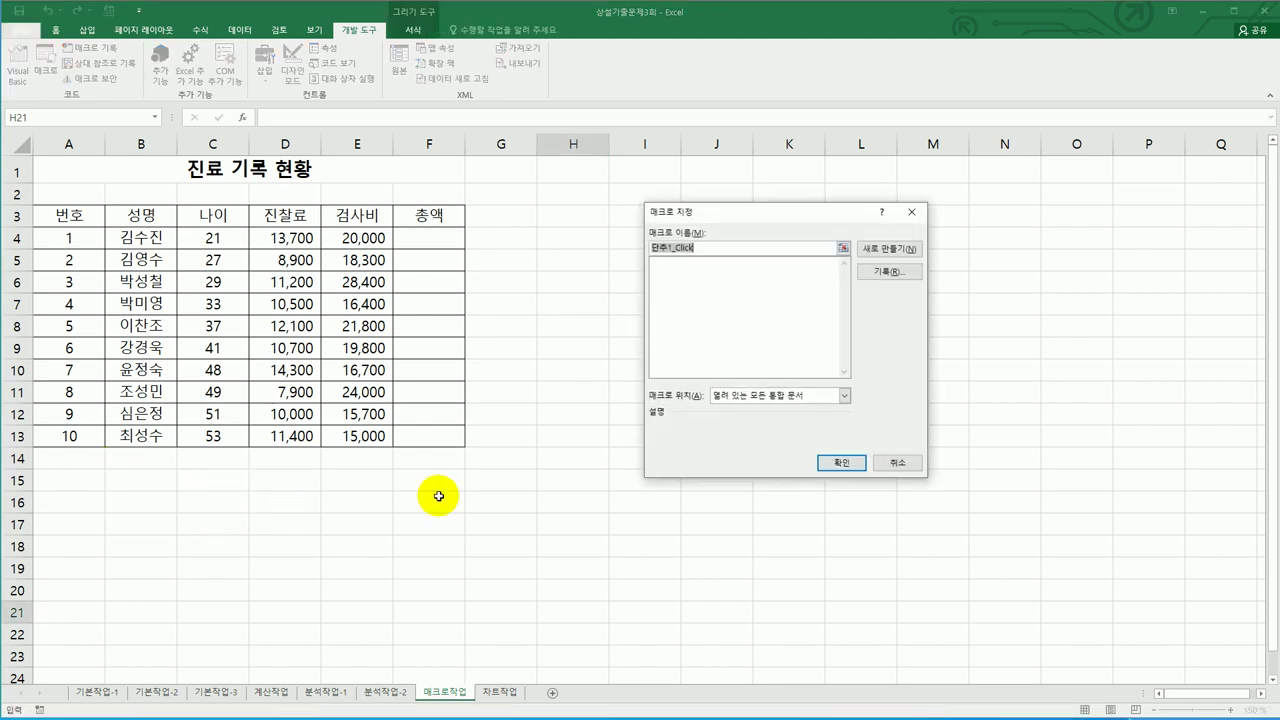
- Assign a new macro named 총액 to the button and start recording it in the current workbook
{"action": "type", "text": "chhddor"}
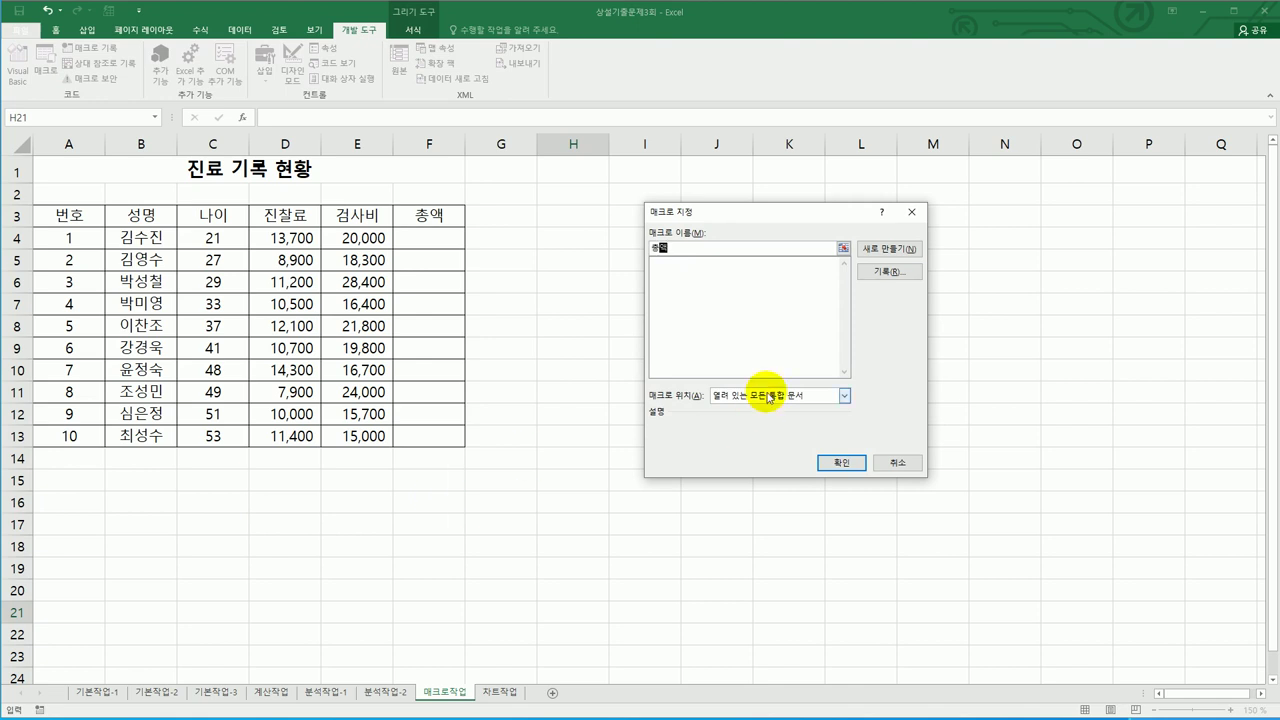
{"action": "left_click", "coordinate": [878, 272]}
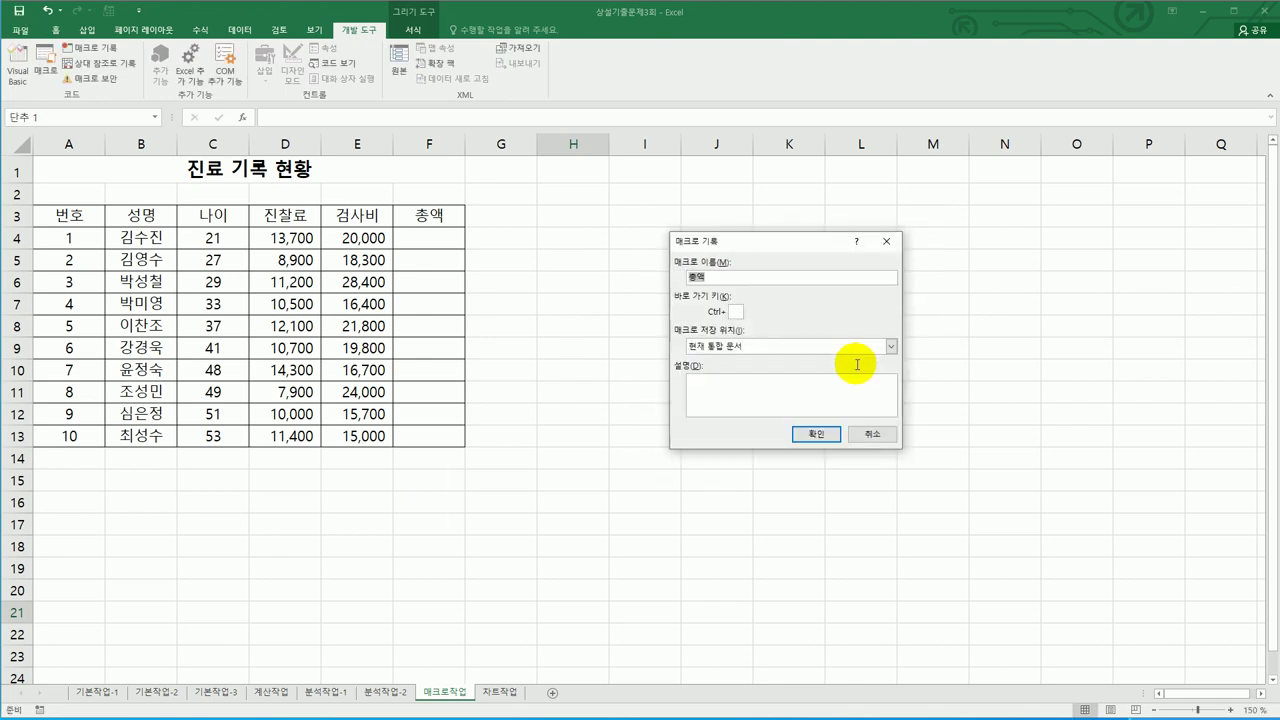
{"action": "left_click", "coordinate": [818, 434]}
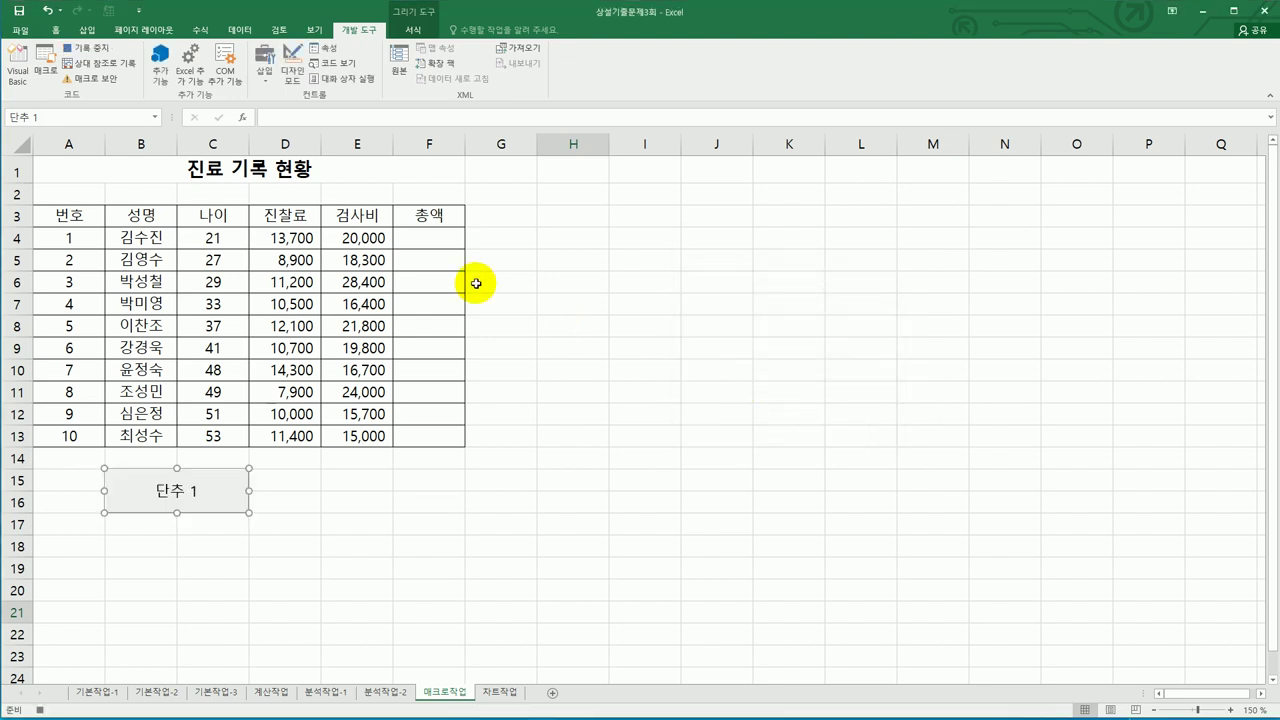
- Enter =D4+E4 in F4, fill the formula down to F13, and stop recording the macro
{"action": "left_click", "coordinate": [435, 243]}
{"action": "type", "text": "="}
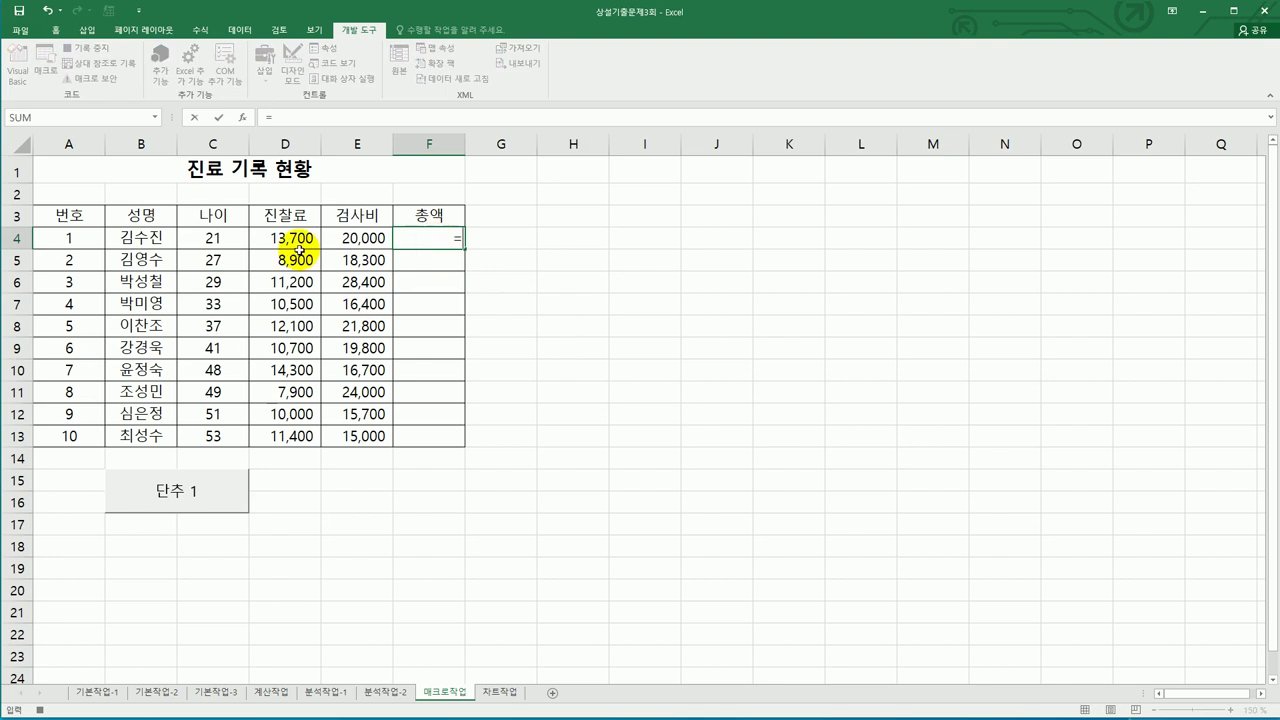
{"action": "left_click", "coordinate": [298, 236]}
{"action": "type", "text": "+"}
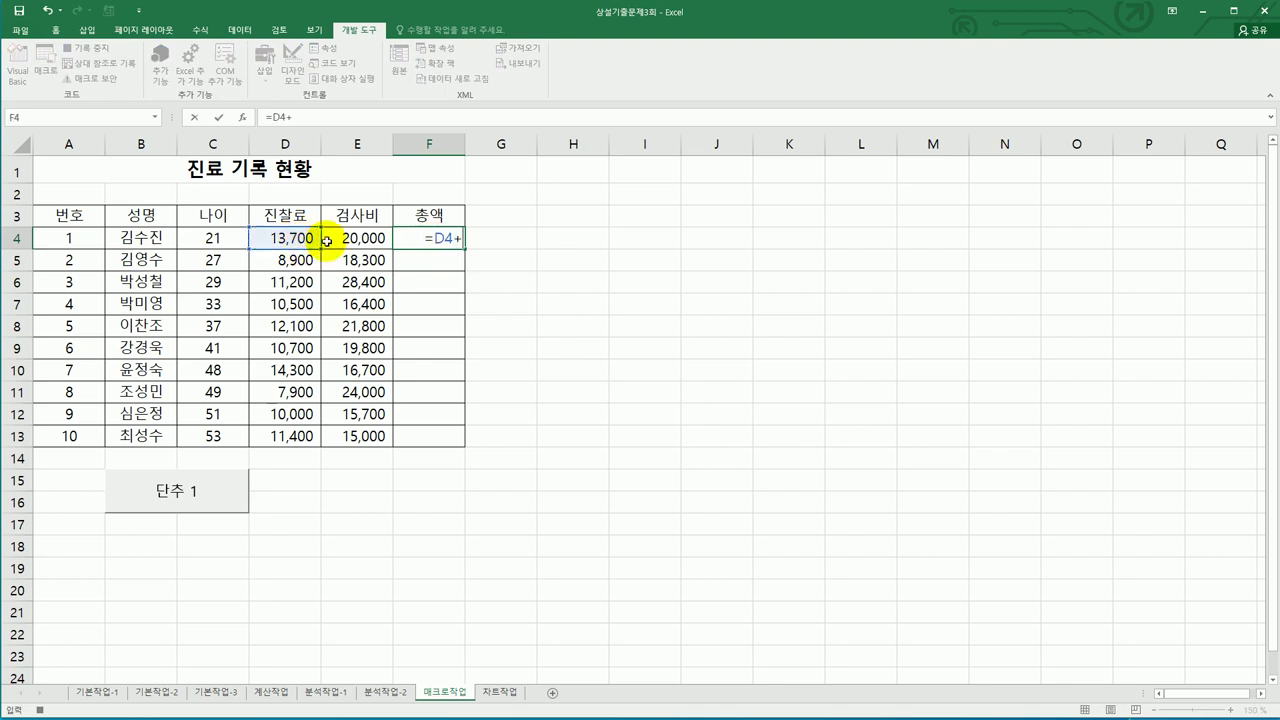
{"action": "left_click", "coordinate": [350, 240]}
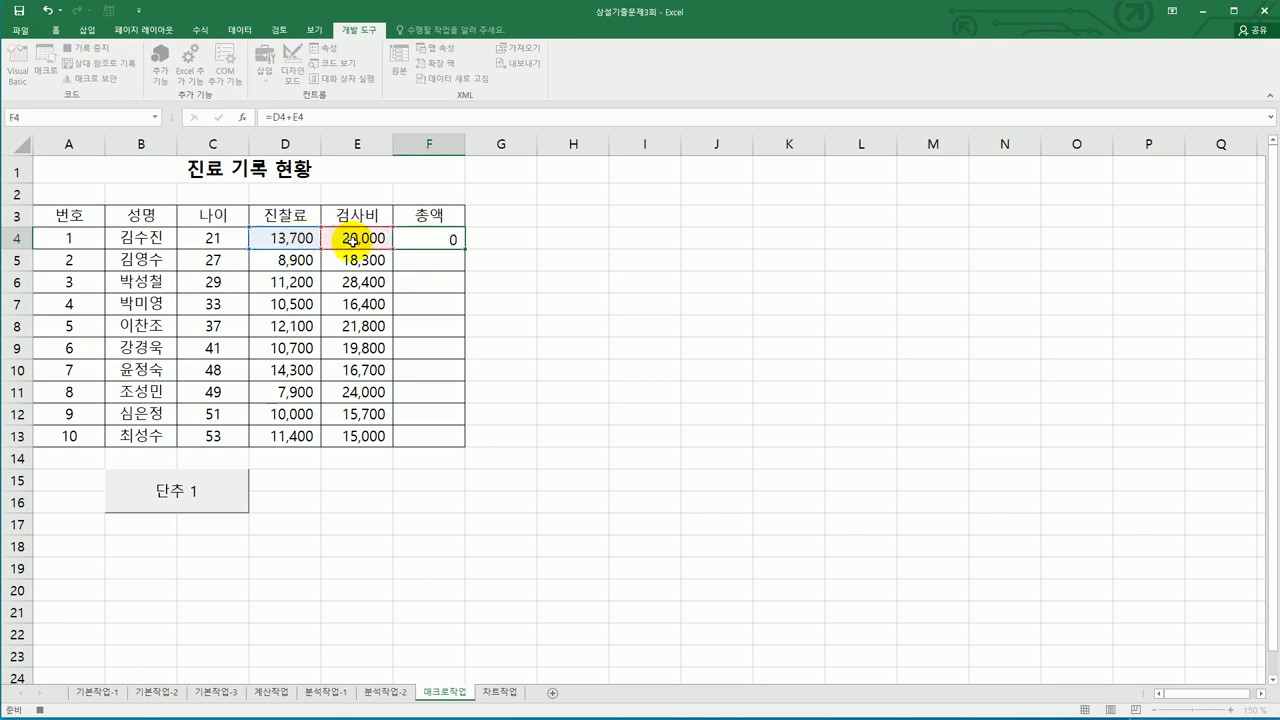
{"action": "key", "text": "Return"}
{"action": "left_click", "coordinate": [428, 240]}
{"action": "left_click_drag", "start_coordinate": [465, 248], "coordinate": [437, 440]}
{"action": "left_click", "coordinate": [436, 437]}
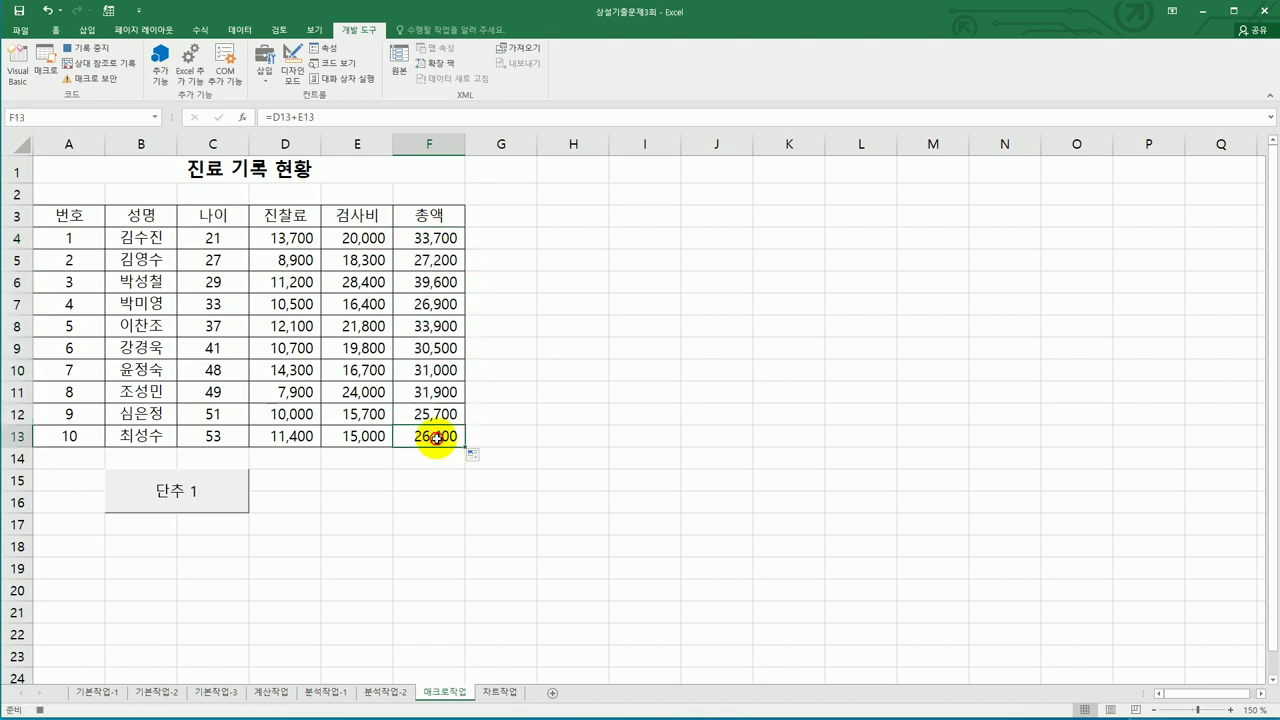
{"action": "left_click", "coordinate": [89, 49]}
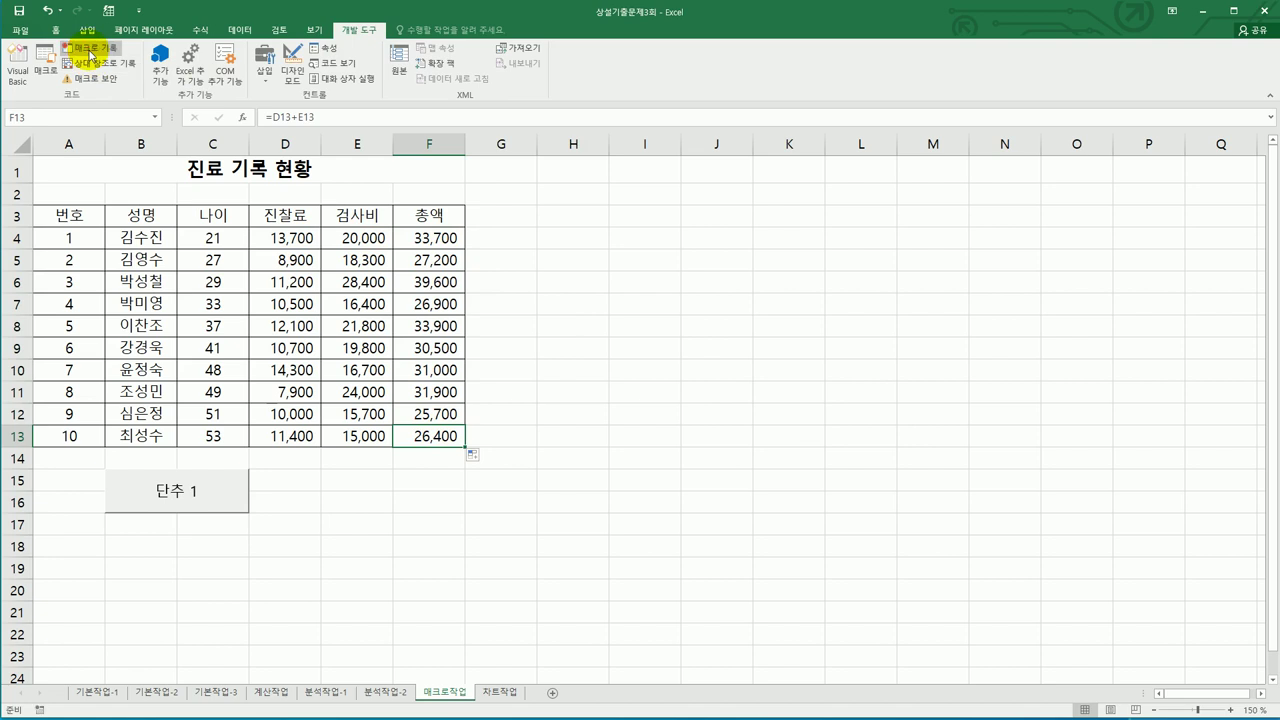
- Change the label of the button below the table to 총액
{"action": "right_click", "coordinate": [209, 504]}
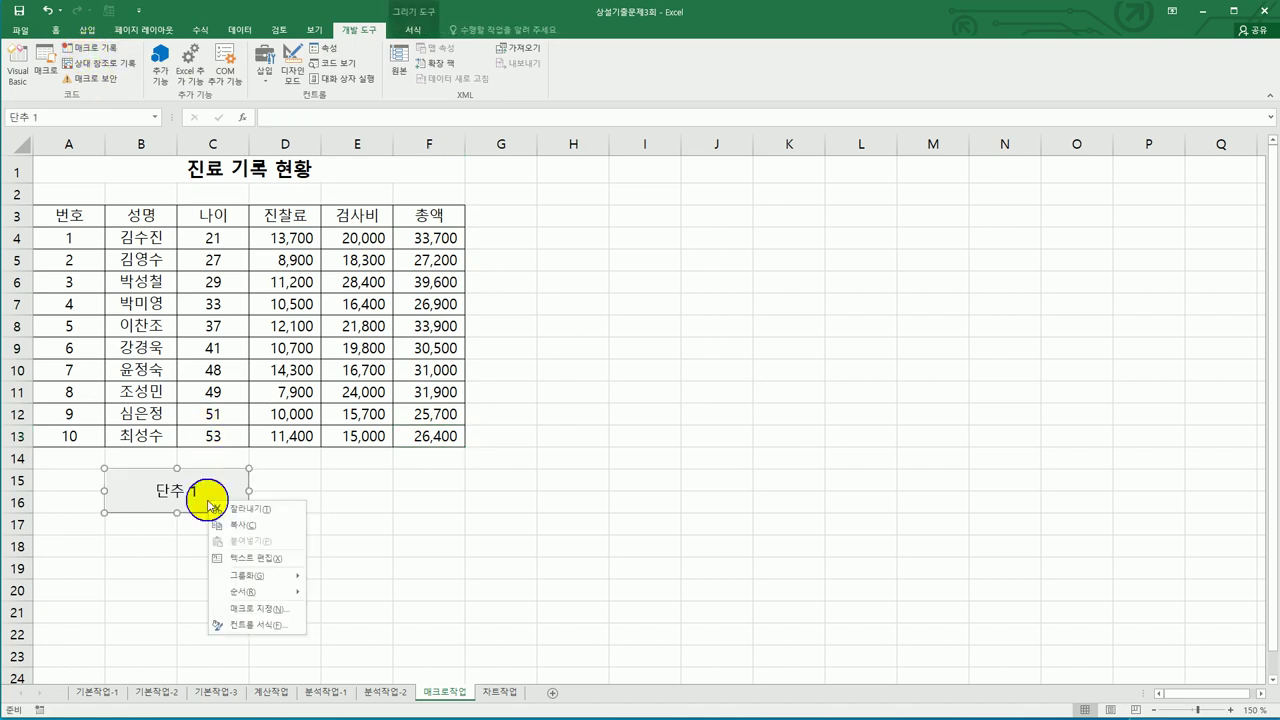
{"action": "left_click", "coordinate": [247, 566]}
{"action": "key", "text": "ctrl+a"}
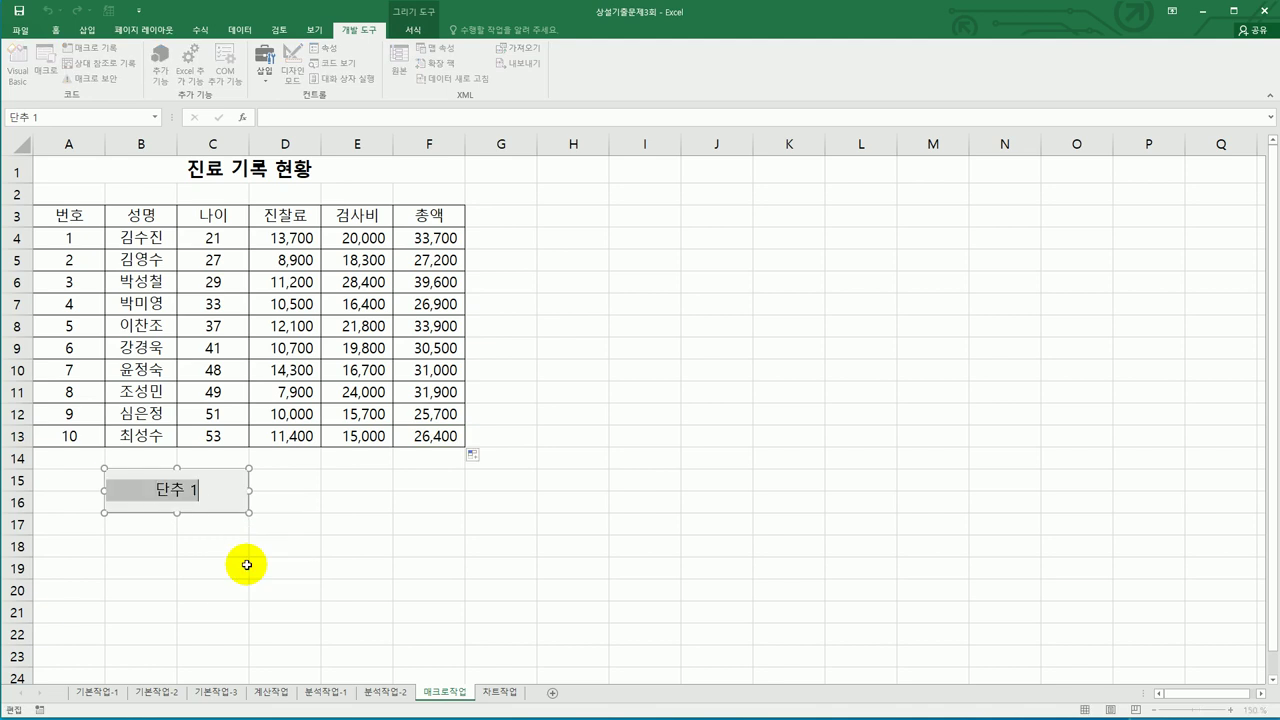
{"action": "type", "text": "총ㅇ"}
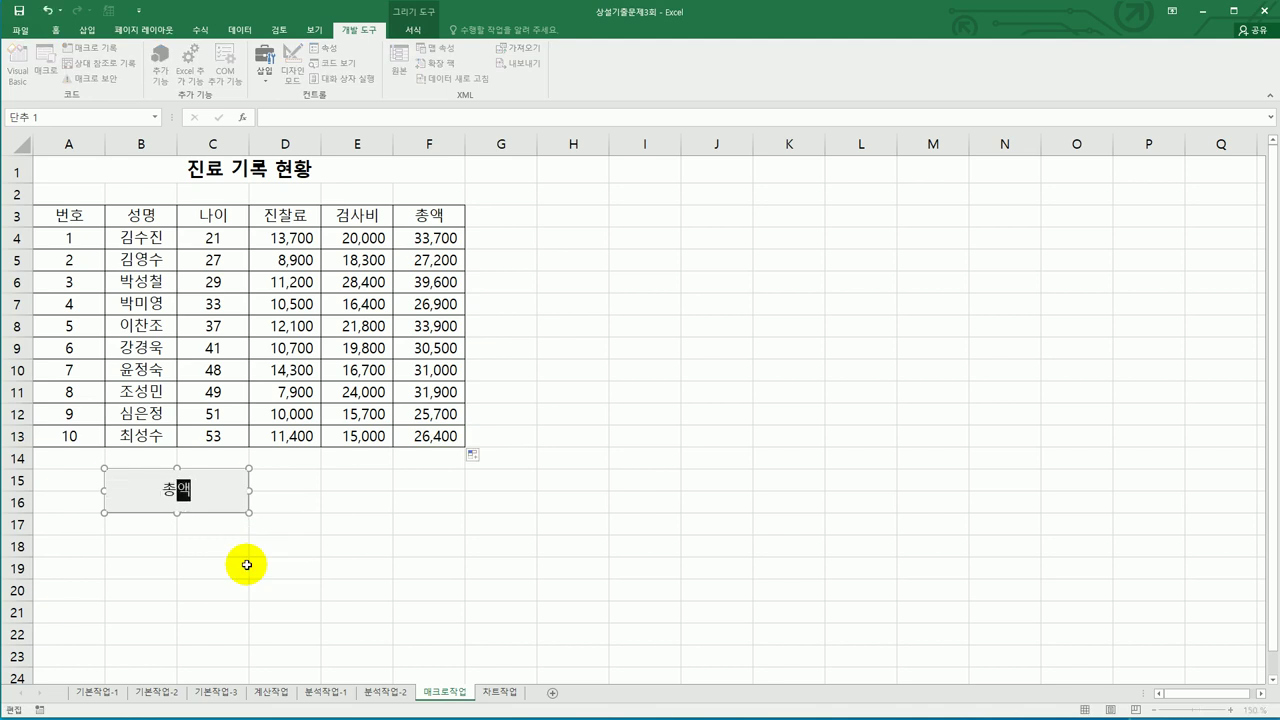
{"action": "left_click", "coordinate": [328, 552]}
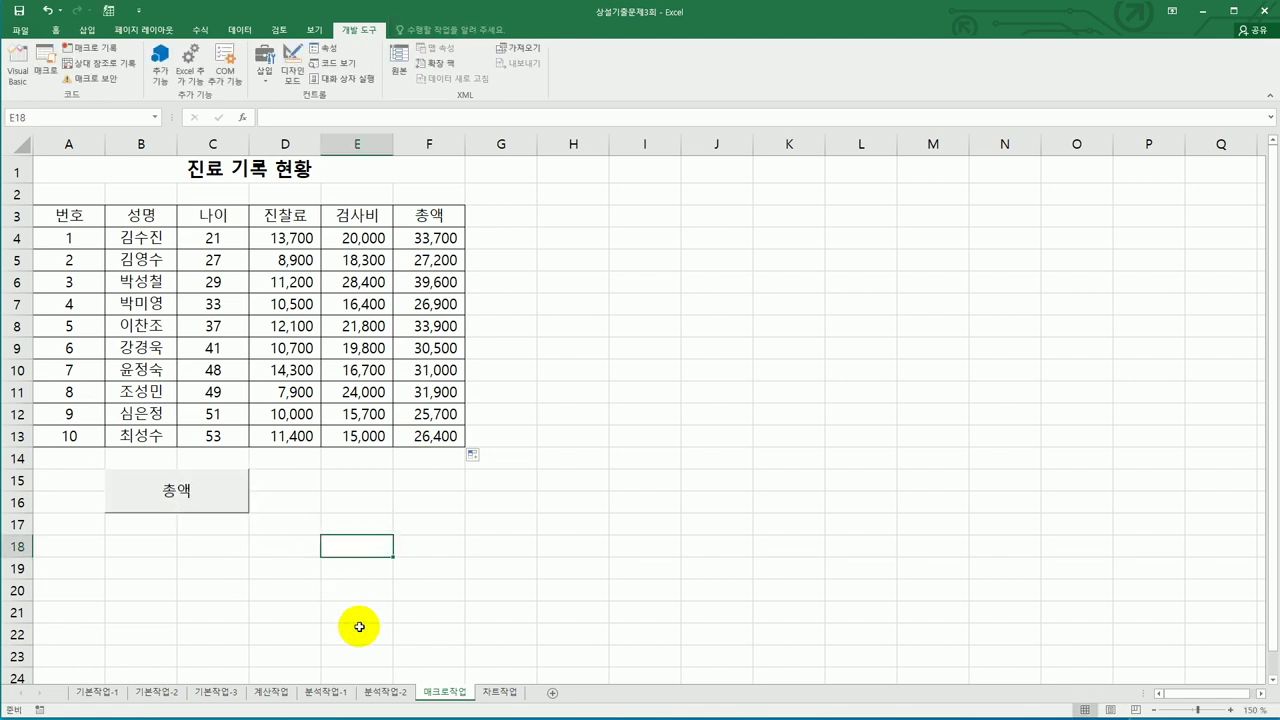
- Insert a bevel (빗면) basic shape covering cells E15:F16 below the table
{"action": "left_click", "coordinate": [87, 30]}
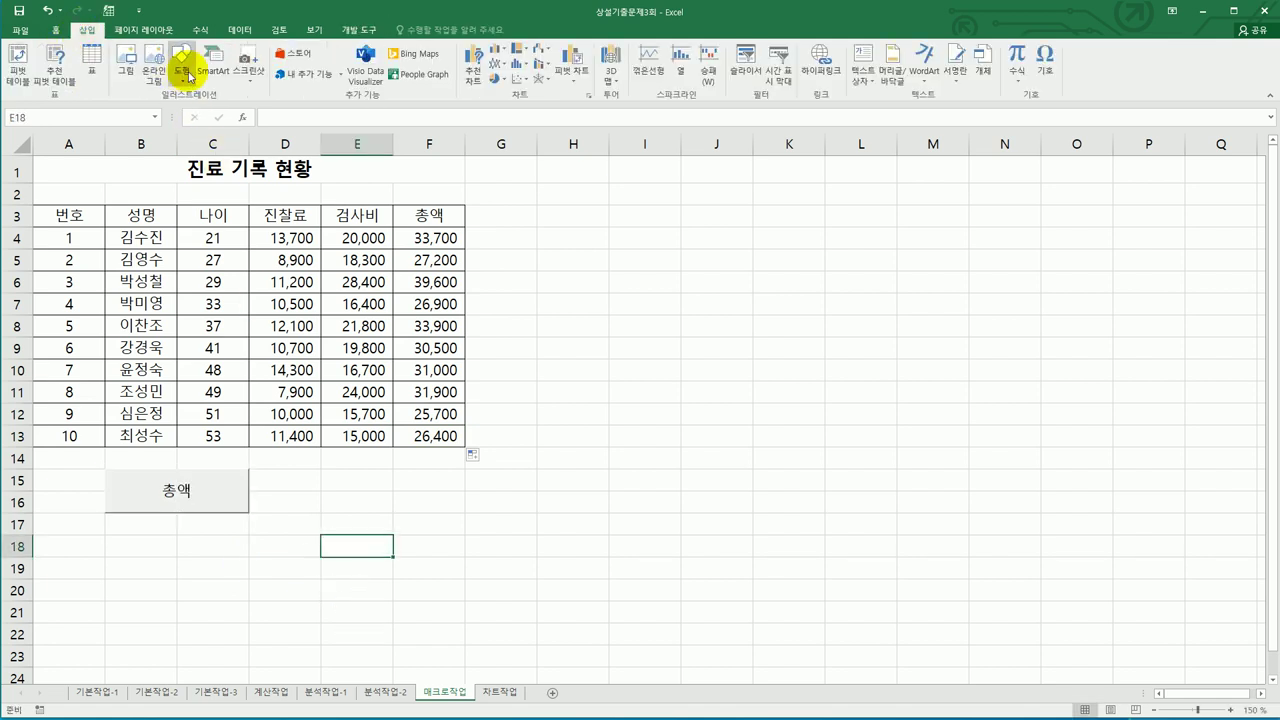
{"action": "left_click", "coordinate": [181, 76]}
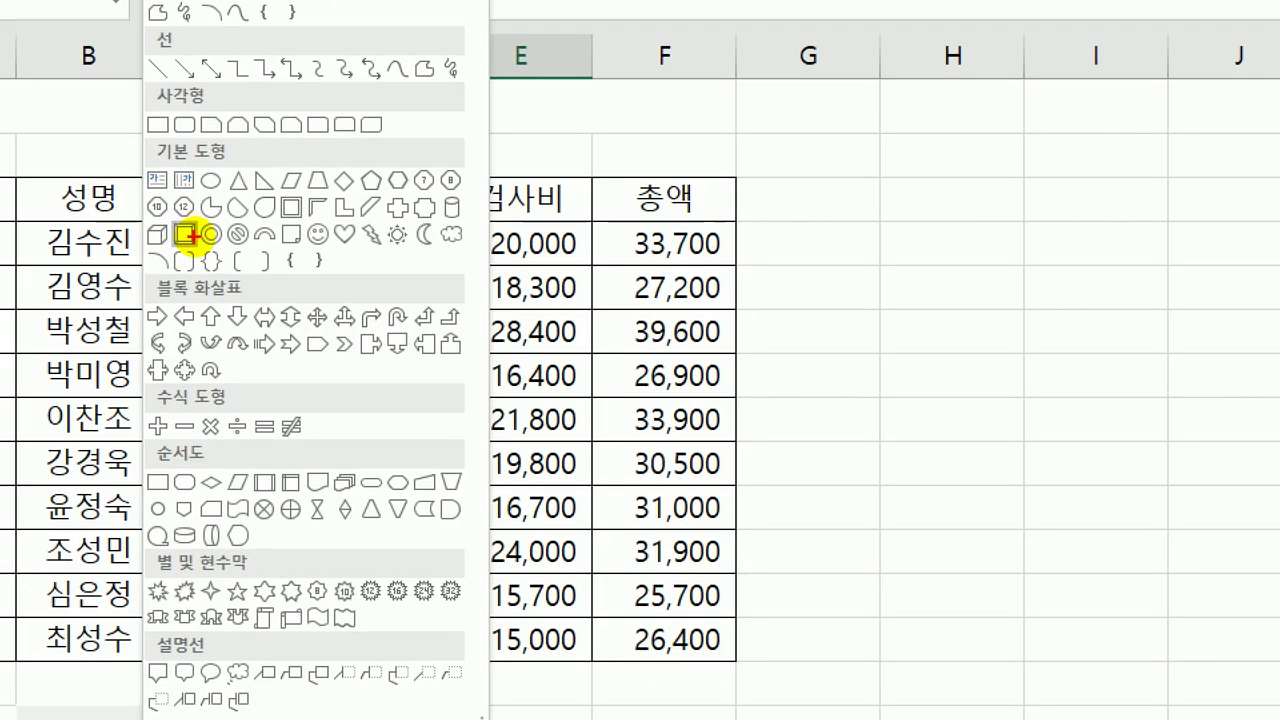
{"action": "mouse_move", "coordinate": [190, 236]}
{"action": "left_mouse_down"}
{"action": "mouse_move", "coordinate": [172, 250]}
{"action": "mouse_move", "coordinate": [178, 215]}
{"action": "mouse_move", "coordinate": [200, 246]}
{"action": "left_mouse_up"}
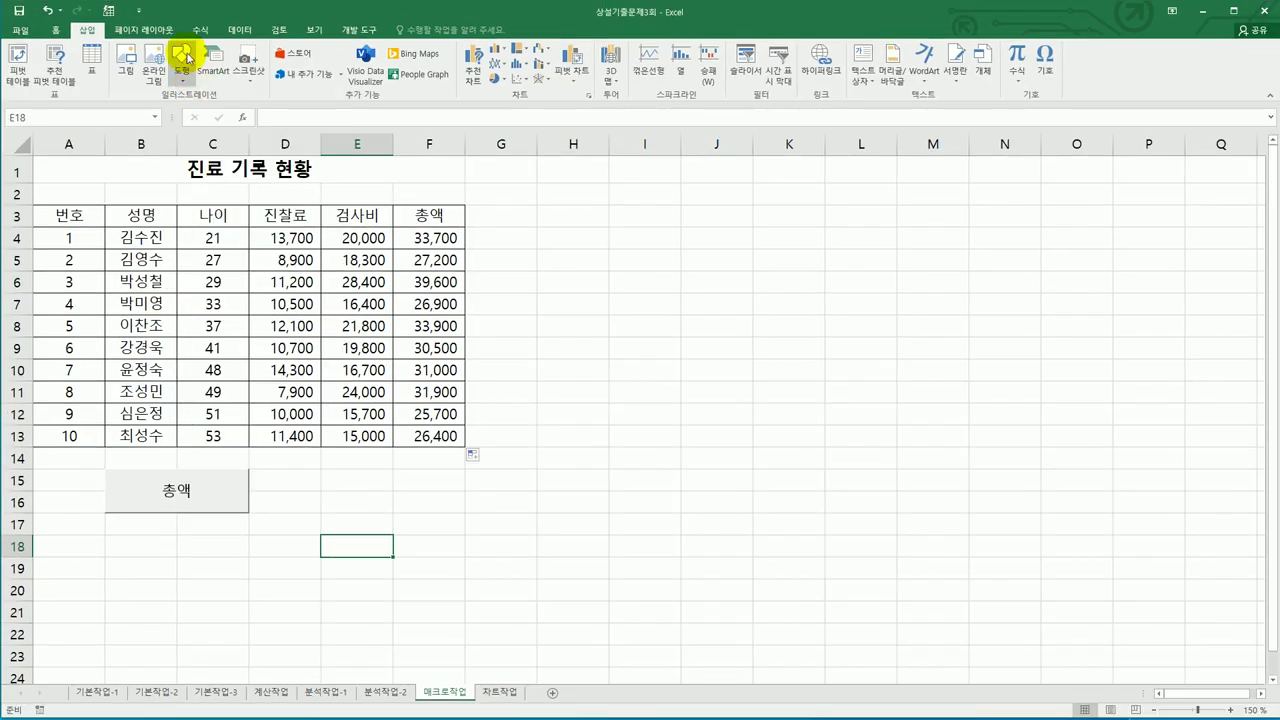
{"action": "left_click", "coordinate": [181, 62]}
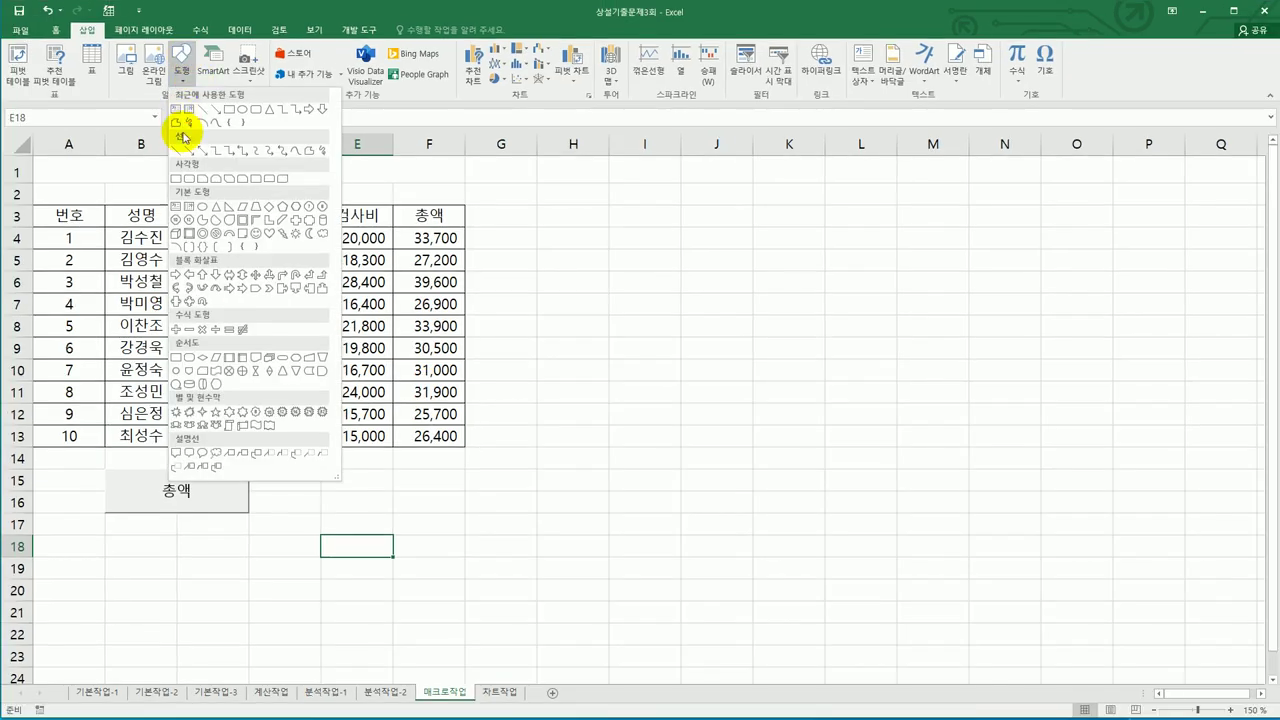
{"action": "left_click", "coordinate": [190, 232]}
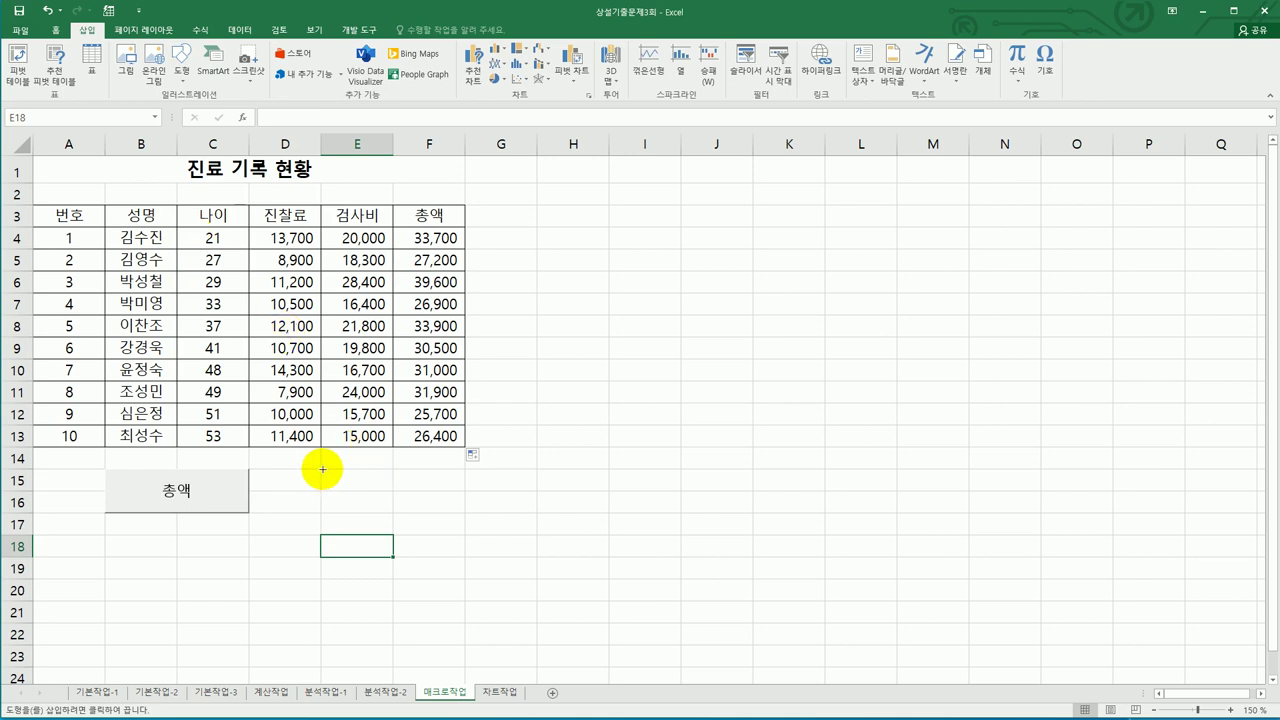
{"action": "left_click_drag", "start_coordinate": [320, 469], "coordinate": [441, 516]}
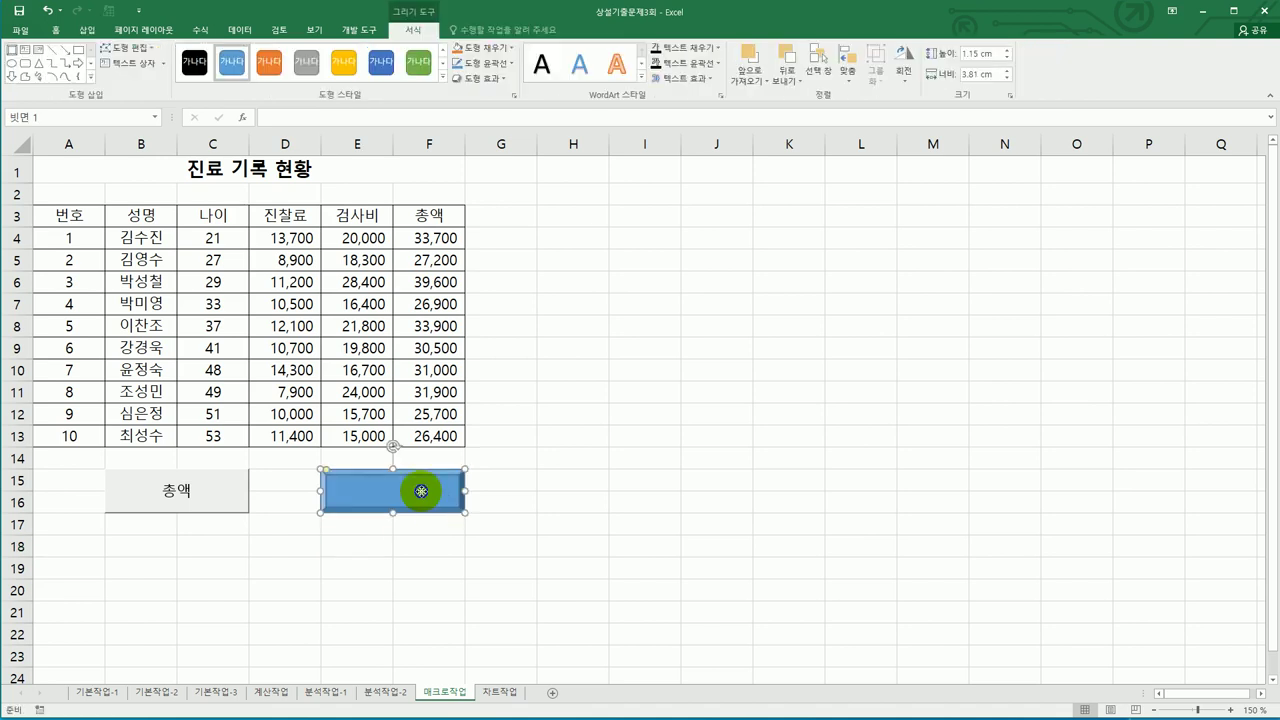
- Assign a new macro named 채우기 to the bevel shape and start recording it in the current workbook
{"action": "right_click", "coordinate": [421, 491]}
{"action": "left_click", "coordinate": [516, 675]}
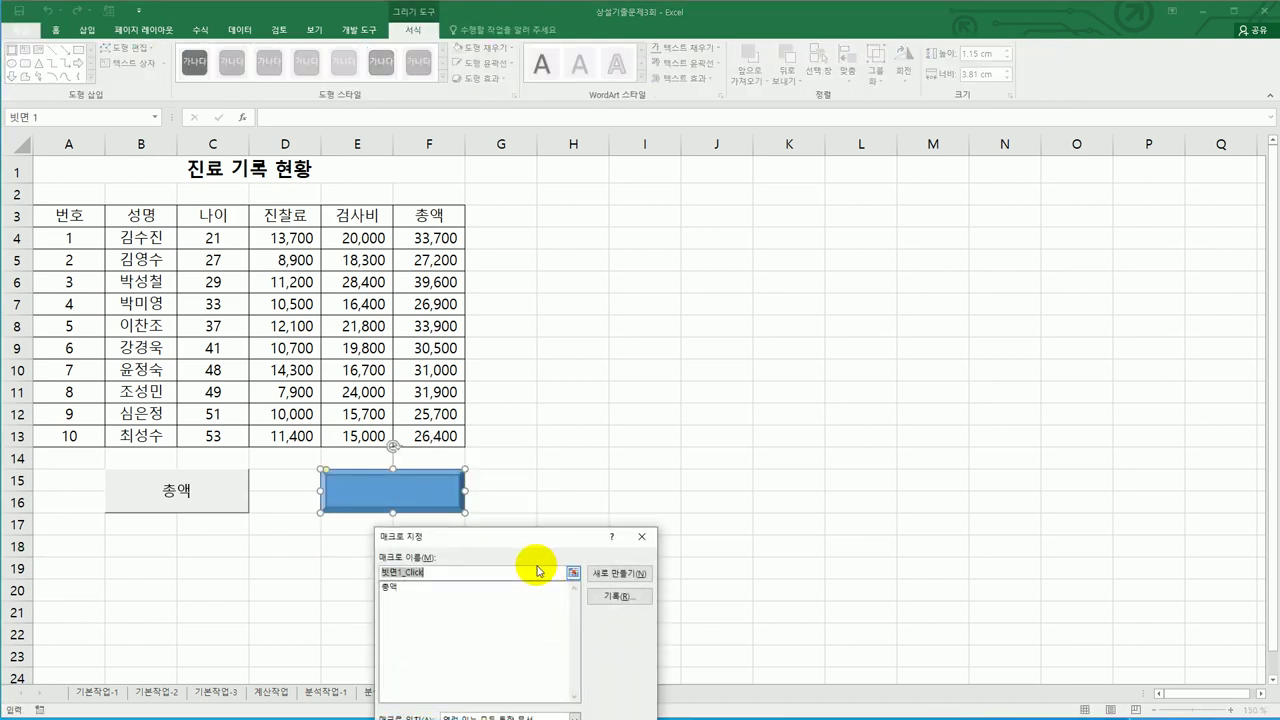
{"action": "left_click_drag", "start_coordinate": [510, 540], "coordinate": [790, 247]}
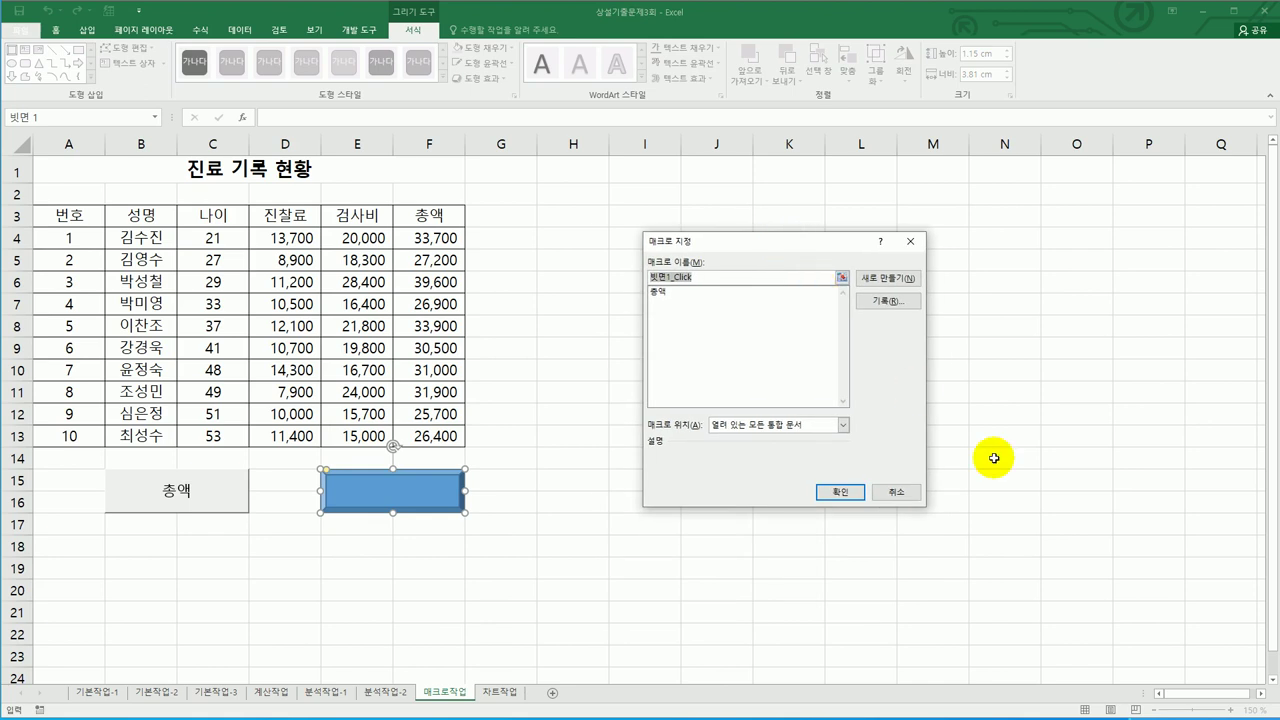
{"action": "type", "text": "ㅊ"}
{"action": "left_click", "coordinate": [884, 300]}
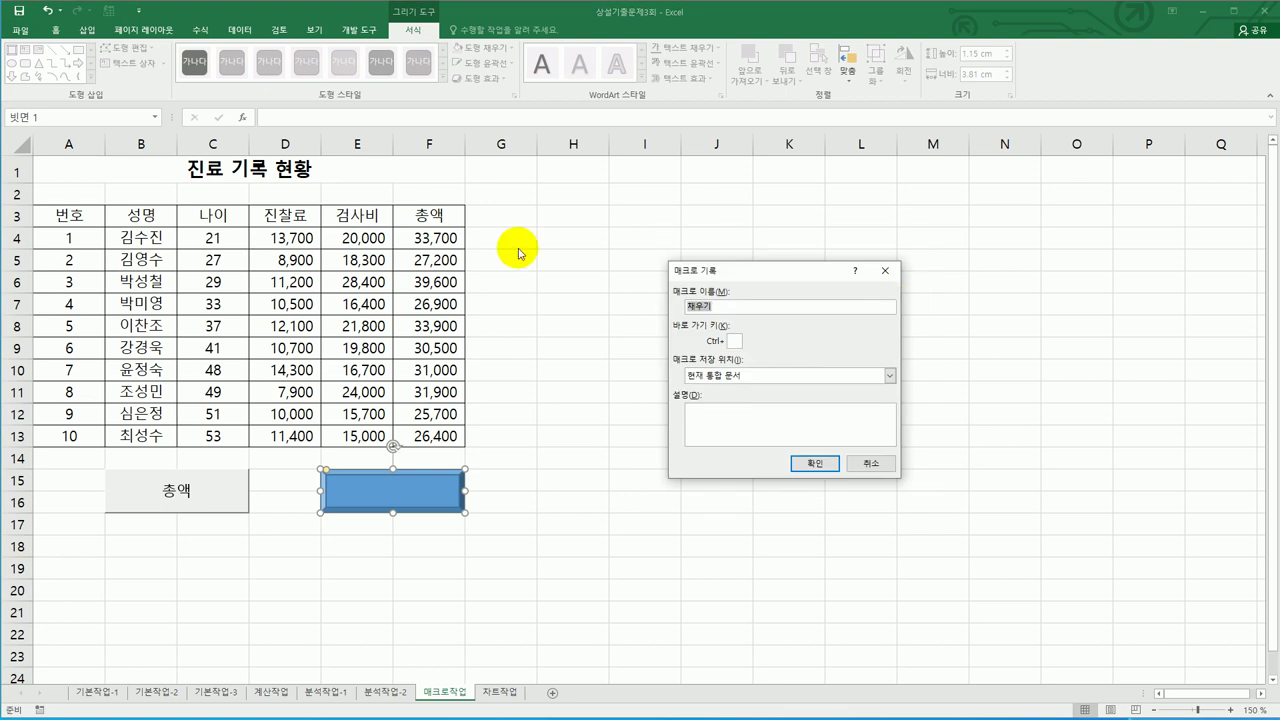
{"action": "left_click", "coordinate": [812, 465]}
- Fill the header cells A3:F3 with the standard light blue colour and stop recording the macro
{"action": "left_click_drag", "start_coordinate": [80, 215], "coordinate": [417, 216]}
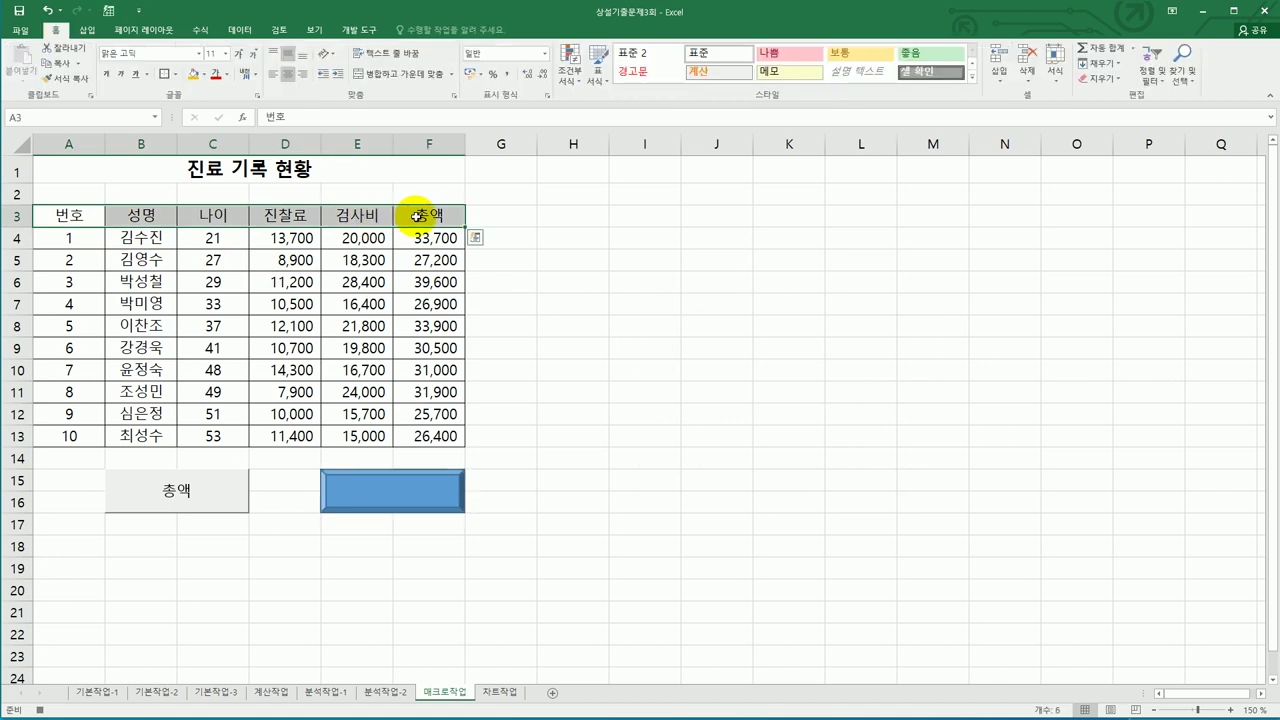
{"action": "left_click", "coordinate": [204, 75]}
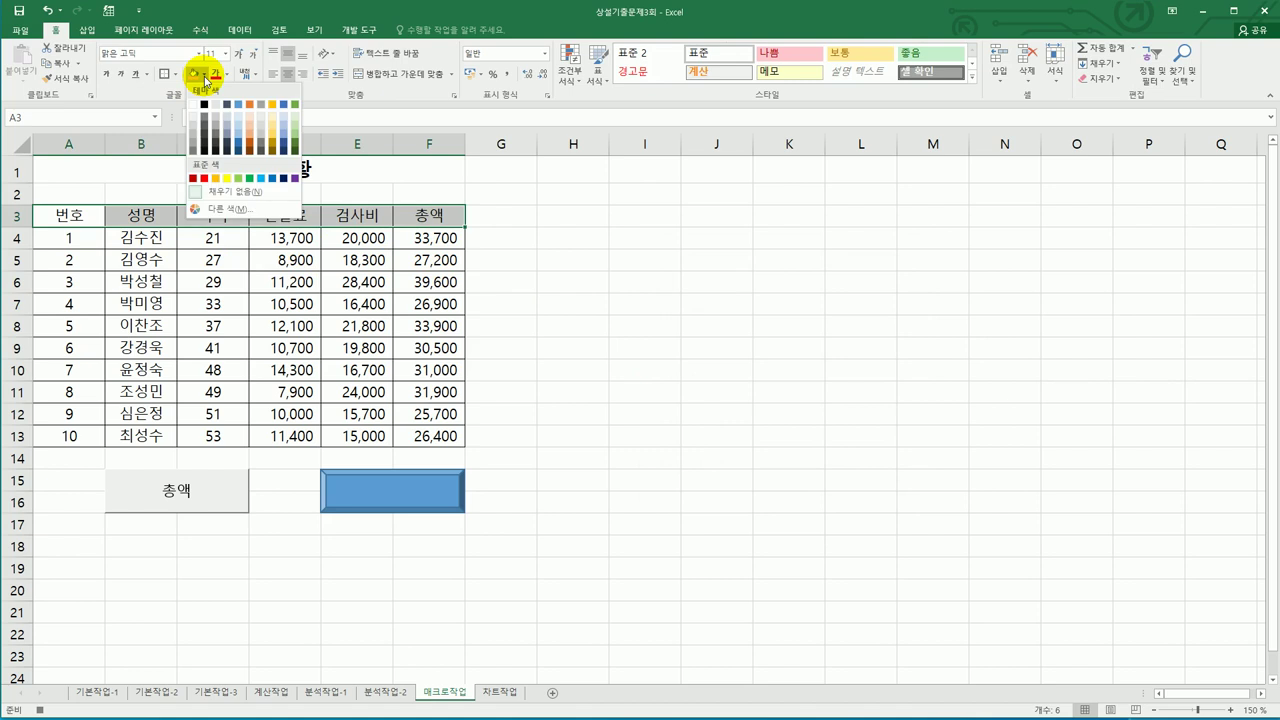
{"action": "left_click", "coordinate": [262, 178]}
{"action": "left_click", "coordinate": [410, 215]}
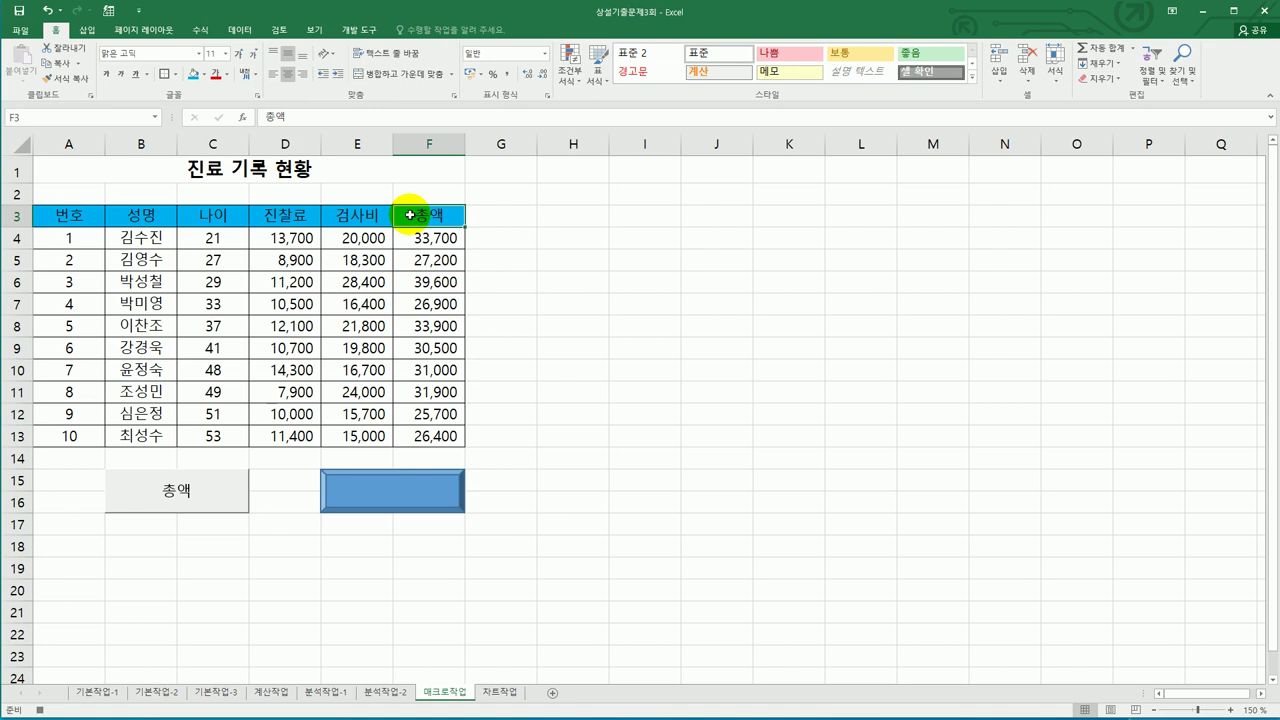
{"action": "left_click", "coordinate": [358, 30]}
{"action": "left_click", "coordinate": [88, 47]}
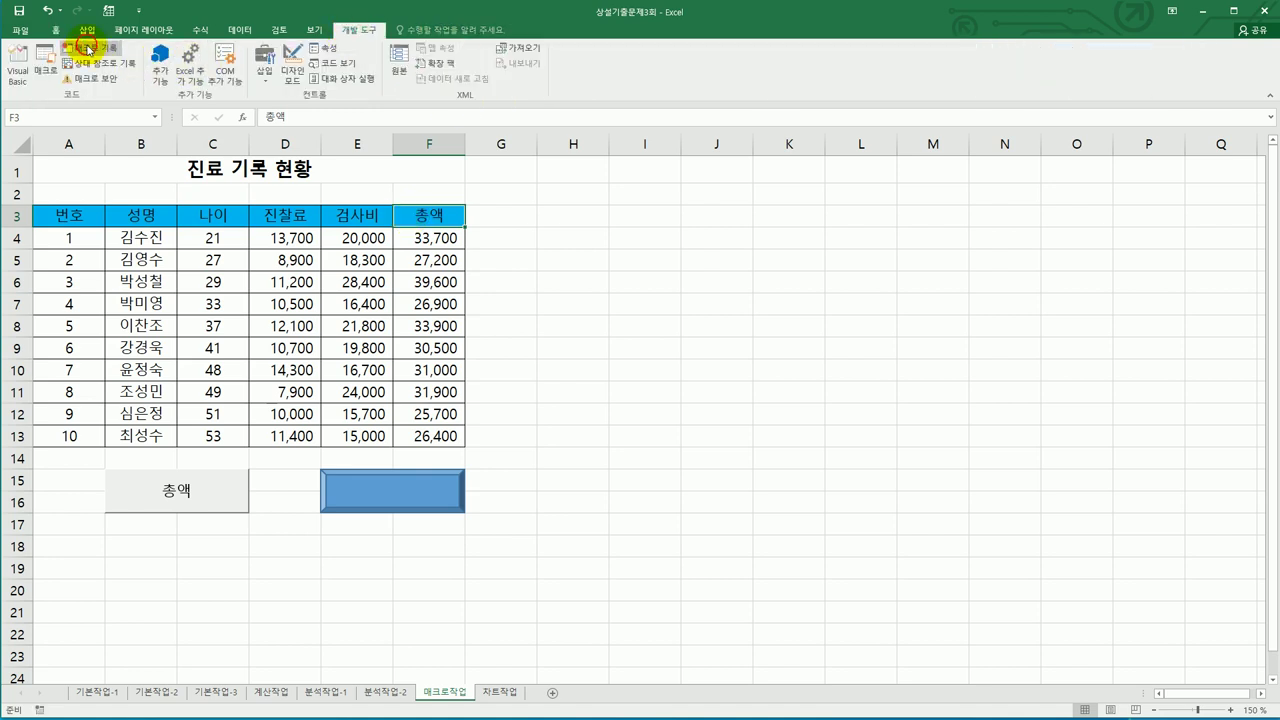
- Add the text 채우기 to the bevel shape
{"action": "right_click", "coordinate": [417, 486]}
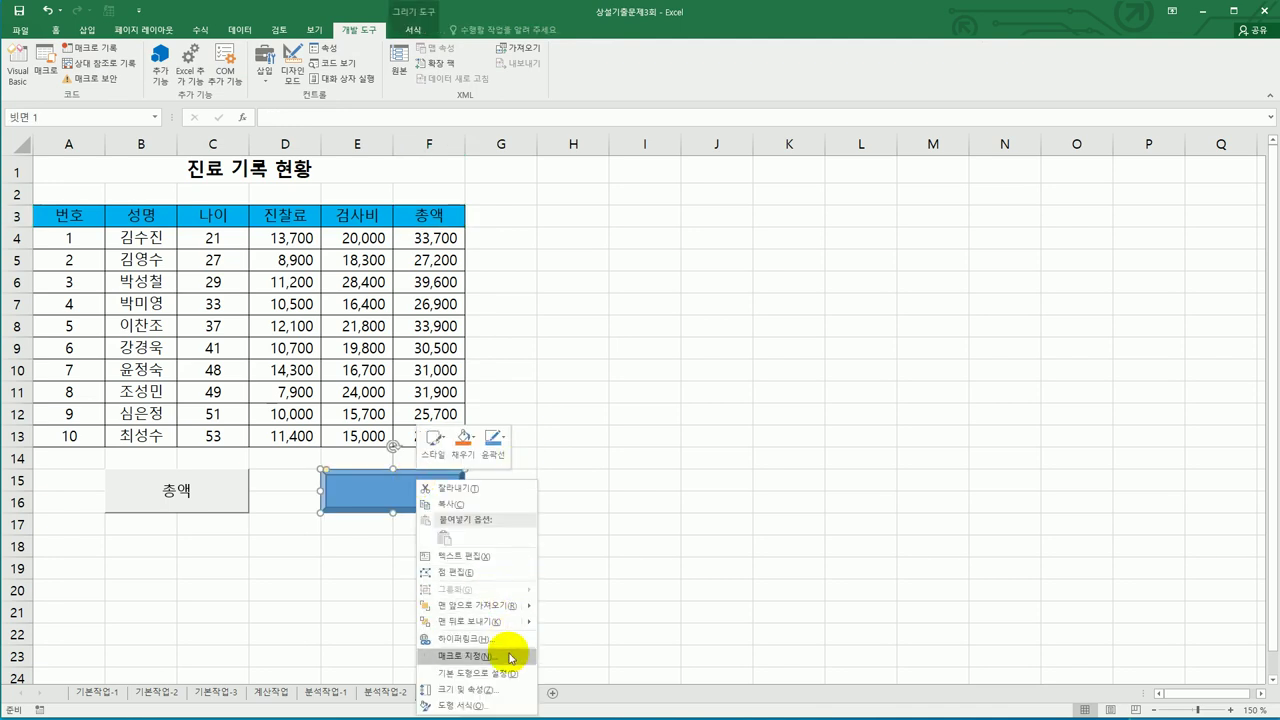
{"action": "left_click", "coordinate": [485, 555]}
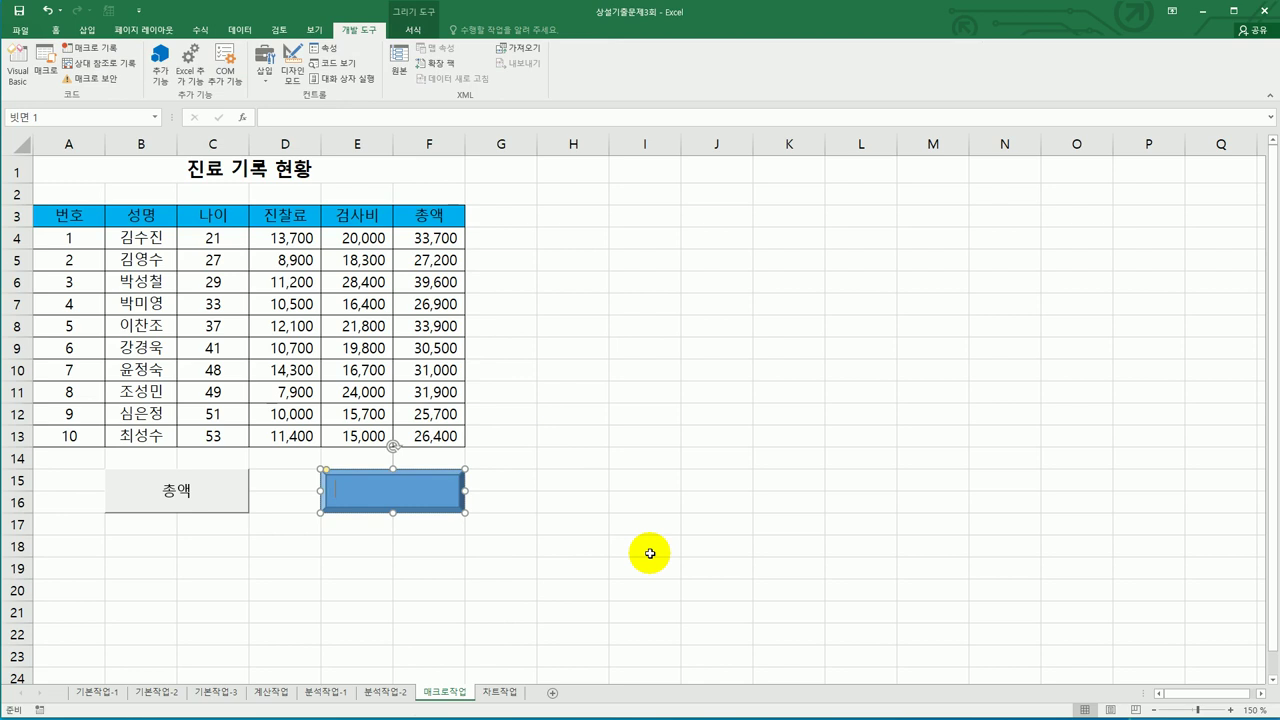
{"action": "type", "text": "ㅊ"}
{"action": "type", "text": "기"}
{"action": "left_click", "coordinate": [693, 542]}
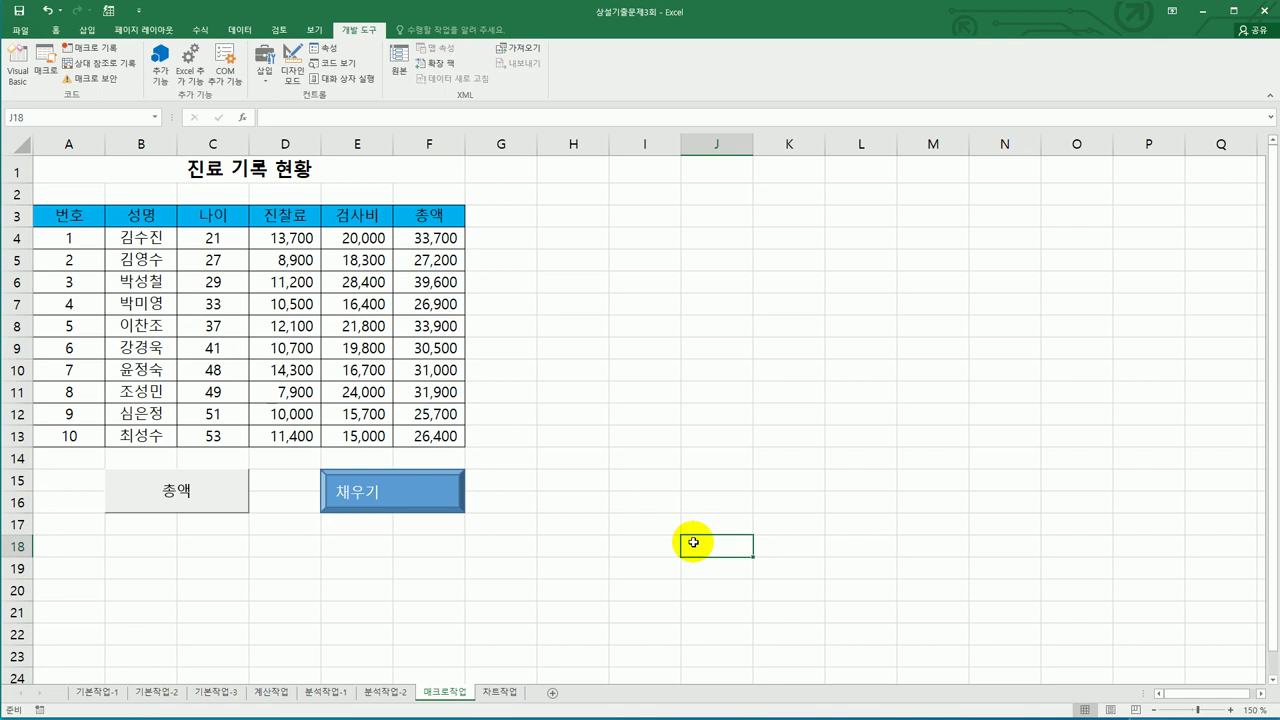
- On the 차트작업 sheet, open the chart's data source selection and clear its chart data range
{"action": "left_click", "coordinate": [502, 691]}
{"action": "scroll", "coordinate": [826, 595], "scroll_direction": "down", "scroll_amount": 3}
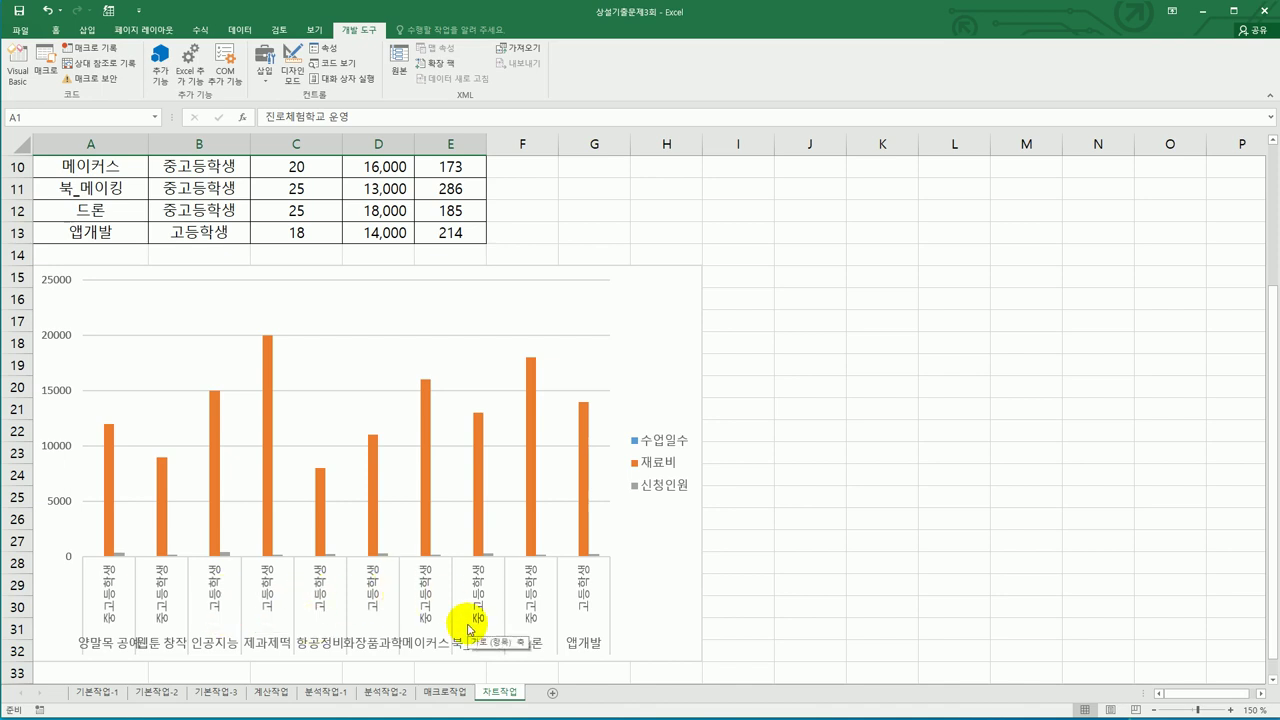
{"action": "right_click", "coordinate": [652, 306]}
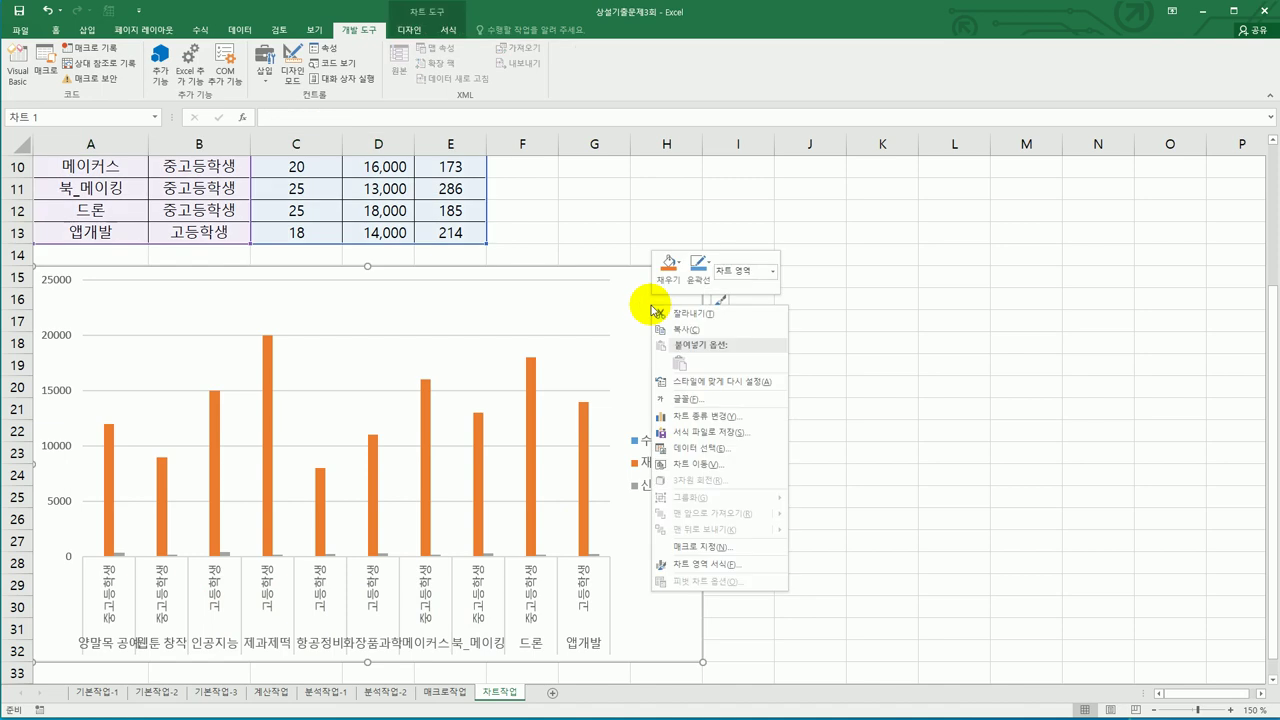
{"action": "left_click", "coordinate": [727, 452]}
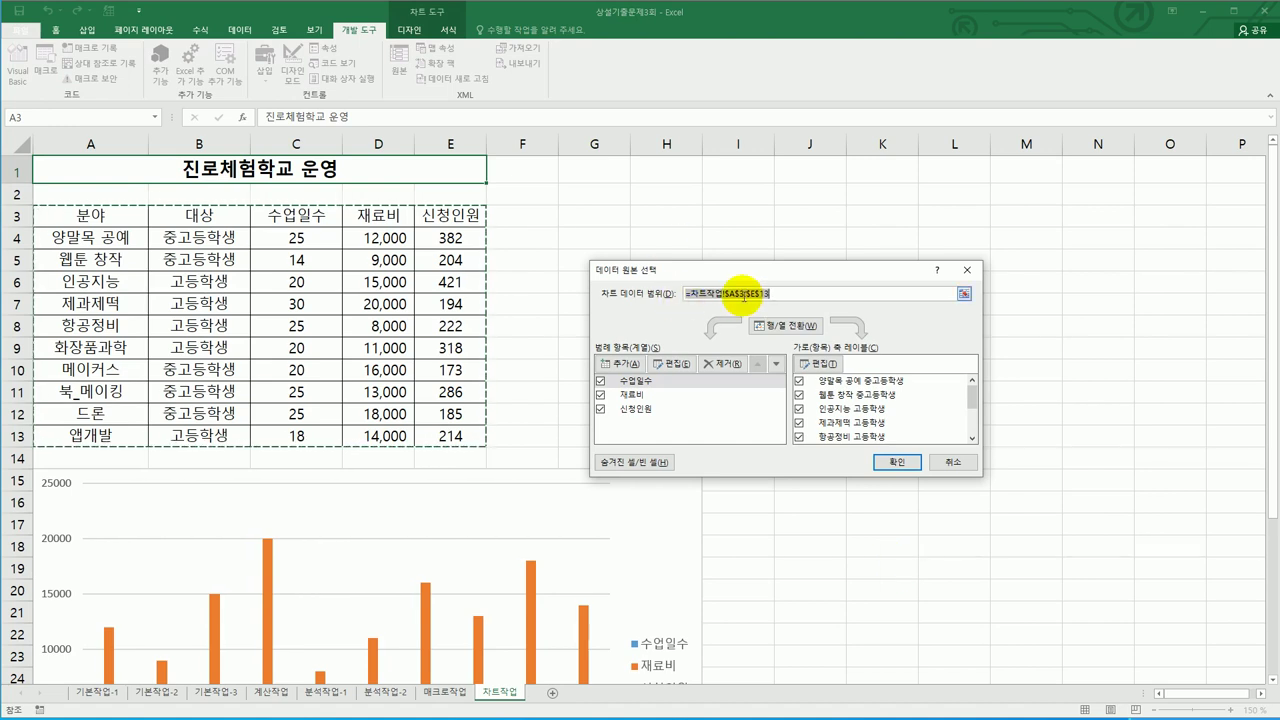
{"action": "key", "text": "Delete"}
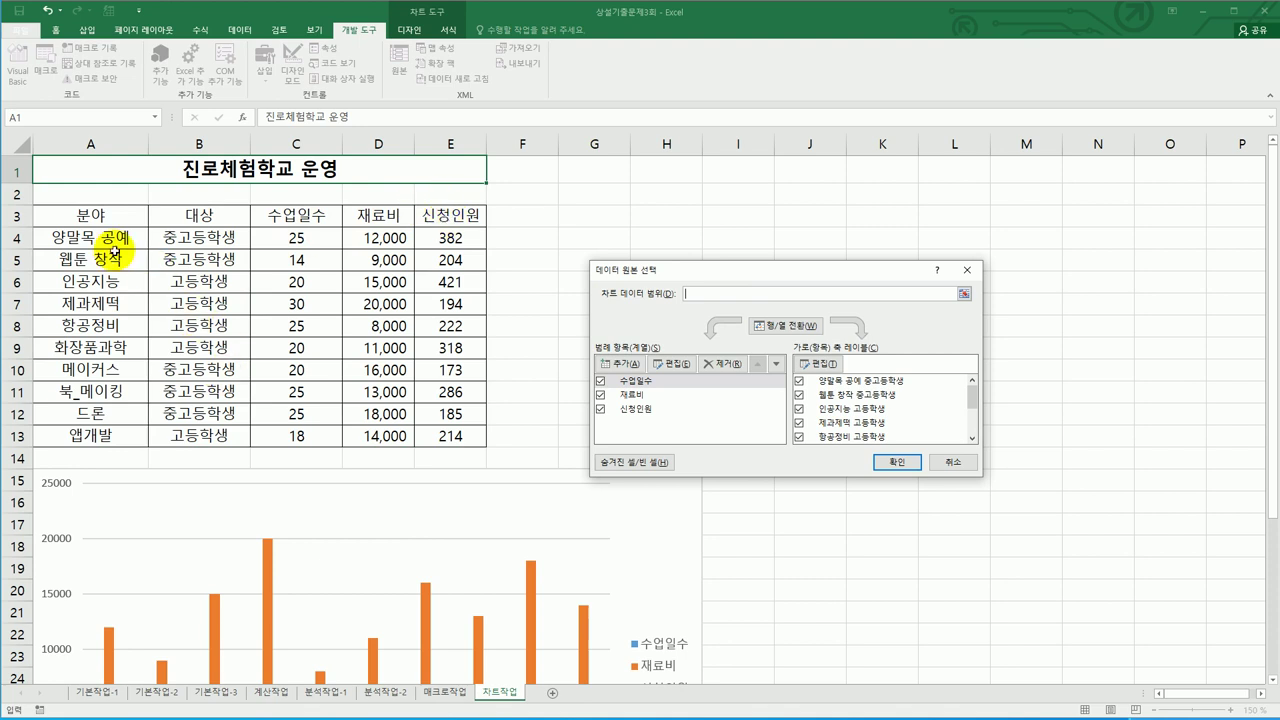
- Set the chart's data range to cells A3, D3:E3, A6:A9, D6:E9, A13 and D13:E13
{"action": "left_click", "coordinate": [97, 216]}
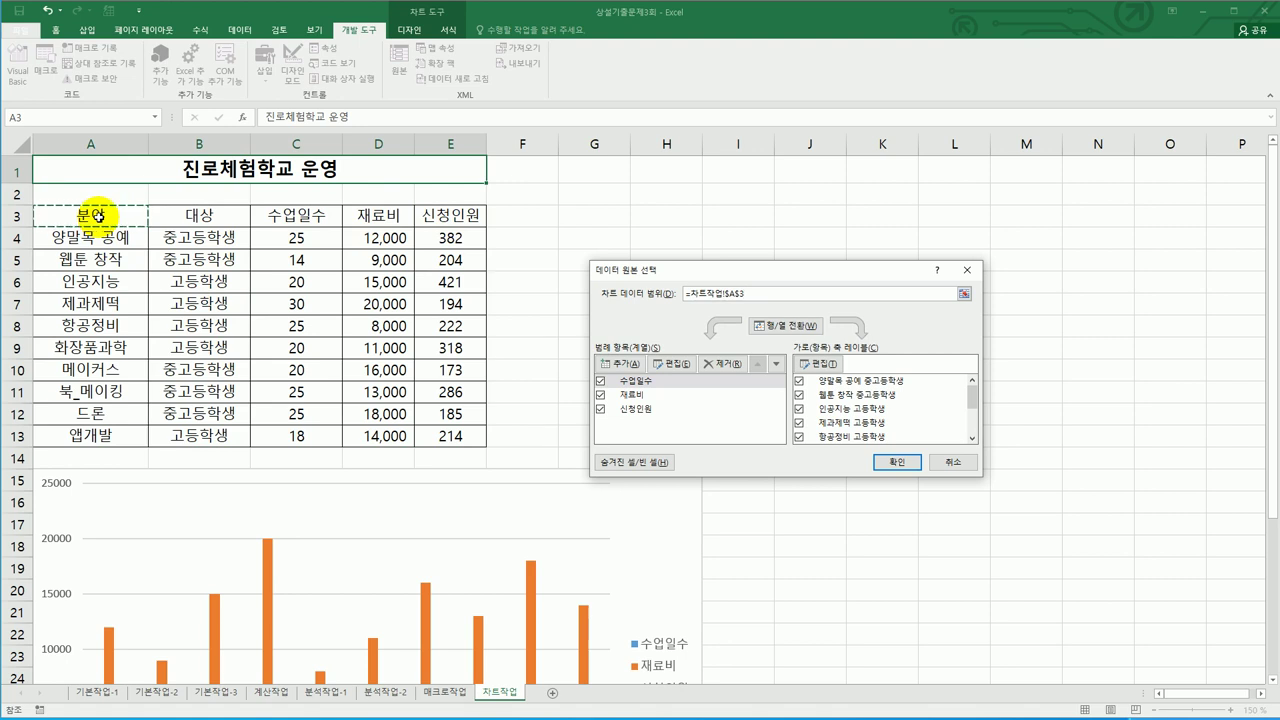
{"action": "left_click_drag", "start_coordinate": [368, 213], "coordinate": [429, 213]}
{"action": "left_click_drag", "start_coordinate": [126, 278], "coordinate": [126, 346]}
{"action": "left_click_drag", "start_coordinate": [384, 284], "coordinate": [447, 348]}
{"action": "left_click", "coordinate": [130, 436], "text": "ctrl"}
{"action": "left_click_drag", "start_coordinate": [372, 436], "coordinate": [425, 439]}
{"action": "scroll", "coordinate": [536, 441], "scroll_direction": "down", "scroll_amount": 1}
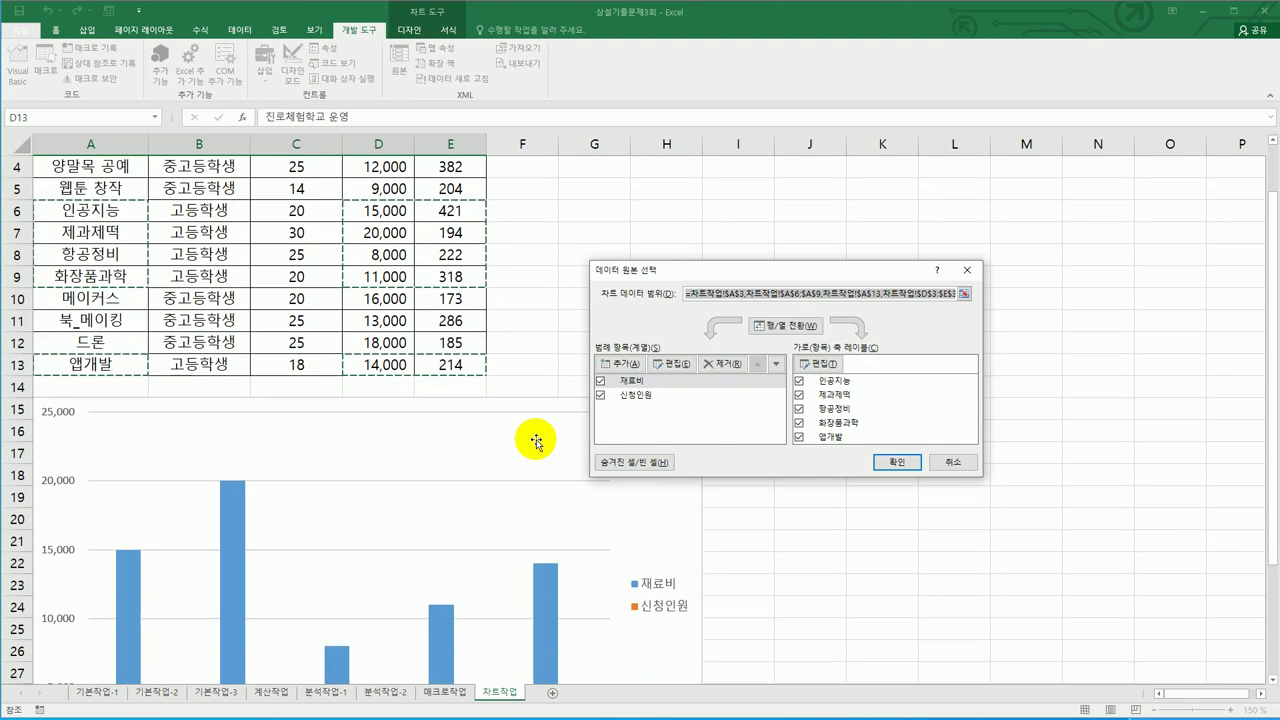
{"action": "scroll", "coordinate": [536, 441], "scroll_direction": "down", "scroll_amount": 3}
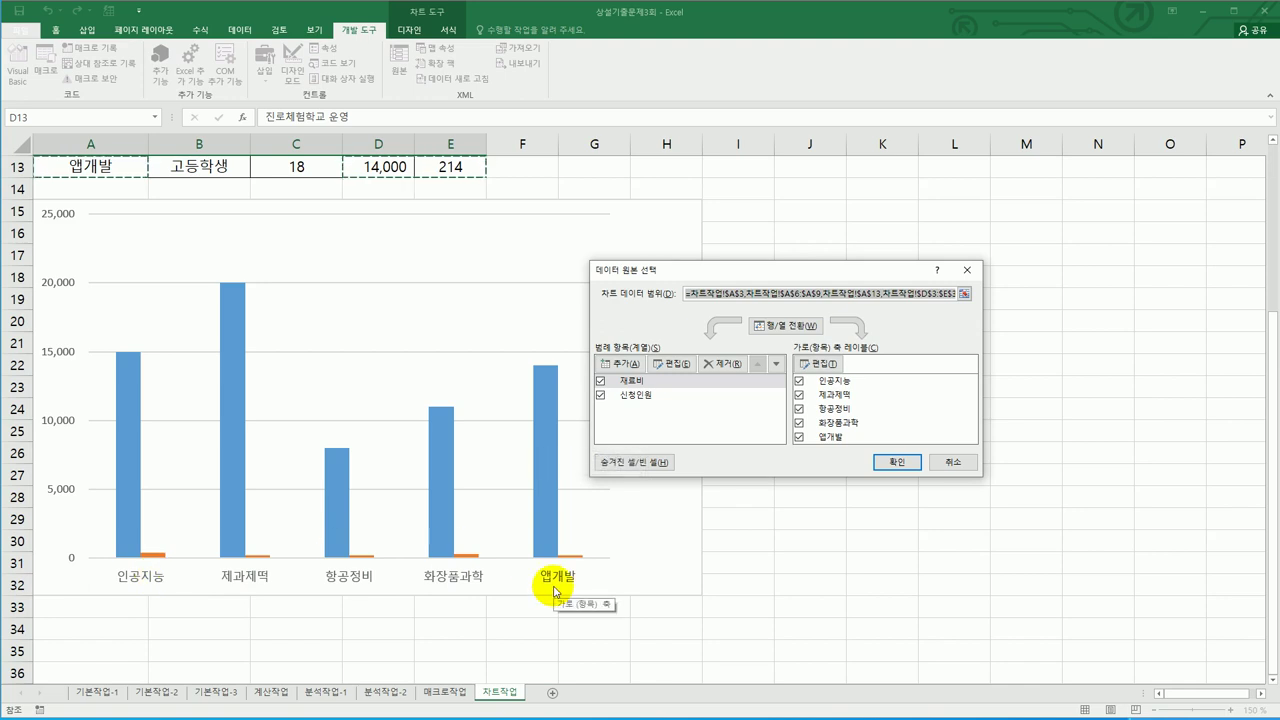
{"action": "left_click", "coordinate": [898, 464]}
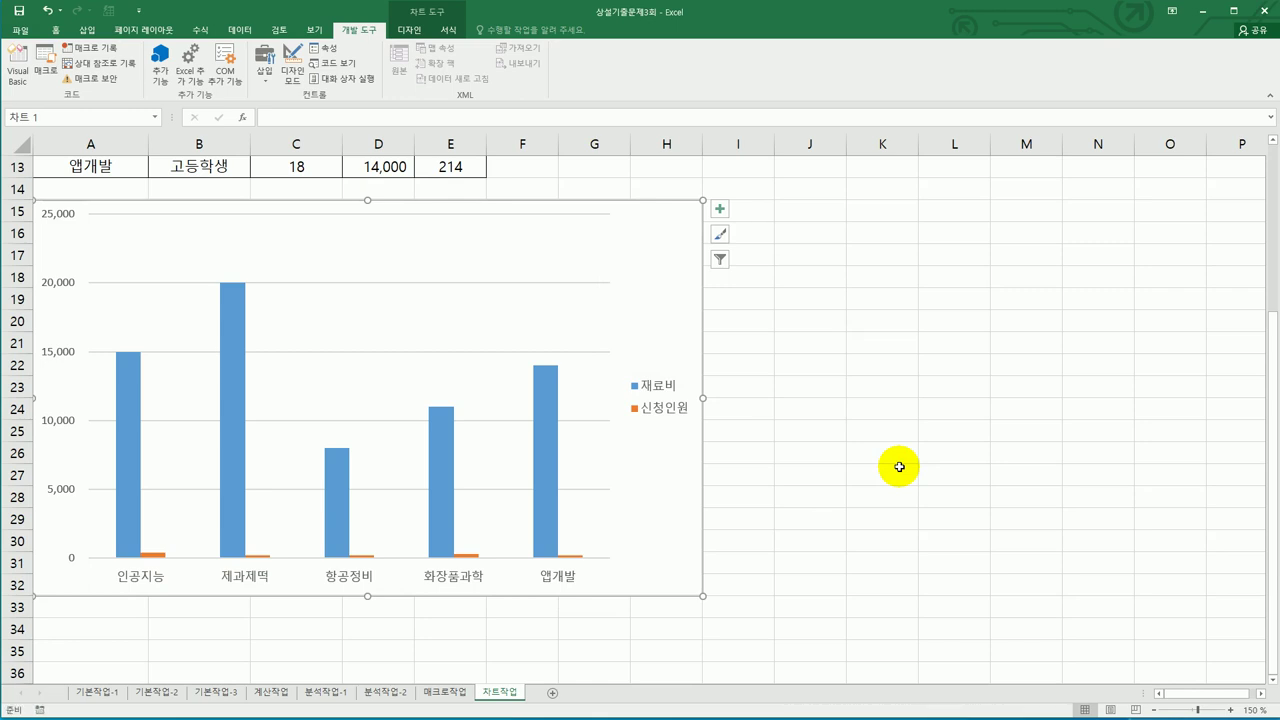
- Change the 재료비 series to a line with markers (표식이 있는 꺾은선형) plotted on the secondary axis
{"action": "left_click", "coordinate": [550, 405]}
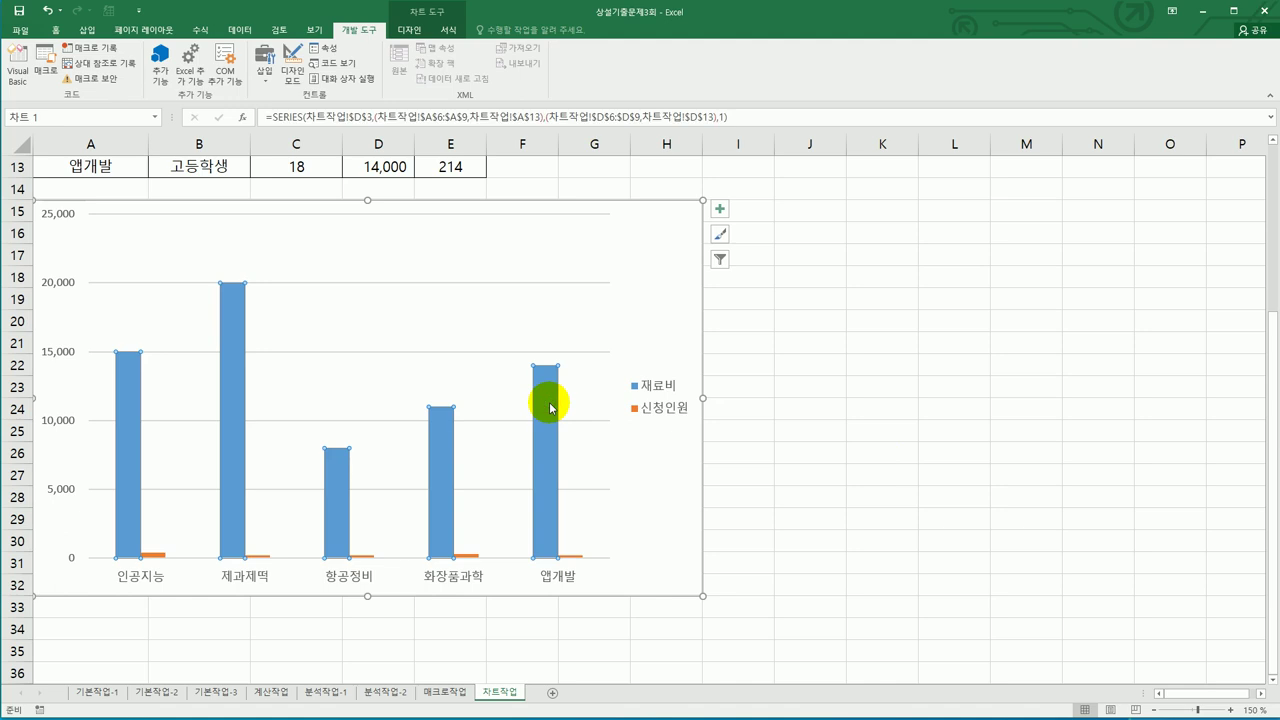
{"action": "right_click", "coordinate": [552, 387]}
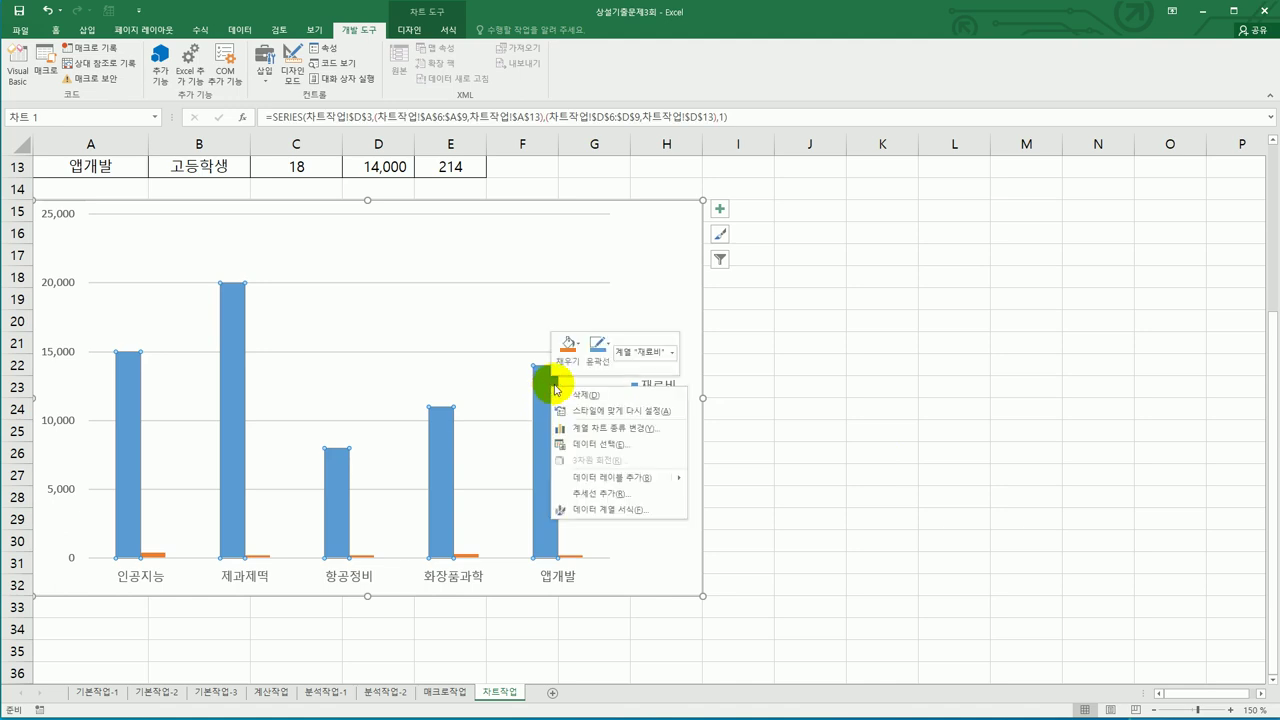
{"action": "left_click", "coordinate": [640, 433]}
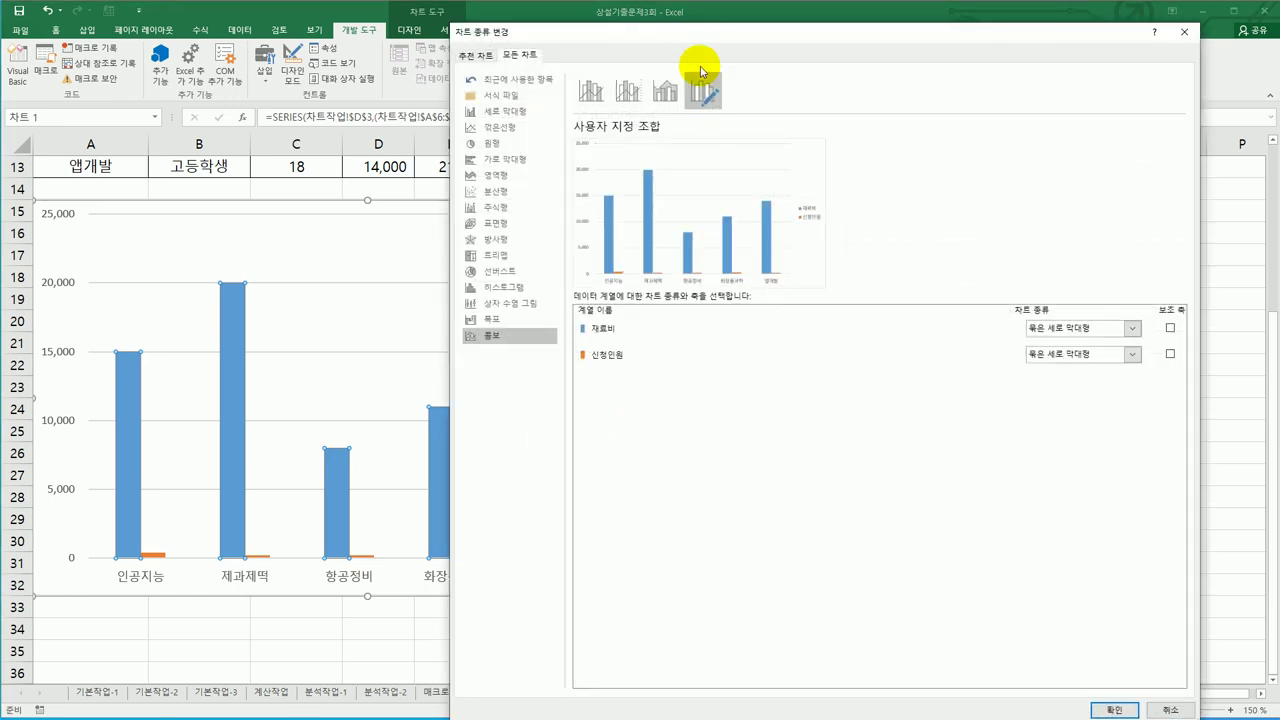
{"action": "left_click_drag", "start_coordinate": [700, 37], "coordinate": [680, 28]}
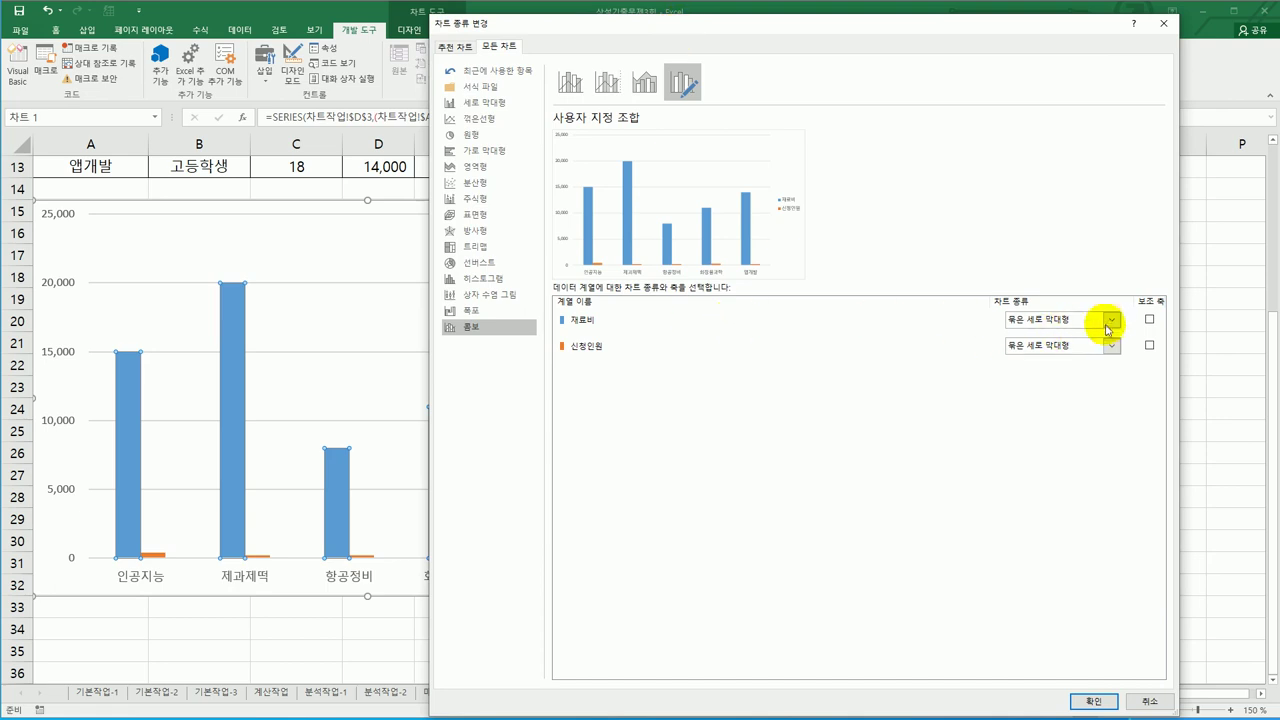
{"action": "left_click", "coordinate": [1111, 320]}
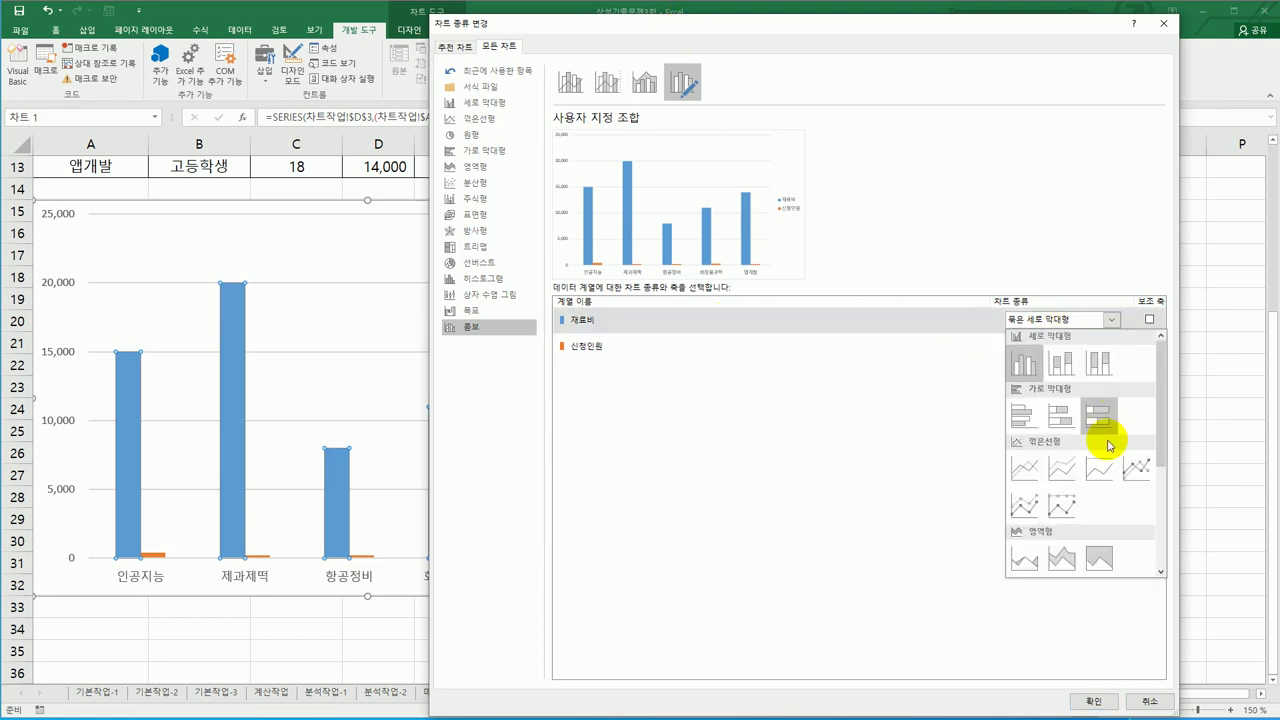
{"action": "left_click", "coordinate": [1137, 484]}
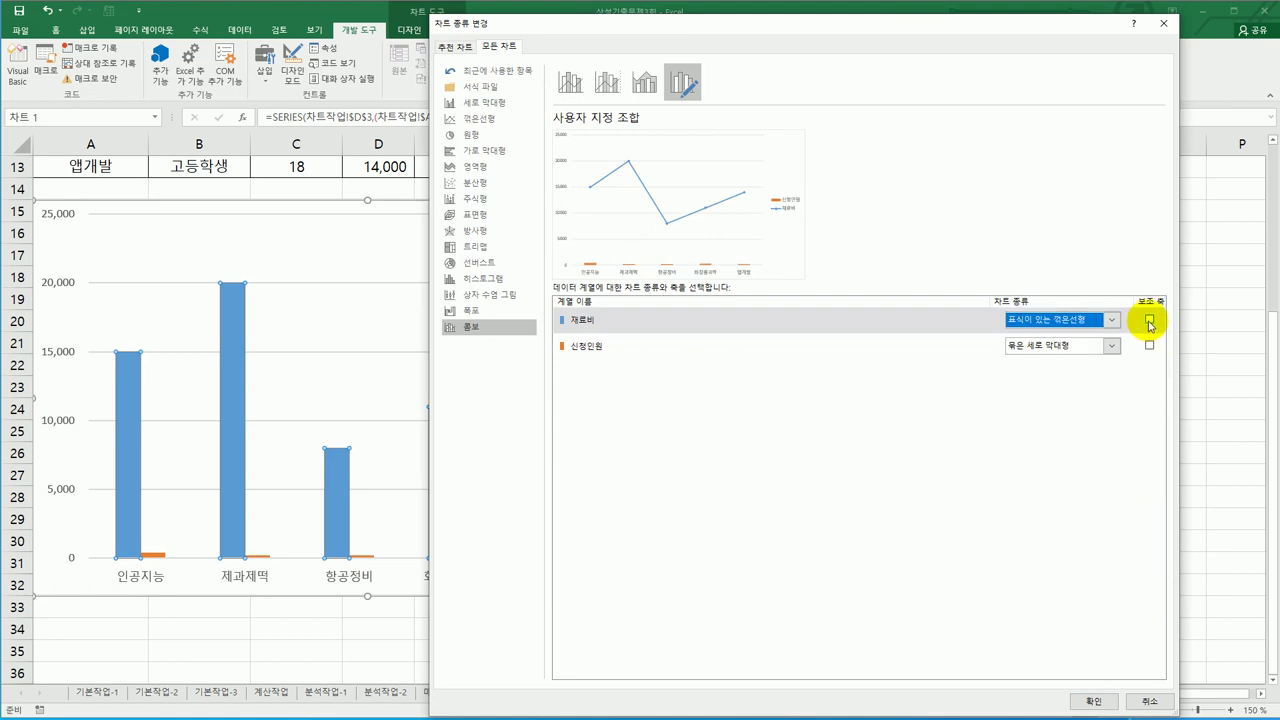
{"action": "left_click", "coordinate": [1149, 320]}
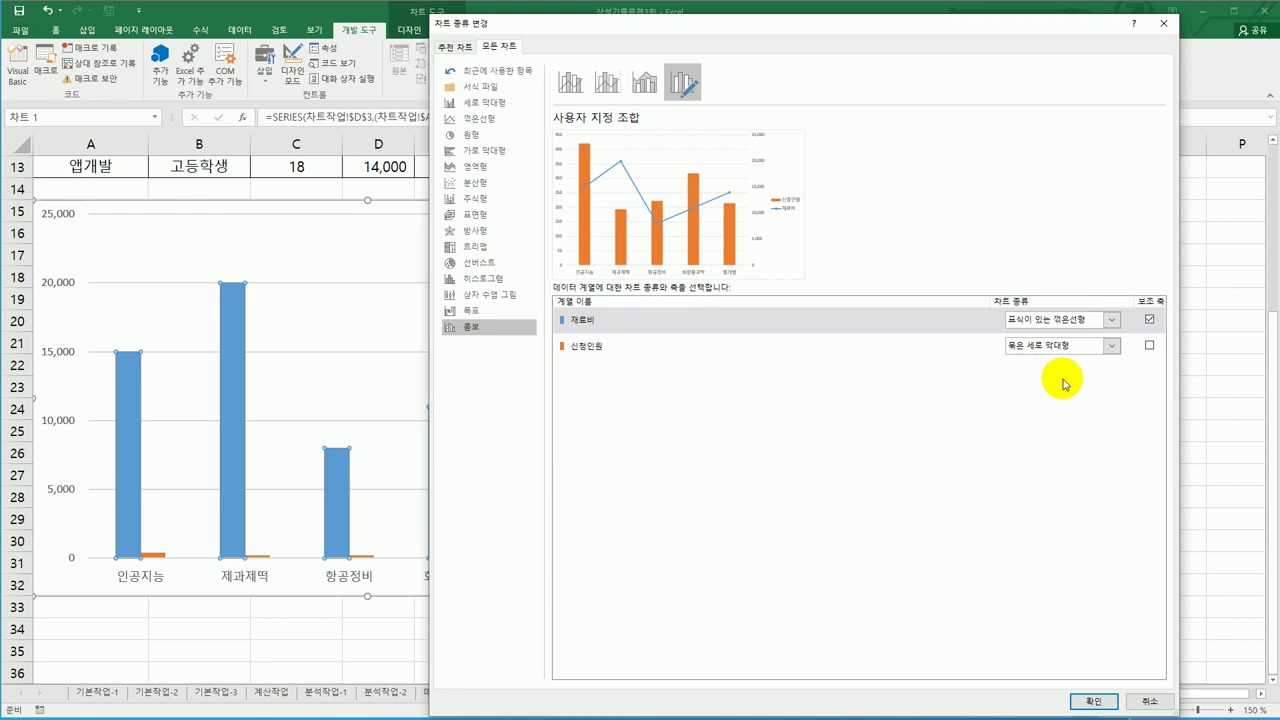
{"action": "left_click", "coordinate": [1093, 701]}
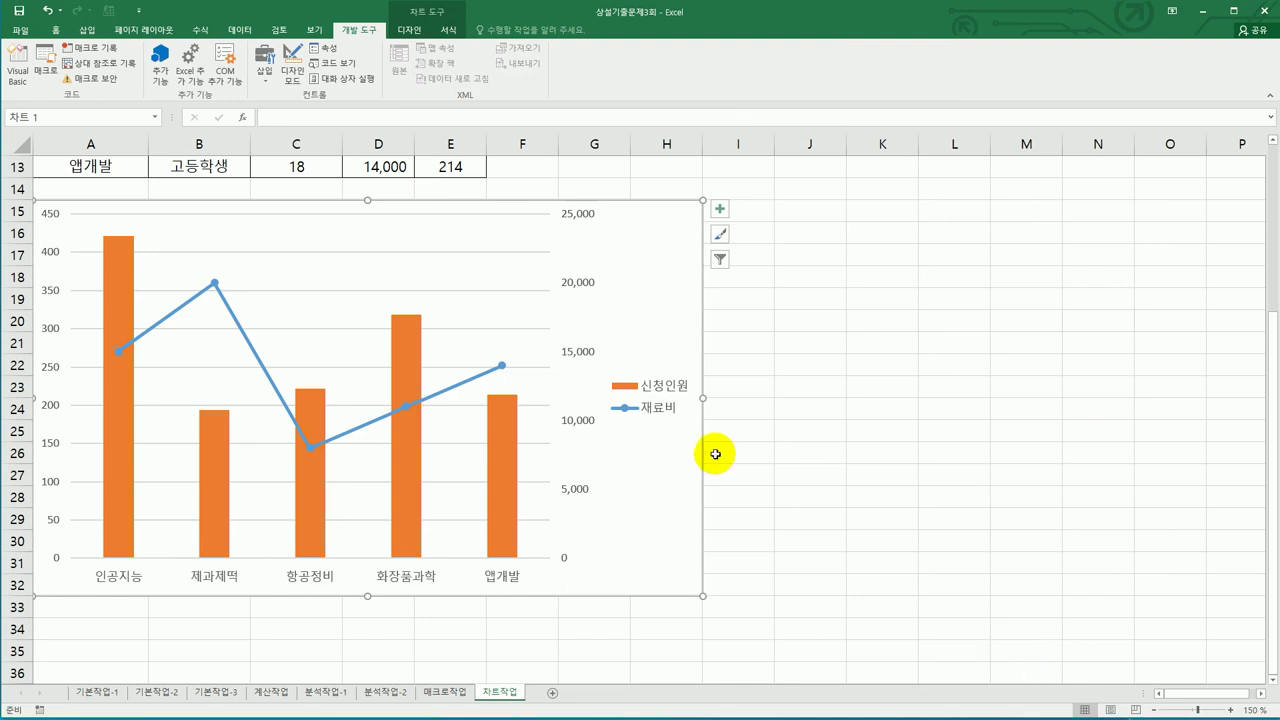
- Add a chart title above the plot area with the text 고등학생 진로체험학교
{"action": "left_click", "coordinate": [717, 211]}
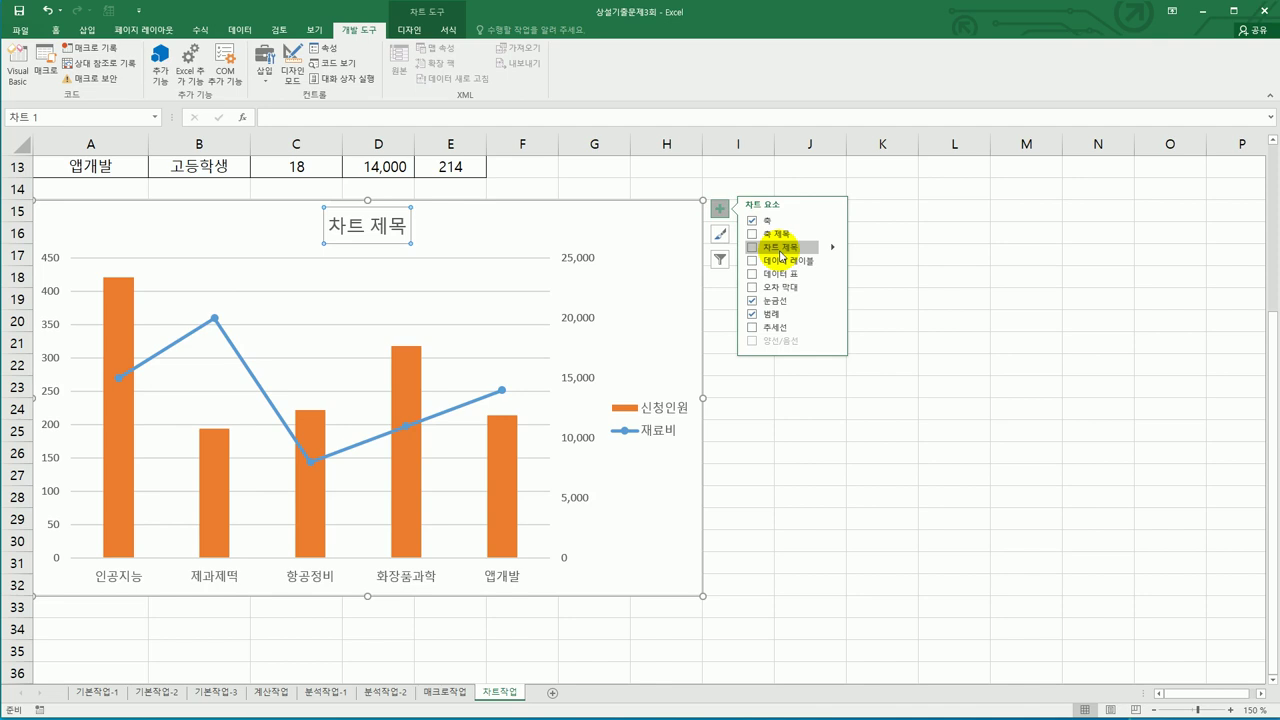
{"action": "left_click", "coordinate": [417, 37]}
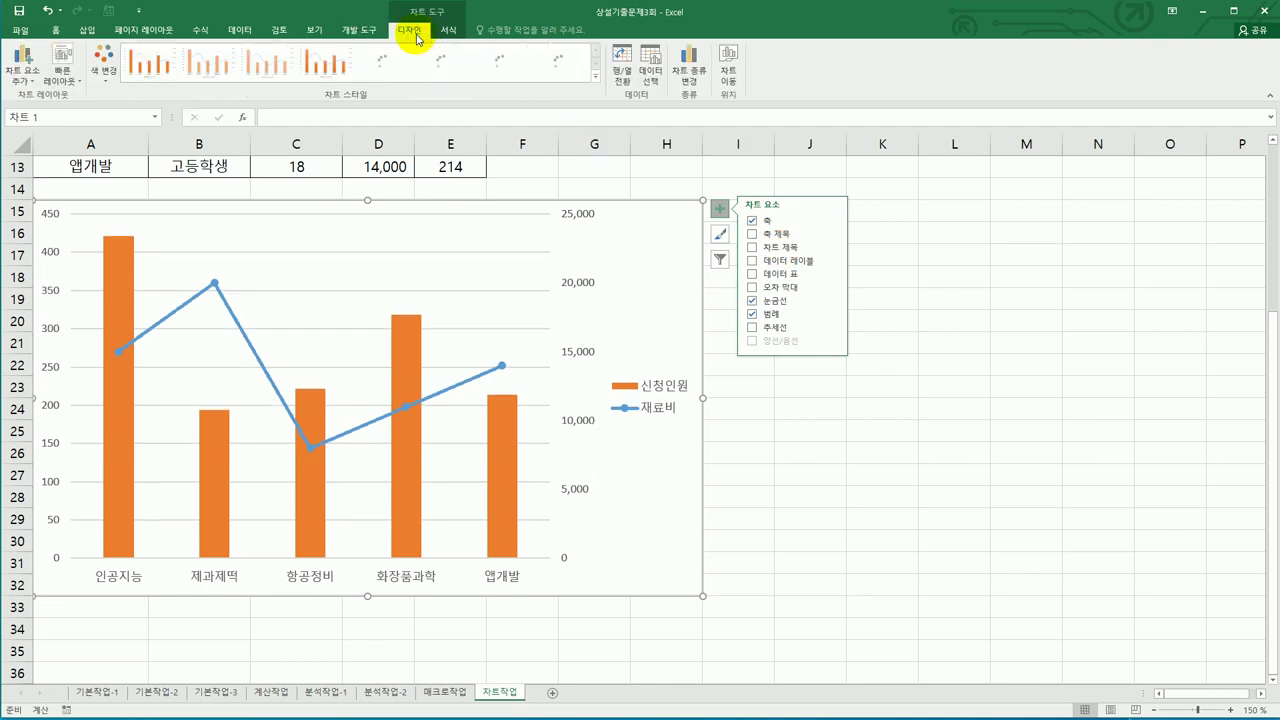
{"action": "left_click", "coordinate": [29, 86]}
{"action": "mouse_move", "coordinate": [57, 127]}
{"action": "left_click", "coordinate": [157, 168]}
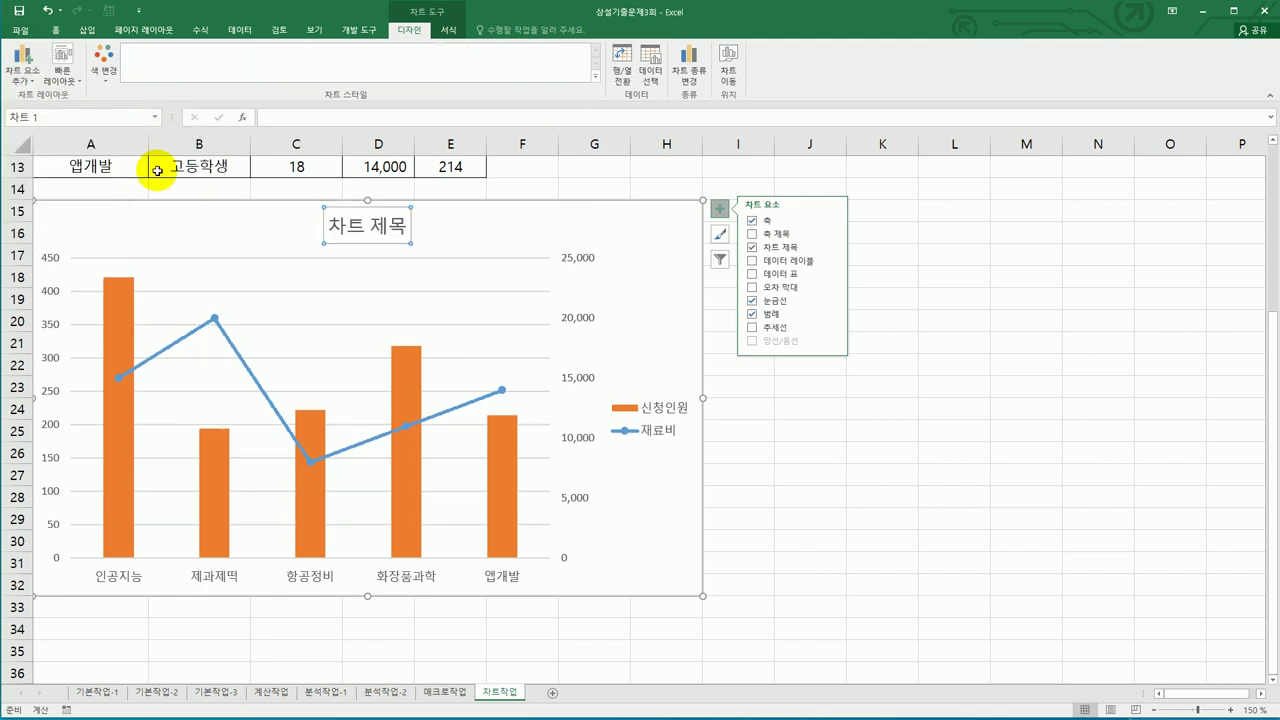
{"action": "left_click_drag", "start_coordinate": [329, 229], "coordinate": [414, 230]}
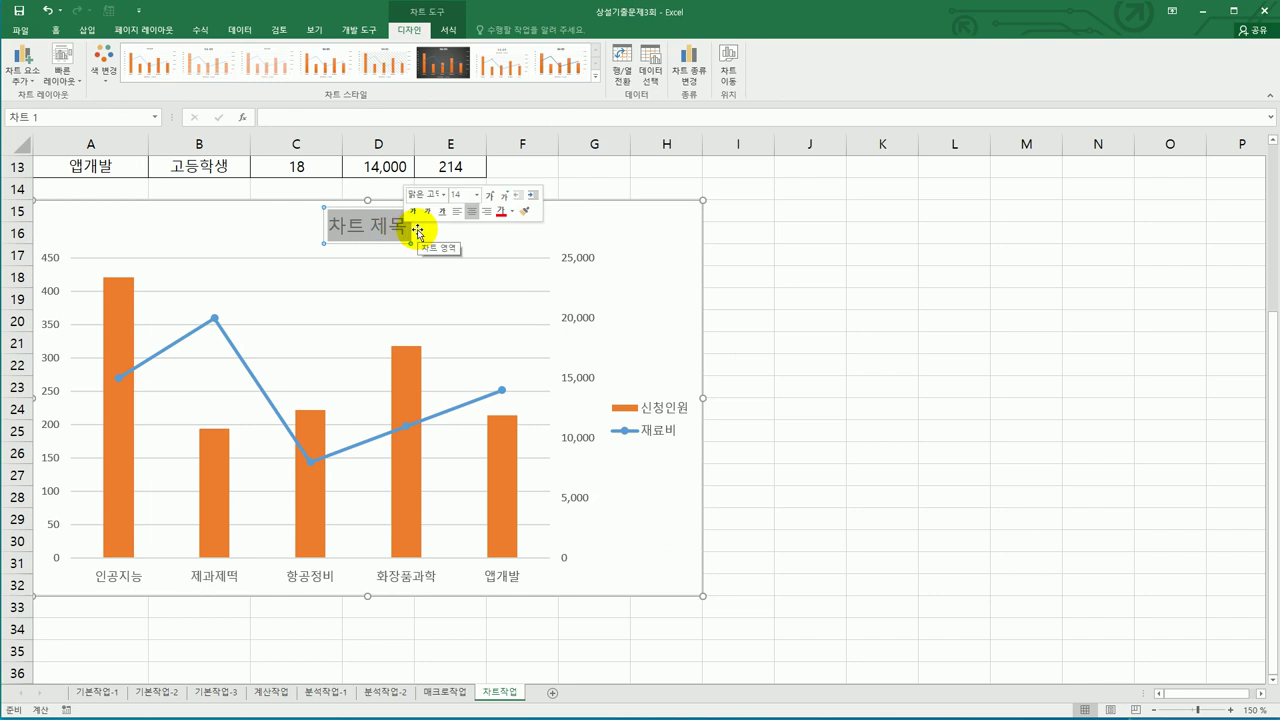
{"action": "type", "text": "고등"}
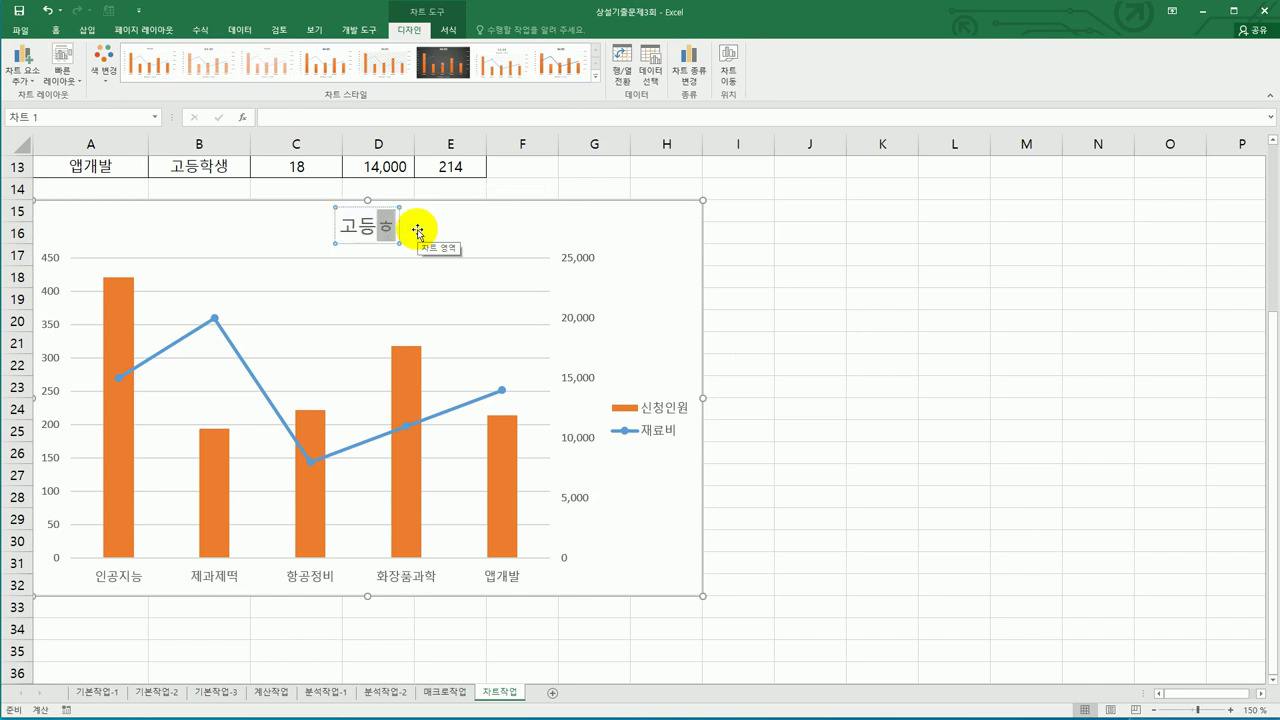
{"action": "type", "text": "학생 진로체험학교"}
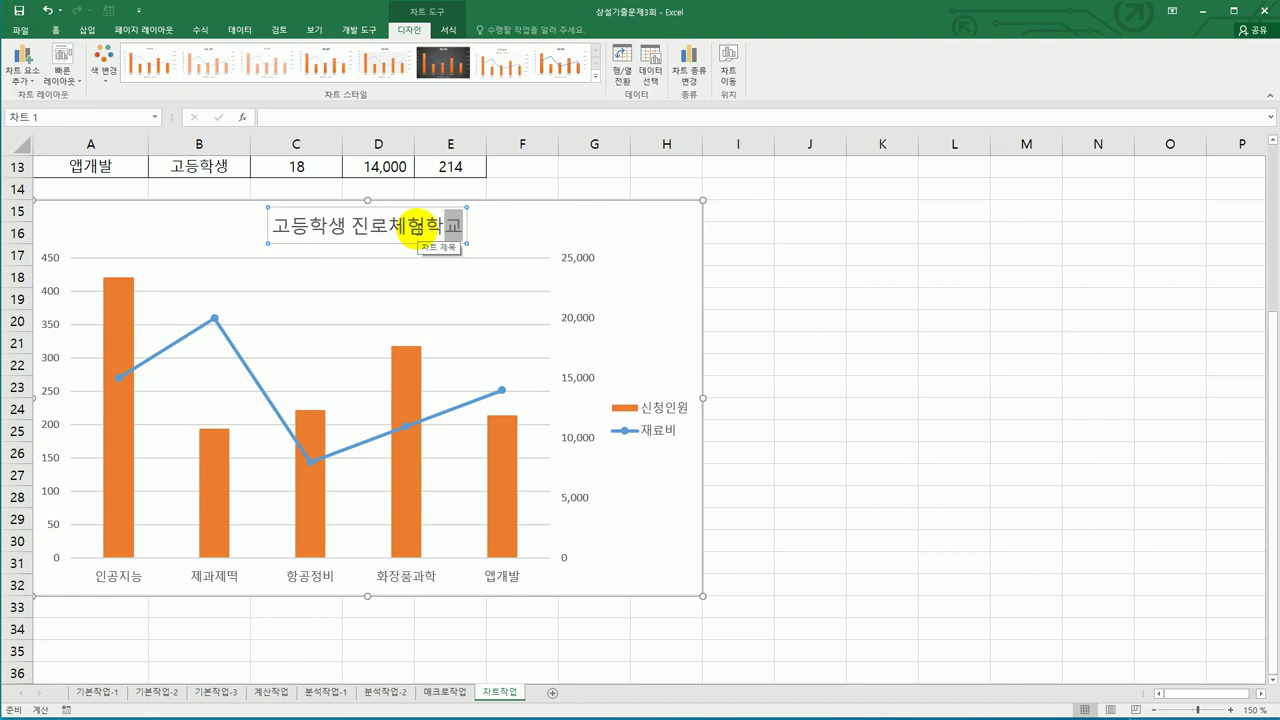
- Set the primary vertical axis maximum to 500 and its major unit to 100
{"action": "left_click", "coordinate": [48, 262]}
{"action": "right_click", "coordinate": [48, 262]}
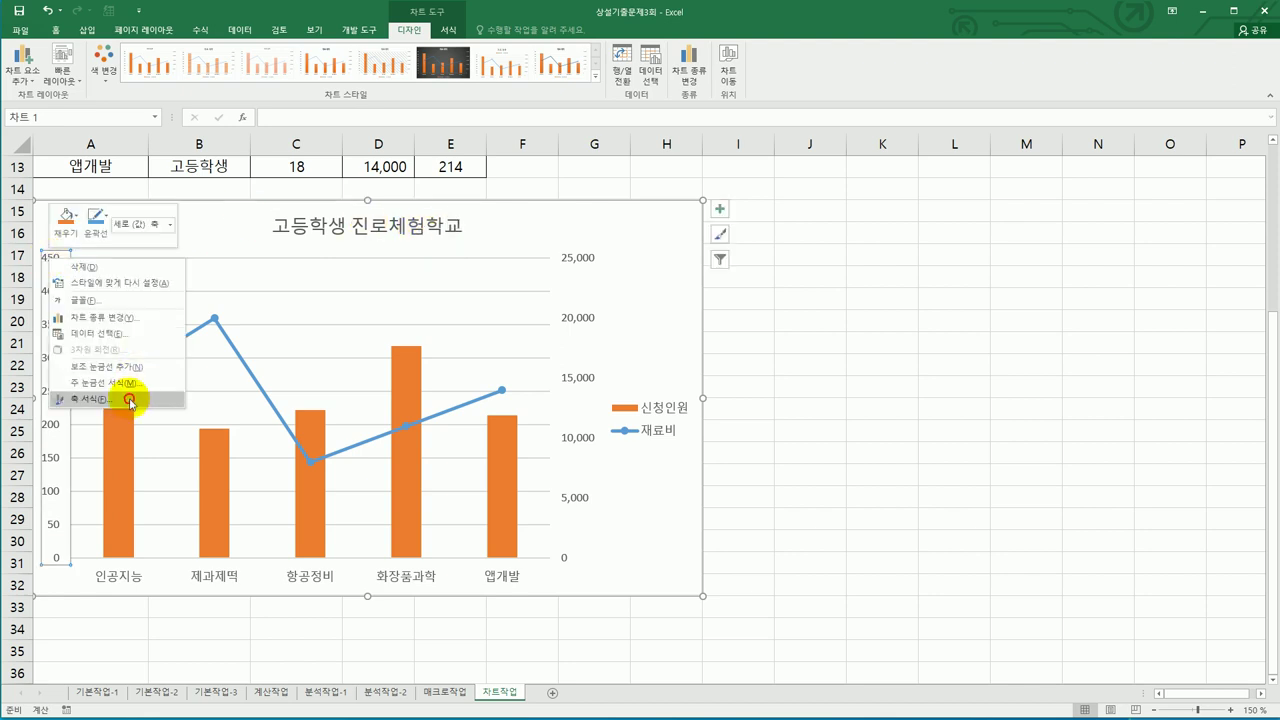
{"action": "left_click", "coordinate": [157, 402]}
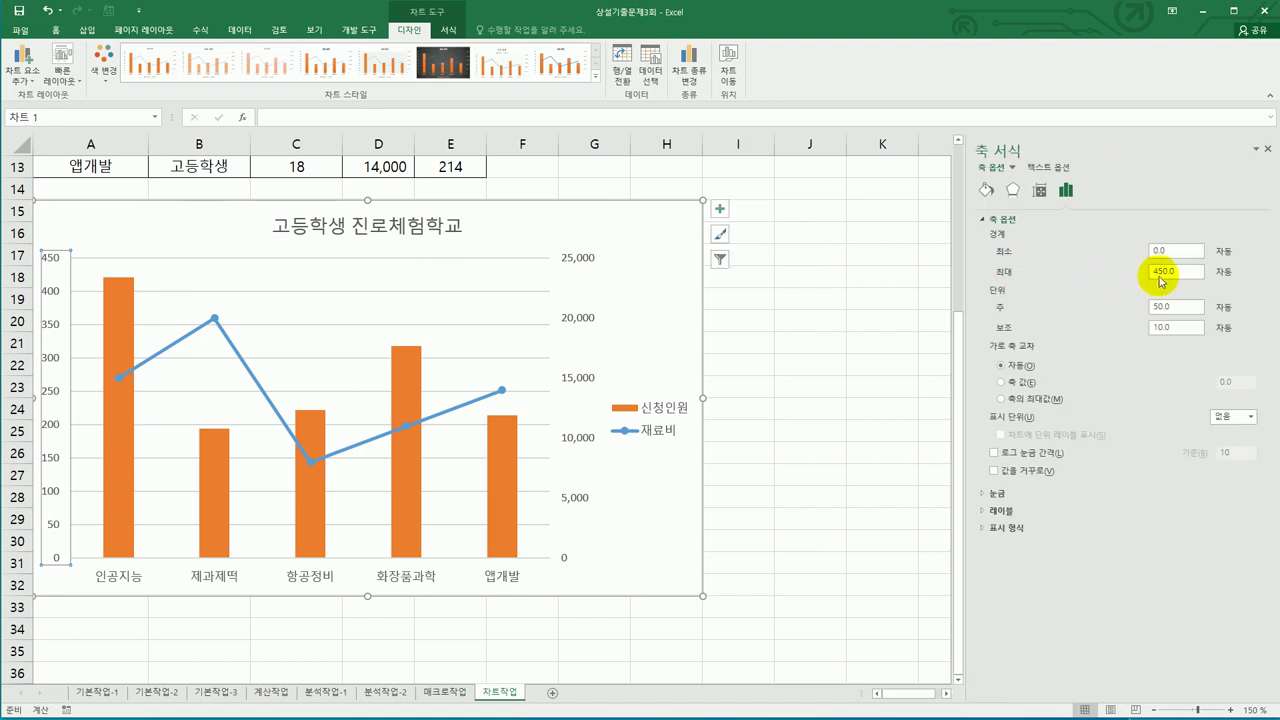
{"action": "double_click", "coordinate": [1163, 274]}
{"action": "type", "text": "500"}
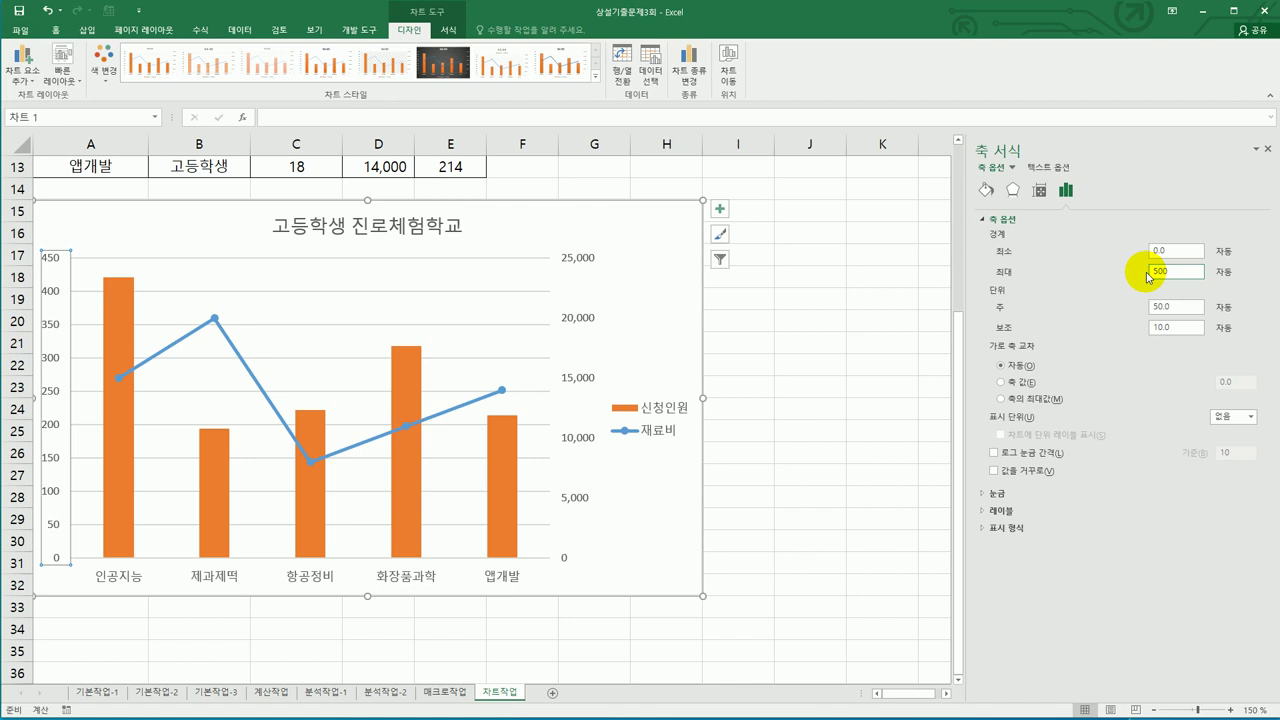
{"action": "double_click", "coordinate": [1170, 307]}
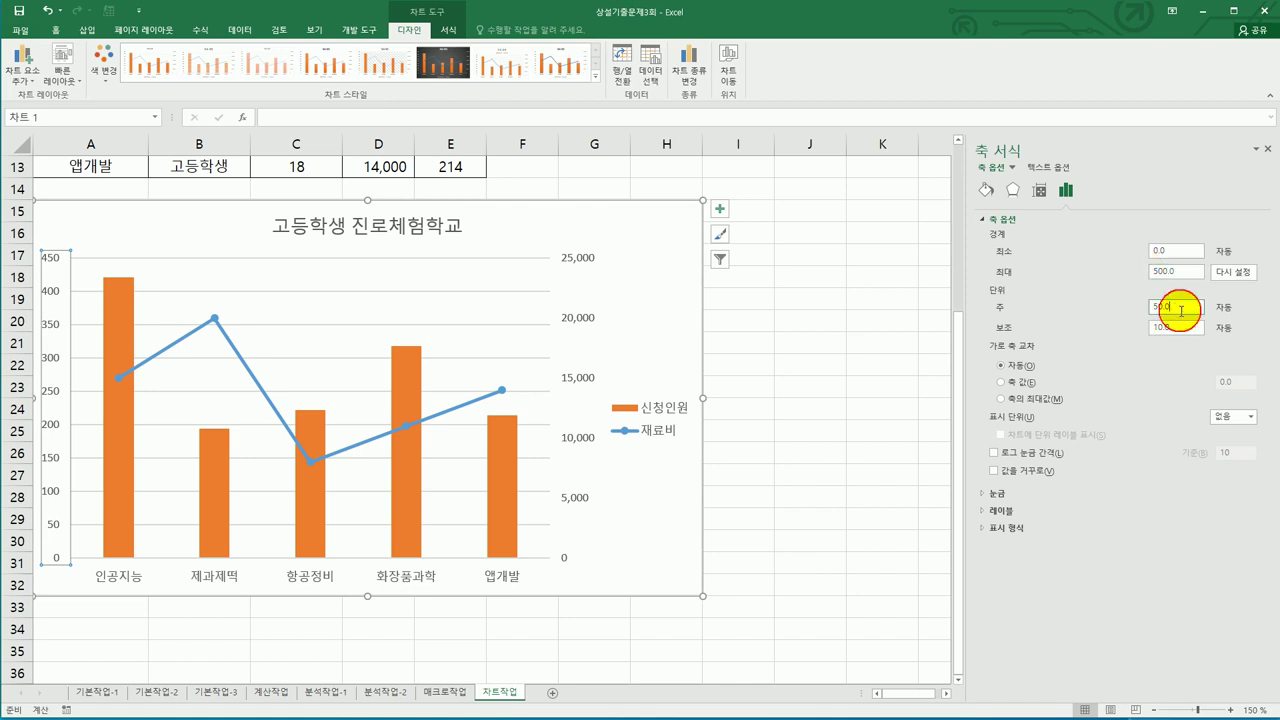
{"action": "type", "text": "100"}
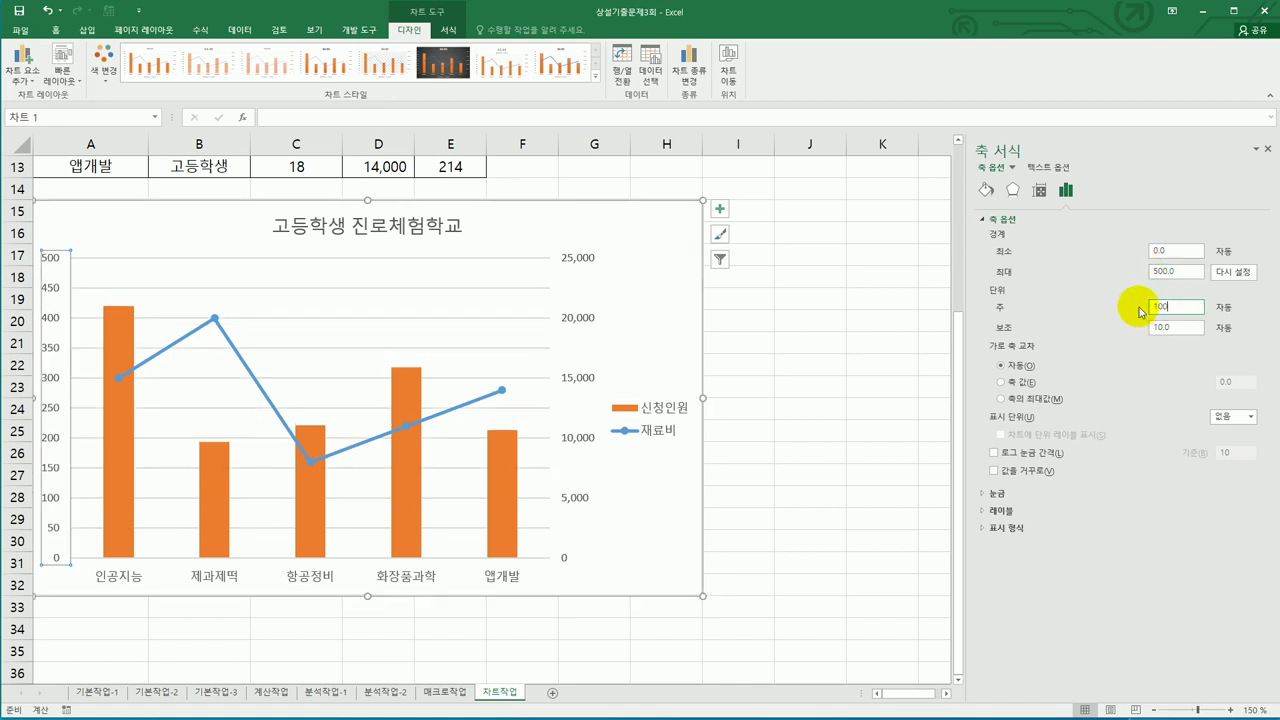
{"action": "key", "text": "Return"}
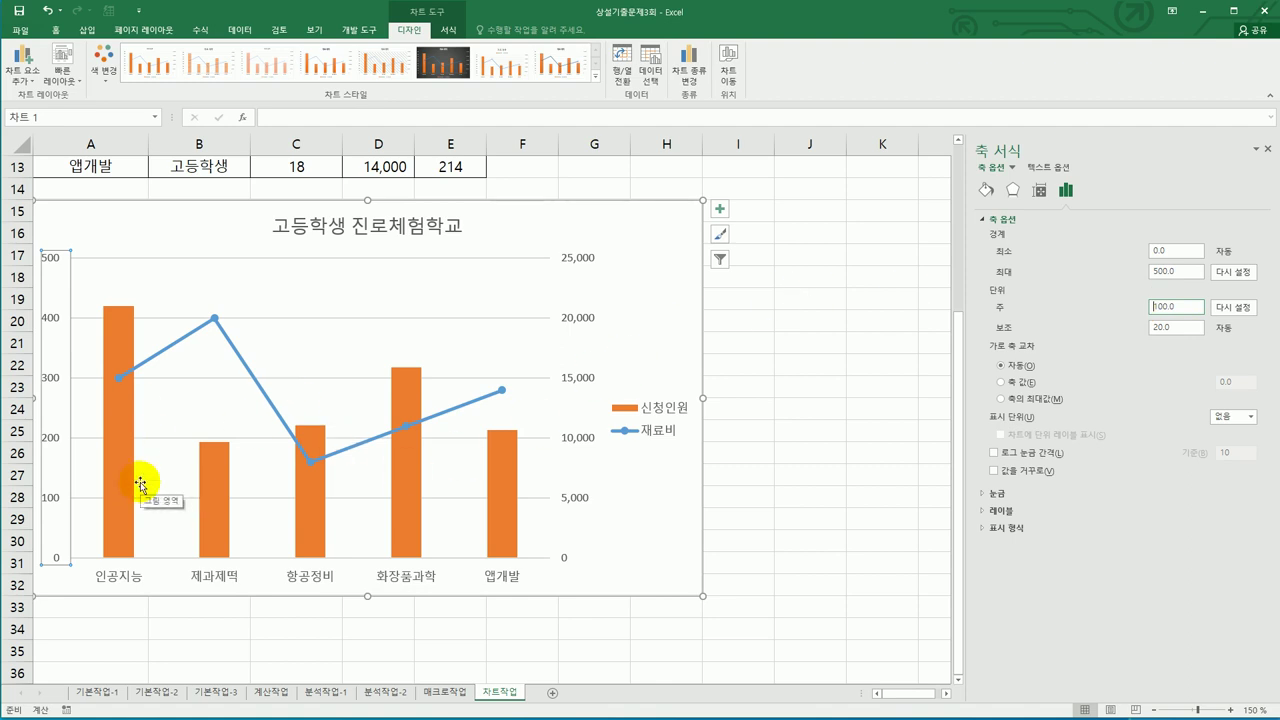
- Add a data label at the inside end (안쪽 끝에) of only the 인공지능 column in the 신청인원 series
{"action": "left_click", "coordinate": [120, 344]}
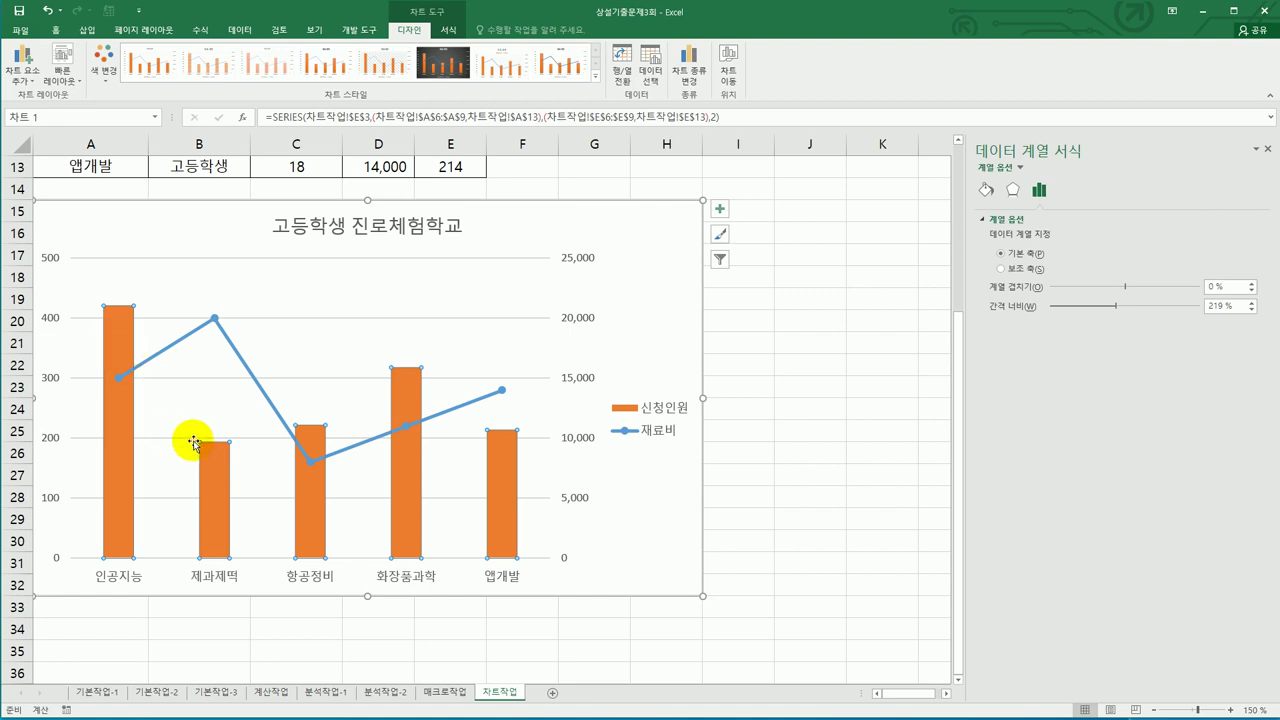
{"action": "left_click", "coordinate": [123, 342]}
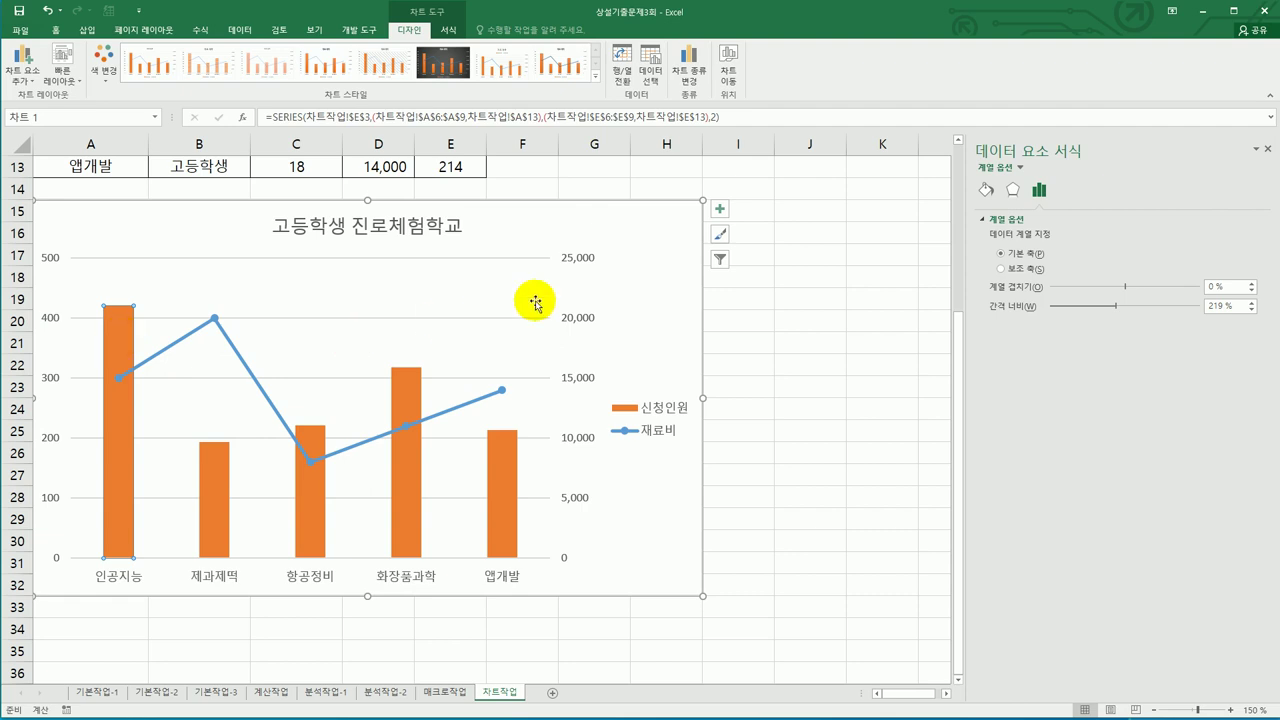
{"action": "left_click", "coordinate": [722, 208]}
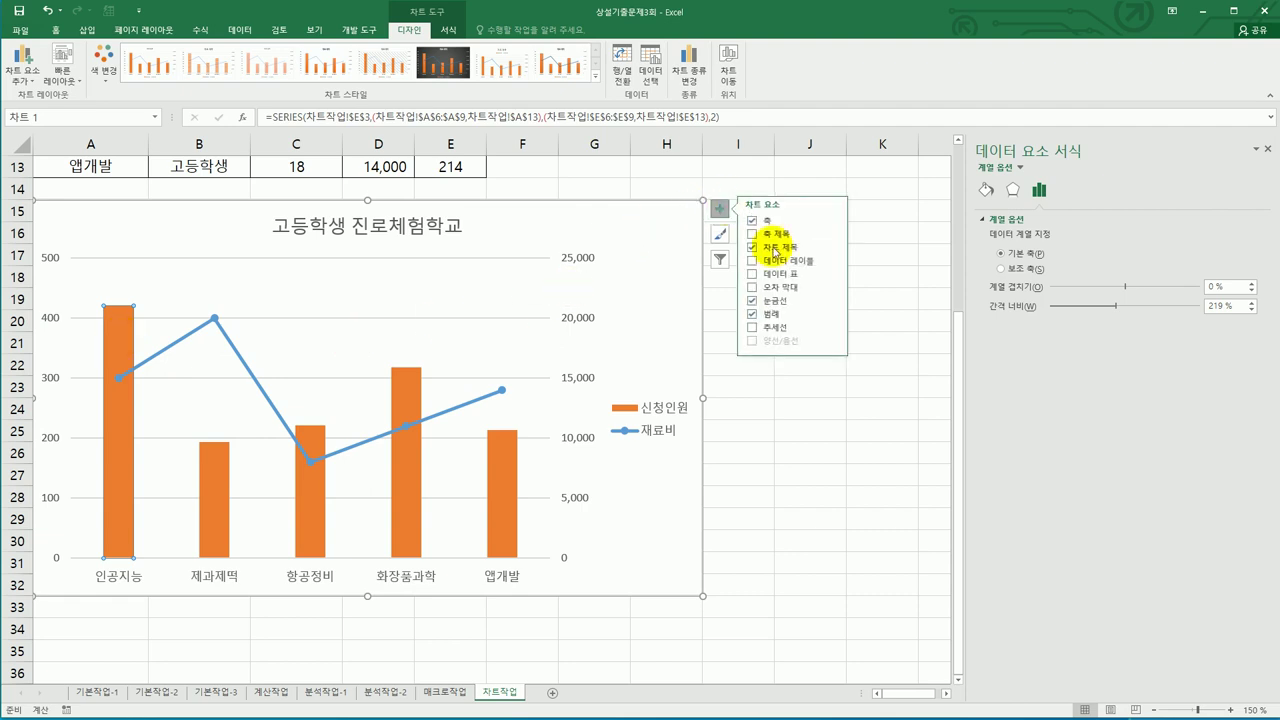
{"action": "left_click", "coordinate": [838, 262]}
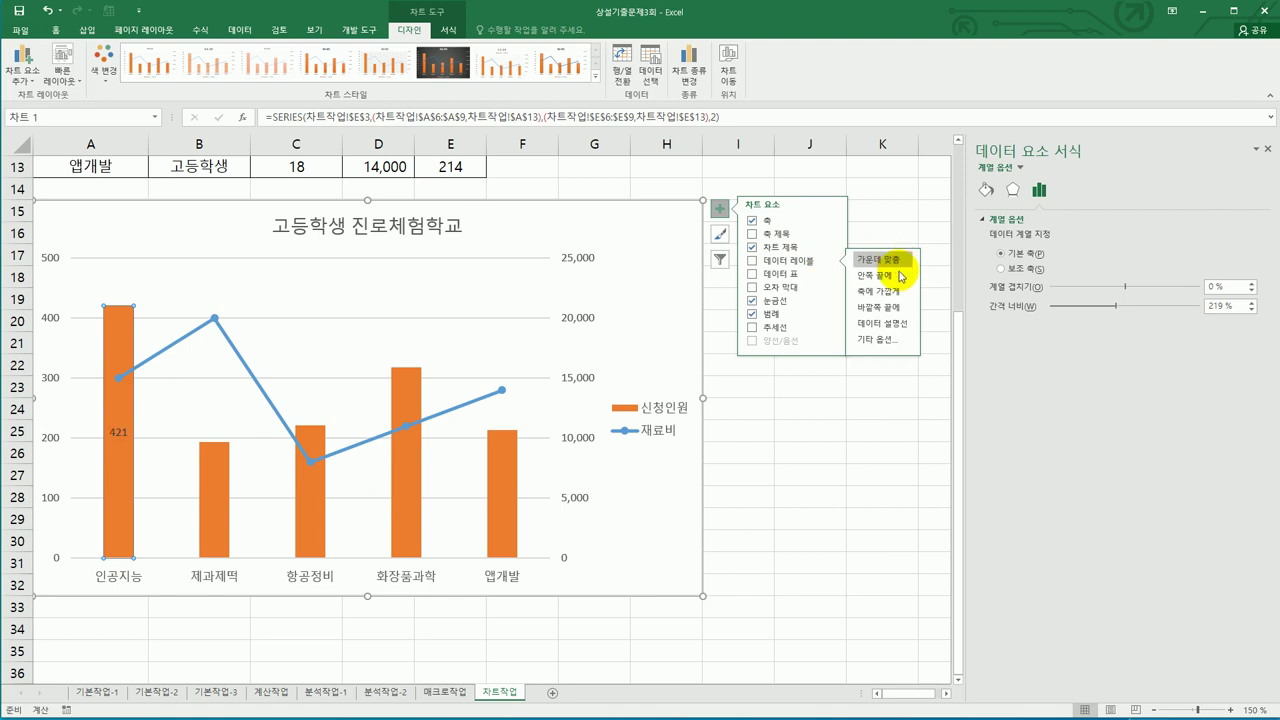
{"action": "left_click", "coordinate": [902, 278]}
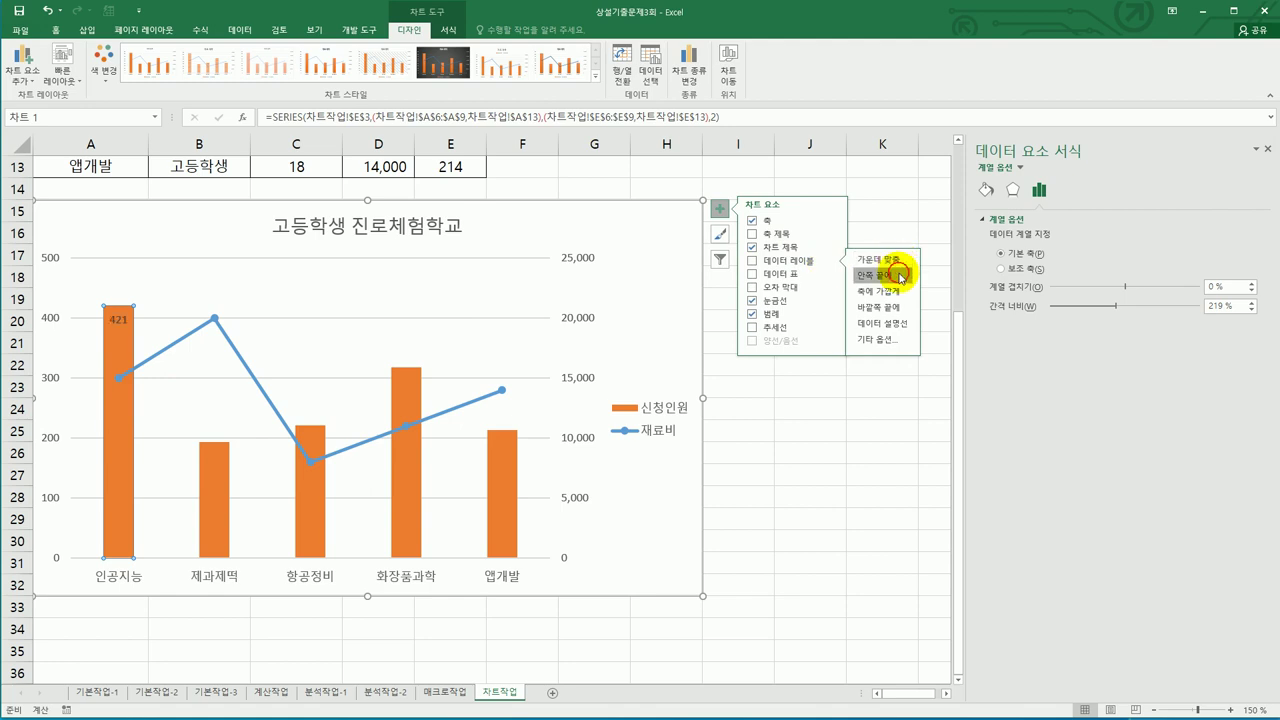
{"action": "left_click", "coordinate": [872, 492]}
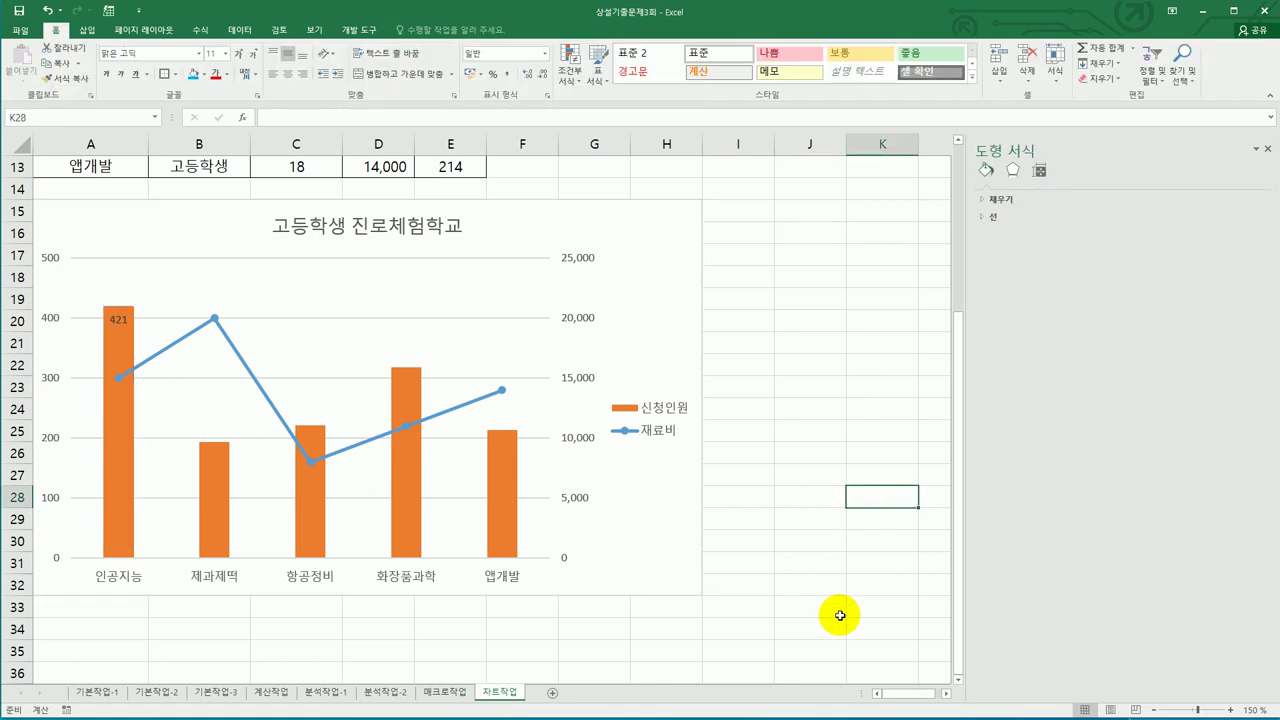
{"action": "left_click", "coordinate": [840, 615]}
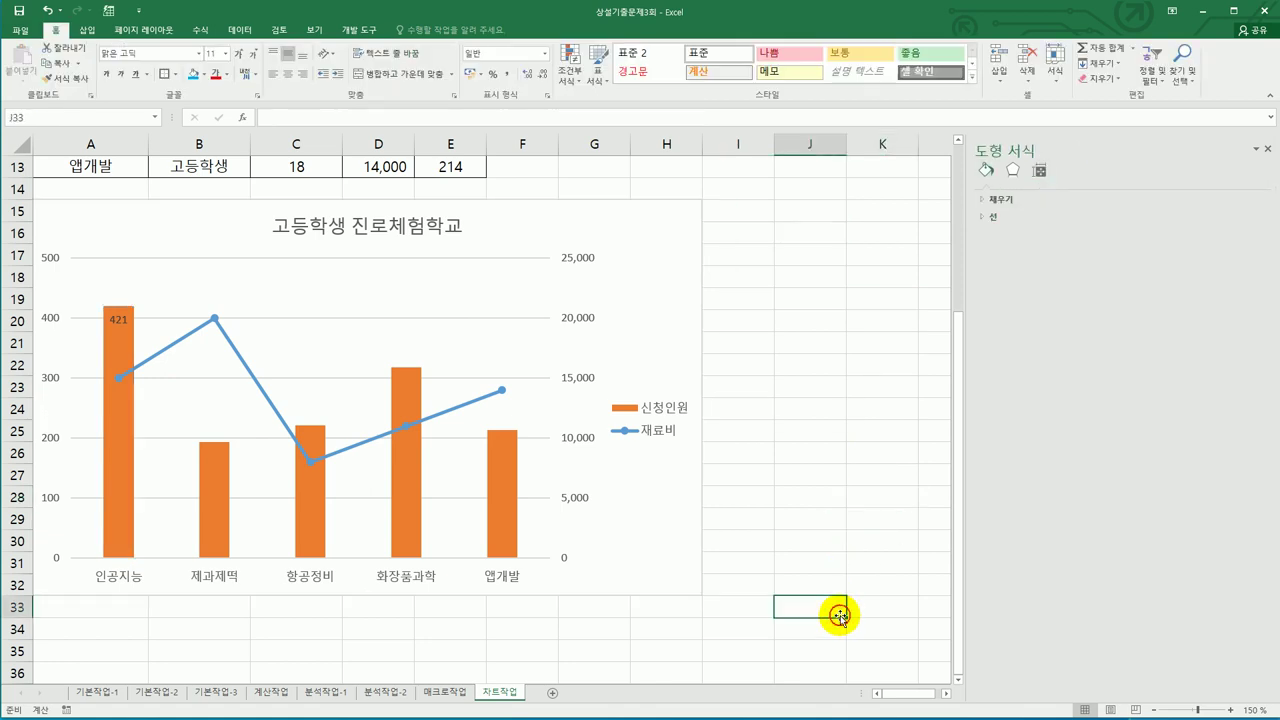